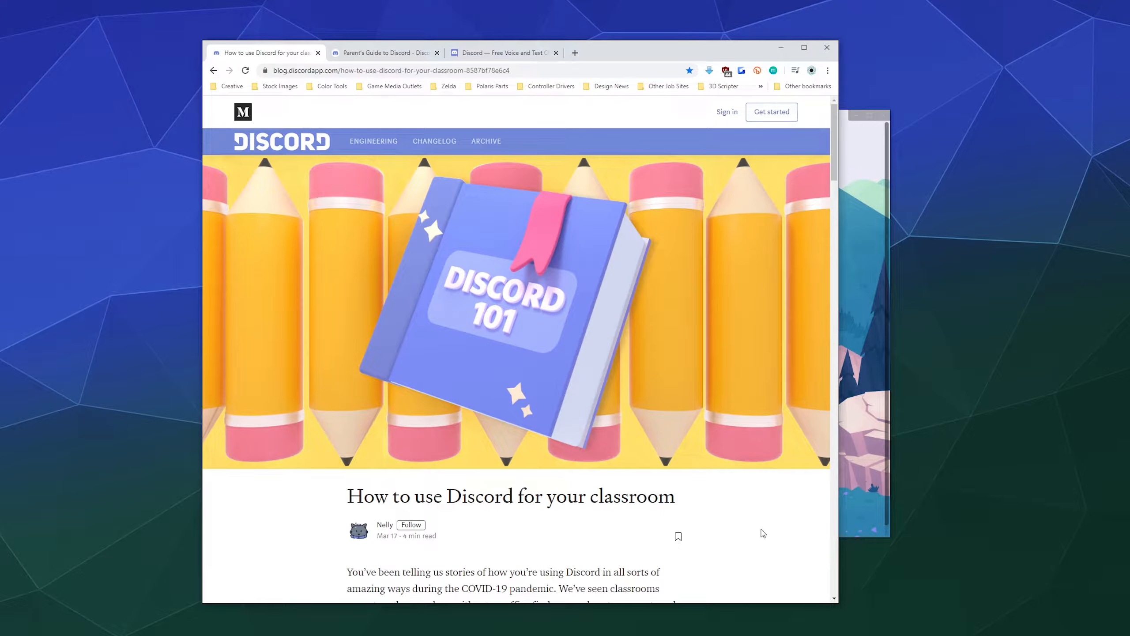
# Read through the 'How to use Discord for your classroom' article, then switch to the Discord homepage tab.
pyautogui.scroll(-8, 766, 530)
pyautogui.scroll(-15, 632, 394)
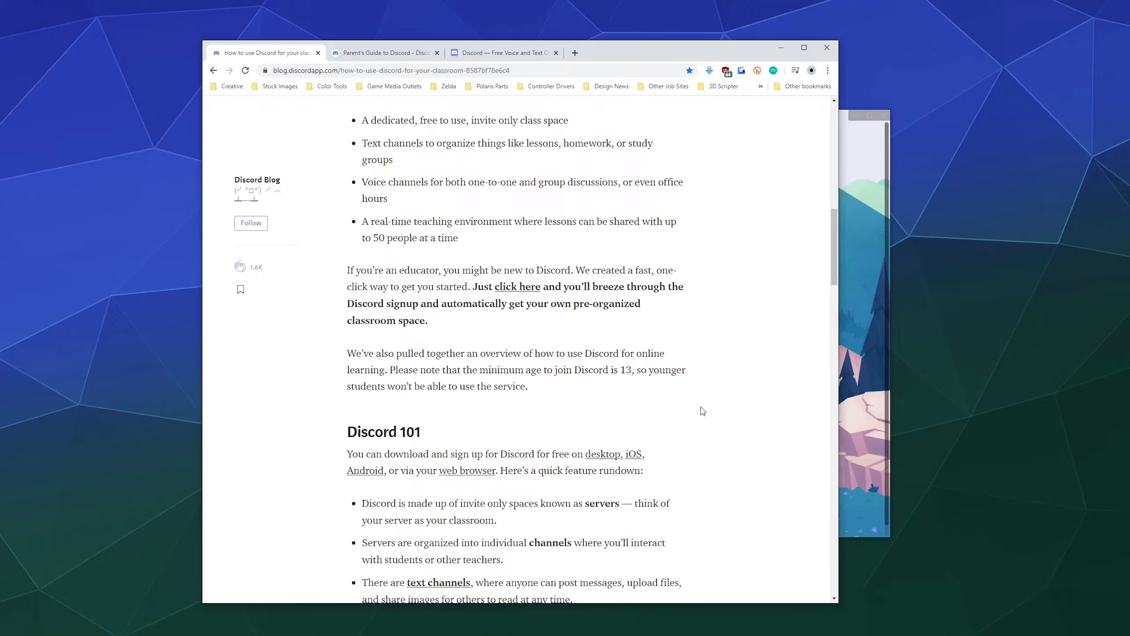
pyautogui.scroll(-10, 702, 411)
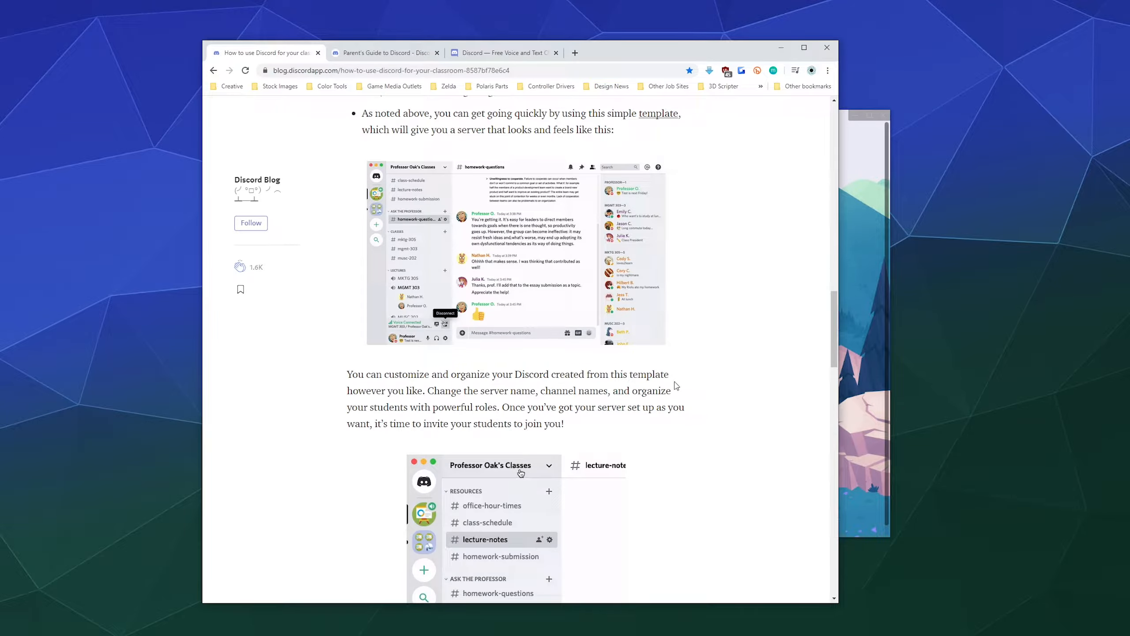
pyautogui.scroll(-10, 676, 386)
pyautogui.scroll(12, 655, 399)
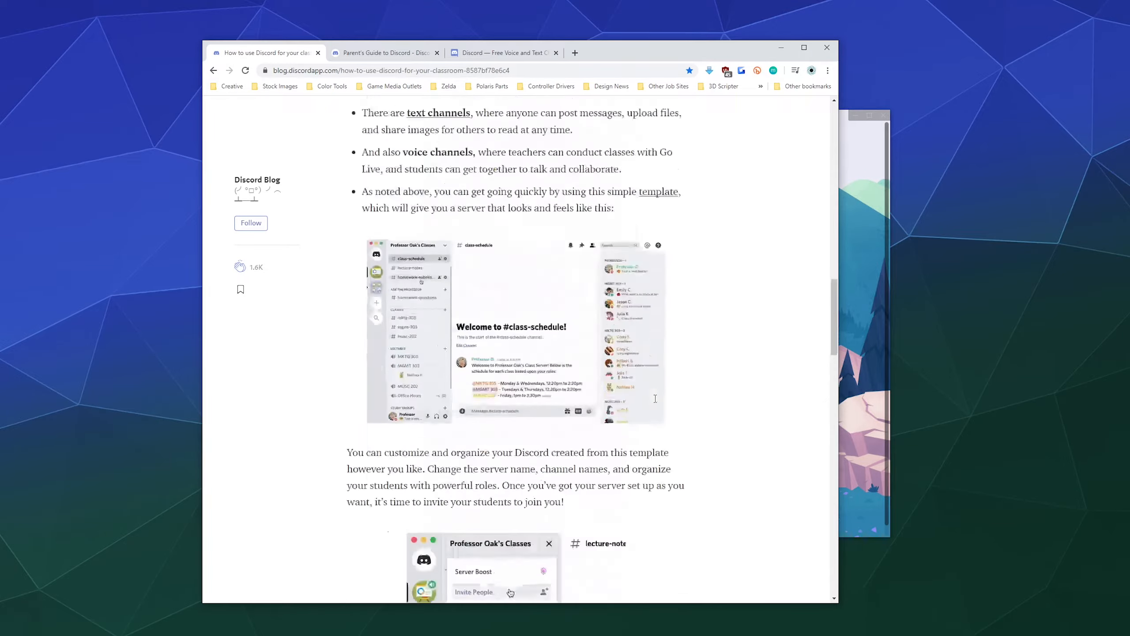
pyautogui.scroll(10, 655, 398)
pyautogui.scroll(-4, 656, 405)
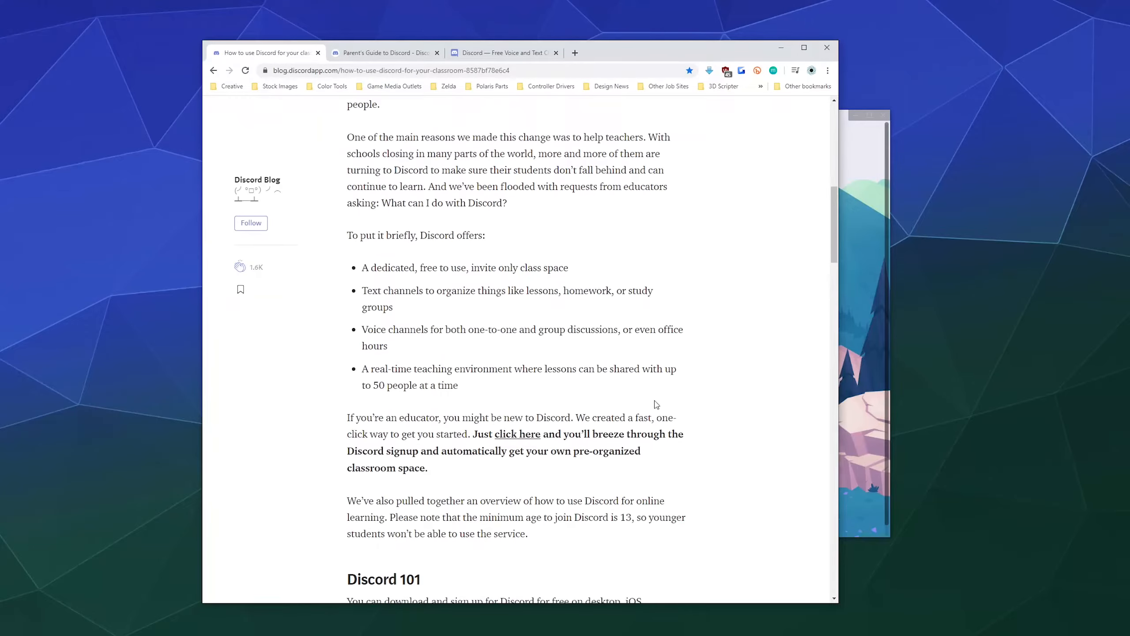
pyautogui.scroll(-3, 657, 405)
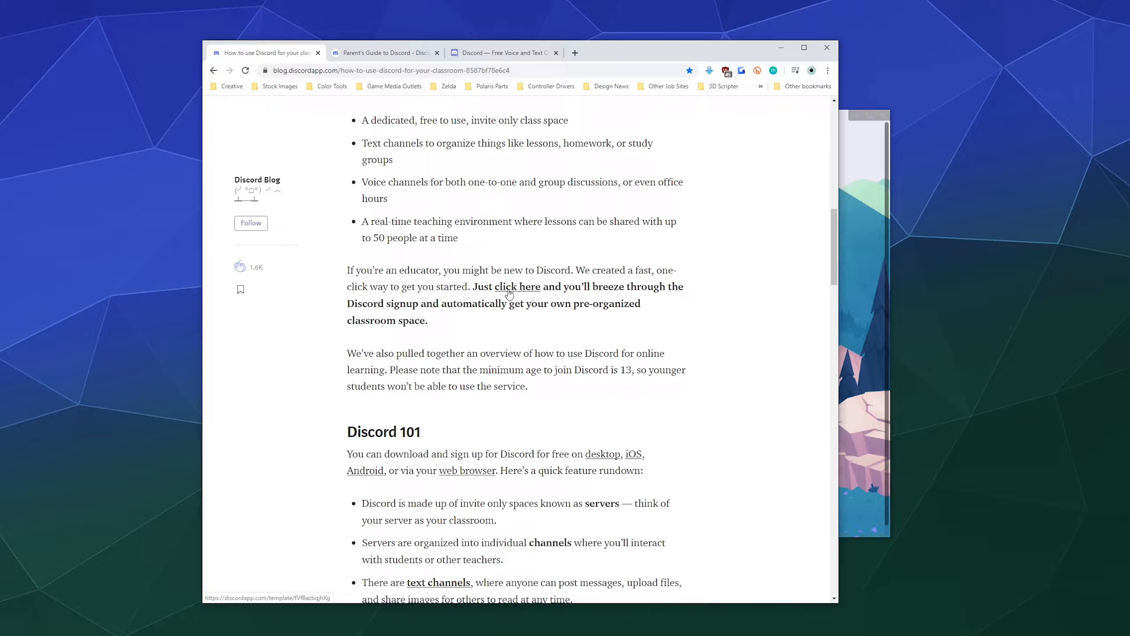
pyautogui.click(522, 57)
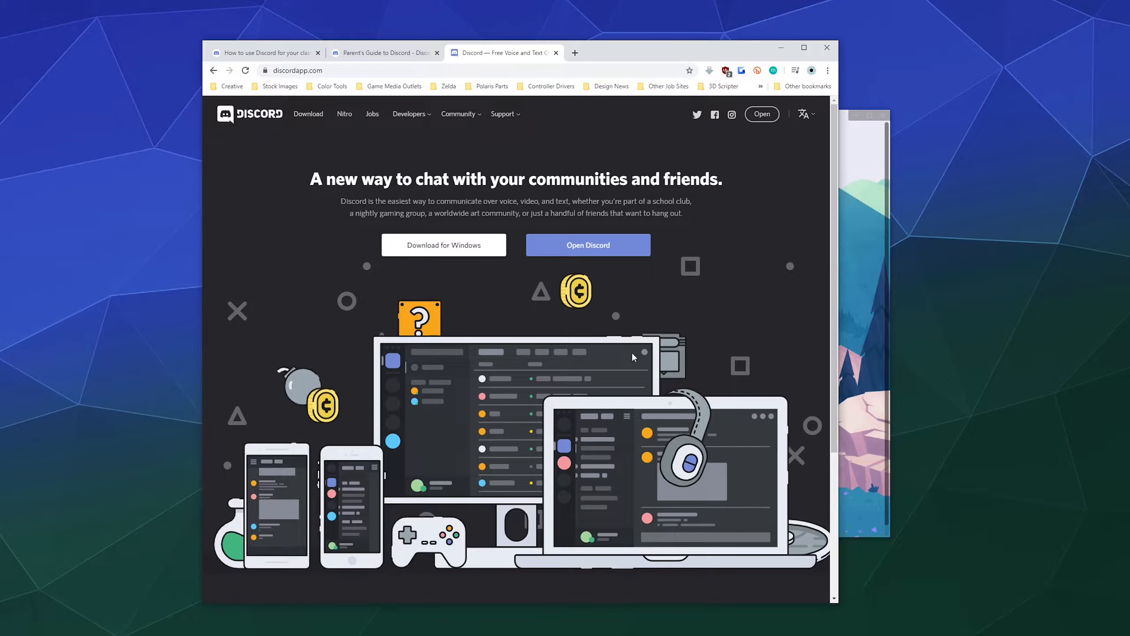
# Bring the Discord app forward, shift it left, and switch from login to account registration.
pyautogui.click(865, 207)
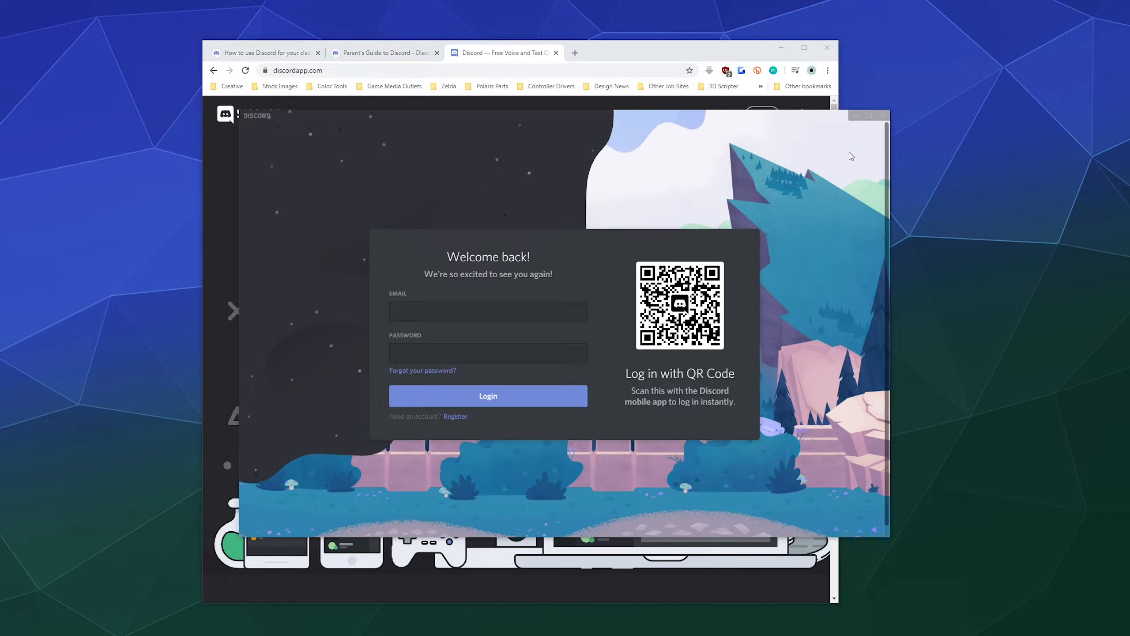
pyautogui.moveTo(815, 116); pyautogui.dragTo(760, 124)
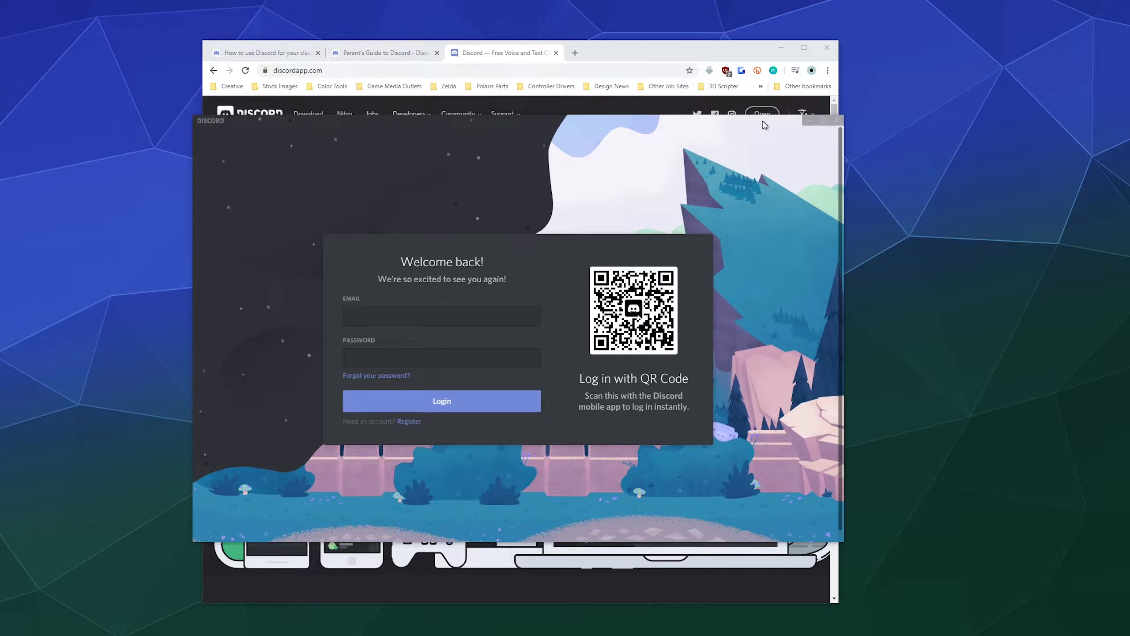
pyautogui.click(539, 312)
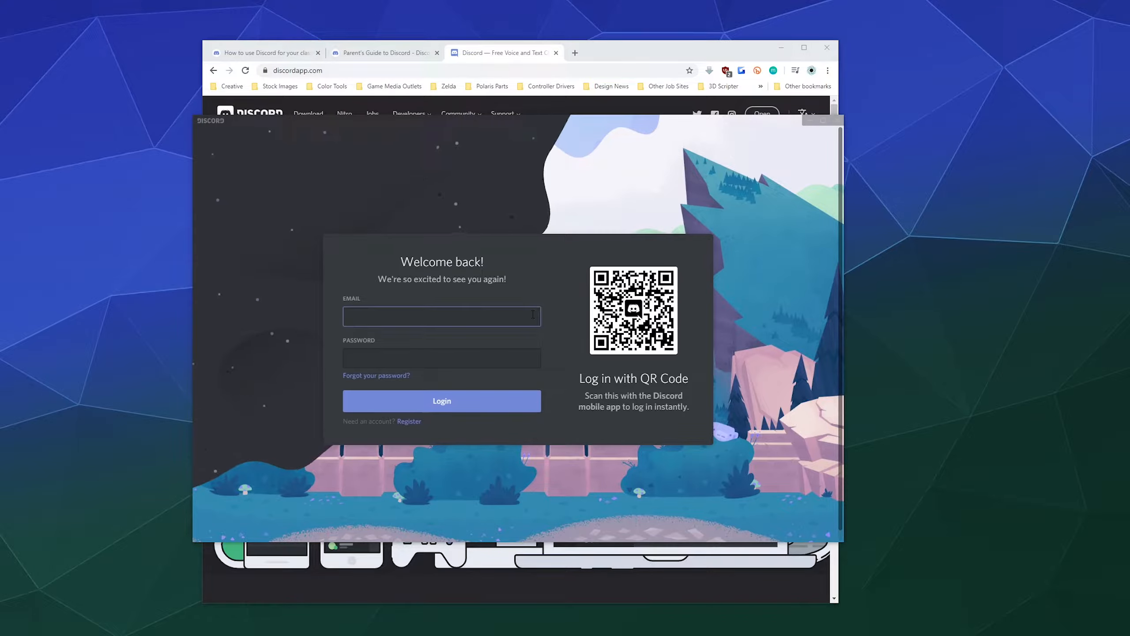
pyautogui.click(409, 422)
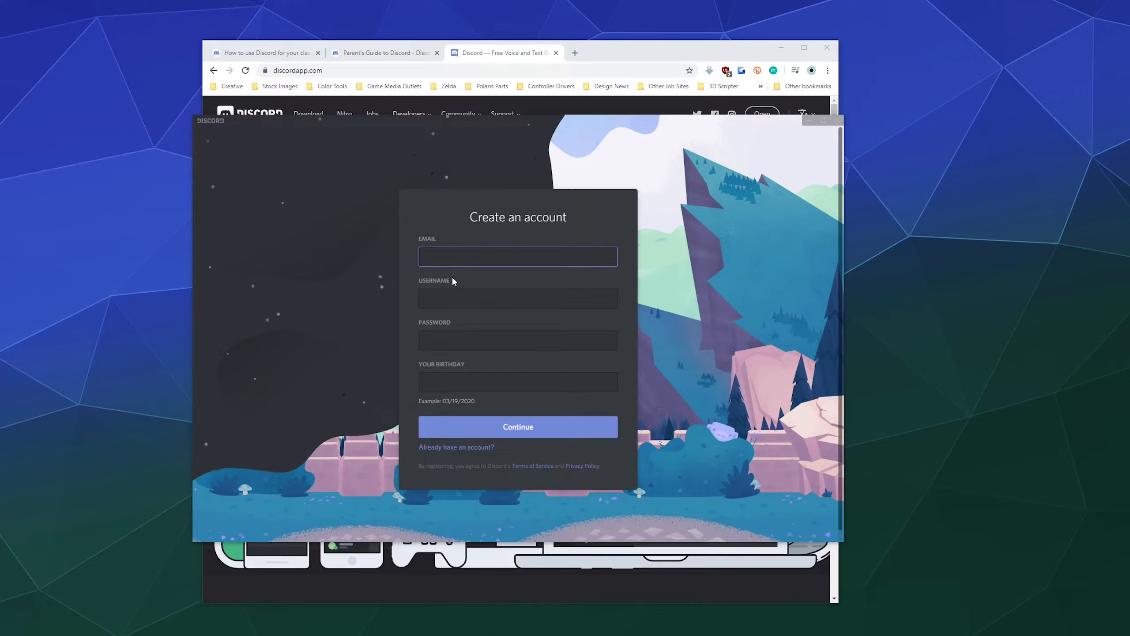
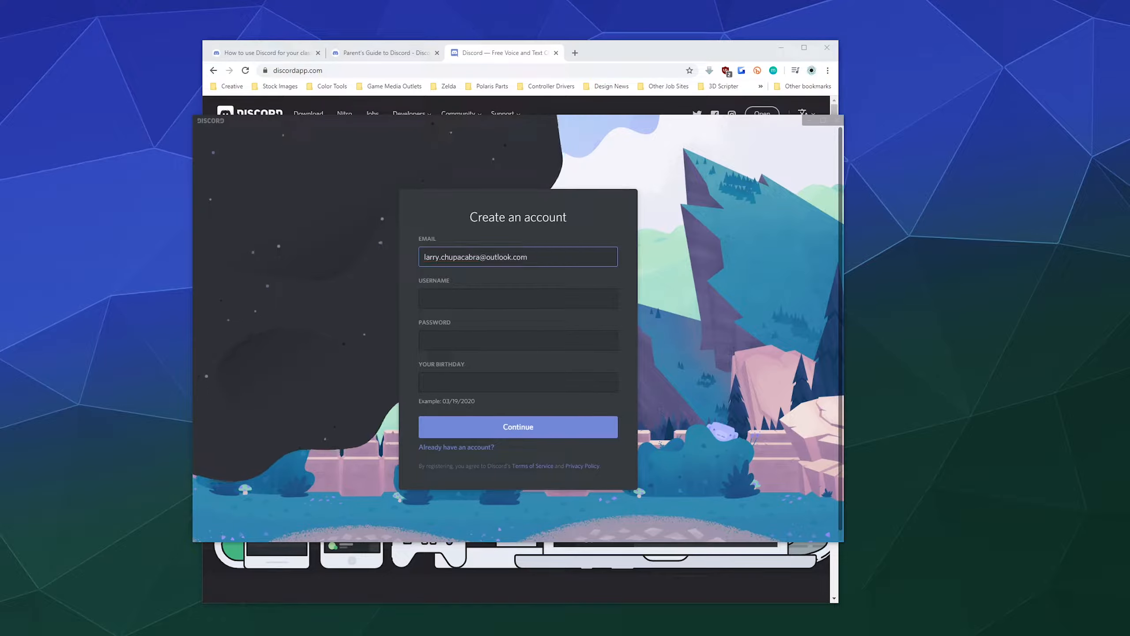
# Fill in the registration email, a professor username and the account password.
pyautogui.click(450, 298)
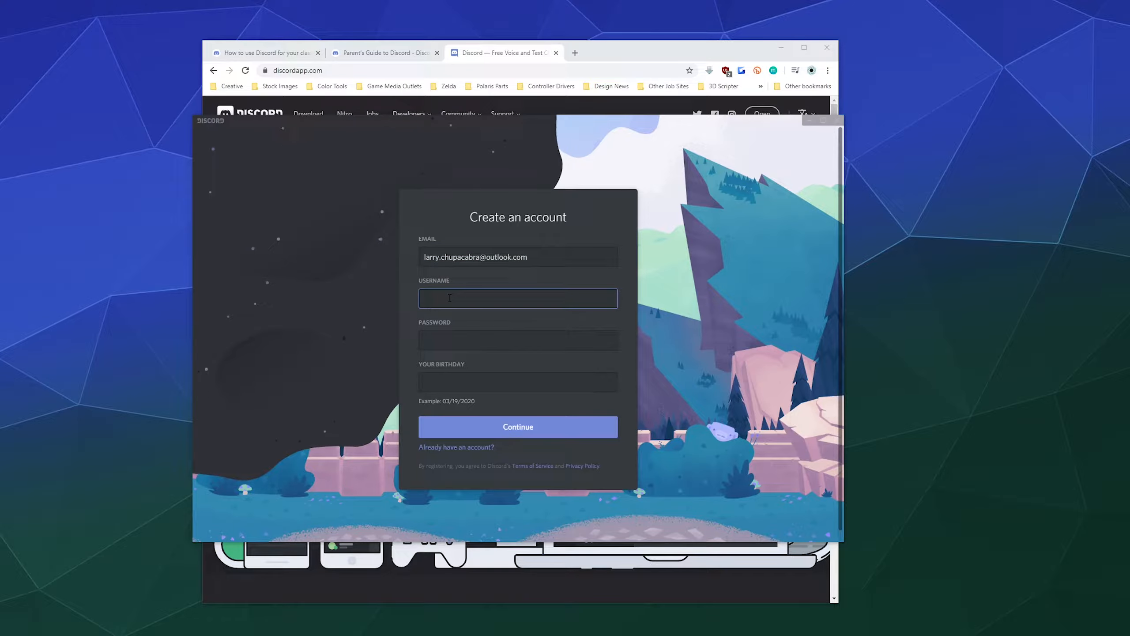
pyautogui.write('ProfChup')
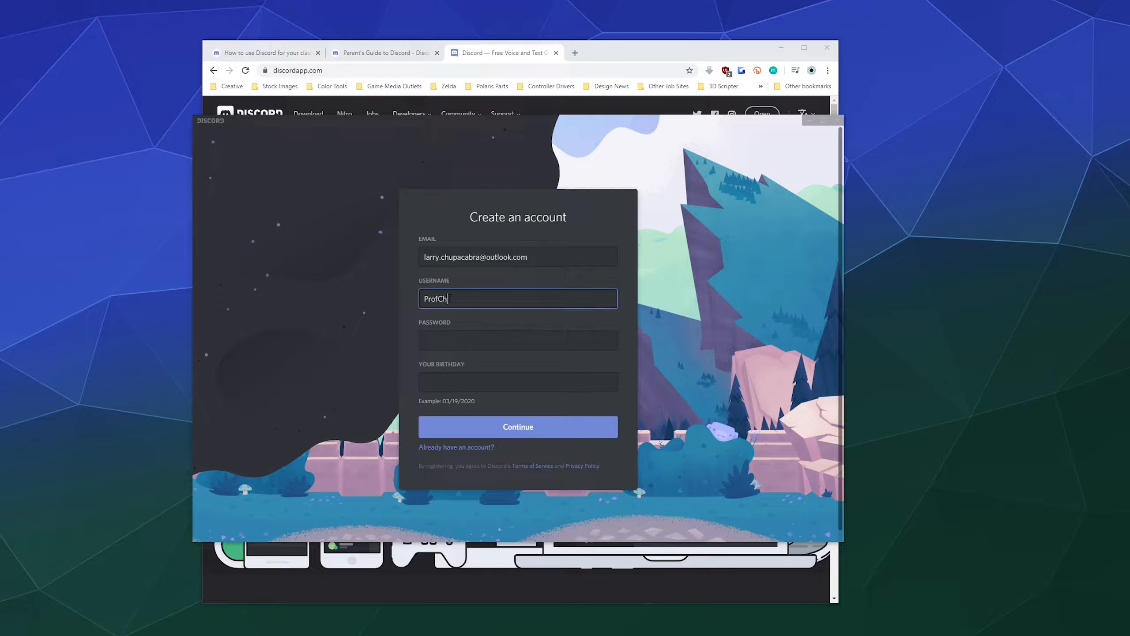
pyautogui.press('BackSpace')
pyautogui.press('BackSpace')
pyautogui.press('BackSpace')
pyautogui.press('BackSpace')
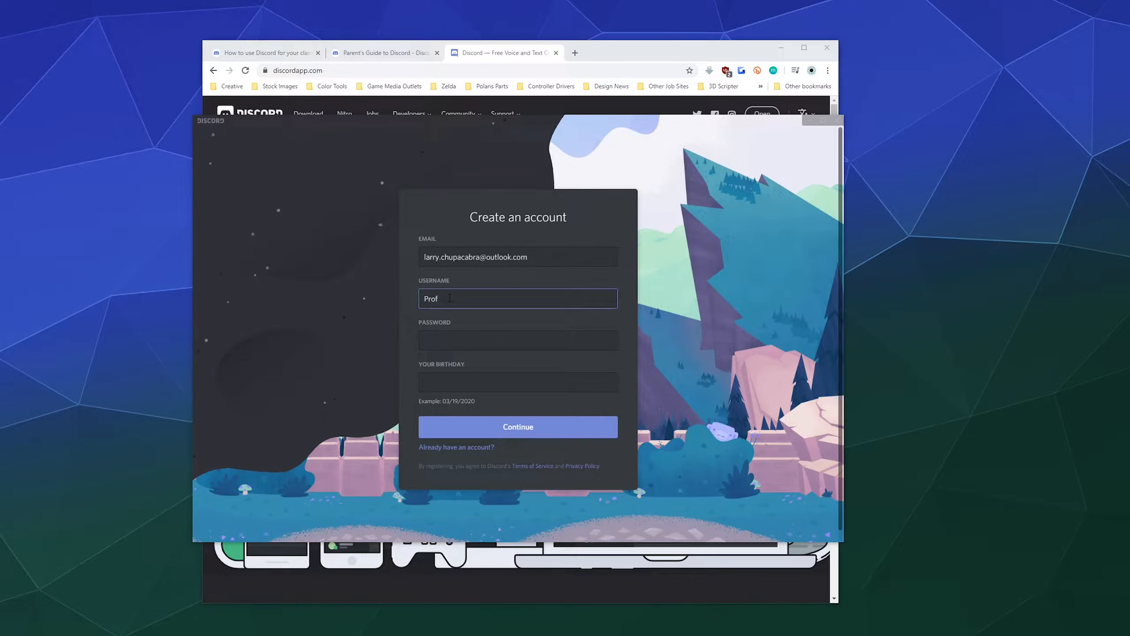
pyautogui.write('-Chupacabra')
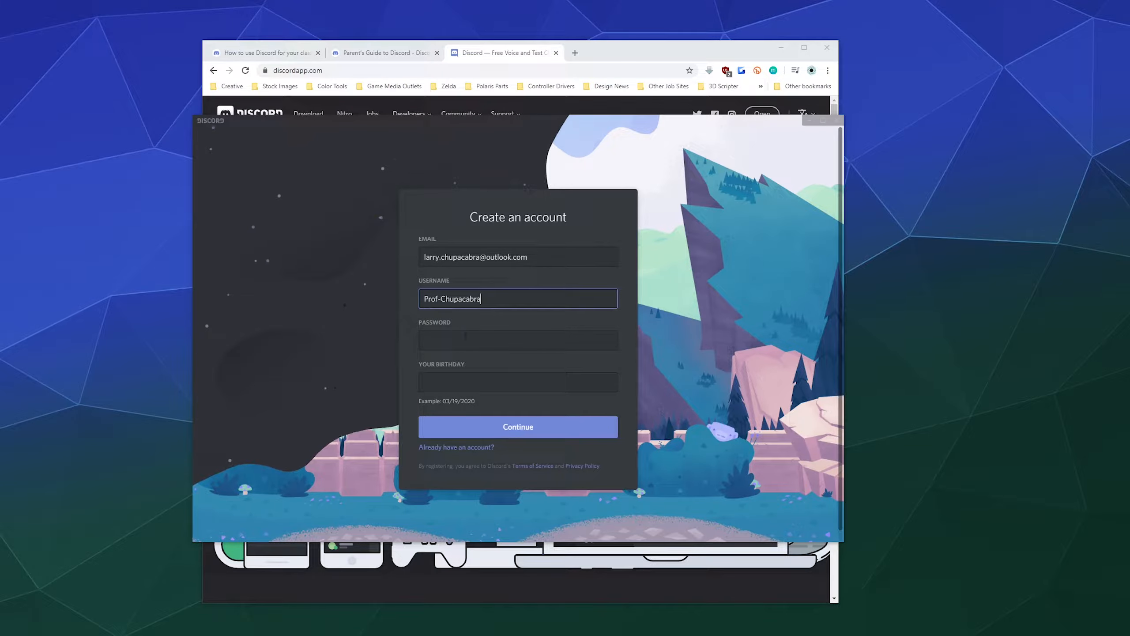
pyautogui.click(466, 341)
pyautogui.write('p')
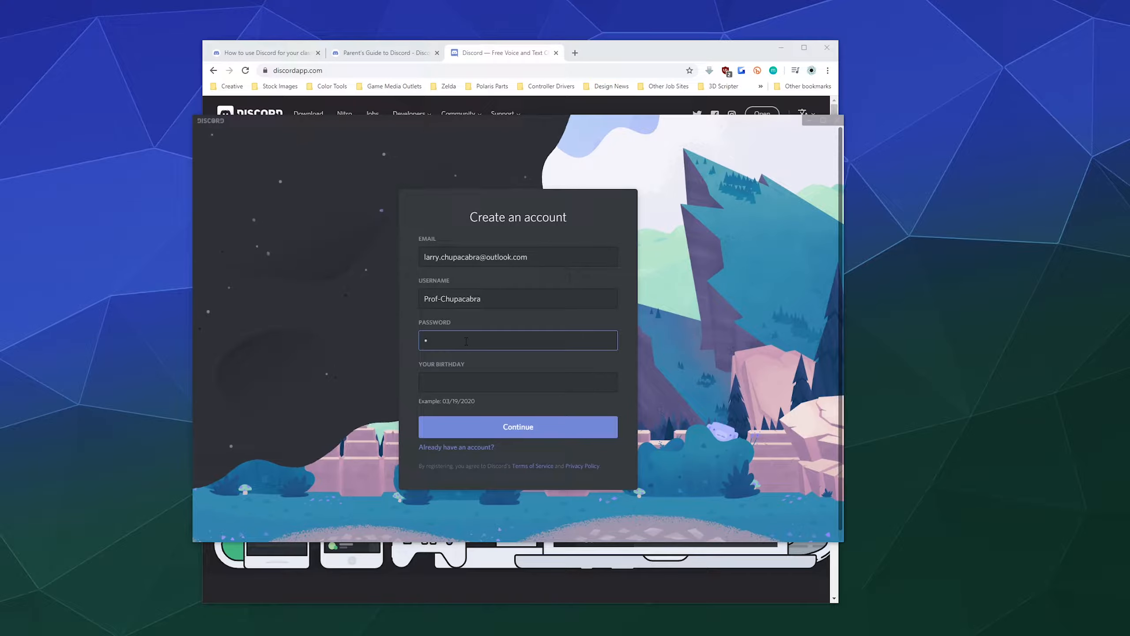
pyautogui.write('assword12345')
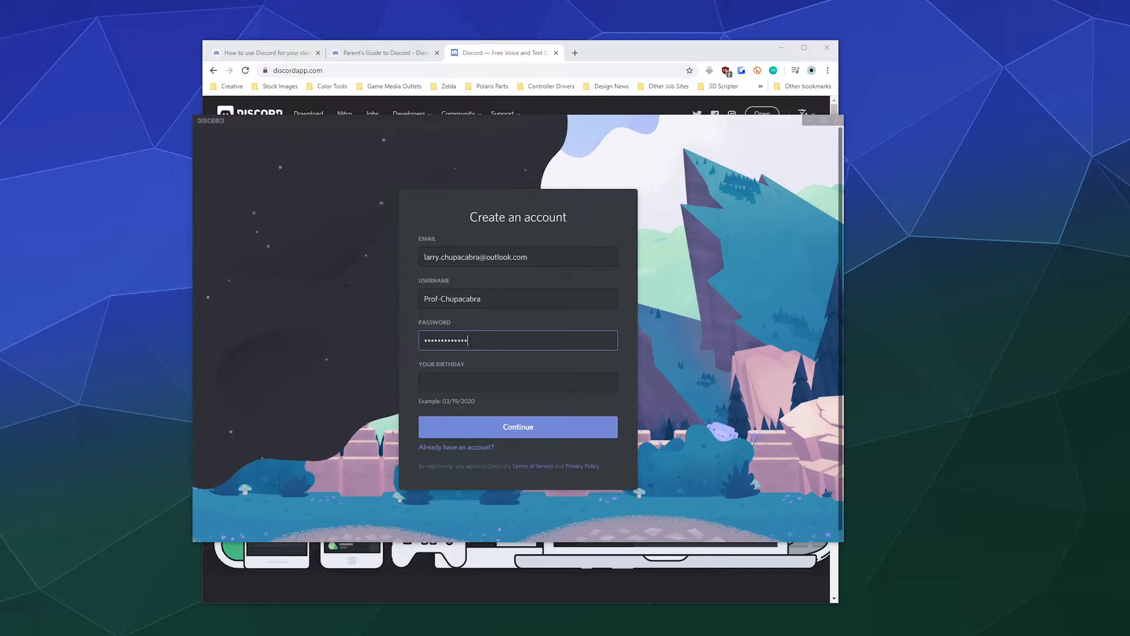
pyautogui.click(454, 375)
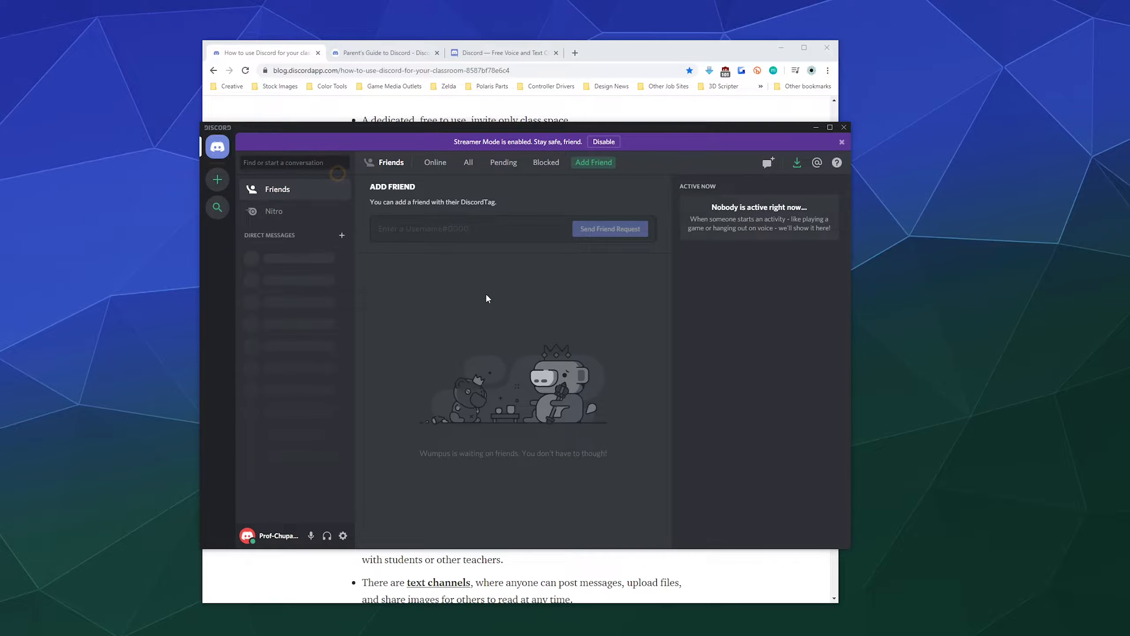
# Look over the Nitro, Friends and Server Discovery pages.
pyautogui.click(317, 218)
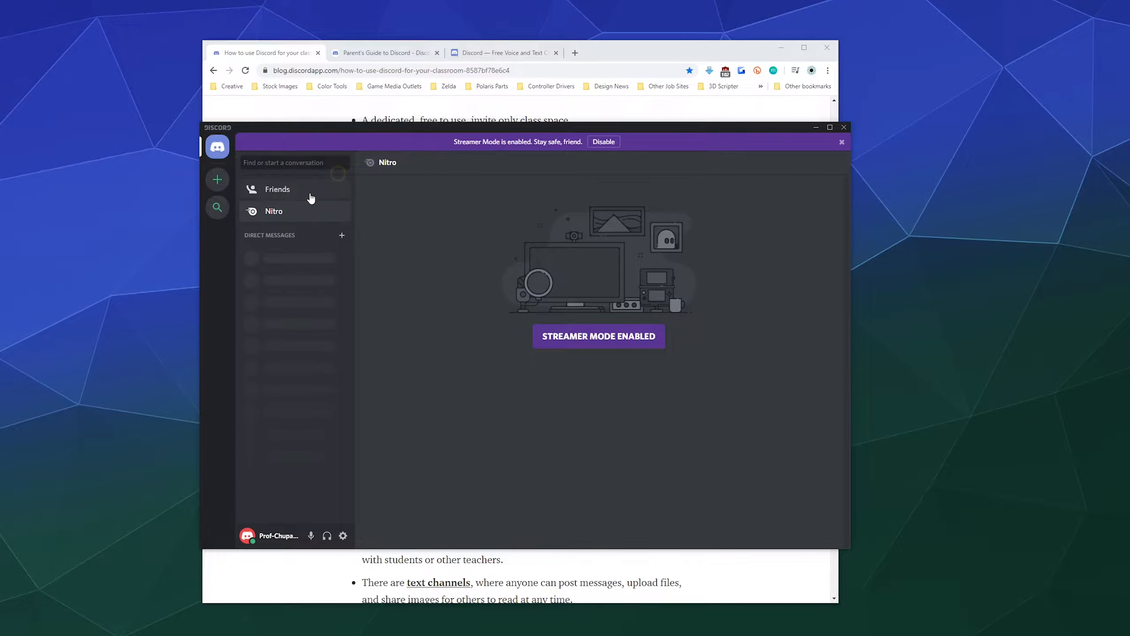
pyautogui.click(311, 198)
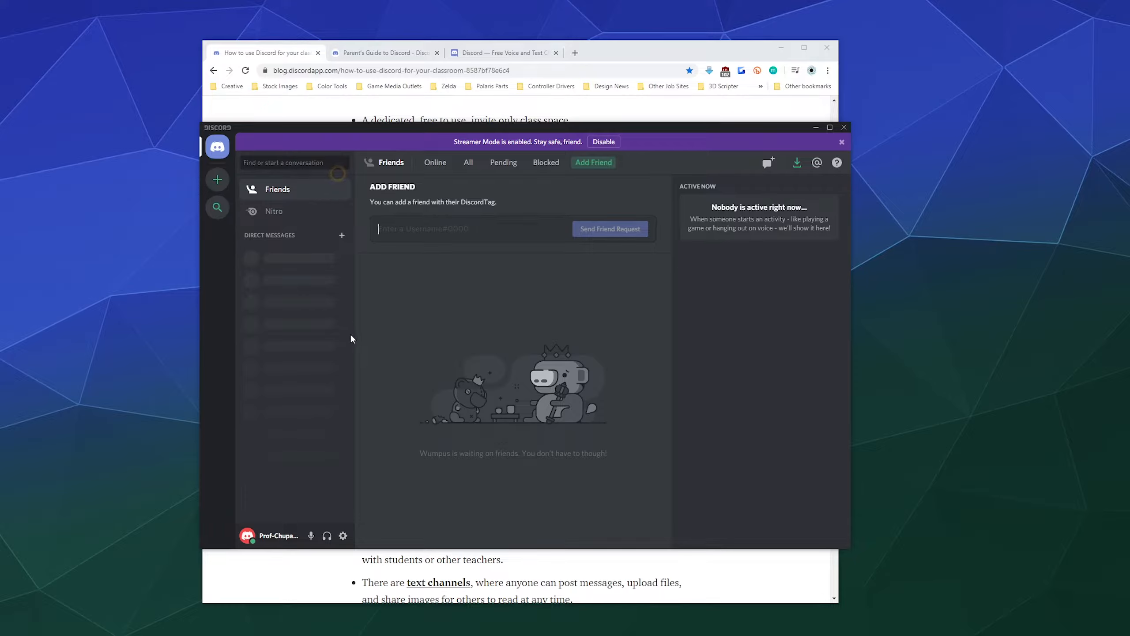
pyautogui.click(217, 207)
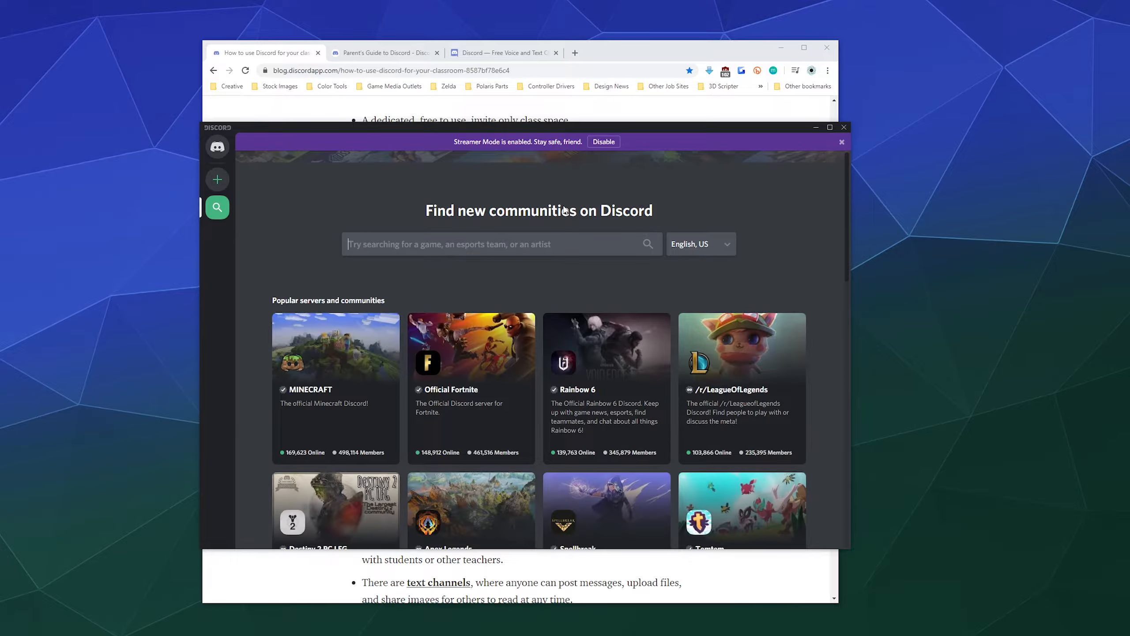
# Open and dismiss the Add a Server dialog, return Home, then bring Chrome back in front.
pyautogui.click(218, 180)
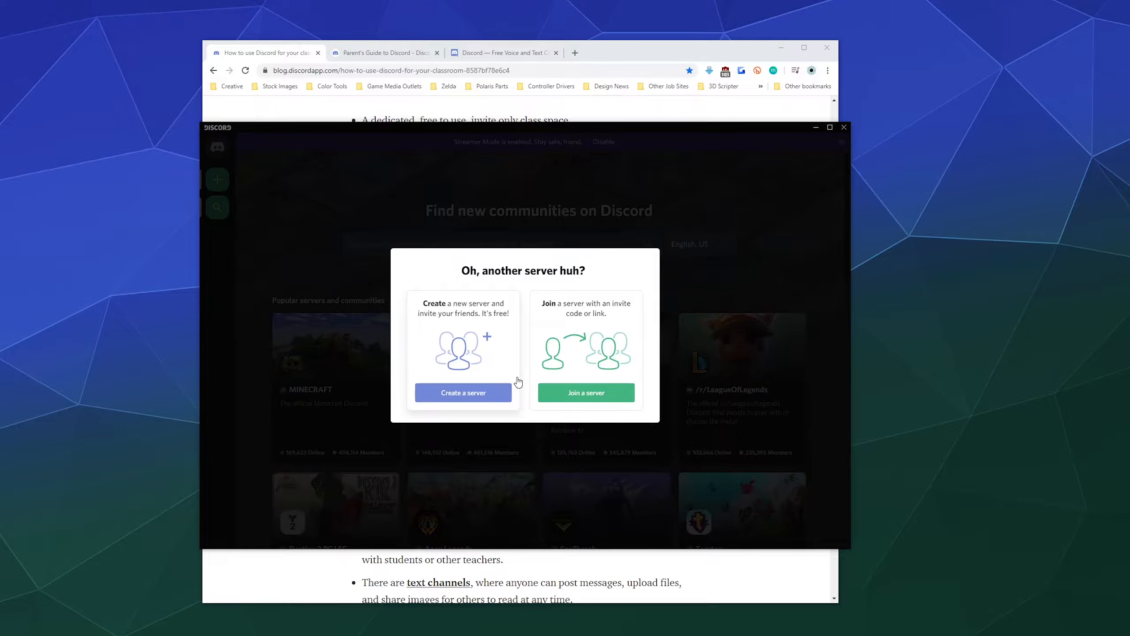
pyautogui.click(341, 201)
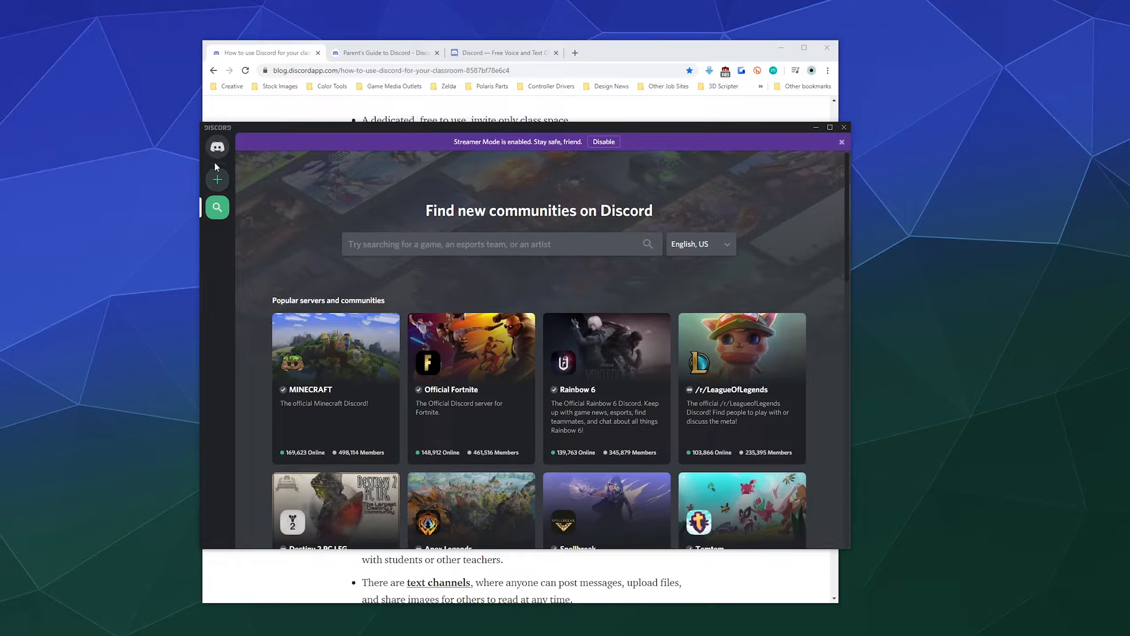
pyautogui.click(217, 147)
pyautogui.click(383, 52)
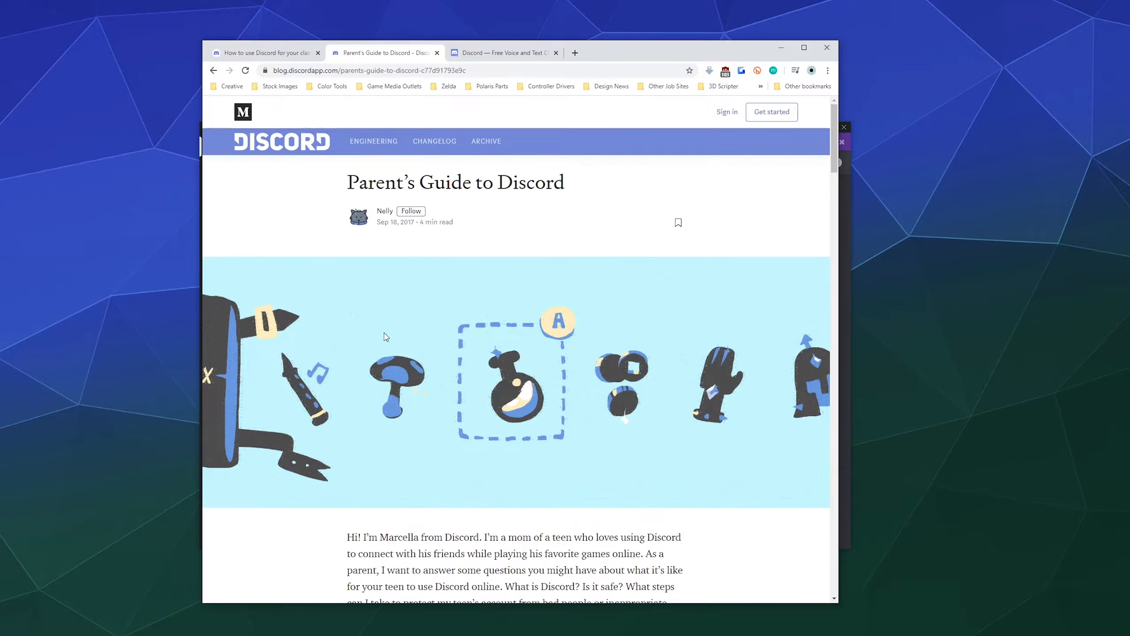
# Follow the classroom server template link from the article and continue it into the Discord app.
pyautogui.click(266, 53)
pyautogui.scroll(-2, 544, 357)
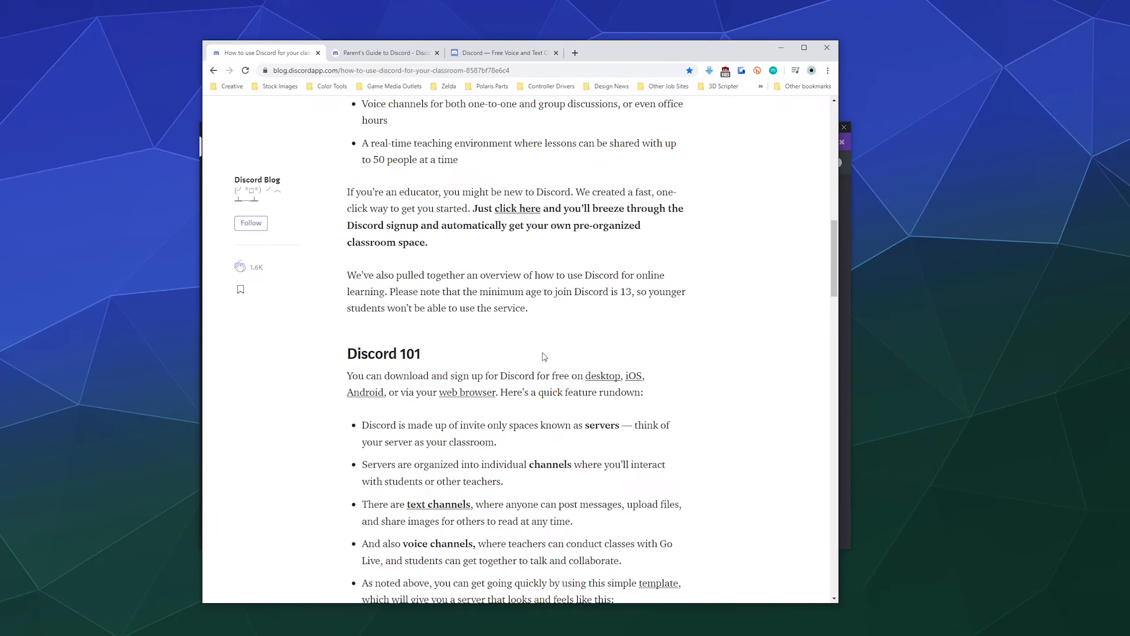
pyautogui.scroll(4, 544, 356)
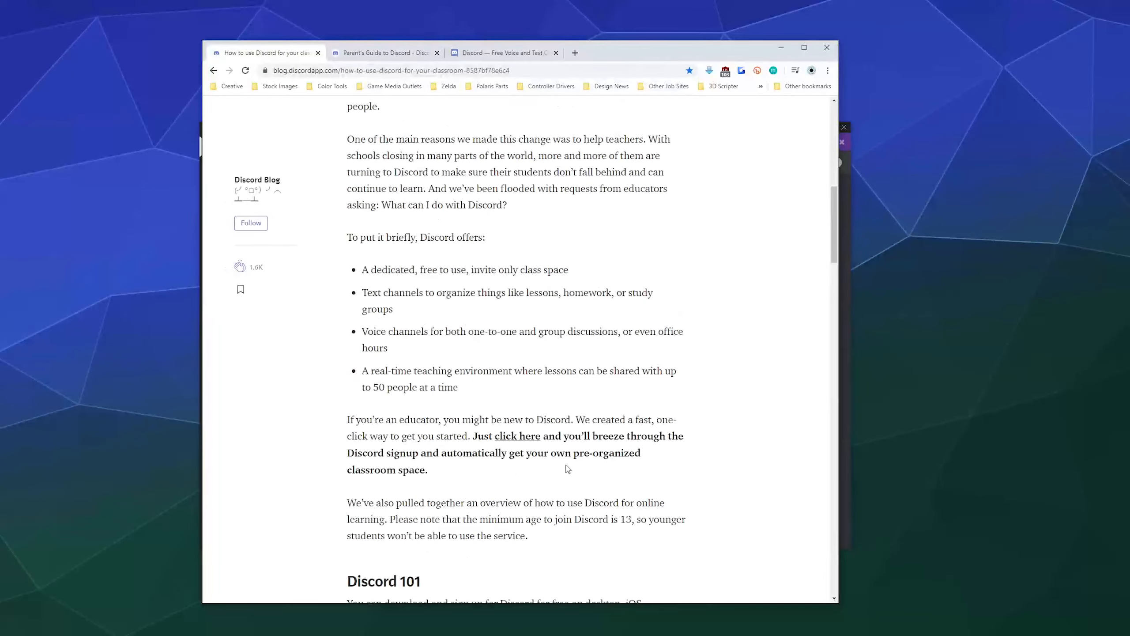
pyautogui.click(535, 438)
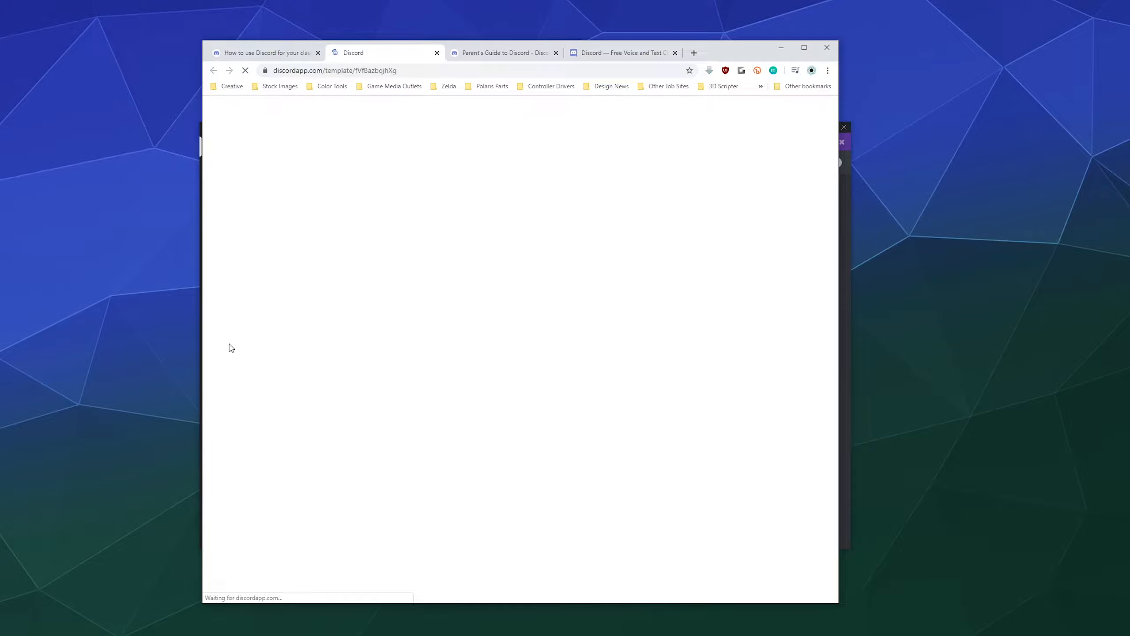
pyautogui.click(789, 53)
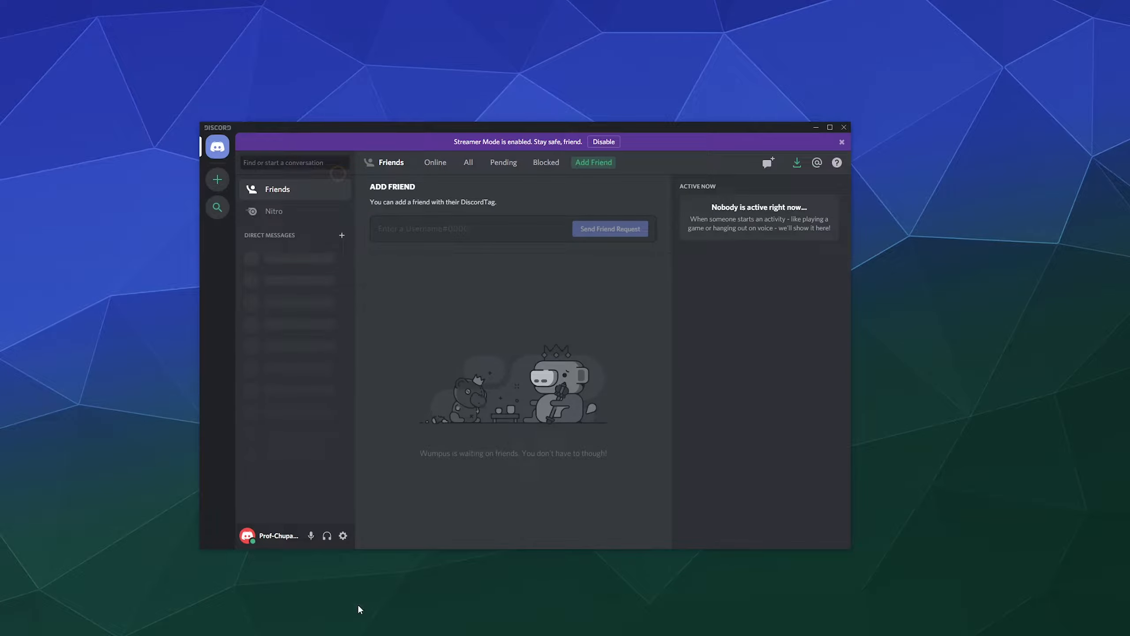
pyautogui.moveTo(383, 634)
pyautogui.click(541, 616)
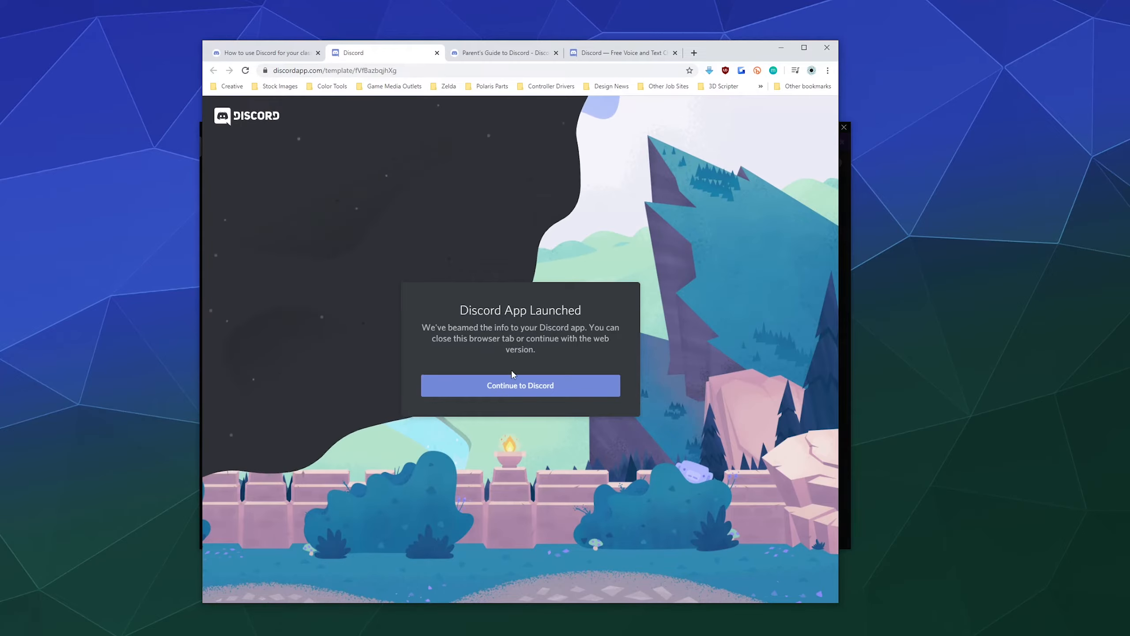
pyautogui.click(514, 395)
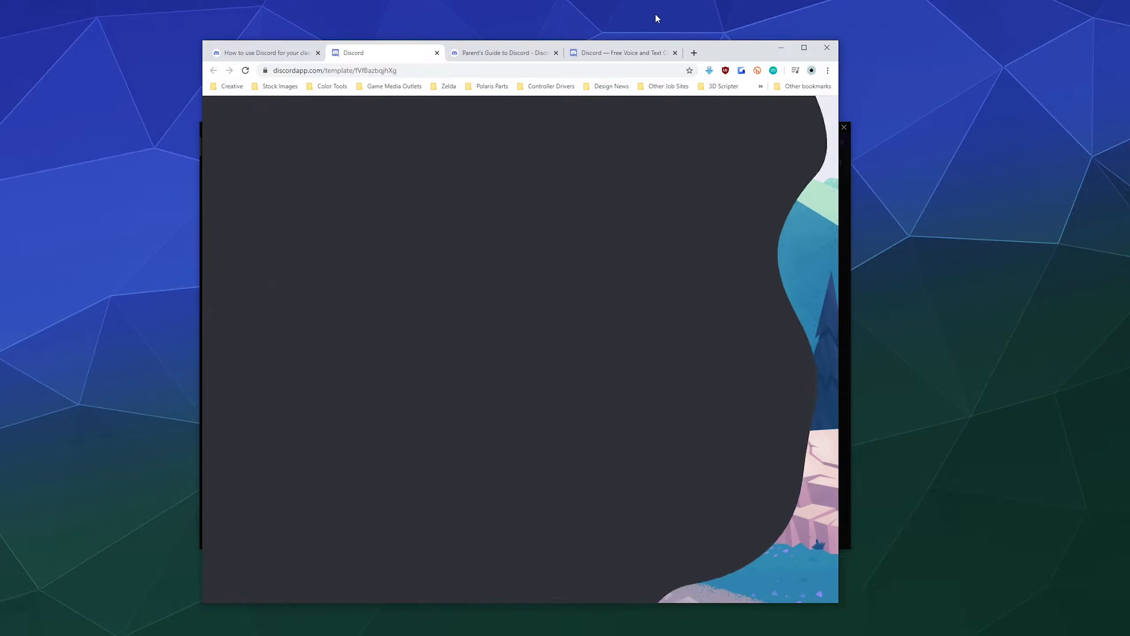
pyautogui.click(781, 47)
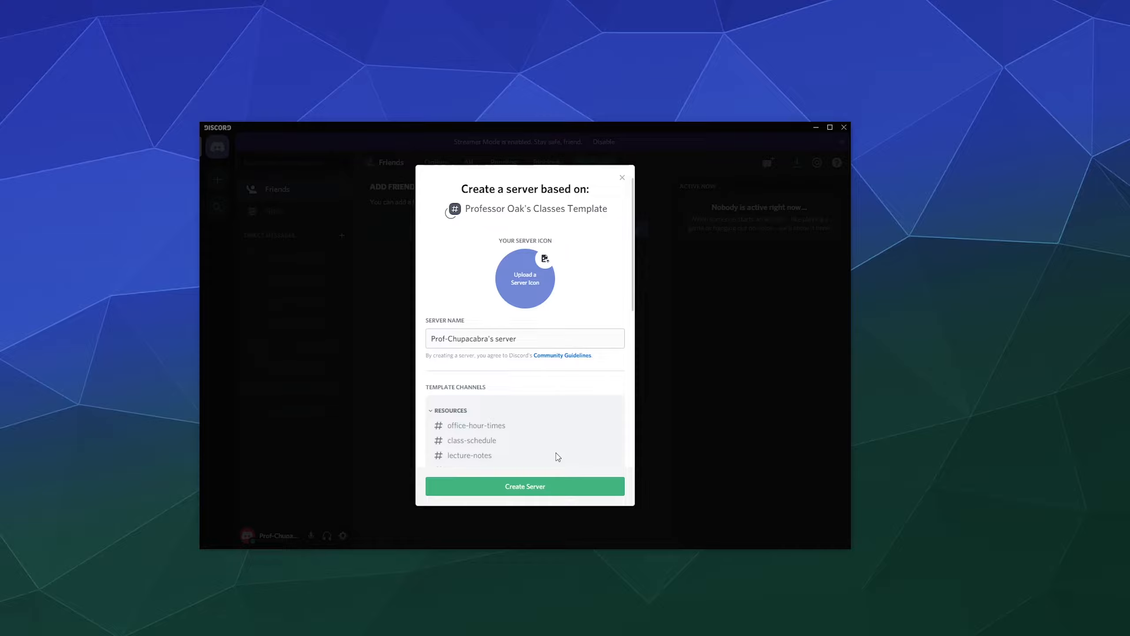
# Review the template's channel list in the Create a server dialog.
pyautogui.scroll(-5, 555, 450)
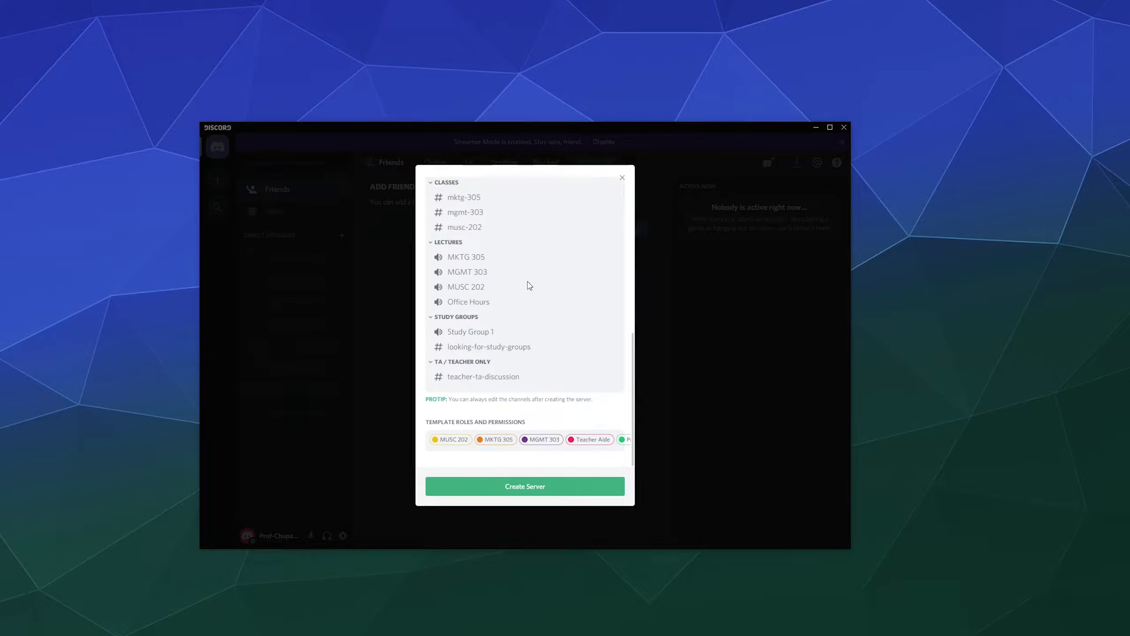
pyautogui.scroll(5, 528, 290)
pyautogui.scroll(-3, 539, 396)
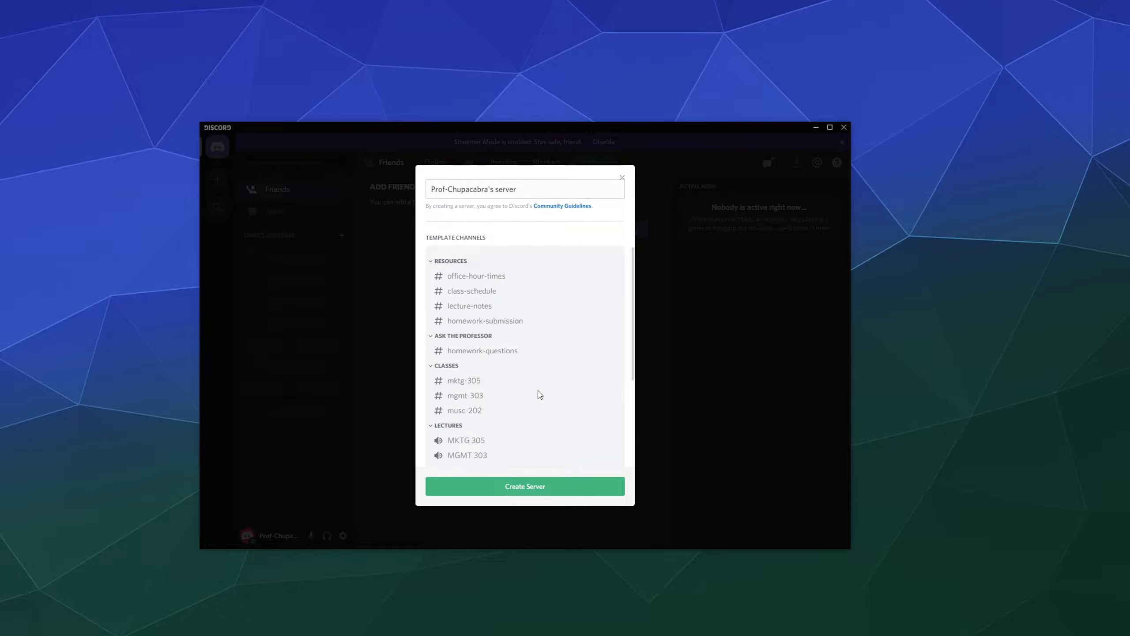
pyautogui.scroll(-1, 540, 394)
pyautogui.scroll(-3, 540, 394)
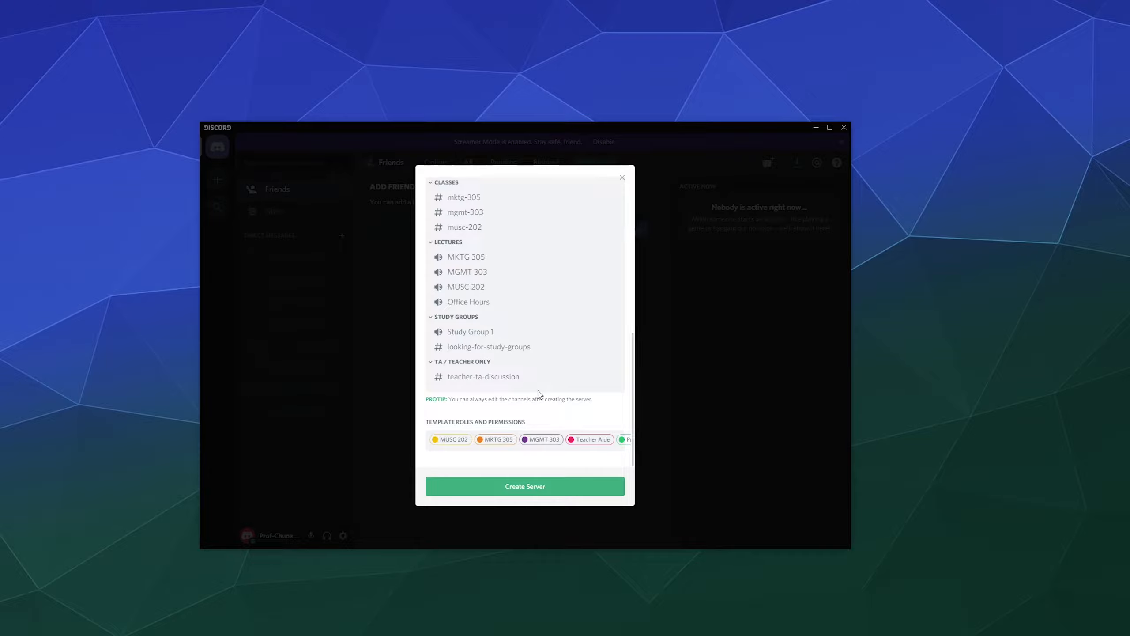
pyautogui.scroll(7, 601, 346)
# Rename the server to 'Cryptid 101' and create it.
pyautogui.moveTo(529, 340); pyautogui.dragTo(315, 342)
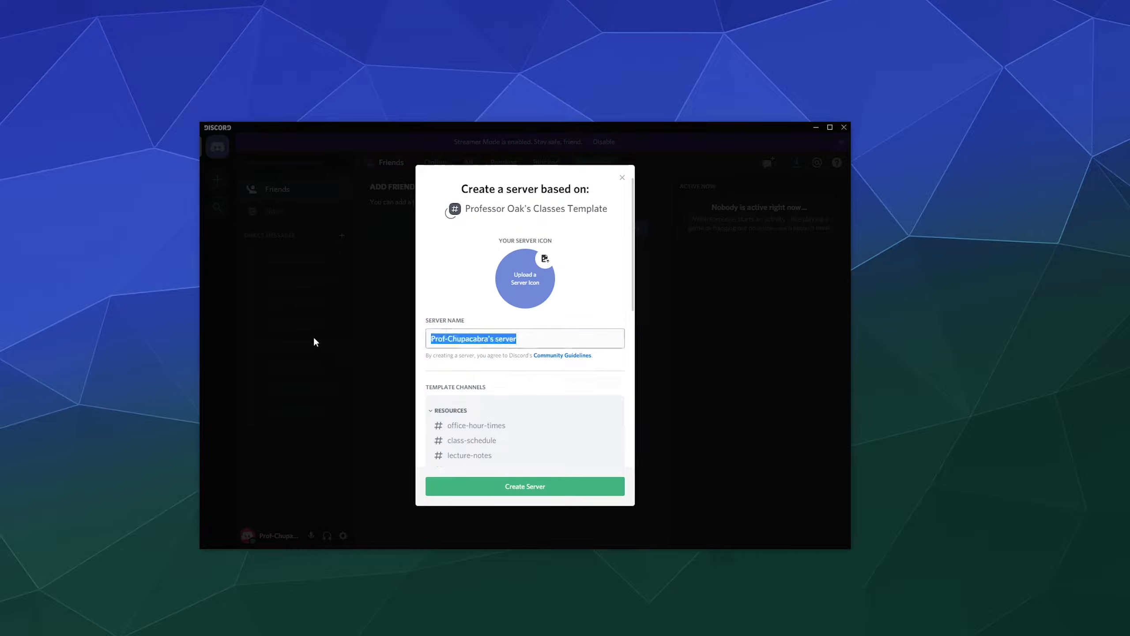
pyautogui.press('BackSpace')
pyautogui.write('Cryptid 1010')
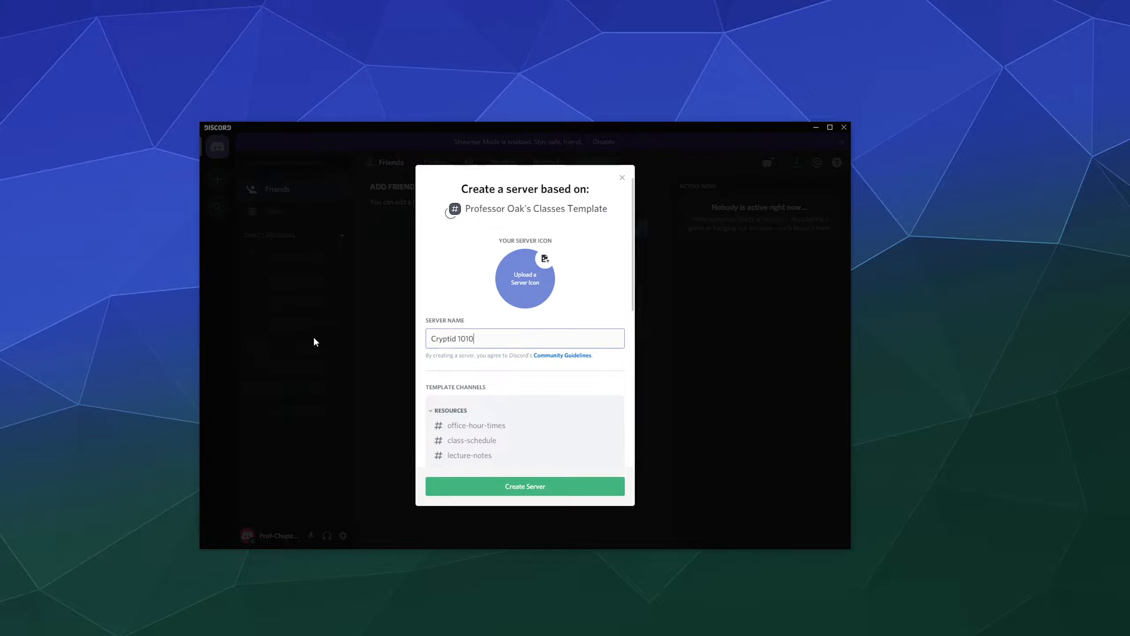
pyautogui.press('BackSpace')
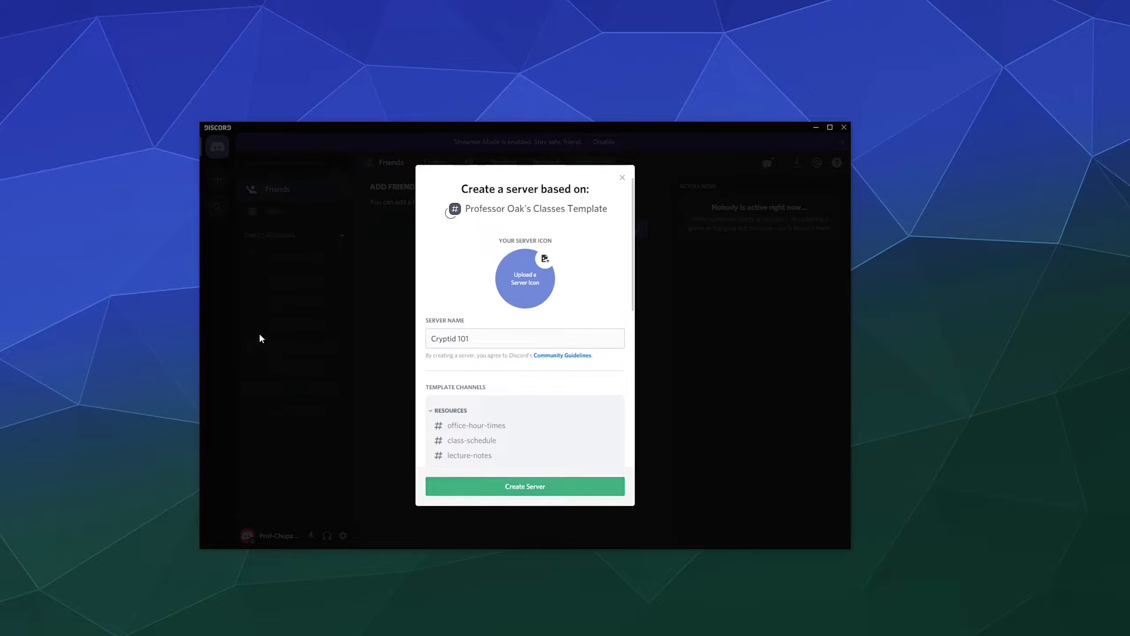
pyautogui.press('Return')
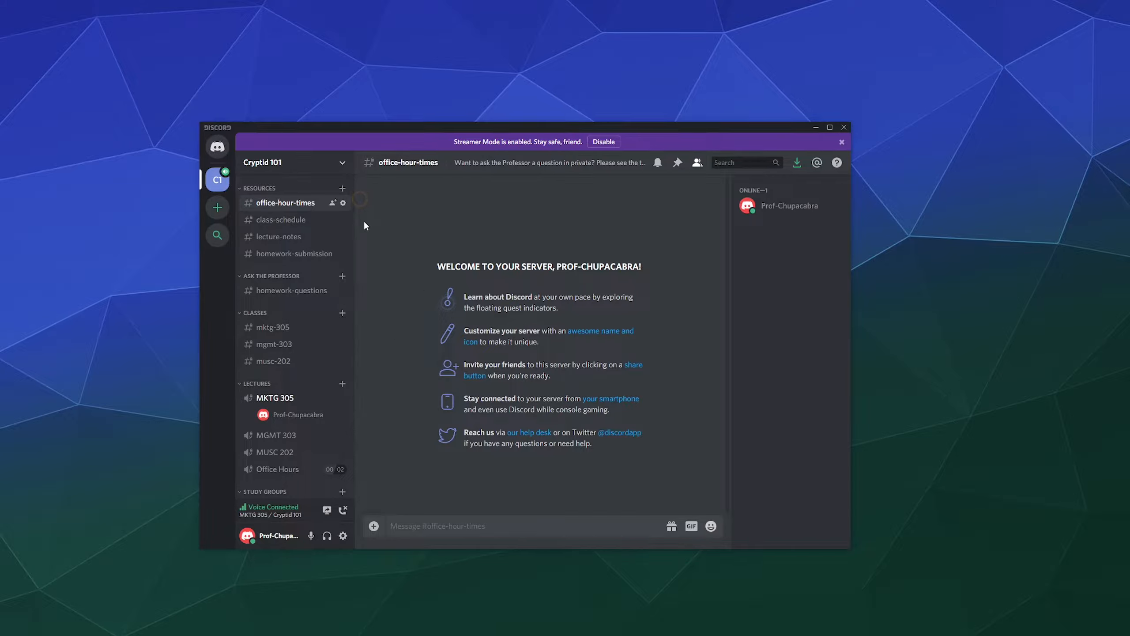
# Create a 'classroom-rules' text channel under Resources and drag it above office-hour-times.
pyautogui.click(343, 189)
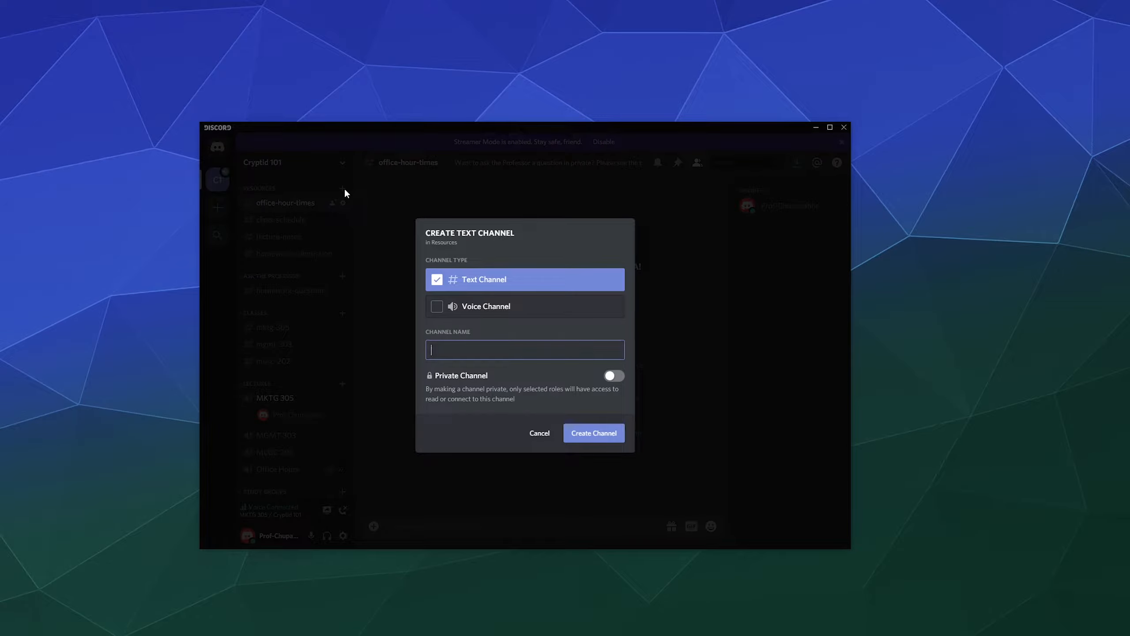
pyautogui.write('classroom-rules')
pyautogui.click(583, 432)
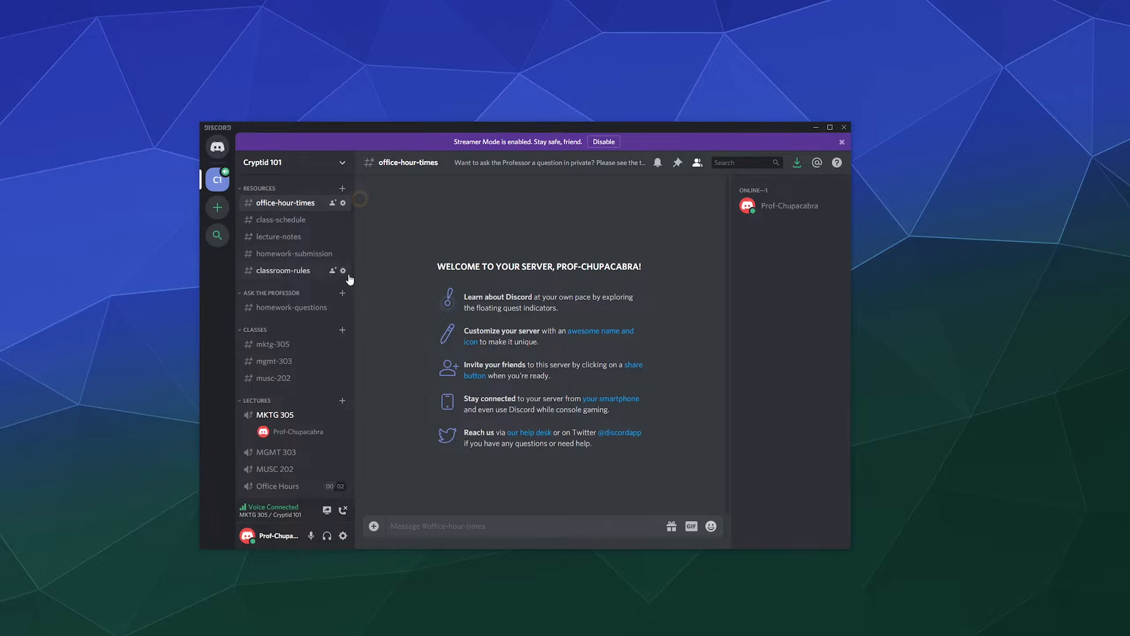
pyautogui.moveTo(349, 279); pyautogui.dragTo(285, 198)
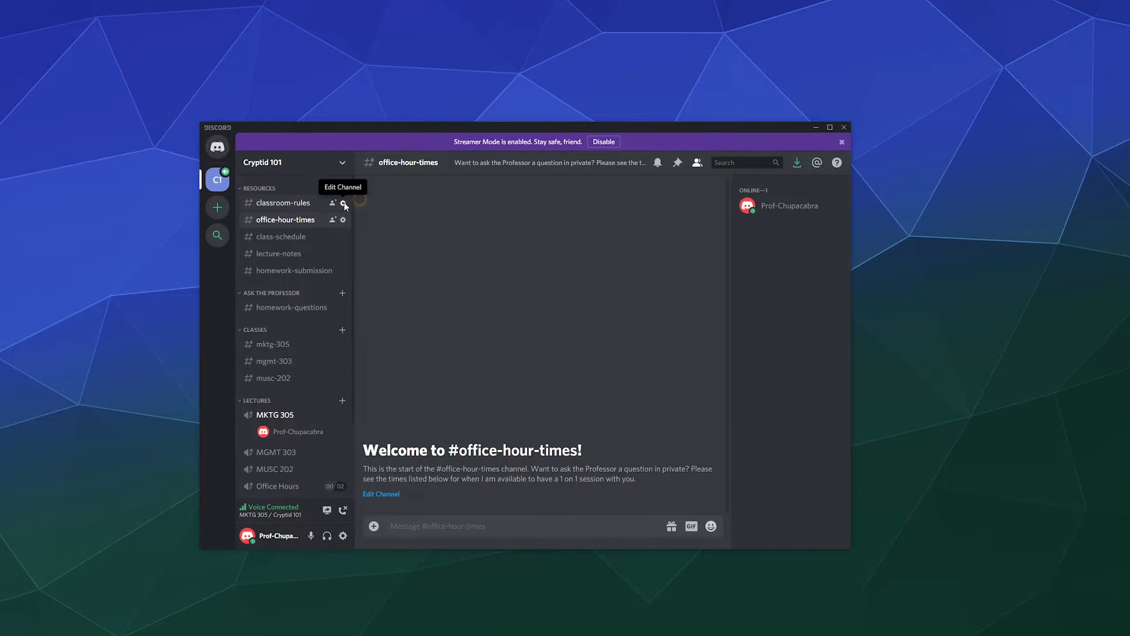
pyautogui.click(344, 203)
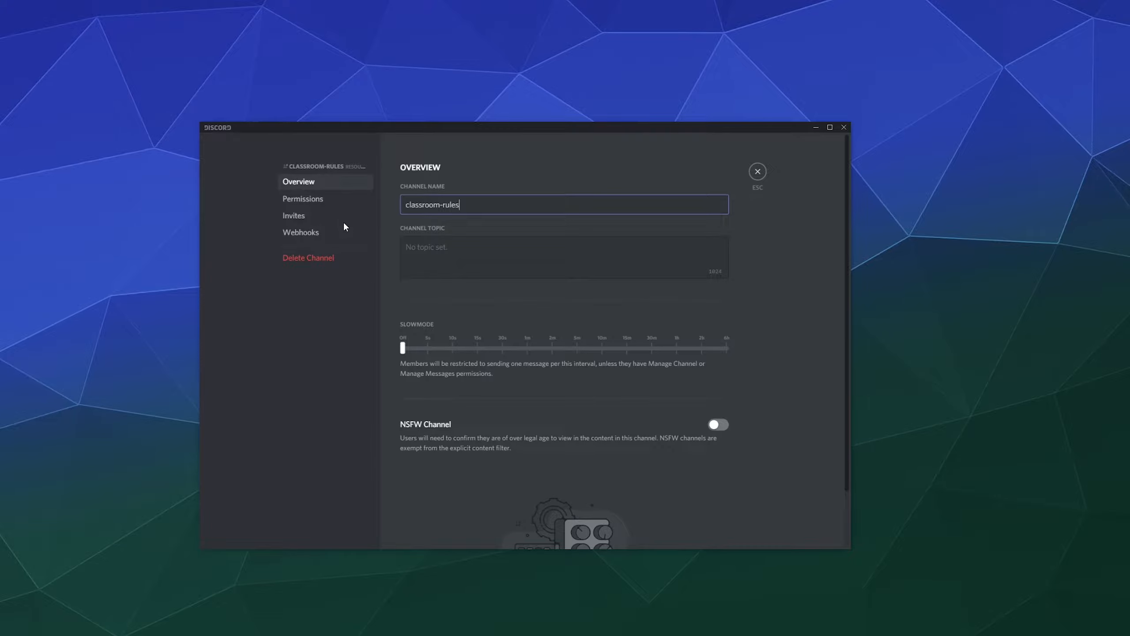
pyautogui.click(312, 201)
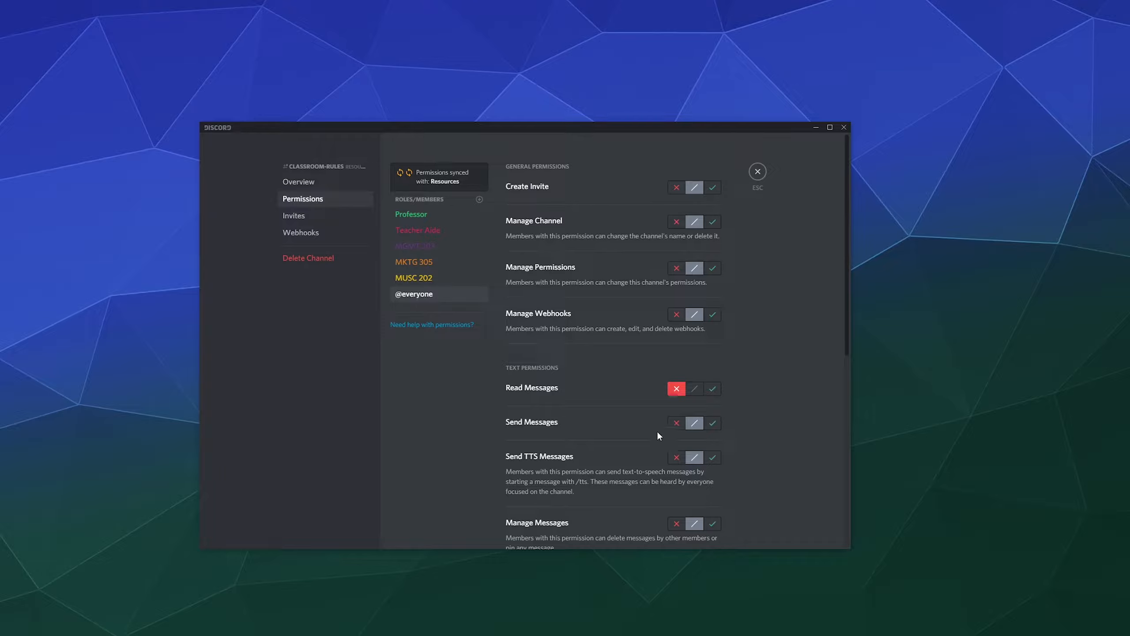
pyautogui.click(711, 388)
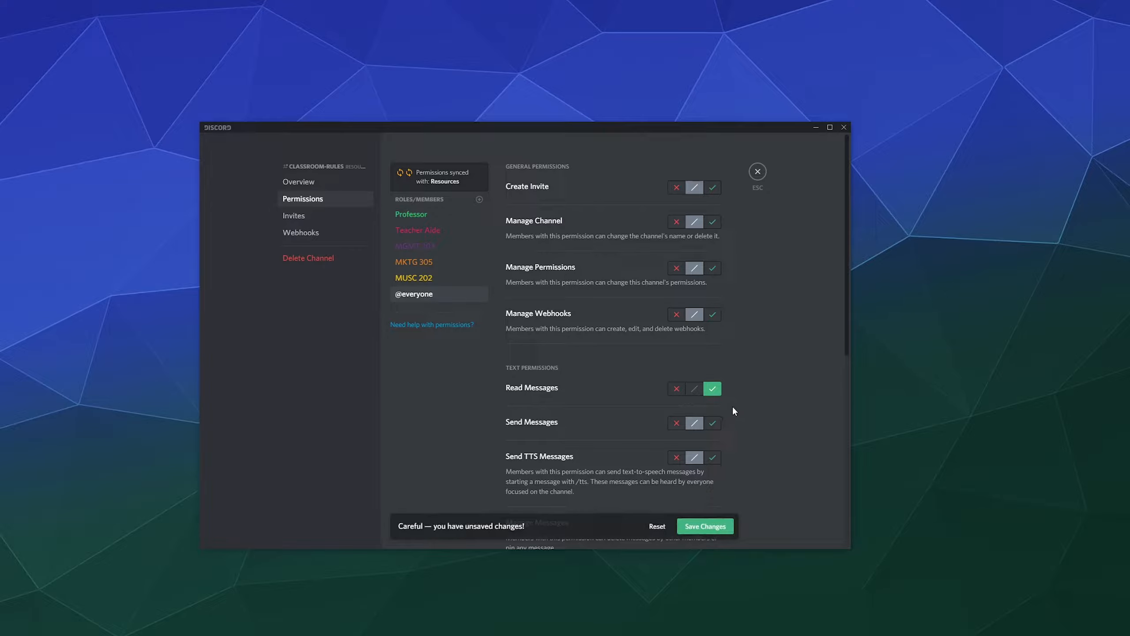
pyautogui.scroll(-1, 734, 410)
pyautogui.click(676, 374)
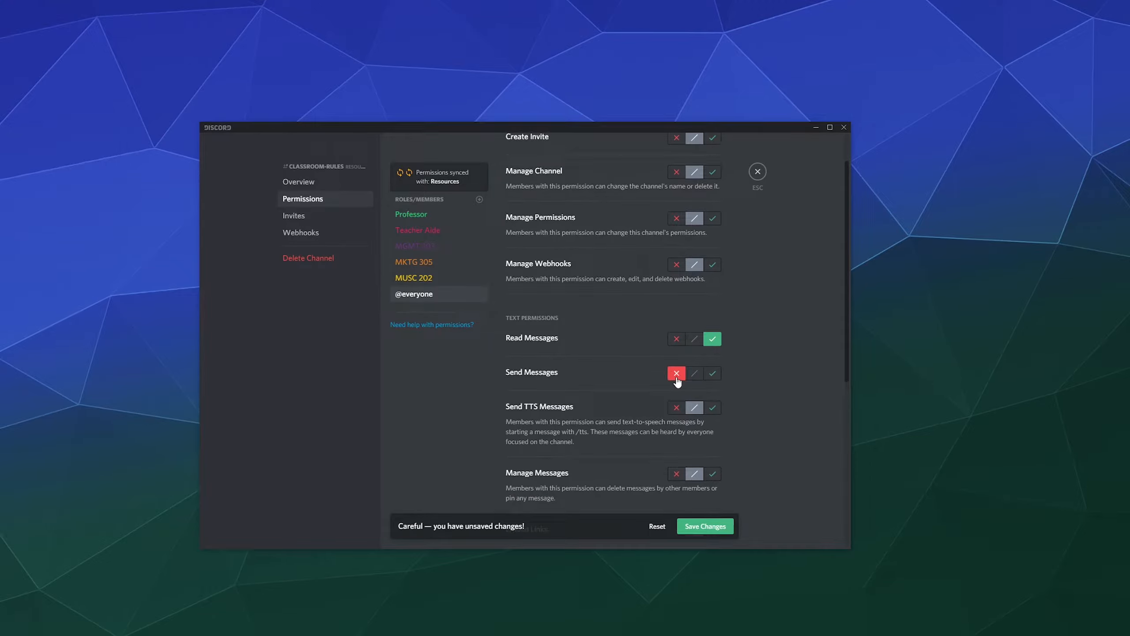
pyautogui.click(708, 526)
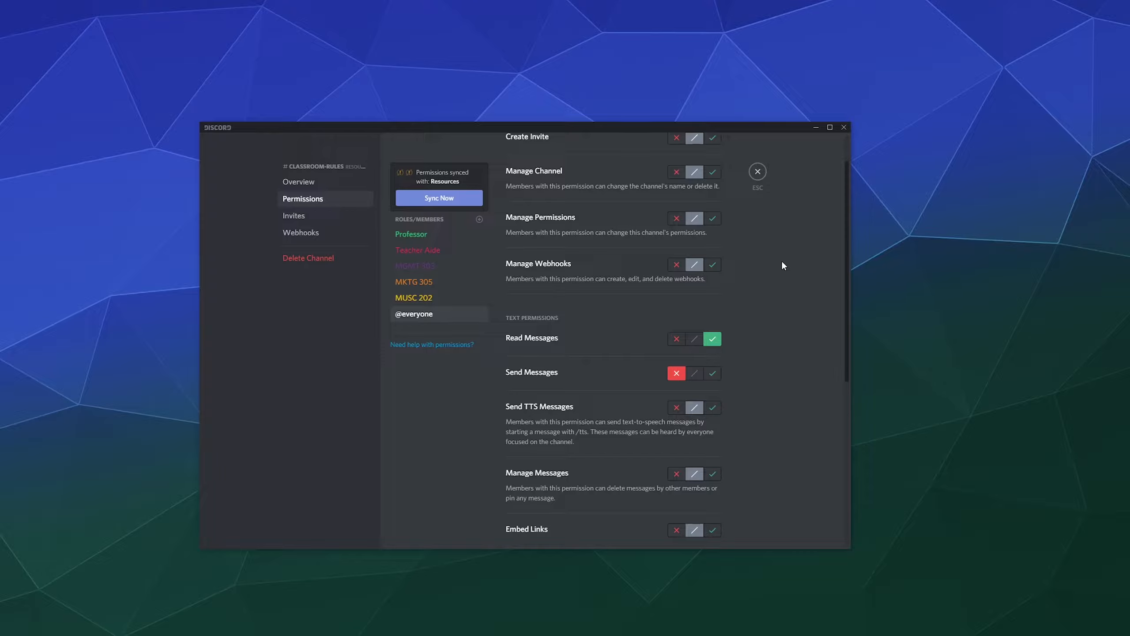
# Review the MKTG 305, MUSC 202, MGMT 303, Teacher Aide and Professor role permissions, then close settings.
pyautogui.click(465, 281)
pyautogui.click(460, 298)
pyautogui.click(461, 281)
pyautogui.click(455, 267)
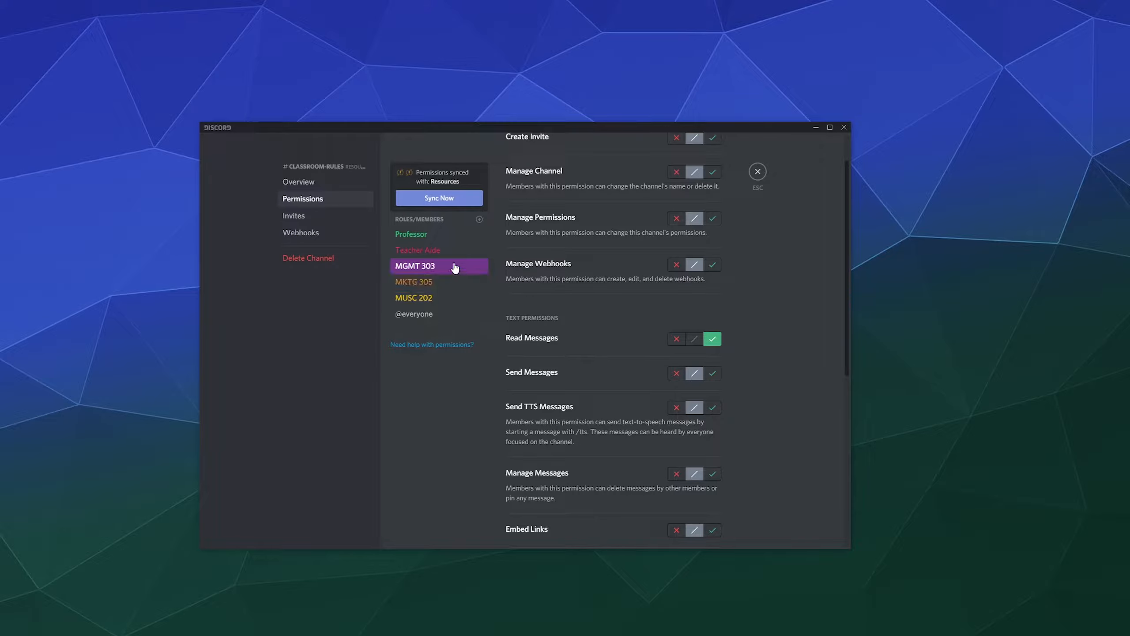
pyautogui.click(452, 250)
pyautogui.click(449, 234)
pyautogui.click(757, 171)
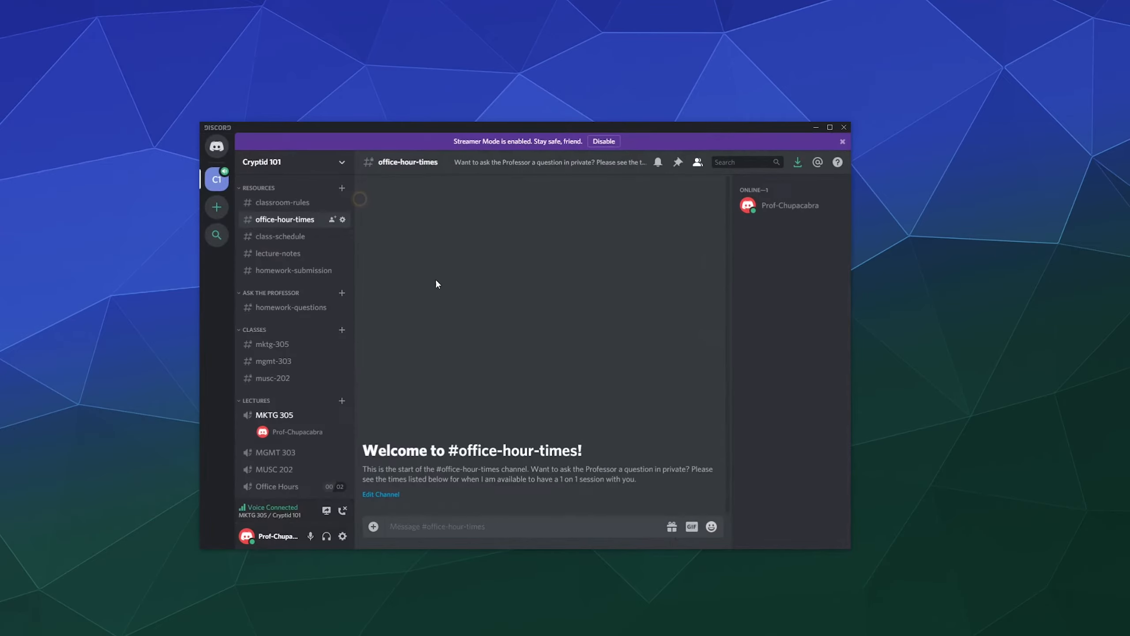
# Disconnect from MKTG 305 voice, switch to classroom-rules, and recheck its permission settings.
pyautogui.click(344, 510)
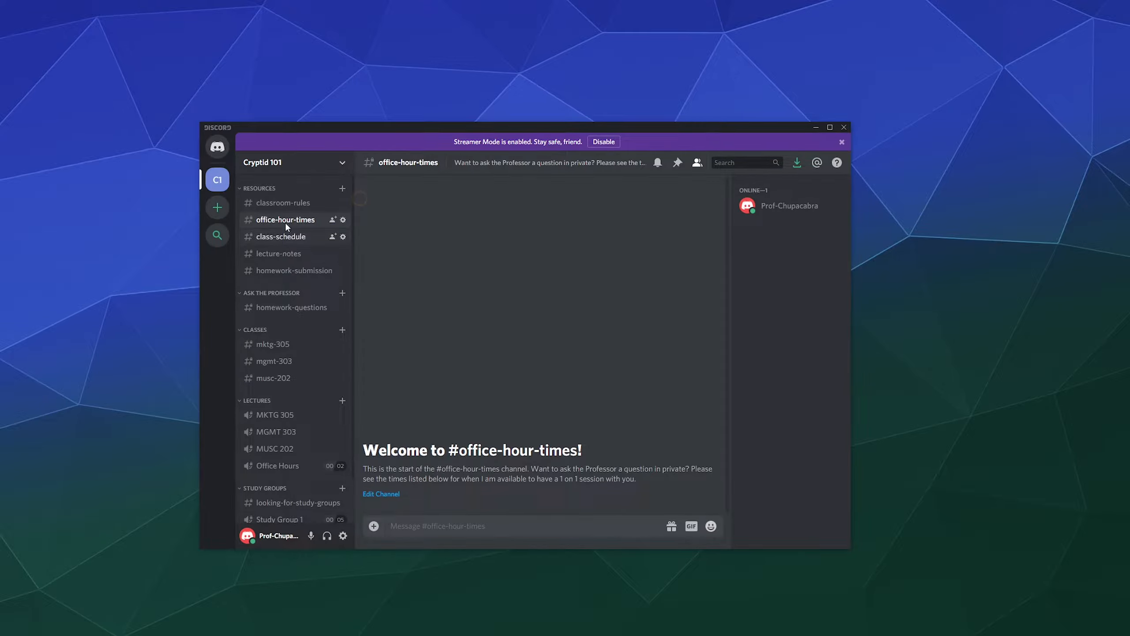
pyautogui.click(283, 203)
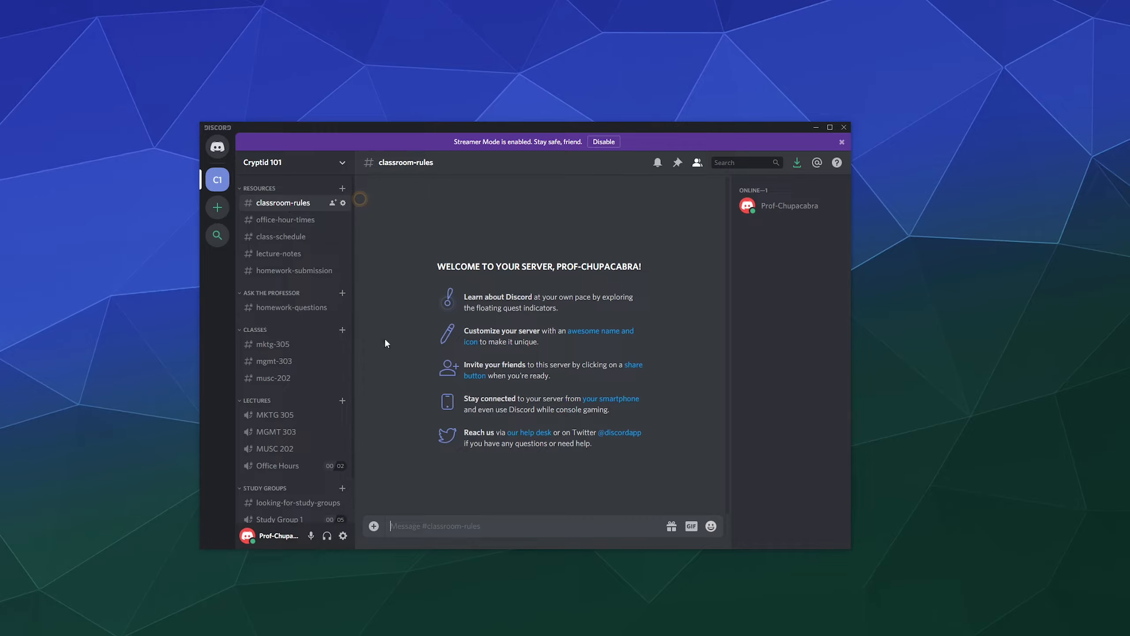
pyautogui.click(343, 202)
pyautogui.click(326, 206)
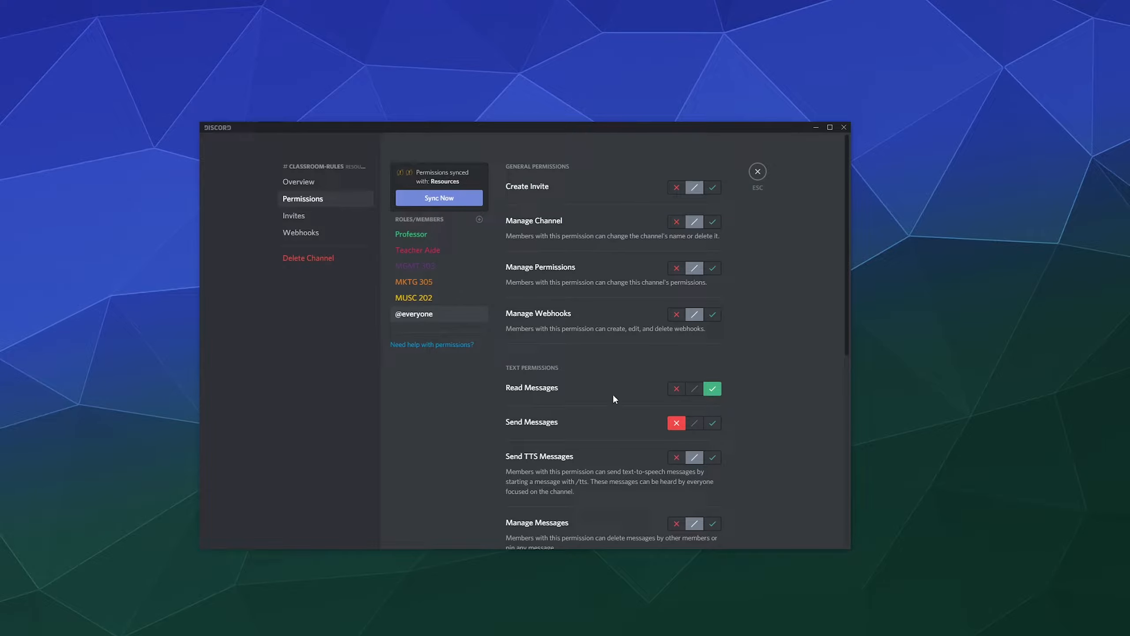
pyautogui.click(758, 171)
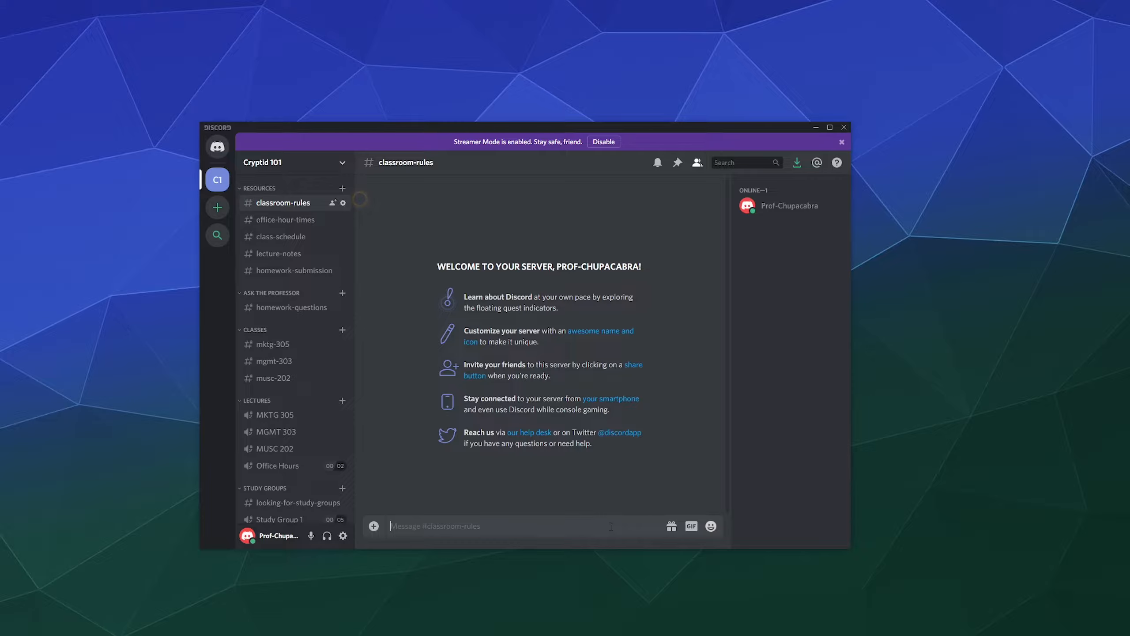
# Post a 'Howdy Class' greeting introducing the professor, then start editing that message.
pyautogui.write('Howdy Class. This will be Mr Chupacabra')
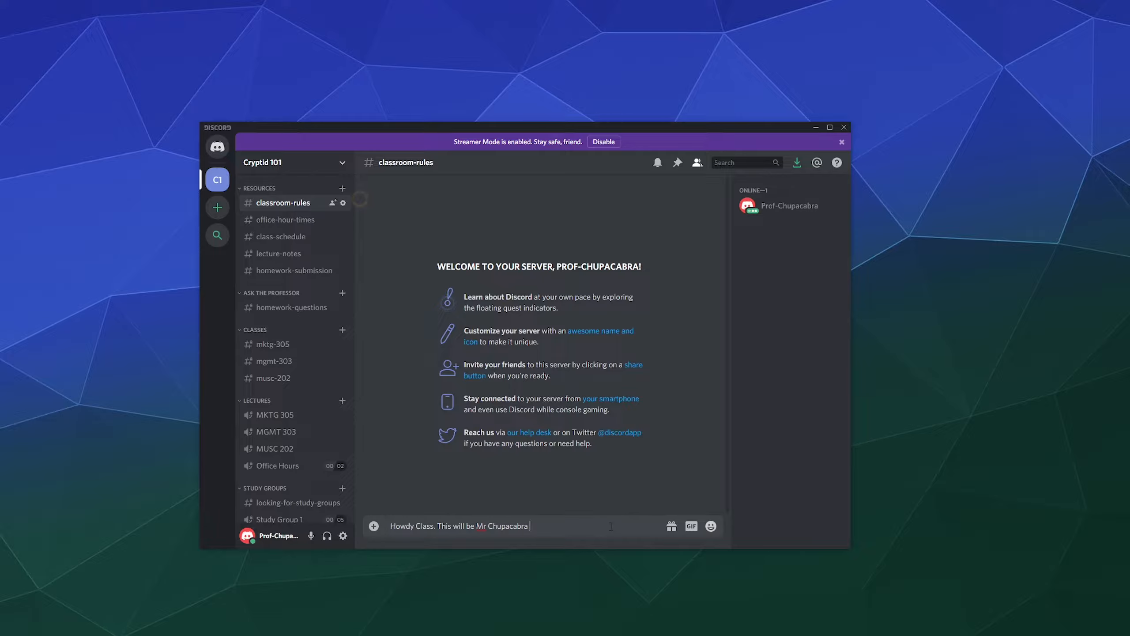
pyautogui.press('Return')
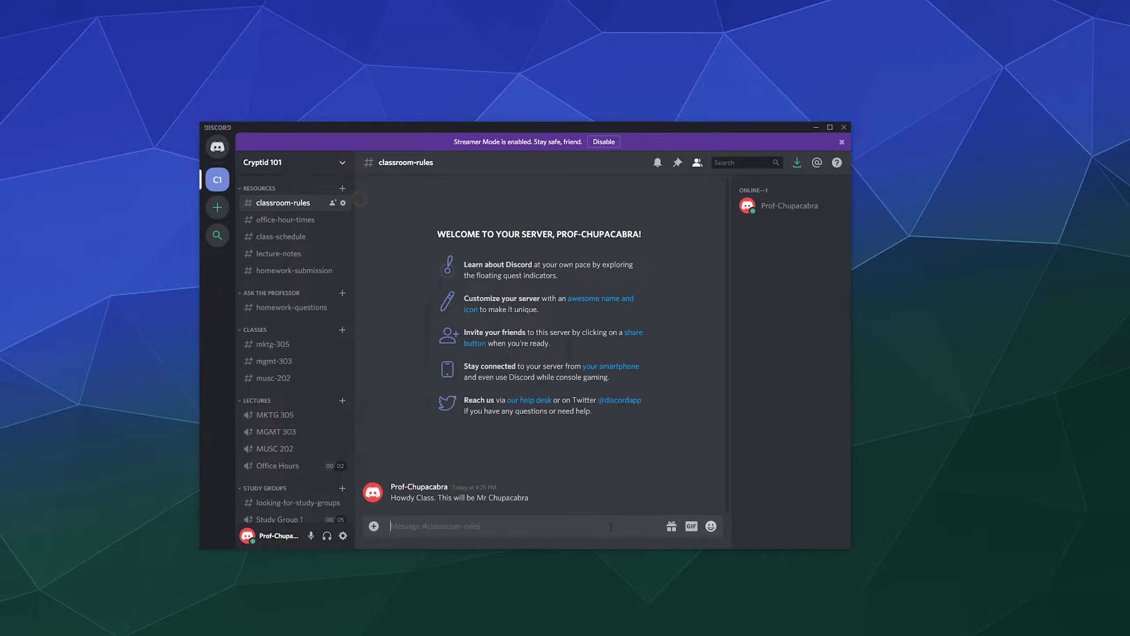
pyautogui.click(711, 487)
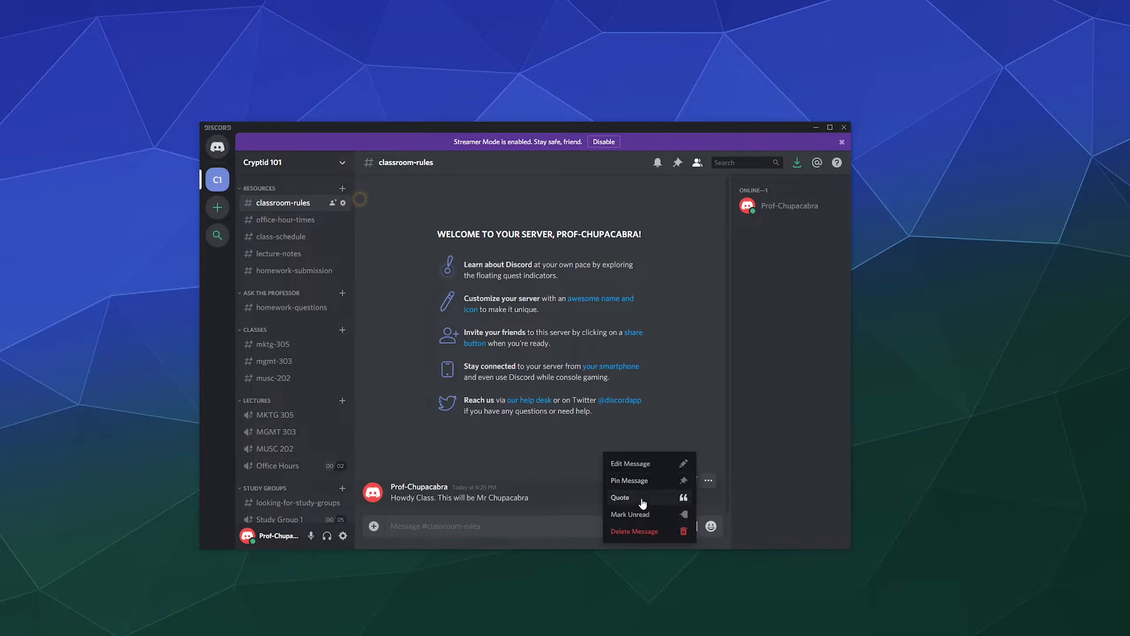
pyautogui.click(643, 467)
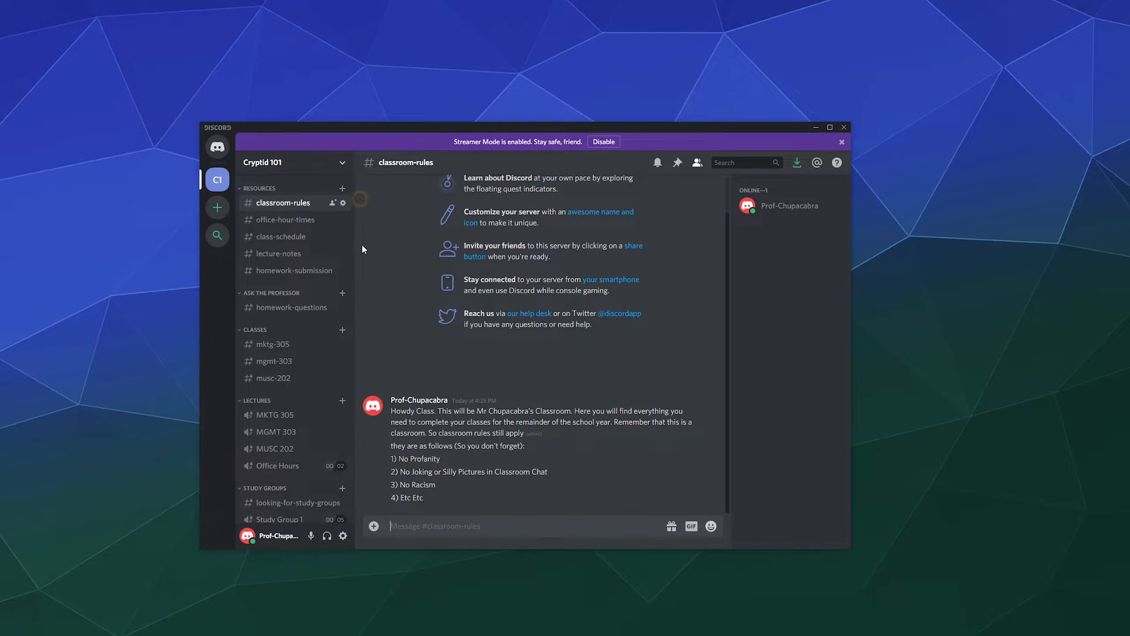
# Open office-hour-times and review each class and staff role's permissions in its settings.
pyautogui.click(305, 222)
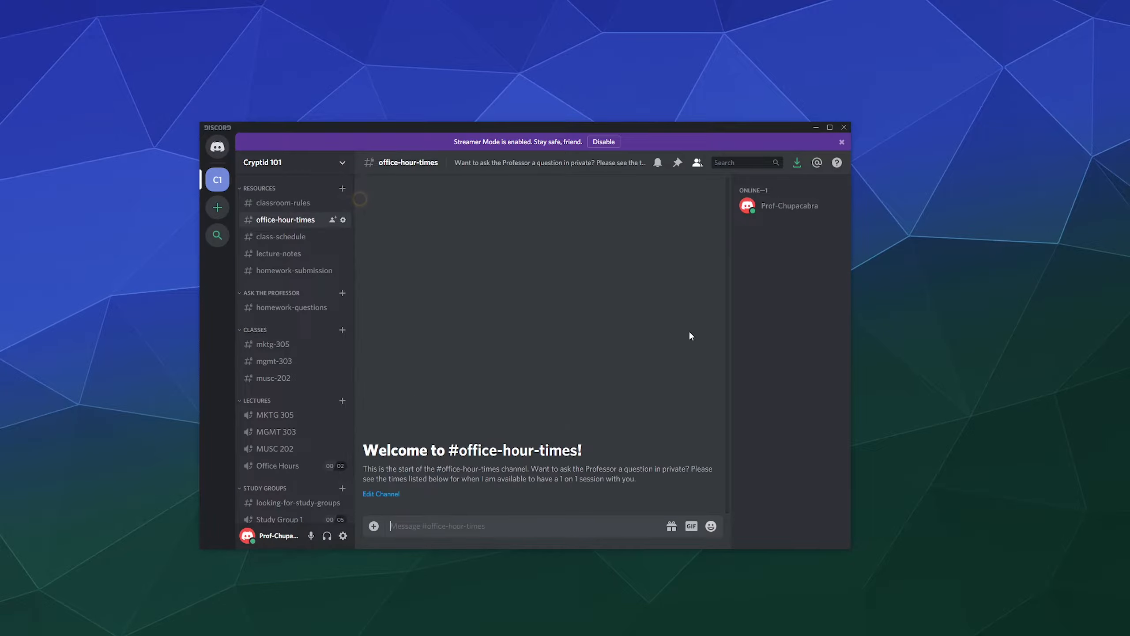
pyautogui.click(343, 219)
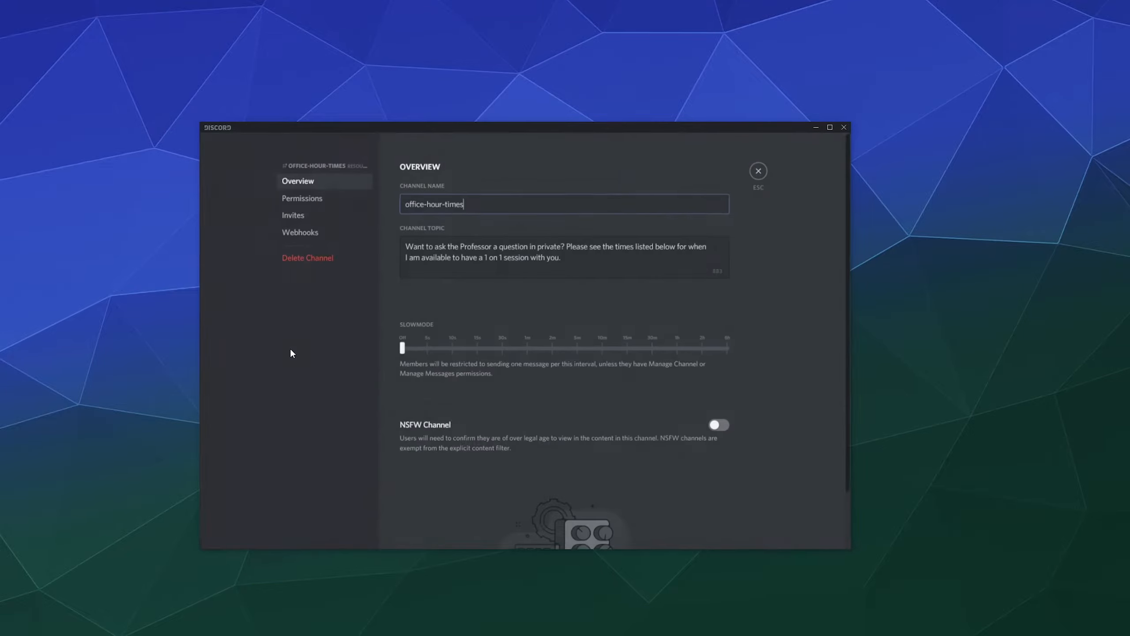
pyautogui.click(317, 199)
pyautogui.click(433, 307)
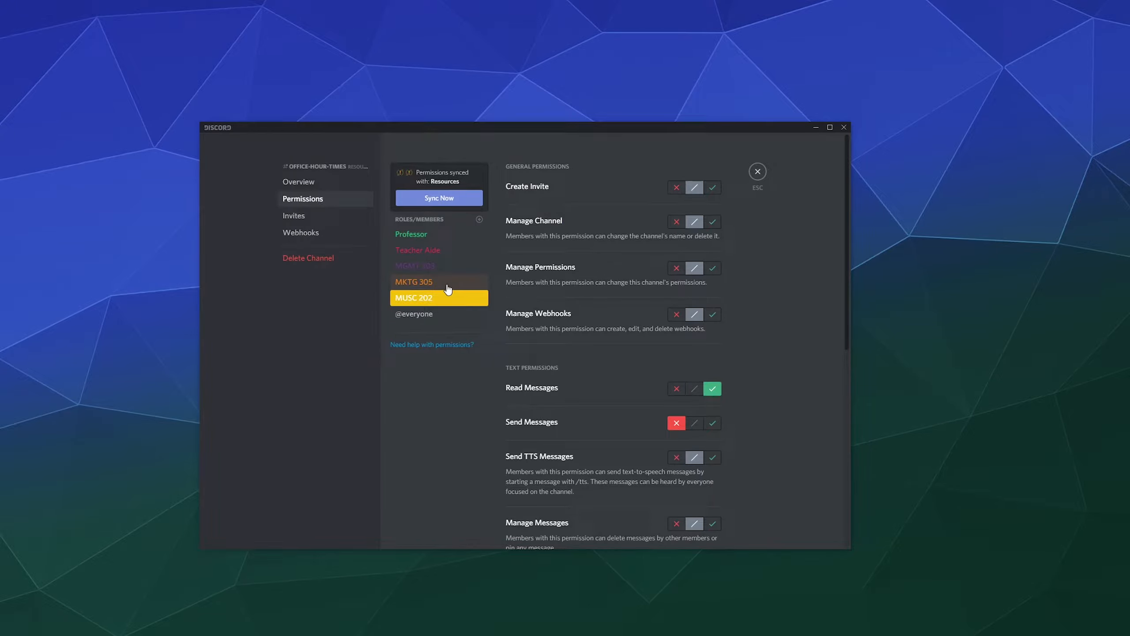
pyautogui.click(451, 289)
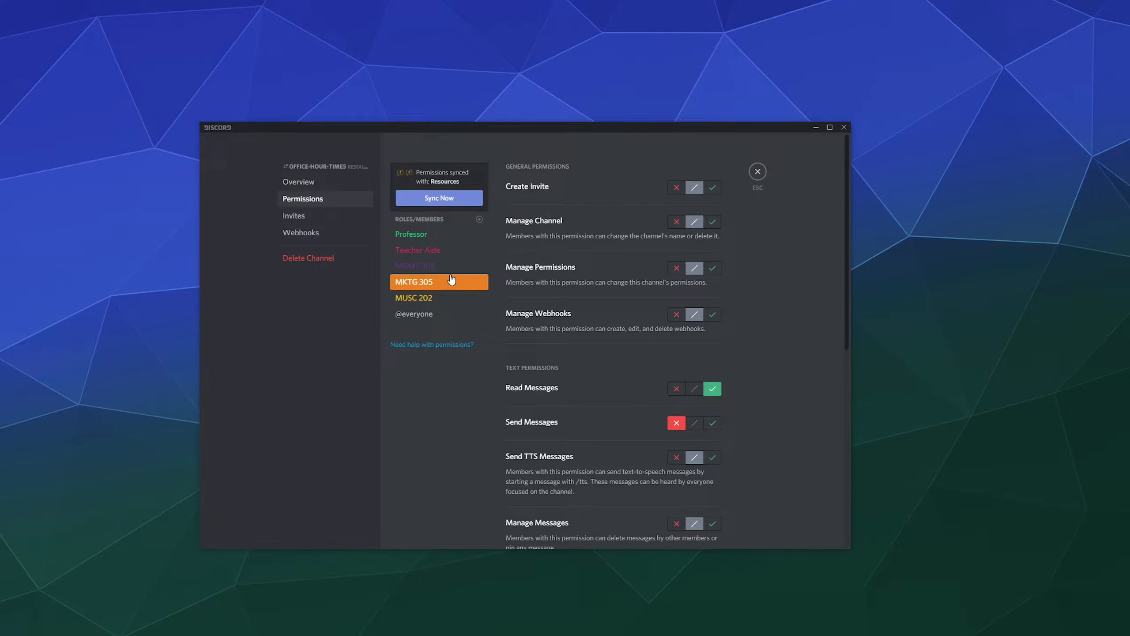
pyautogui.click(450, 266)
pyautogui.click(450, 250)
pyautogui.click(450, 234)
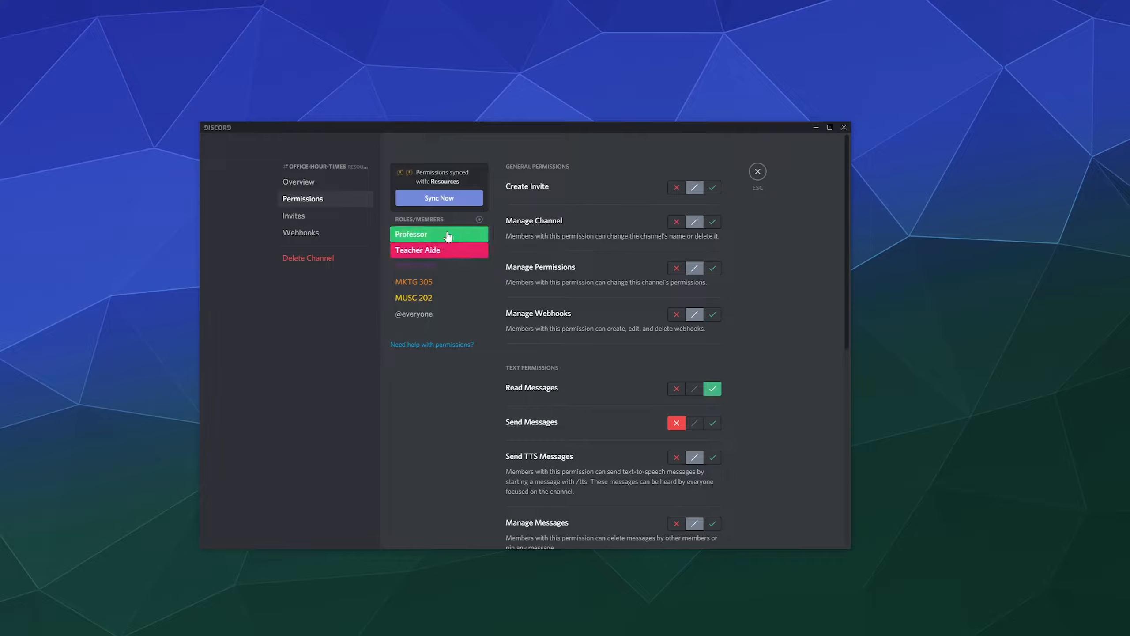
pyautogui.click(757, 172)
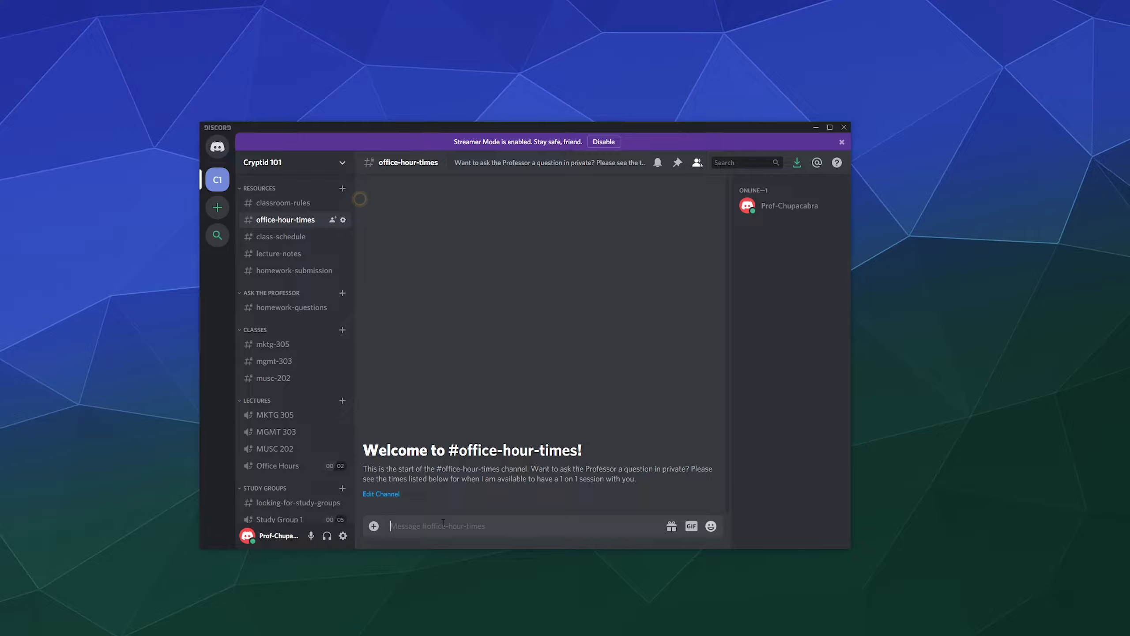
# Post 'Mon-Fri 10am to 5pm' in office-hour-times, then go to class-schedule.
pyautogui.write('Mon-Fri 10am to 5pm')
pyautogui.press('Return')
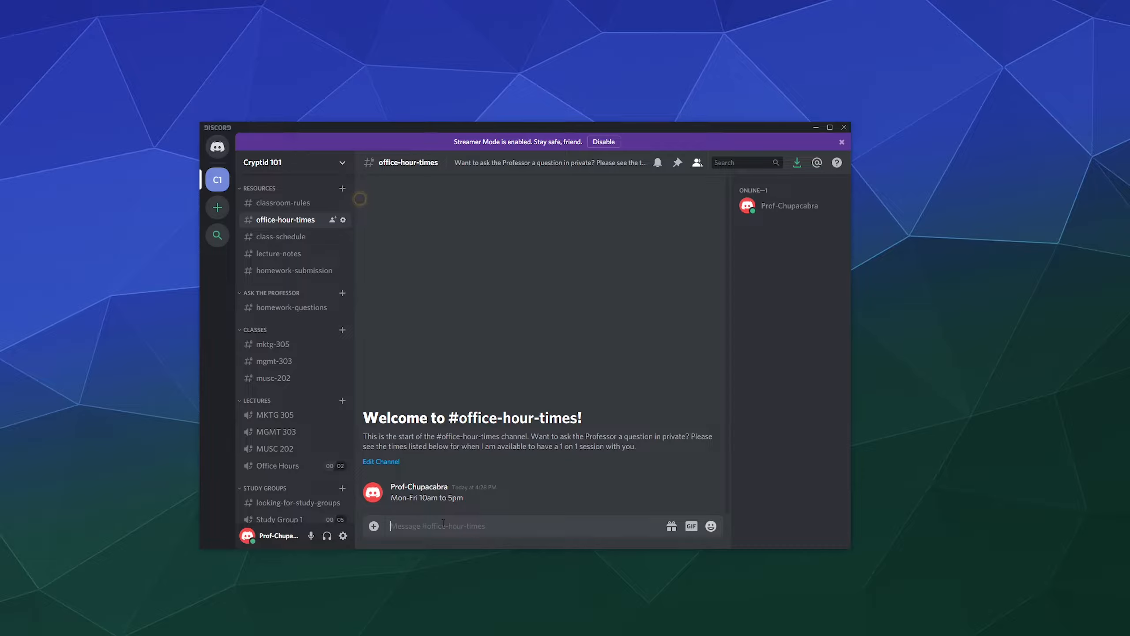
pyautogui.click(301, 239)
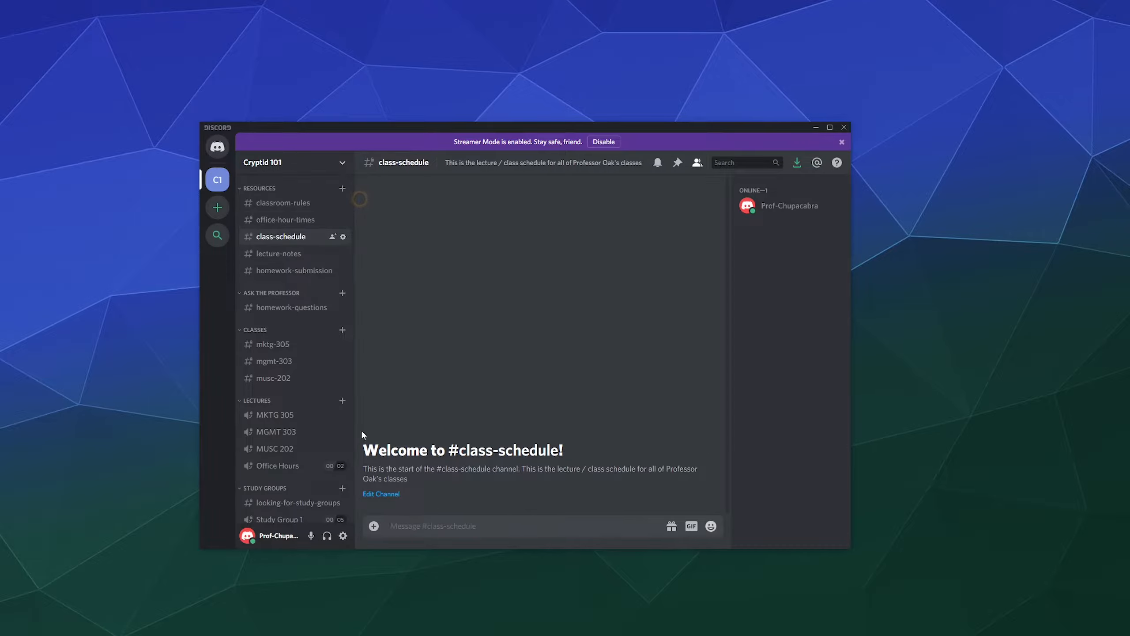
pyautogui.click(343, 236)
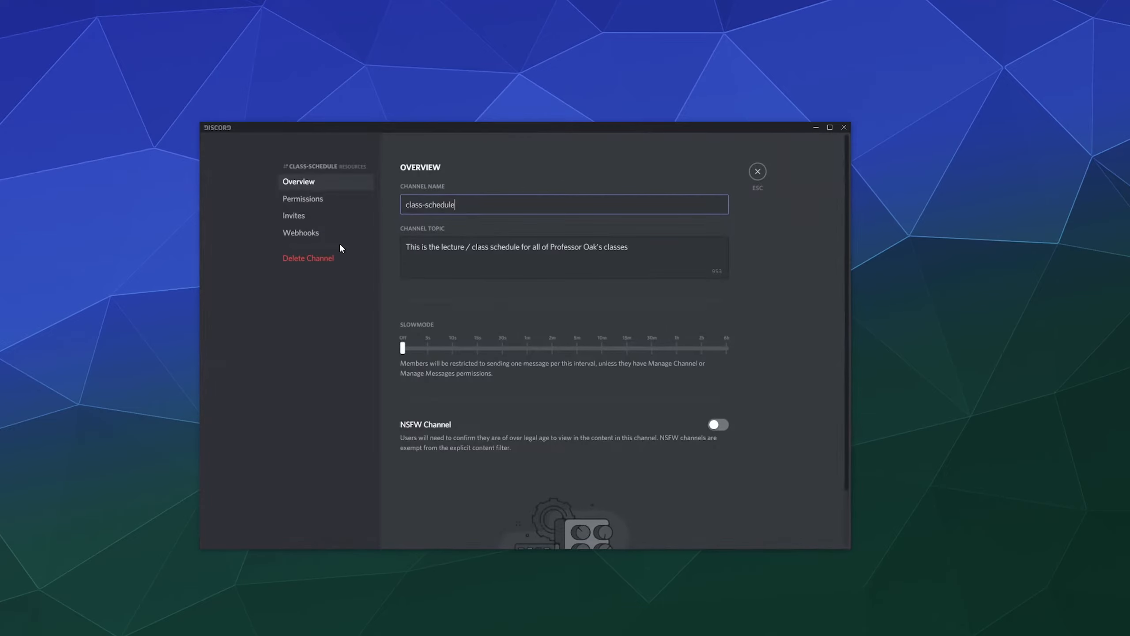
pyautogui.click(310, 199)
pyautogui.click(423, 299)
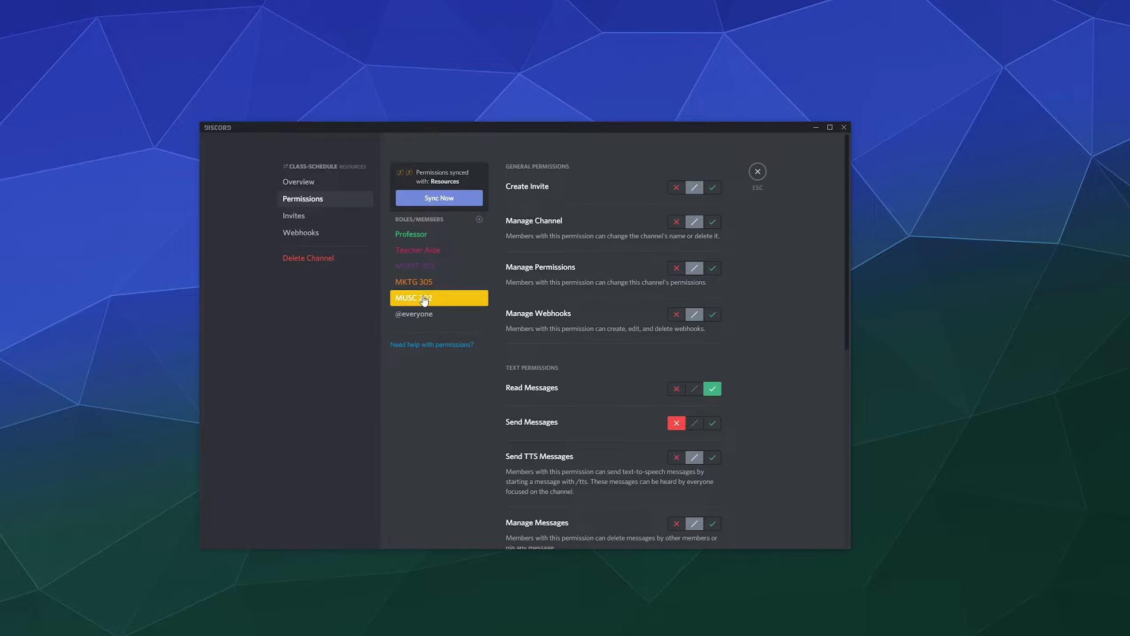
pyautogui.click(424, 283)
pyautogui.click(428, 266)
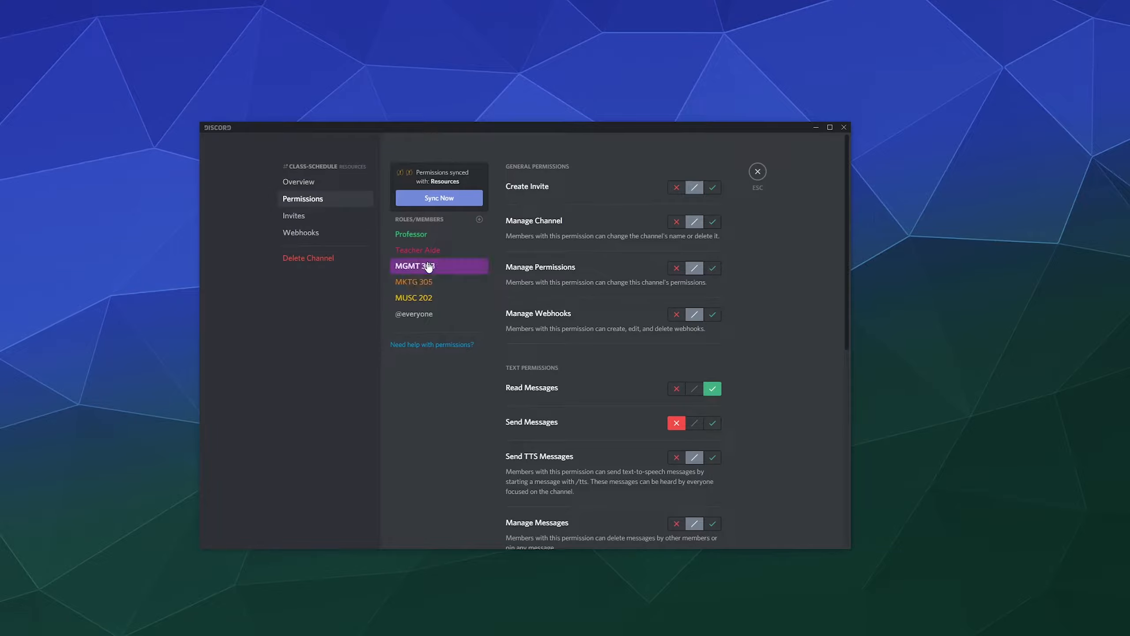
pyautogui.click(429, 250)
pyautogui.click(425, 233)
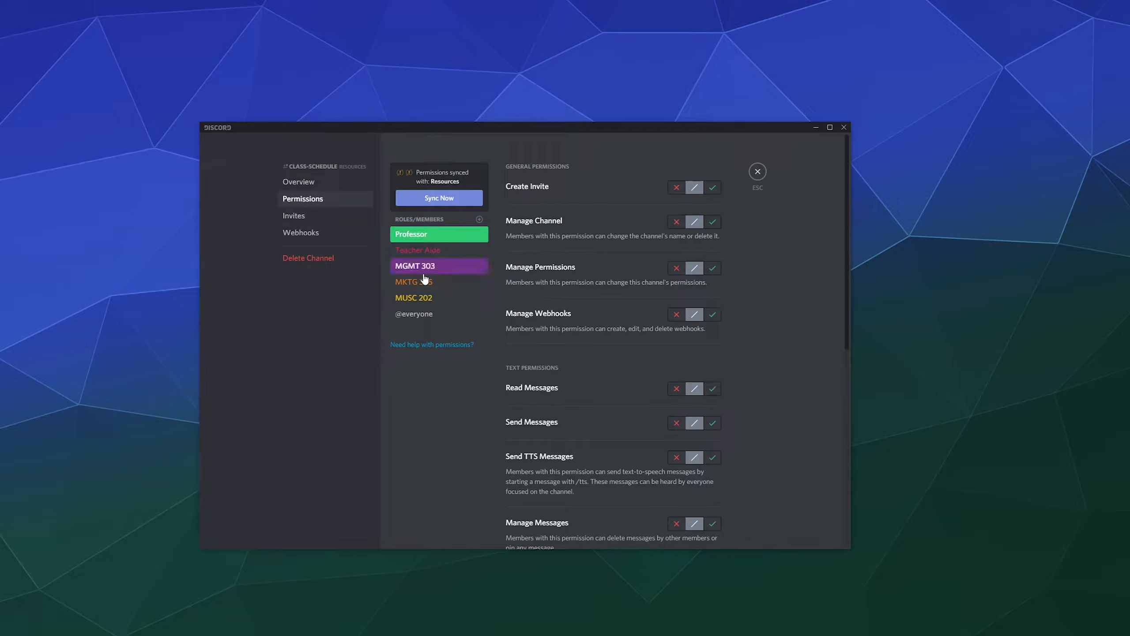
pyautogui.click(427, 254)
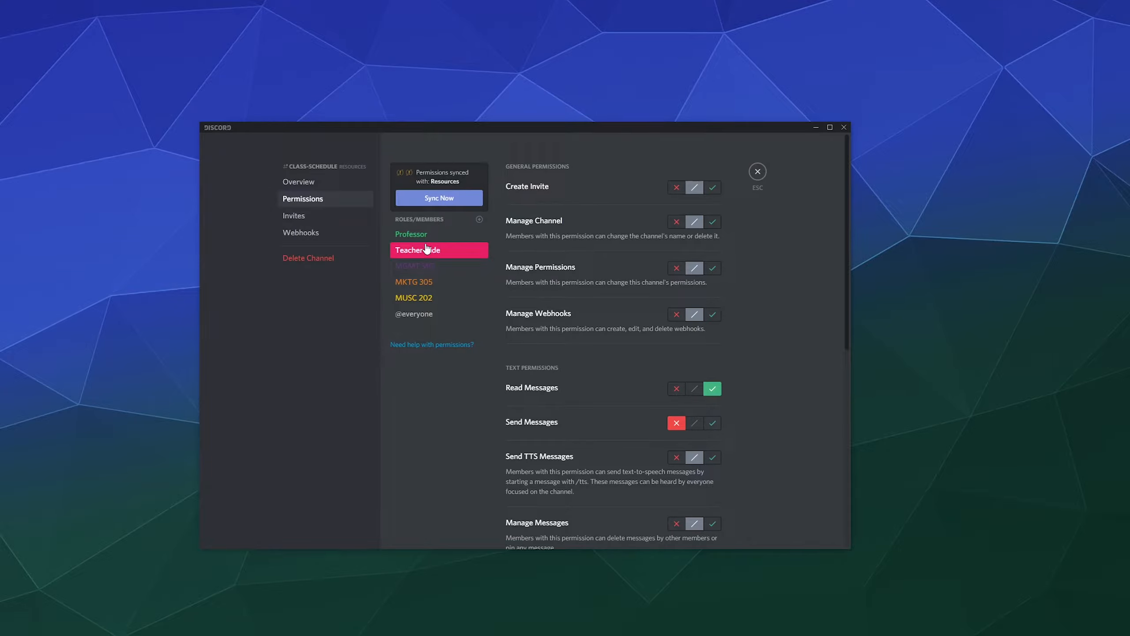
pyautogui.click(425, 235)
pyautogui.click(421, 315)
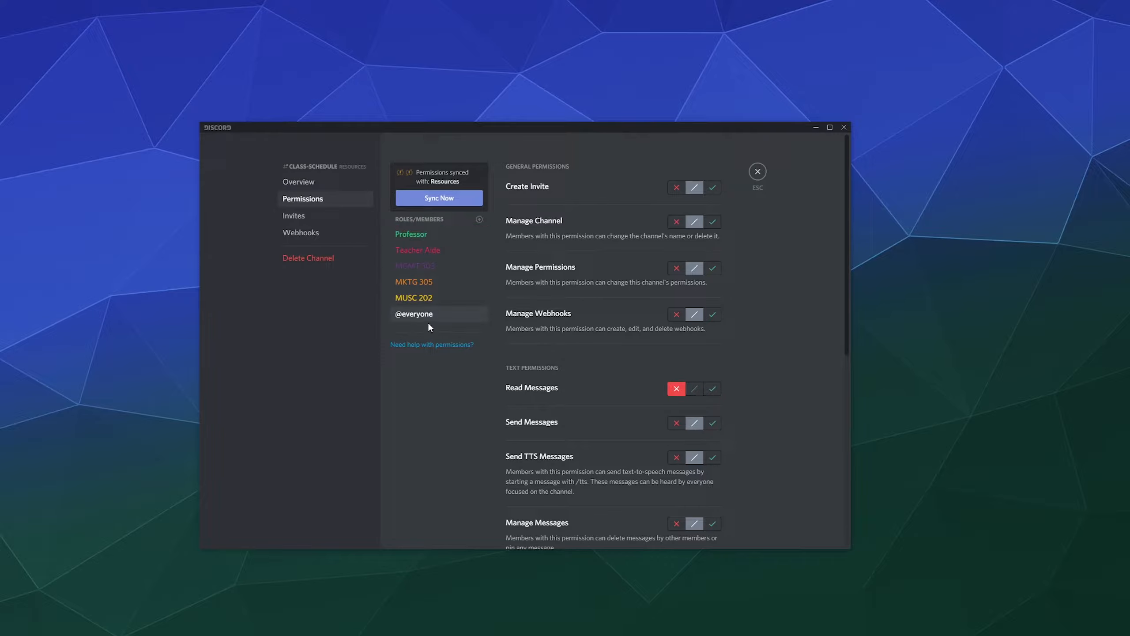
pyautogui.scroll(-3, 511, 363)
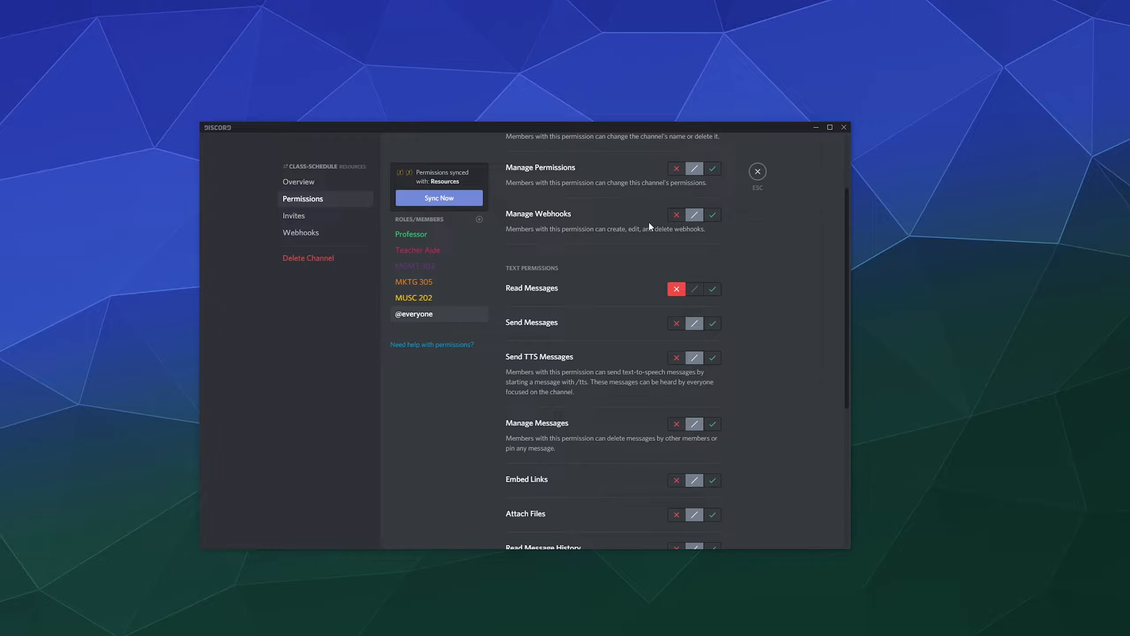
pyautogui.click(757, 172)
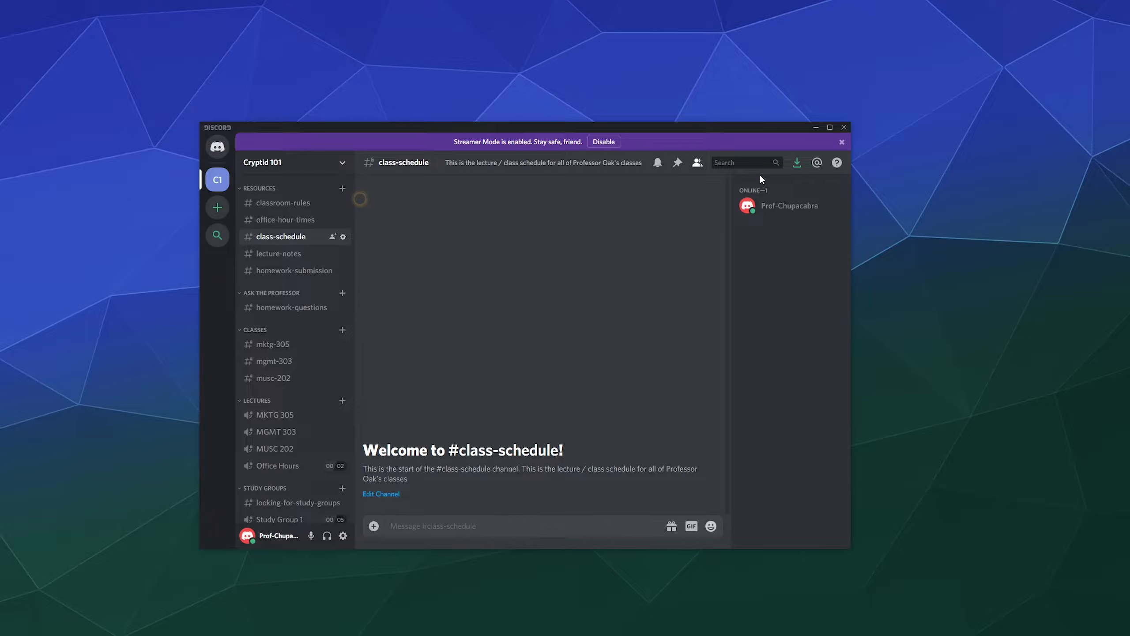
# Check classroom-rules settings, then open homework-submission's channel permission settings.
pyautogui.click(303, 202)
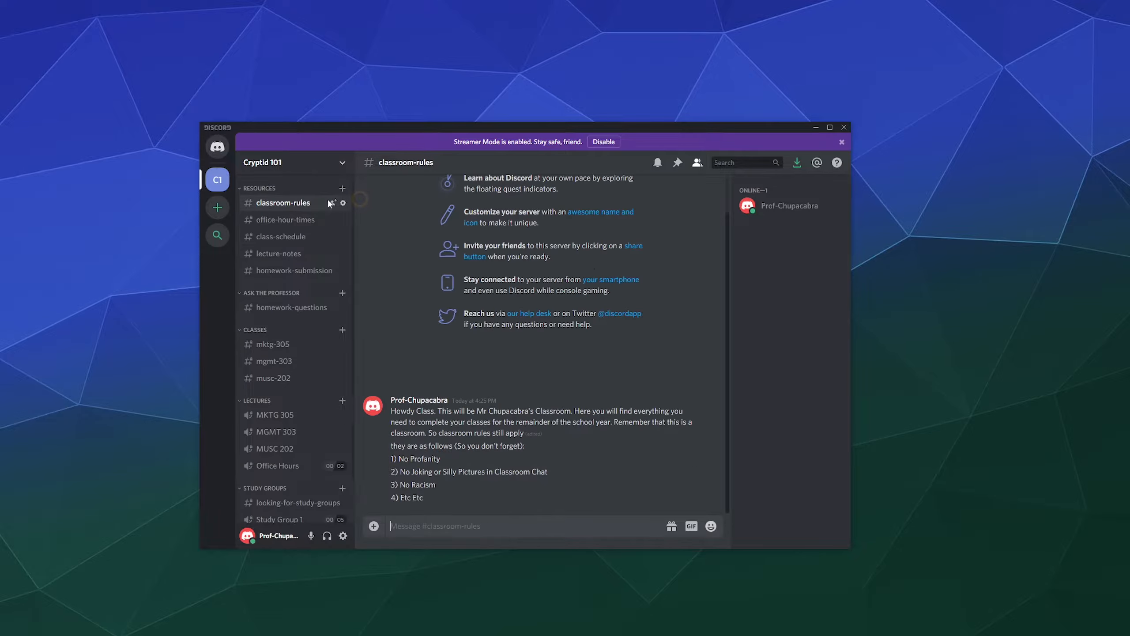
pyautogui.click(342, 203)
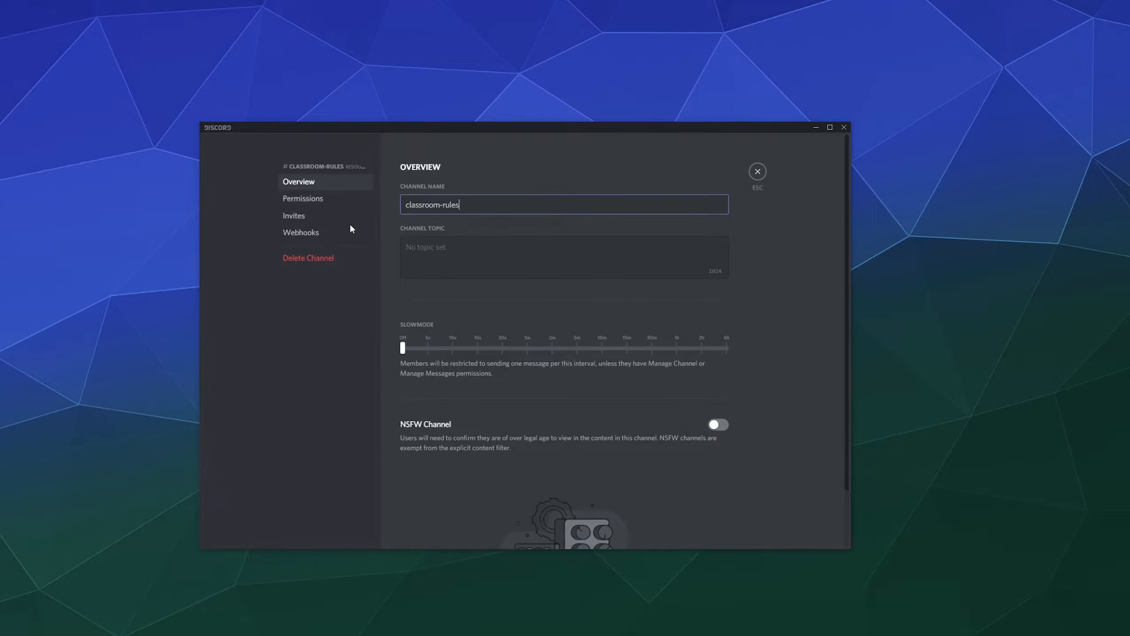
pyautogui.click(757, 177)
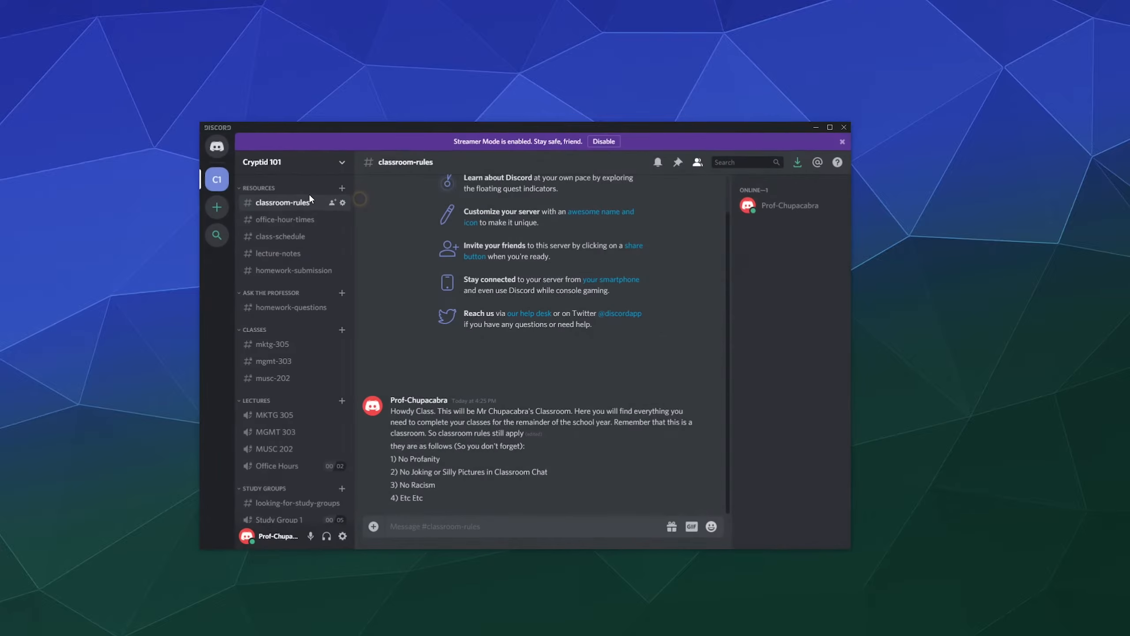
pyautogui.click(290, 270)
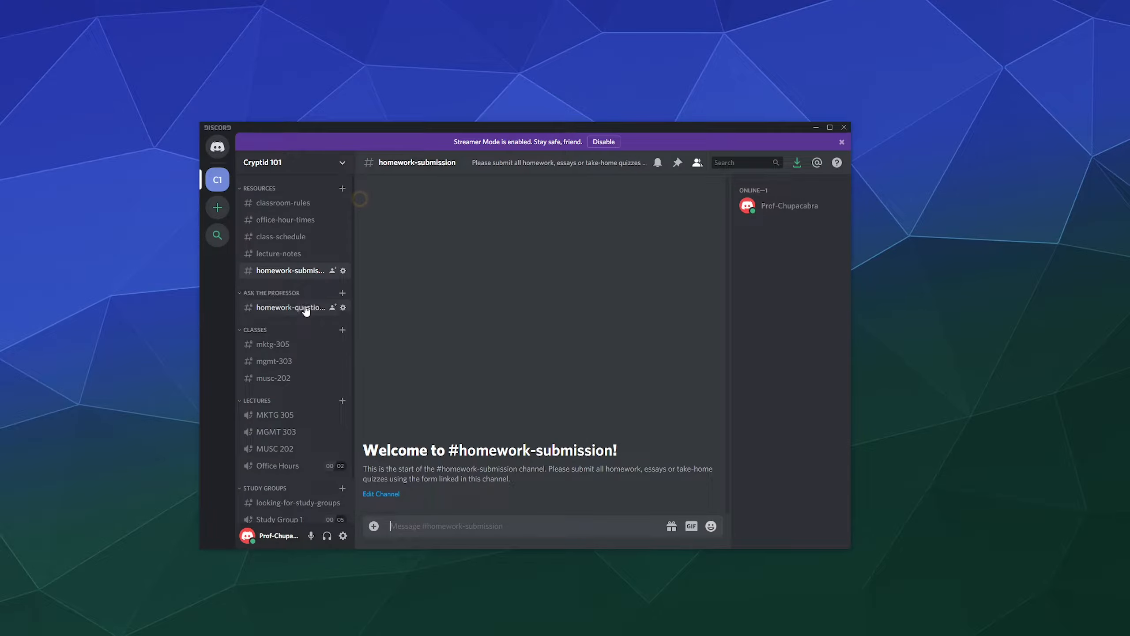
pyautogui.click(343, 271)
pyautogui.click(338, 199)
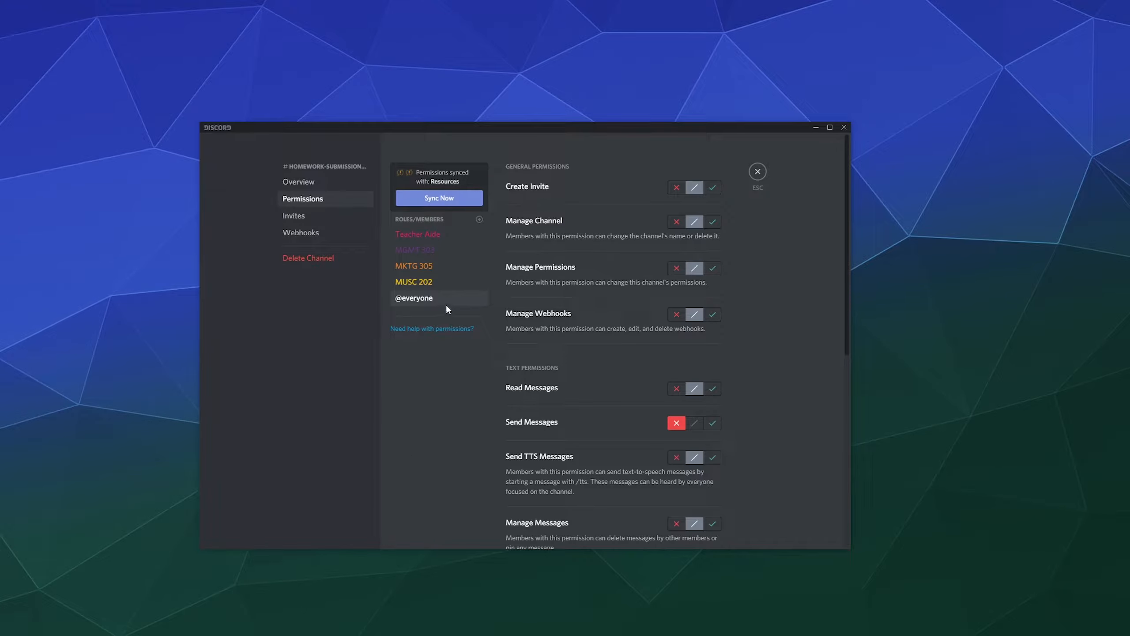
# Allow MUSC 202 and MKTG 305 to send messages in homework-submission.
pyautogui.click(445, 285)
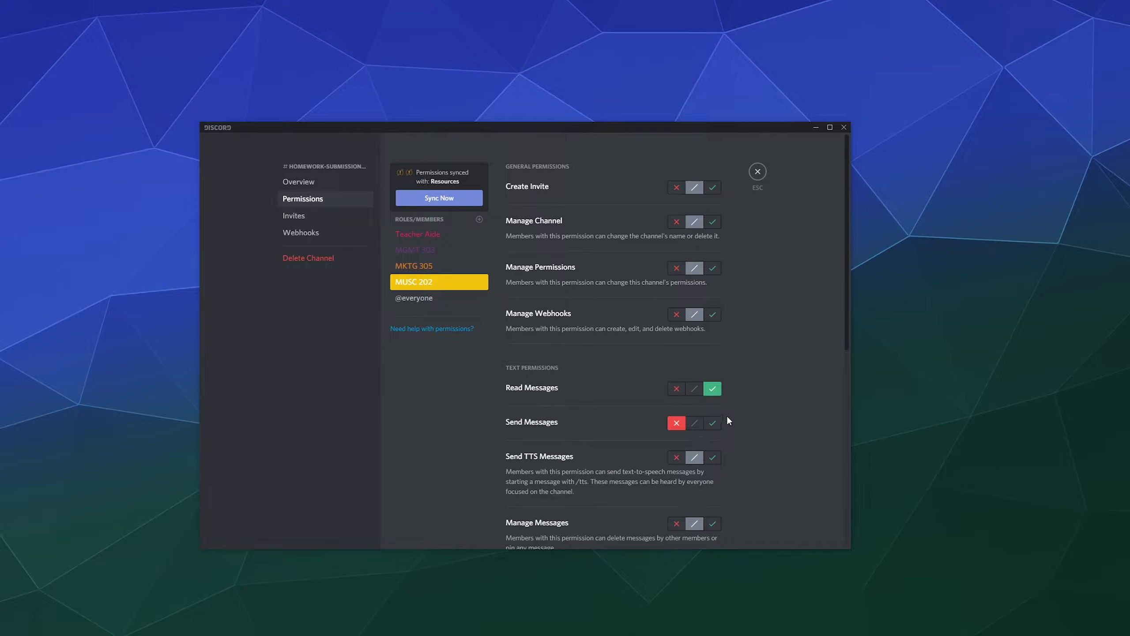
pyautogui.click(714, 423)
pyautogui.scroll(-5, 713, 425)
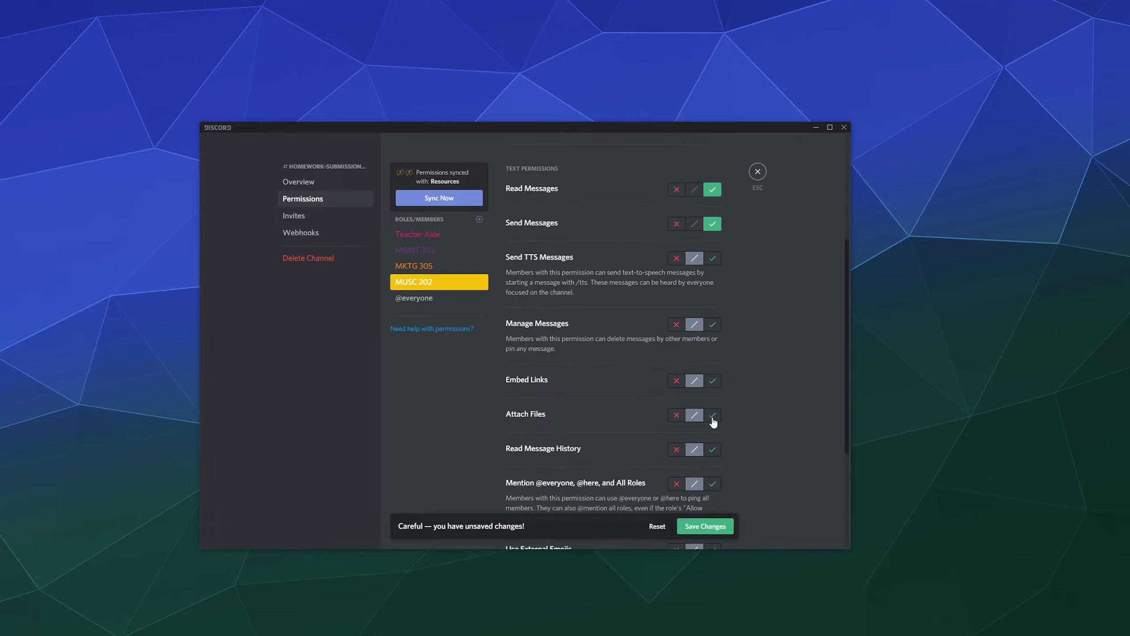
pyautogui.scroll(-2, 589, 344)
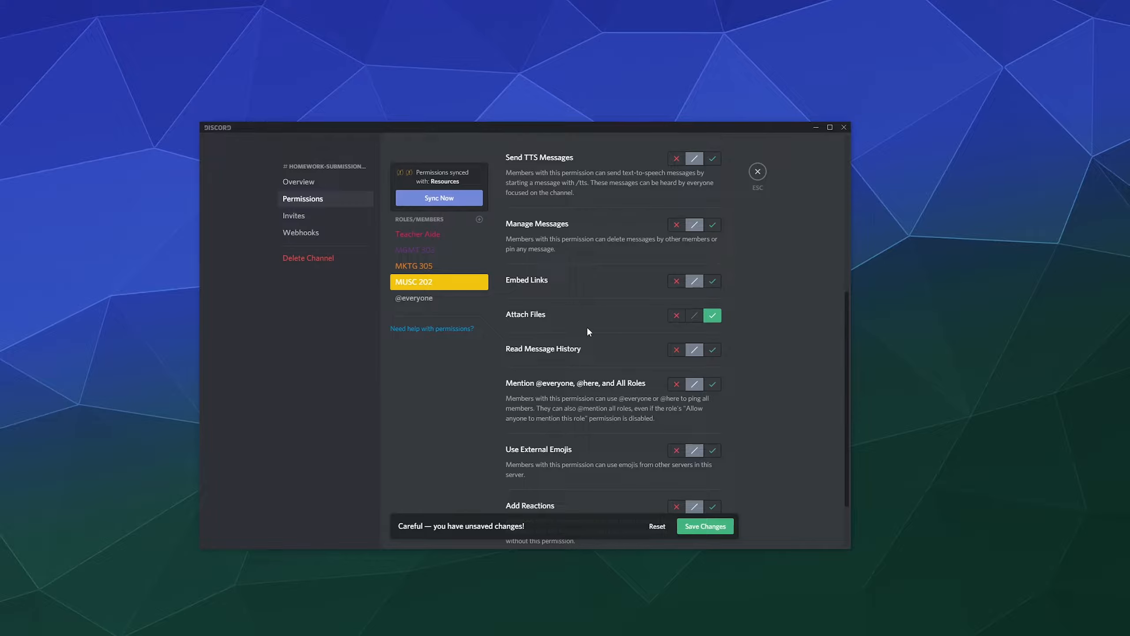
pyautogui.scroll(5, 585, 332)
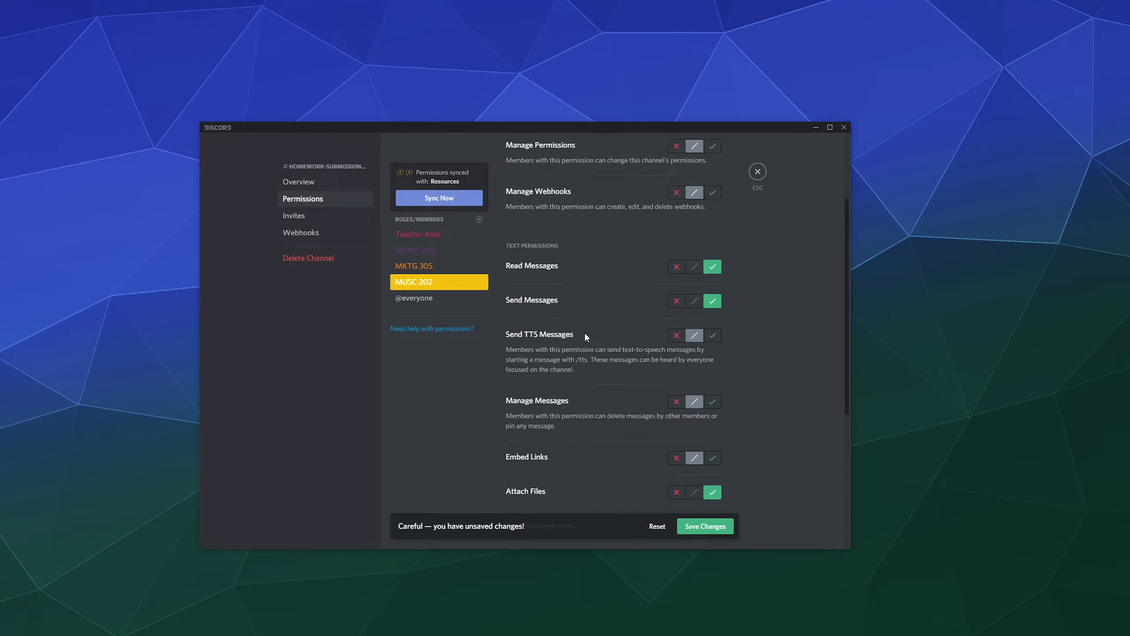
pyautogui.click(440, 263)
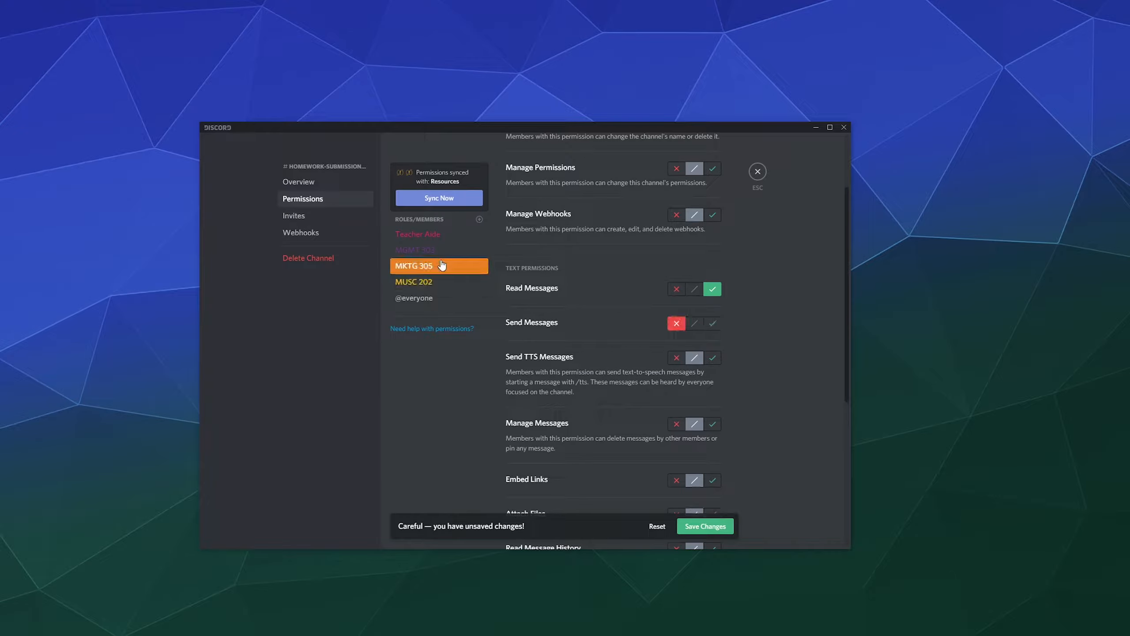
pyautogui.click(718, 324)
pyautogui.scroll(-3, 717, 330)
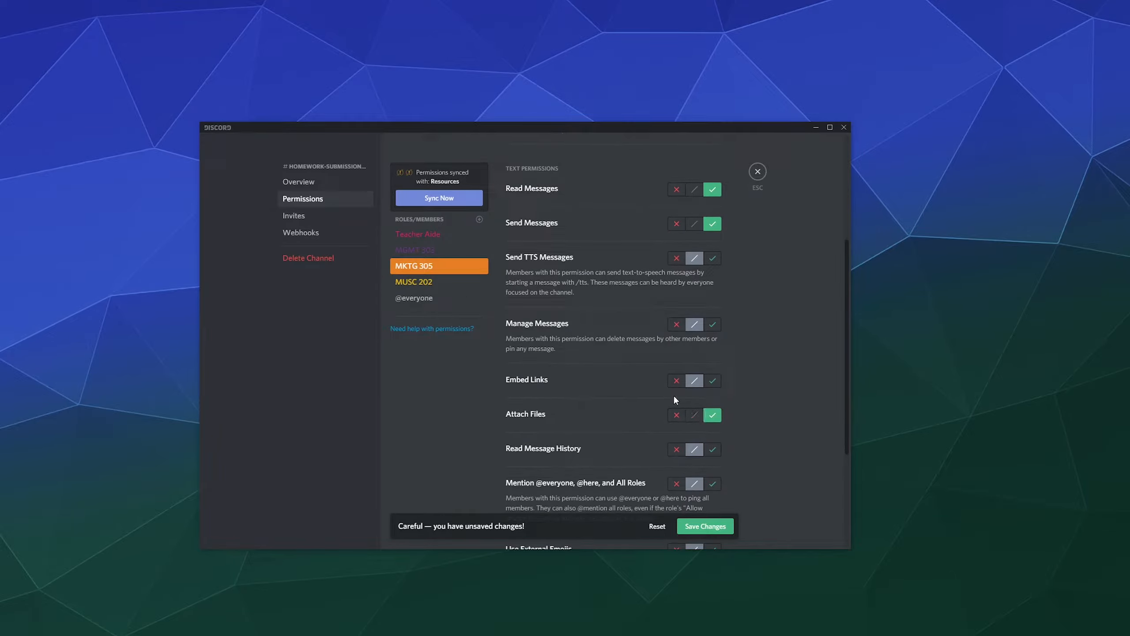
# Allow MGMT 303 to attach files and send messages, leaving Manage Messages neutral.
pyautogui.click(428, 250)
pyautogui.click(711, 418)
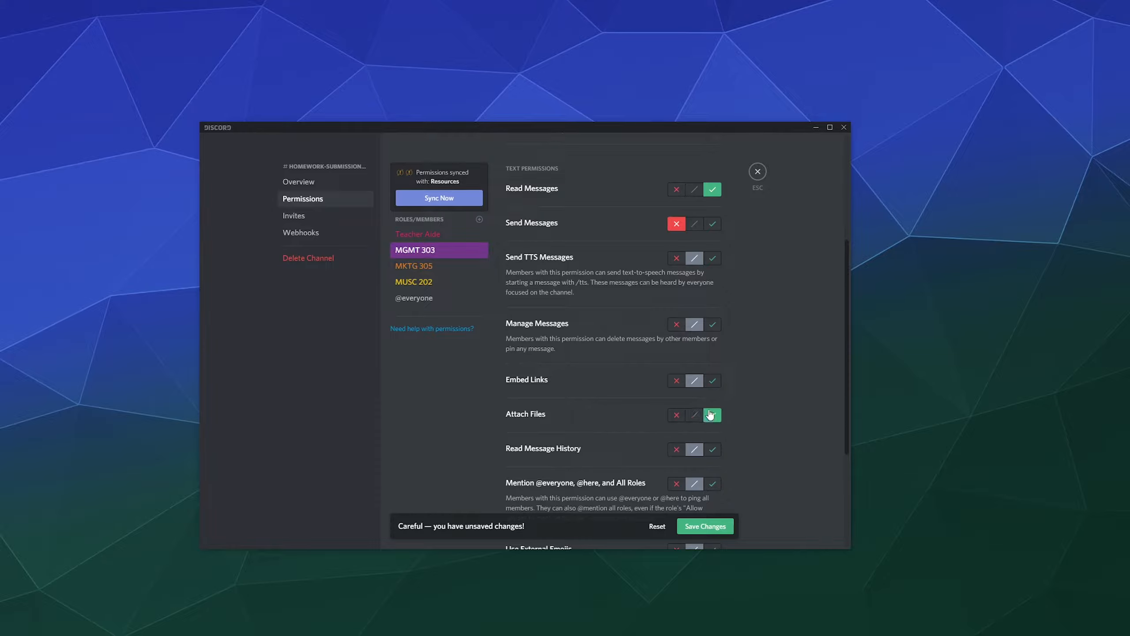
pyautogui.click(715, 329)
pyautogui.click(694, 325)
pyautogui.scroll(3, 748, 315)
pyautogui.click(712, 324)
pyautogui.scroll(-3, 784, 315)
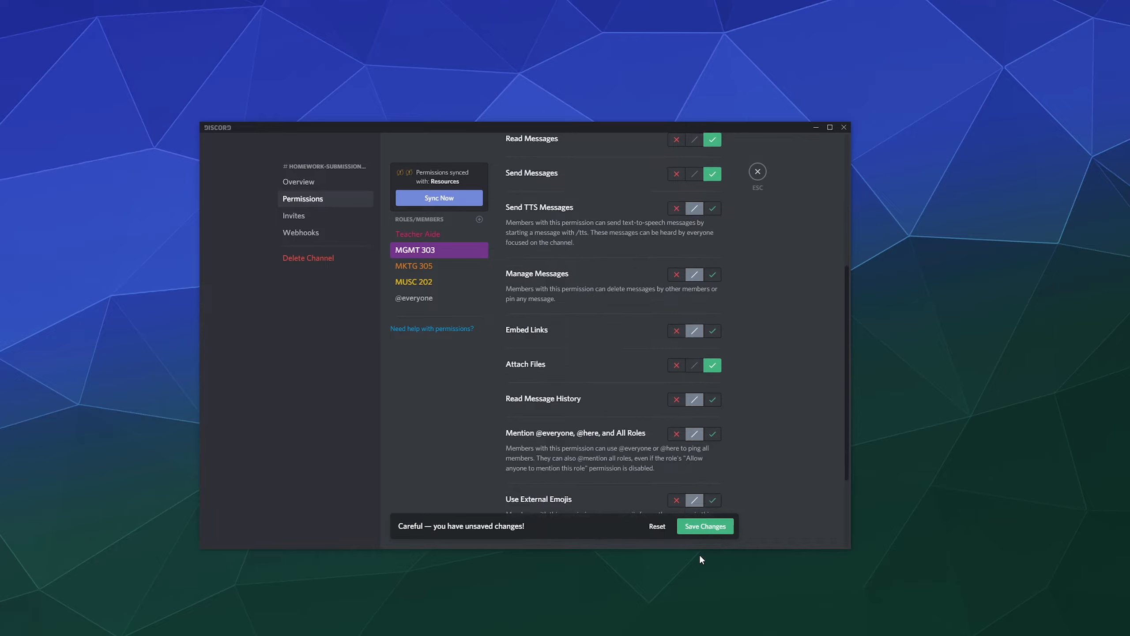
# Allow Teacher Aide to attach files and send messages, save, and close settings.
pyautogui.click(440, 235)
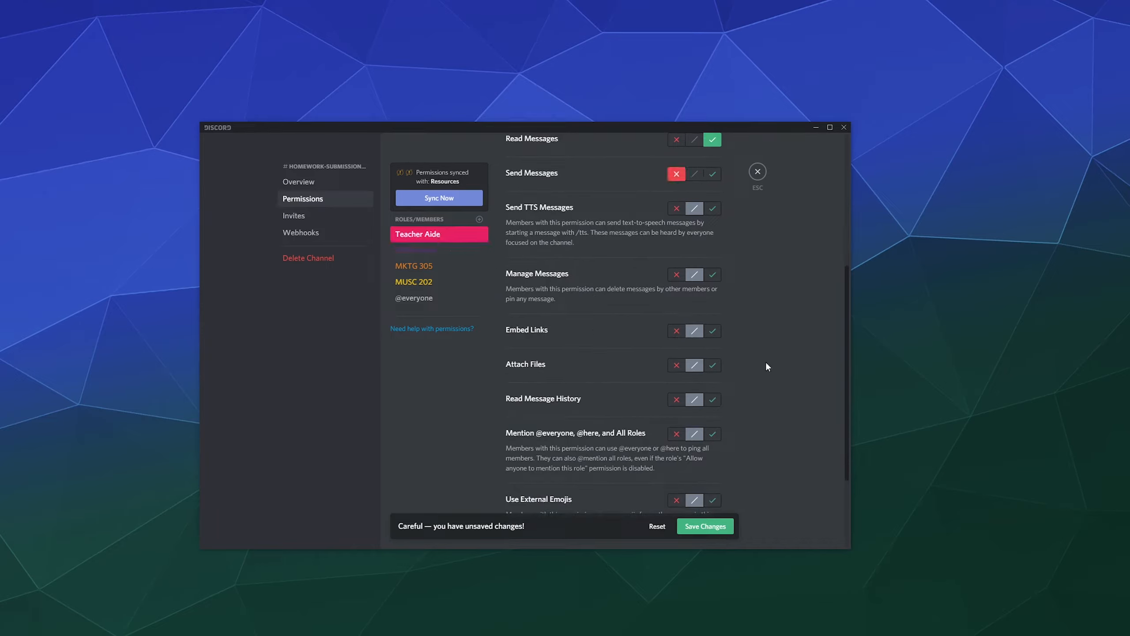
pyautogui.click(713, 365)
pyautogui.scroll(2, 720, 356)
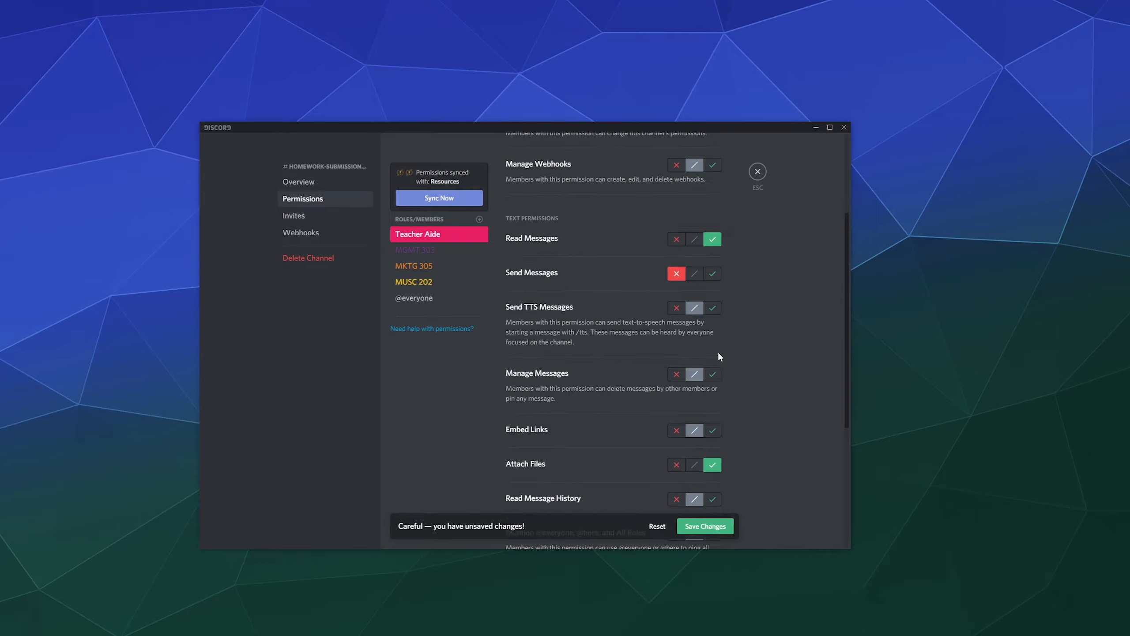
pyautogui.click(717, 276)
pyautogui.click(715, 528)
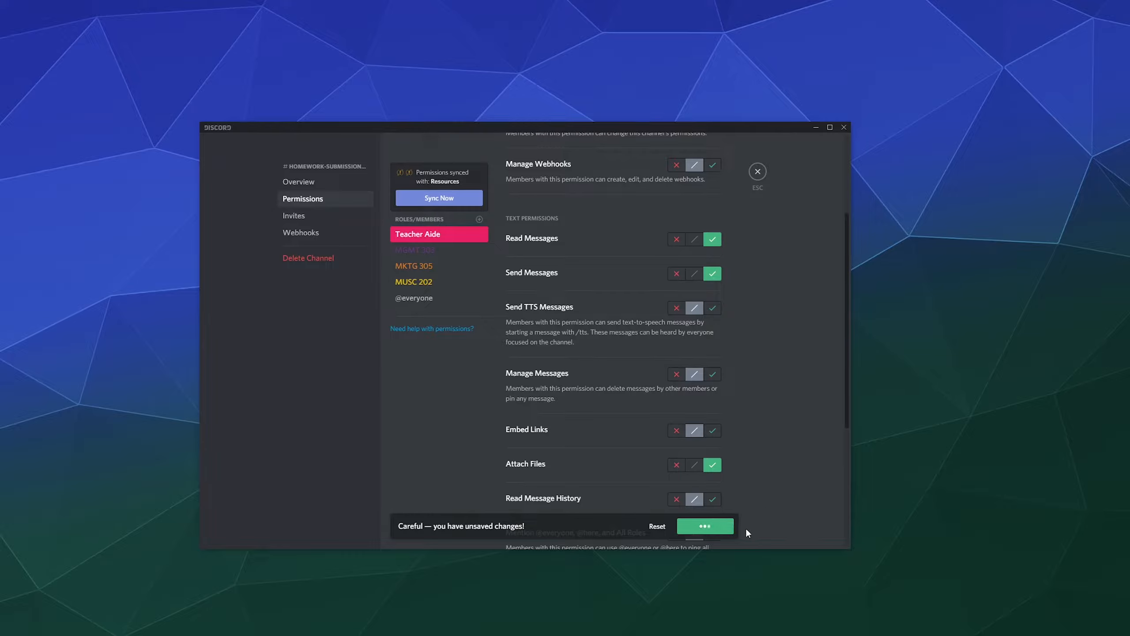
pyautogui.click(424, 266)
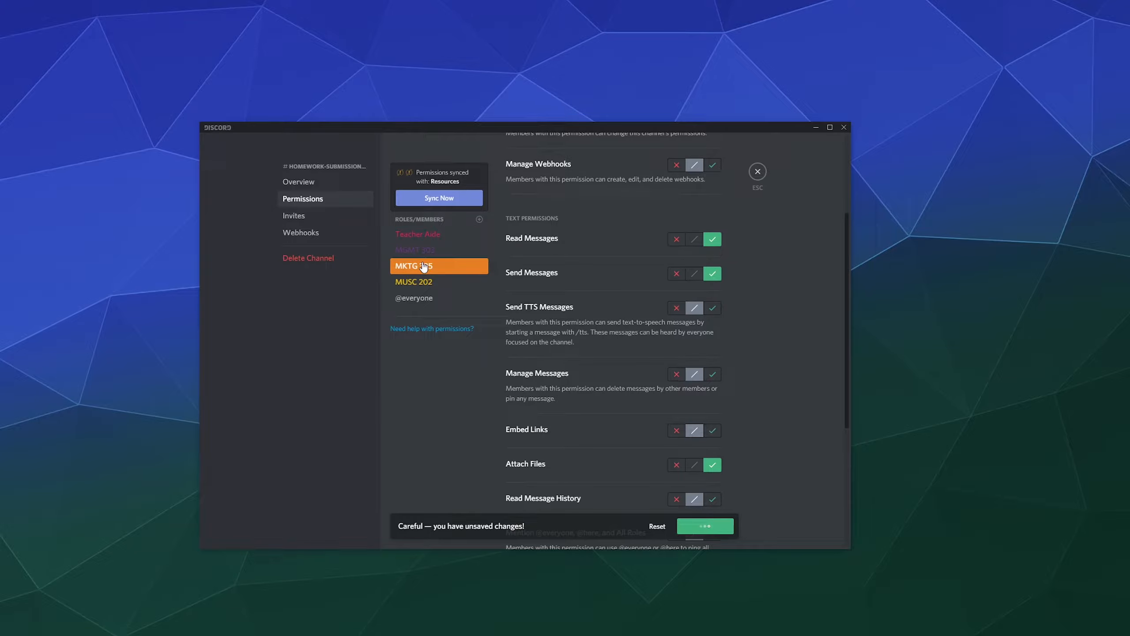
pyautogui.click(757, 171)
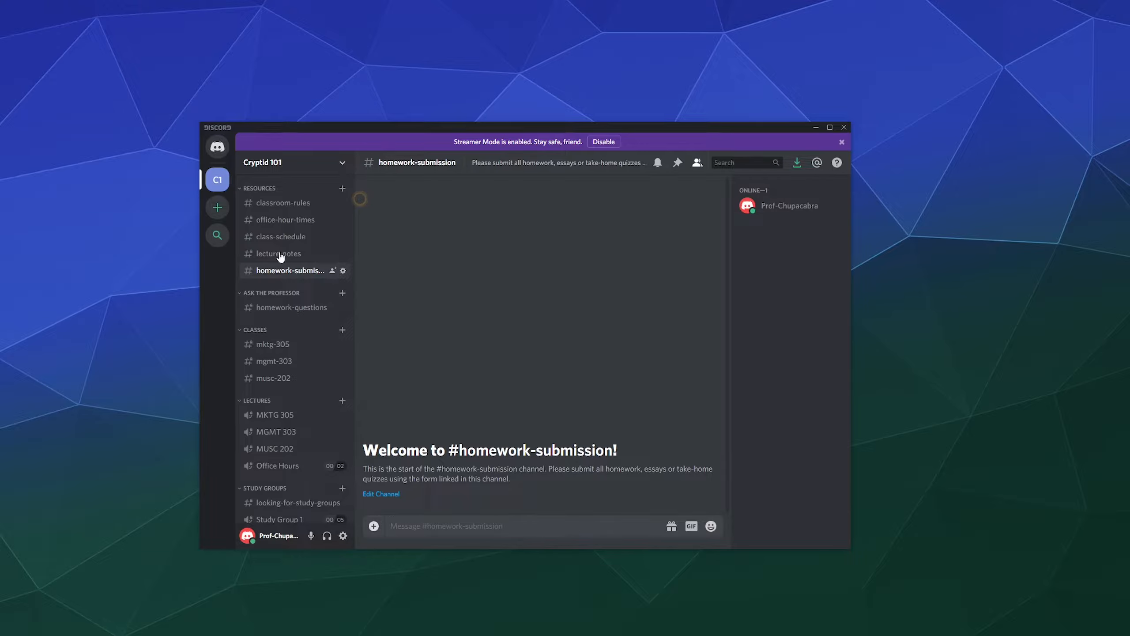
# Create a Classroom text file named 'Frog Dissection Chart - ' plus the student's name, and select it for upload.
pyautogui.click(374, 527)
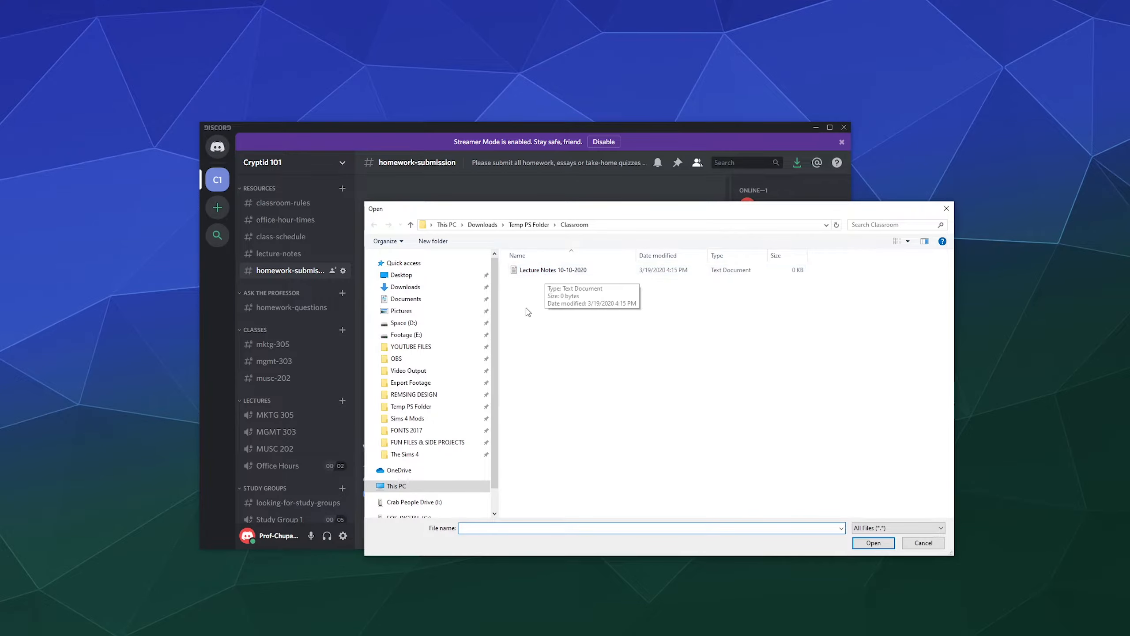
pyautogui.rightClick(535, 361)
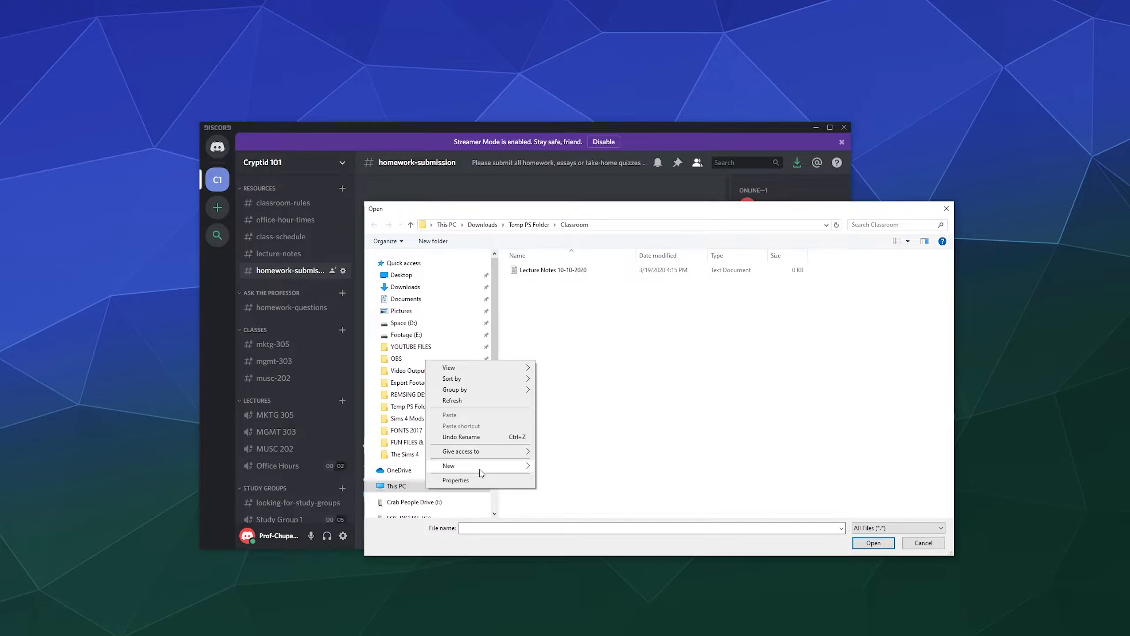
pyautogui.moveTo(481, 473)
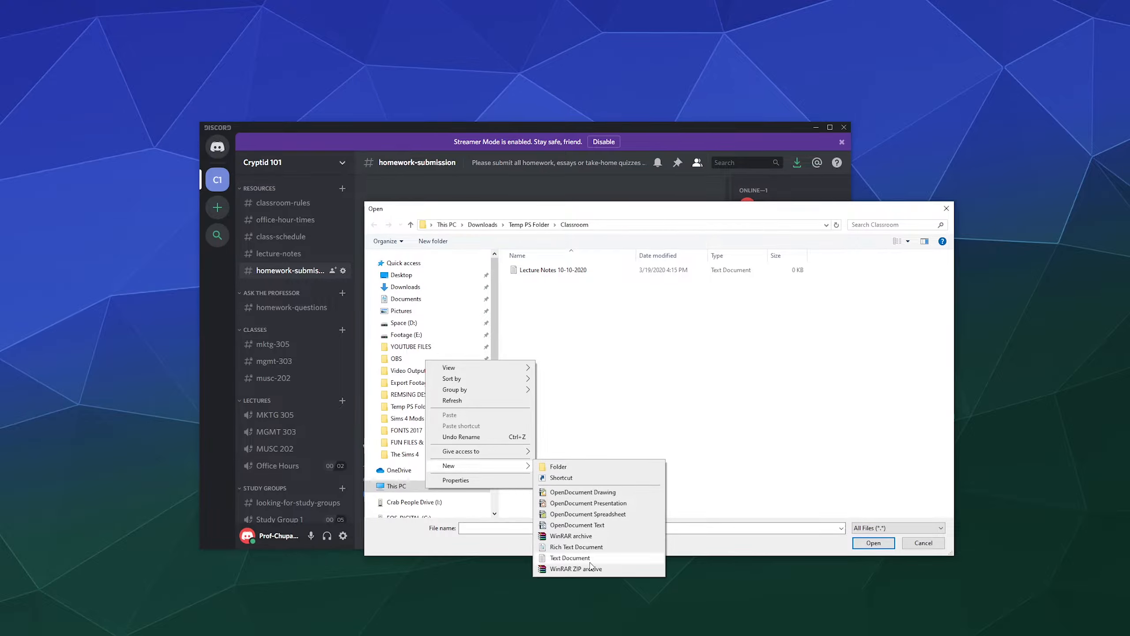
pyautogui.click(570, 557)
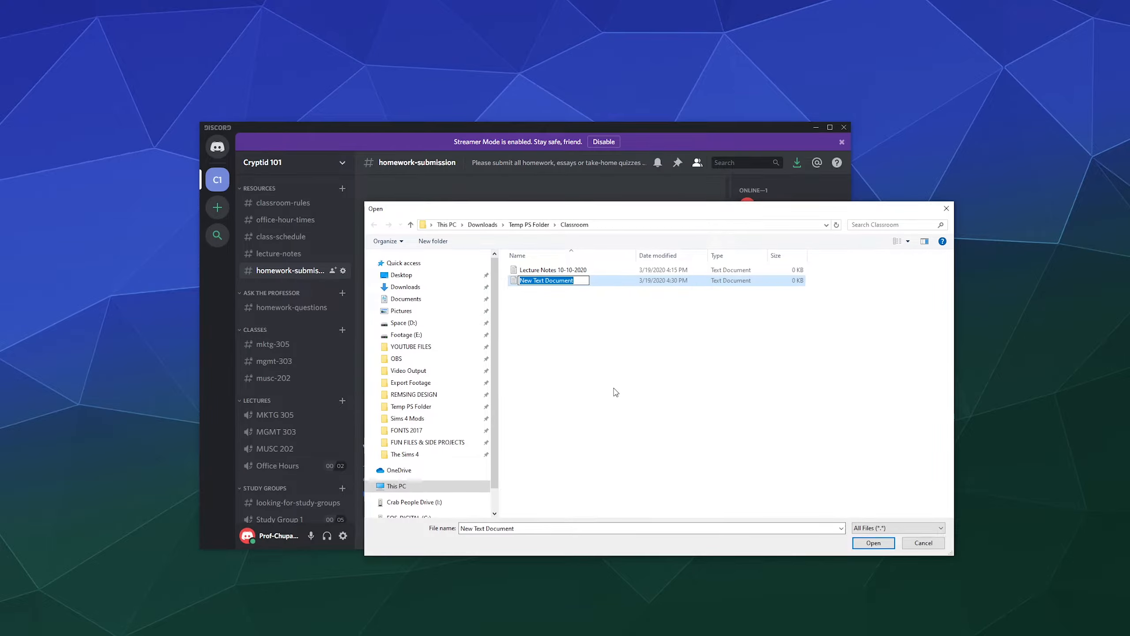
pyautogui.press('BackSpace')
pyautogui.write('Frog Dissection Chart - Billy')
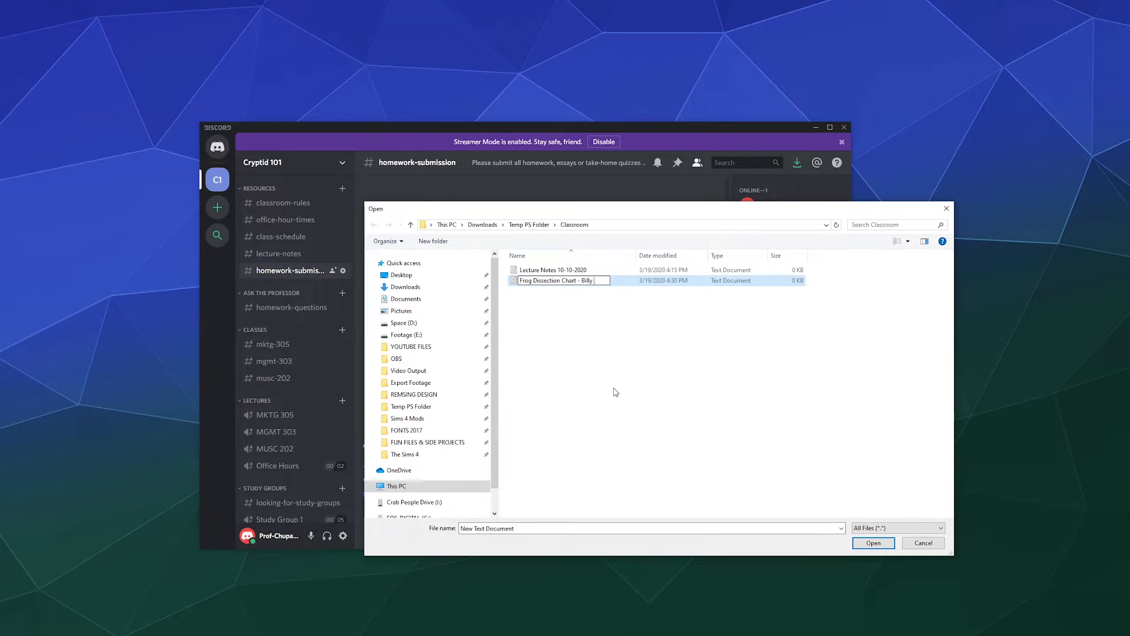
pyautogui.write(' Quizboy')
pyautogui.click(615, 392)
pyautogui.click(610, 270)
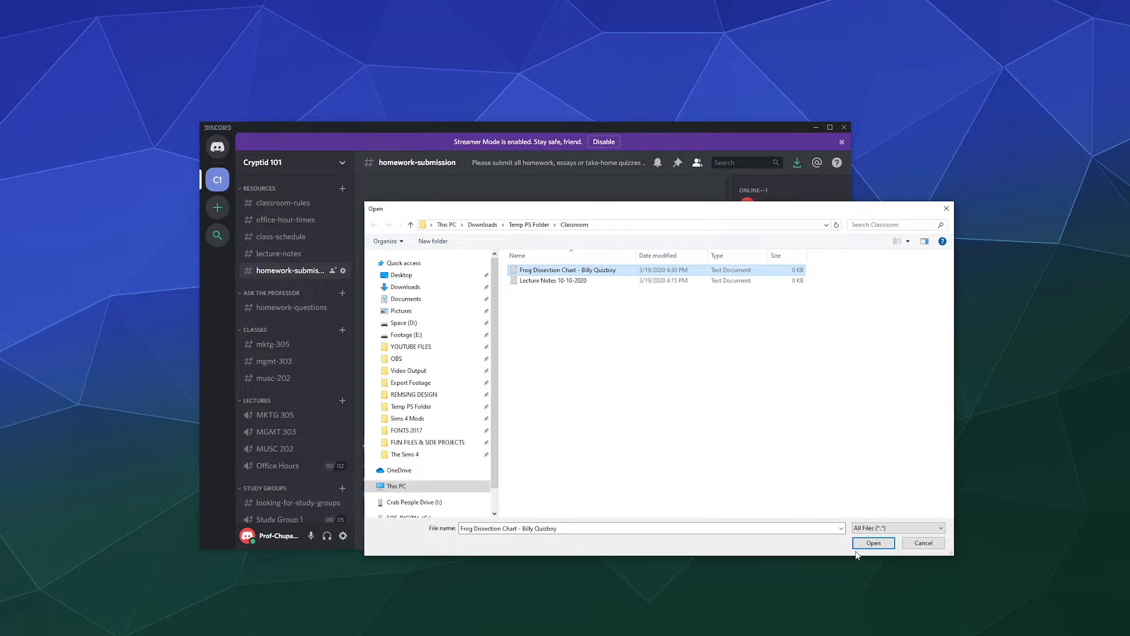
# Upload the file with a comment saying it's turned in early because family wanted to eat dinner.
pyautogui.click(868, 543)
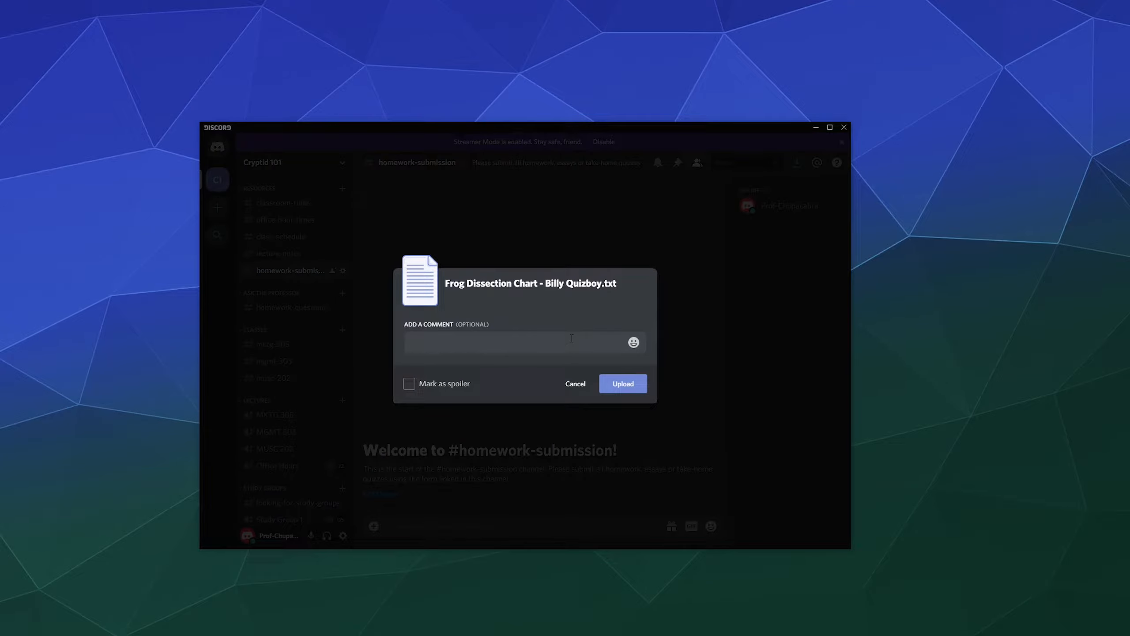
pyautogui.write('Hey Im turning this in a little early. Family wanted to ear')
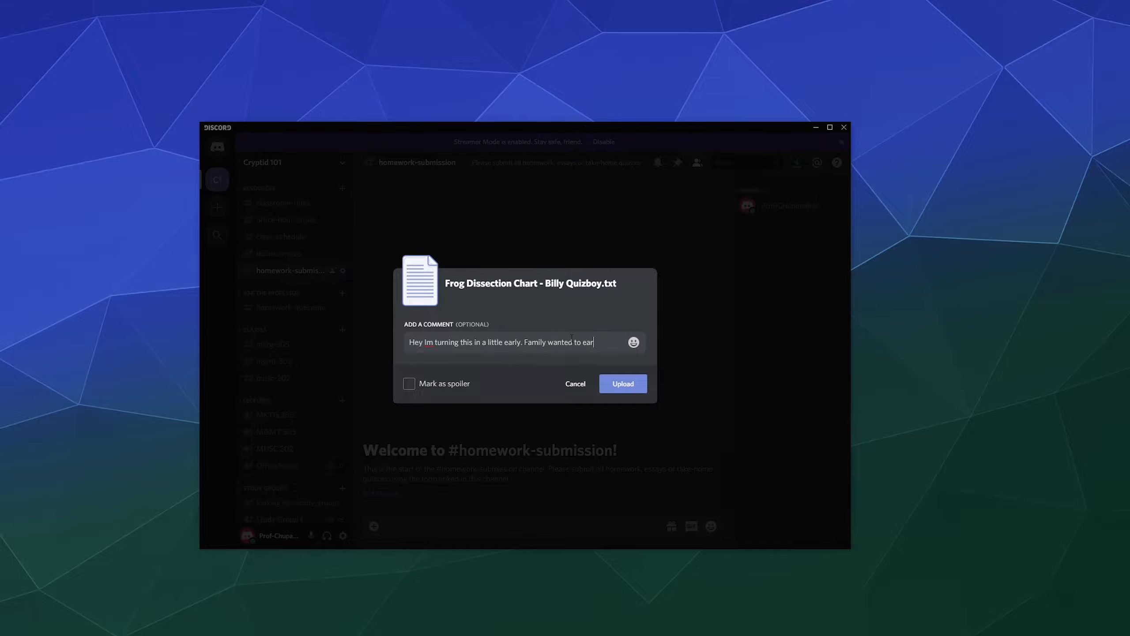
pyautogui.press('BackSpace')
pyautogui.write('t dinner')
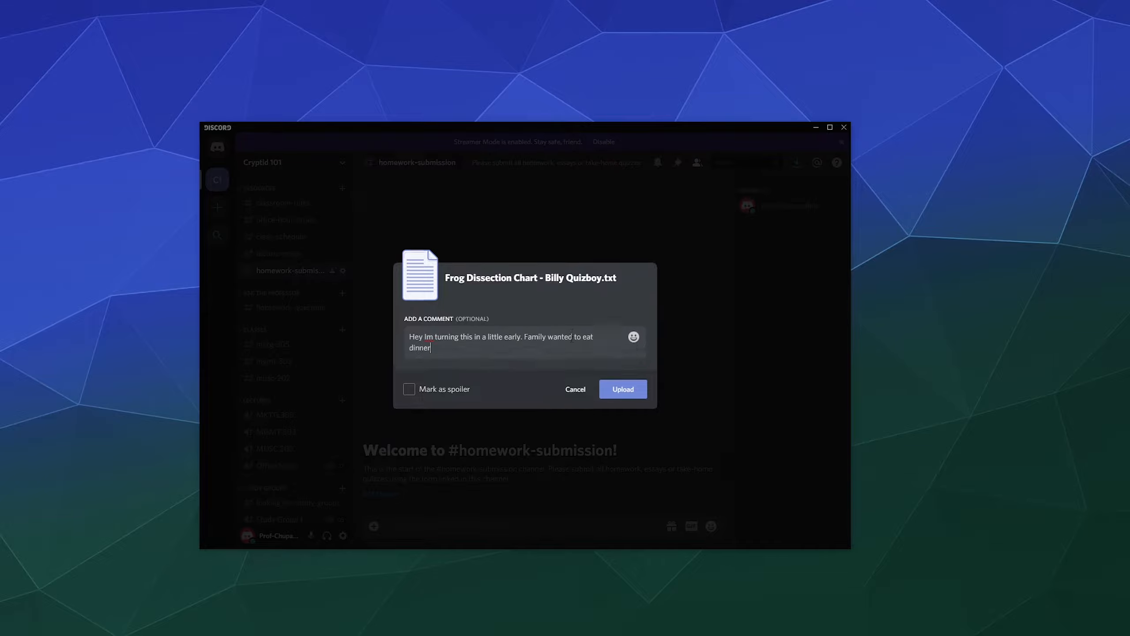
pyautogui.write(' now. Hope thats ao')
pyautogui.press('BackSpace')
pyautogui.press('BackSpace')
pyautogui.write('okay')
pyautogui.click(617, 390)
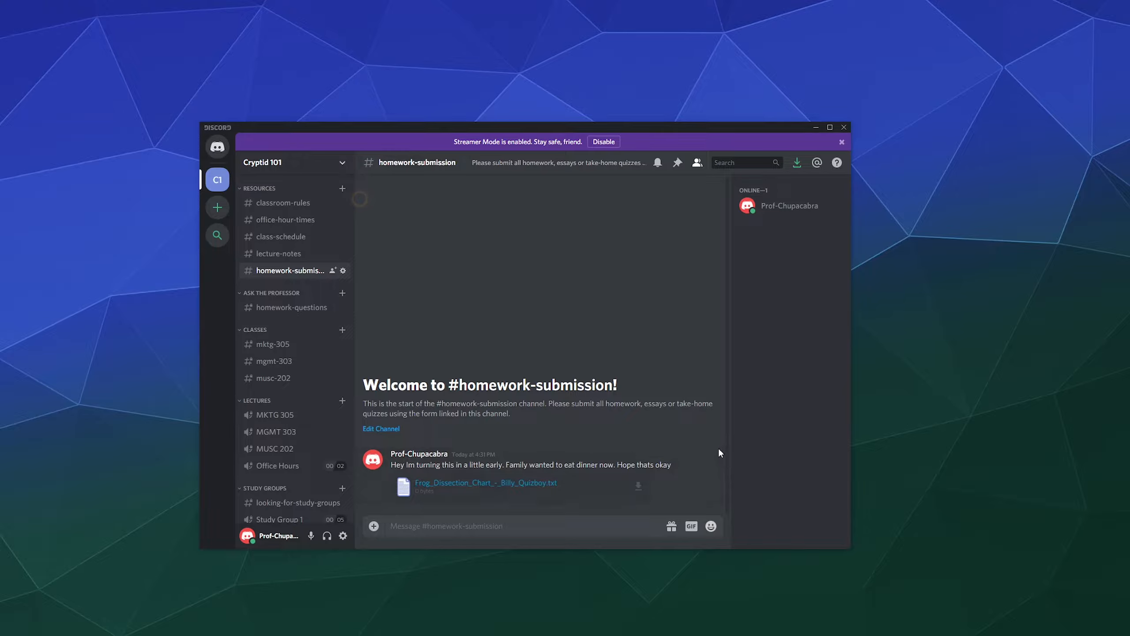
# Edit the posted message so its text reads 'Math Quiz 102'.
pyautogui.click(709, 447)
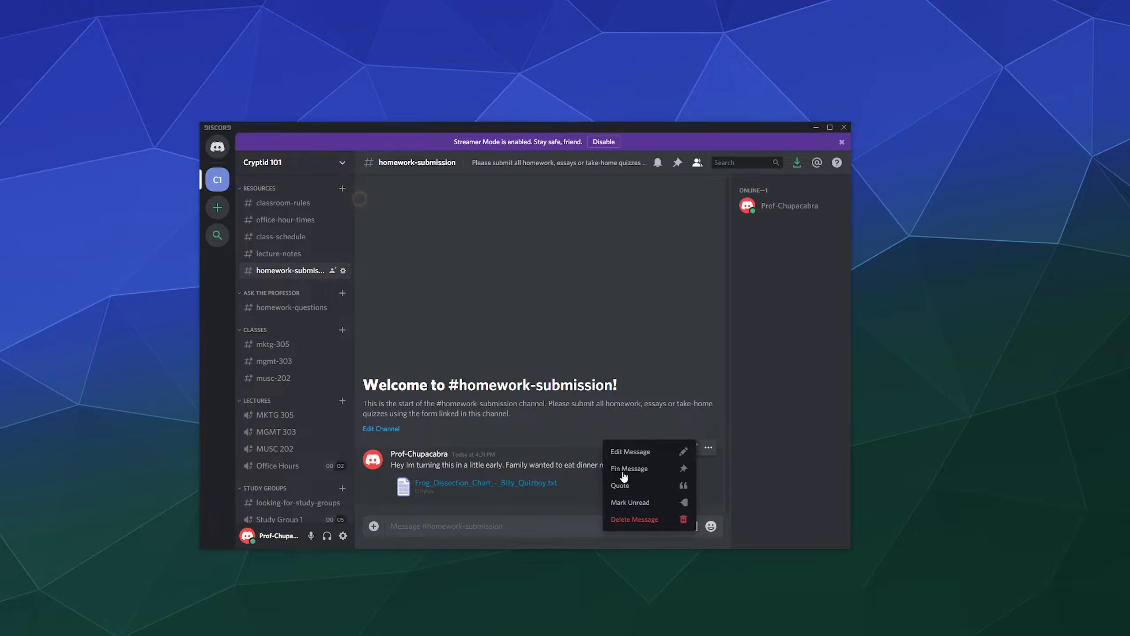
pyautogui.click(636, 451)
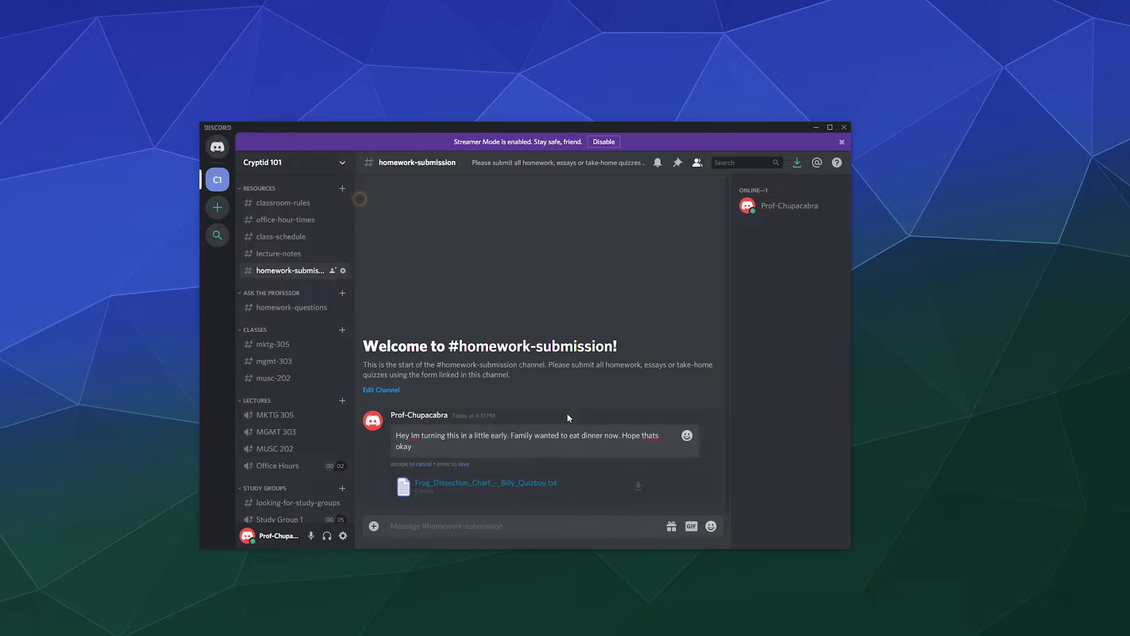
pyautogui.hotkey('ctrl', 'a')
pyautogui.press('BackSpace')
pyautogui.write('Frog')
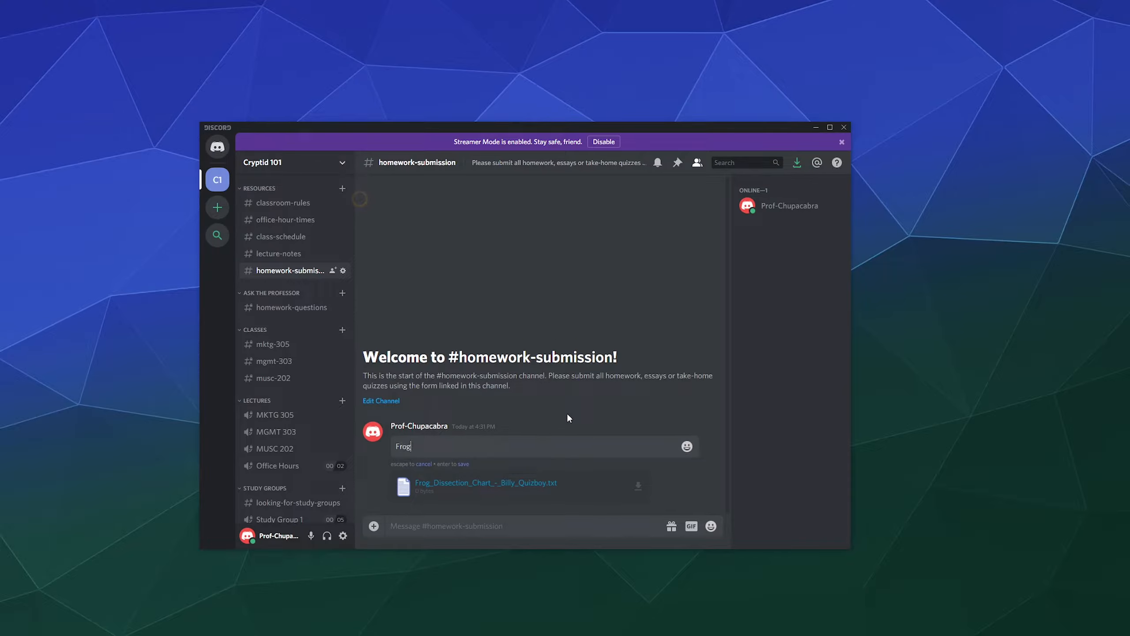
pyautogui.hotkey('ctrl', 'a')
pyautogui.write('Math Quiz 102')
pyautogui.press('Return')
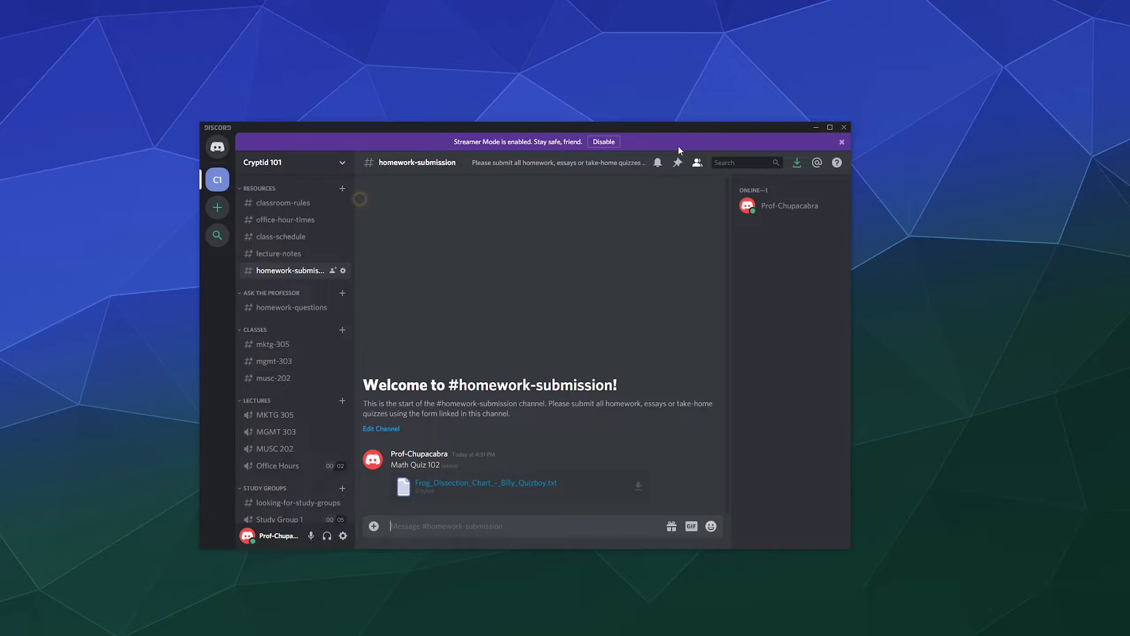
# Check the edited message text and timestamp, then switch to the homework-questions channel.
pyautogui.click(732, 162)
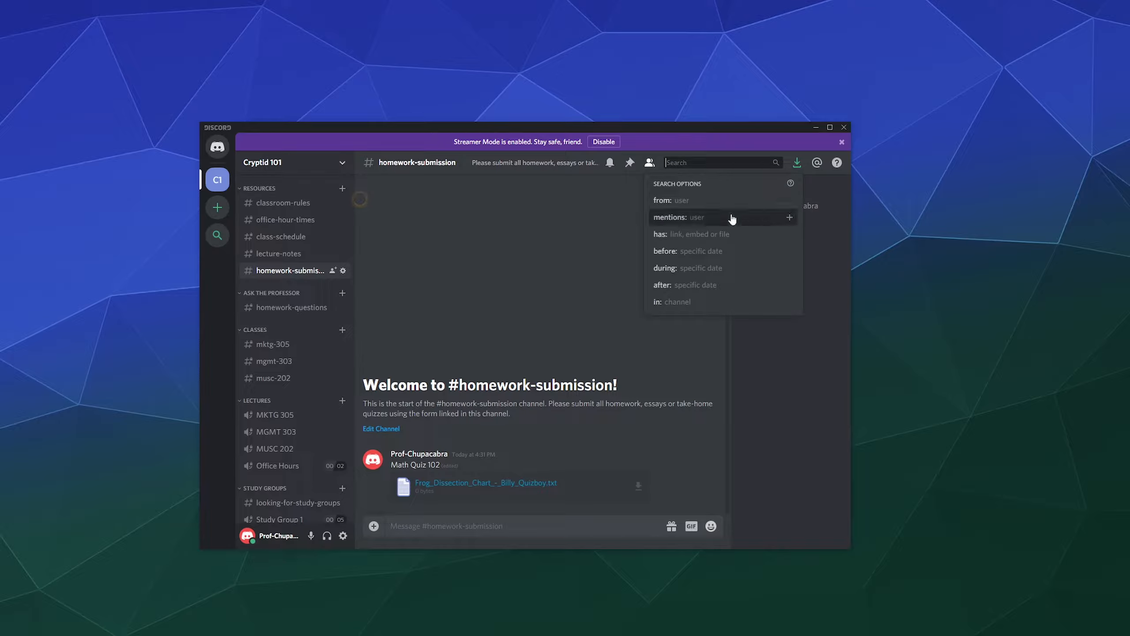
pyautogui.click(535, 304)
pyautogui.moveTo(390, 465); pyautogui.dragTo(441, 465)
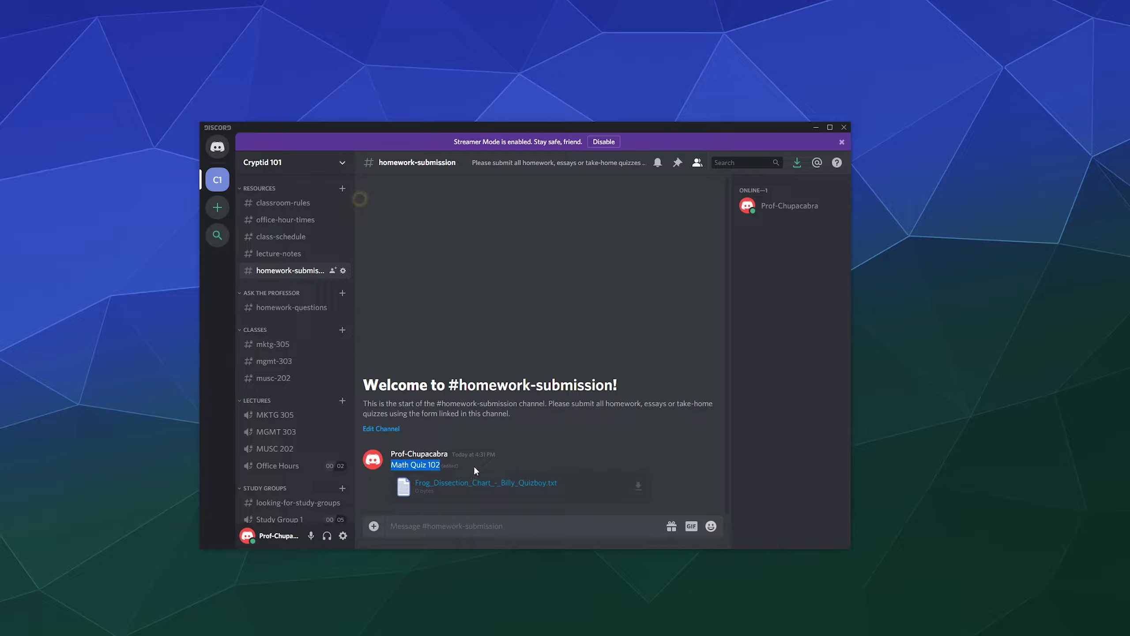
pyautogui.click(411, 422)
pyautogui.moveTo(454, 454); pyautogui.dragTo(452, 456)
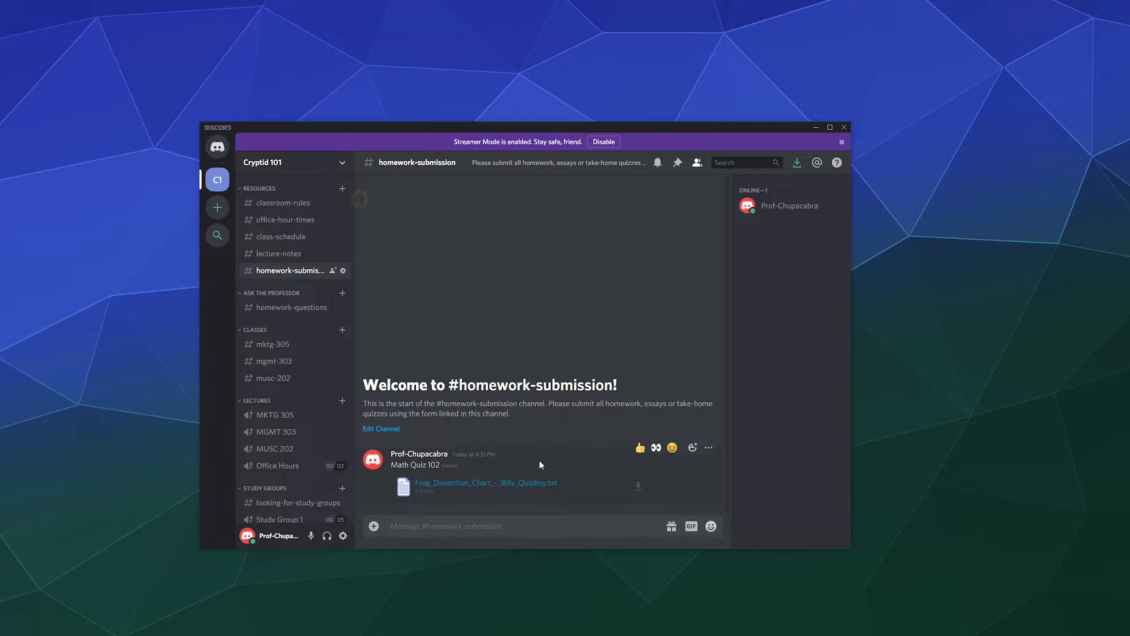
pyautogui.click(271, 314)
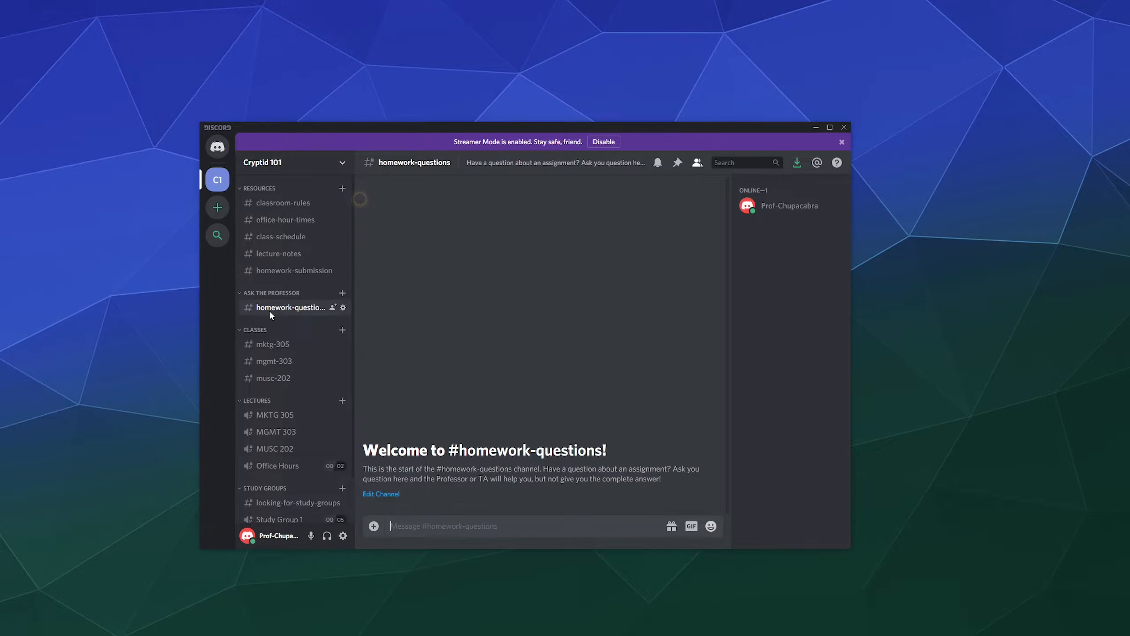
pyautogui.click(342, 307)
pyautogui.click(320, 199)
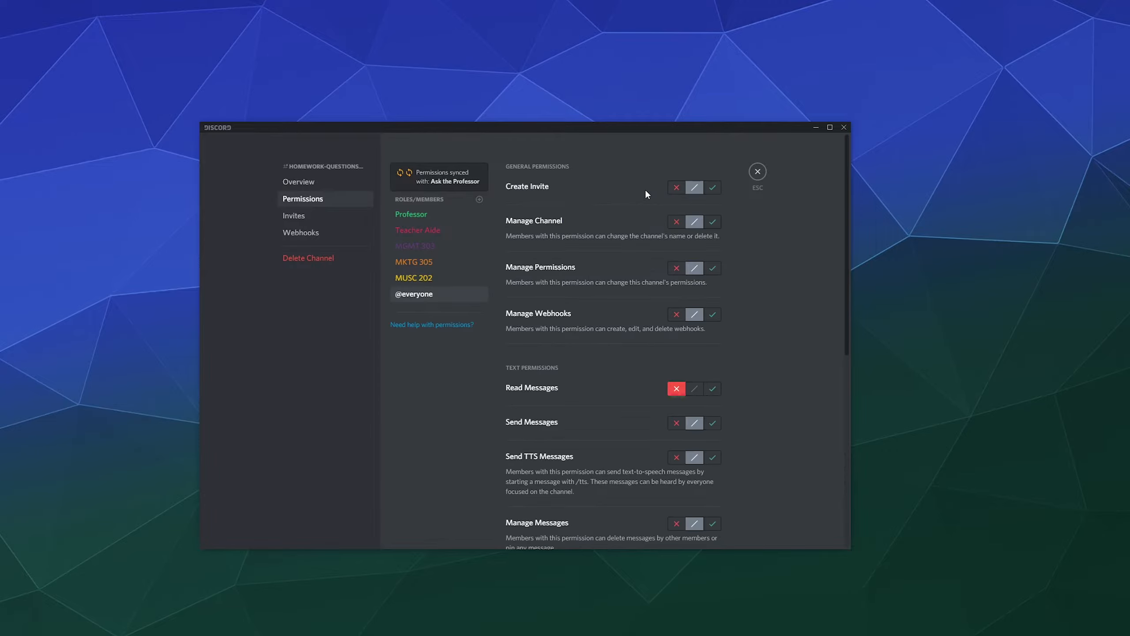
pyautogui.click(714, 388)
pyautogui.scroll(-2, 751, 387)
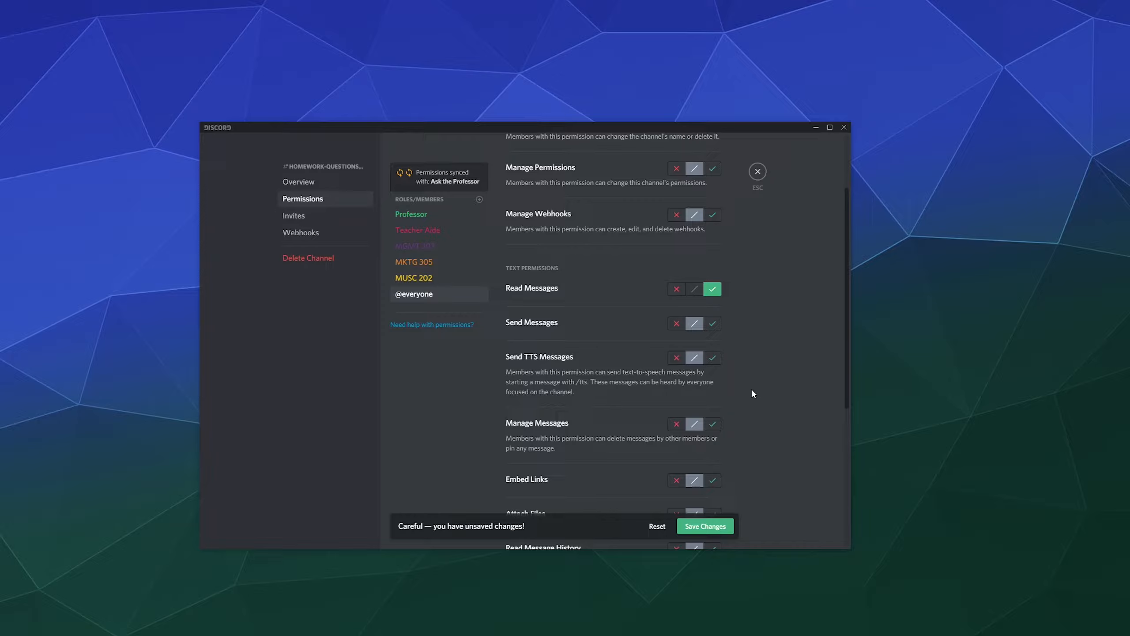
pyautogui.click(713, 324)
pyautogui.click(705, 526)
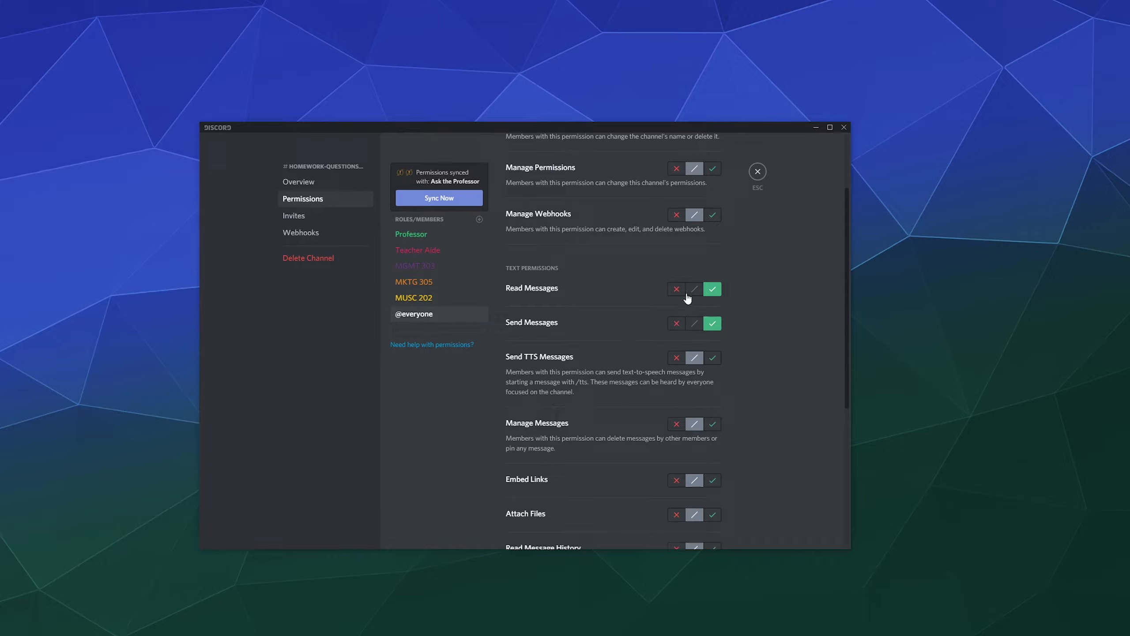
pyautogui.click(695, 324)
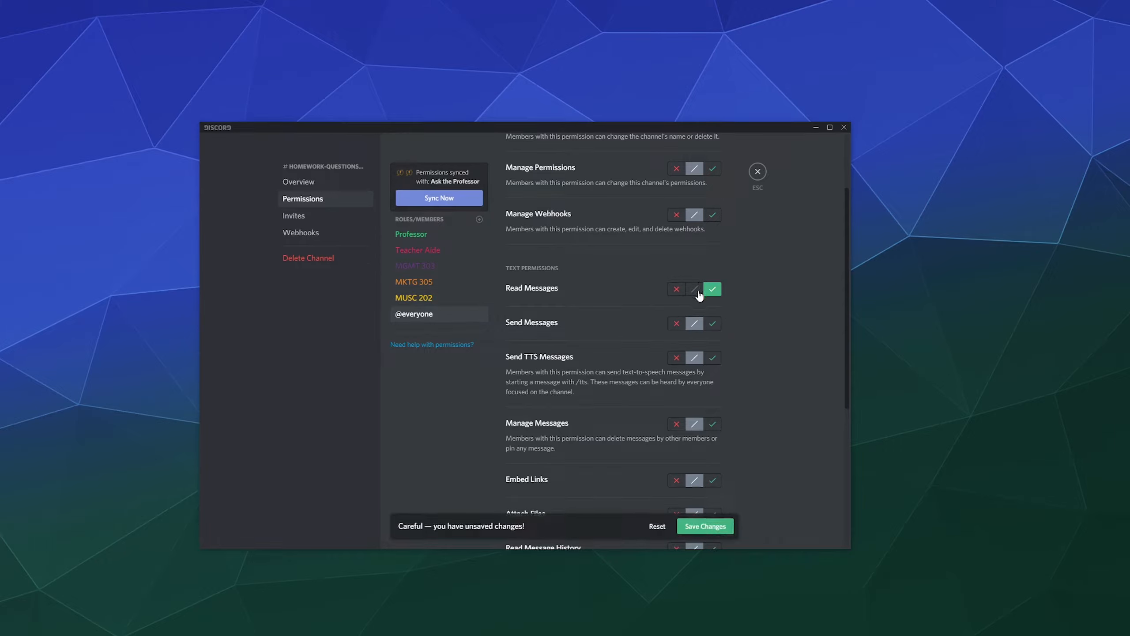
pyautogui.click(695, 289)
pyautogui.click(677, 288)
# Allow MKTG 305, Teacher Aide and Professor to send messages, and save the changes.
pyautogui.click(444, 297)
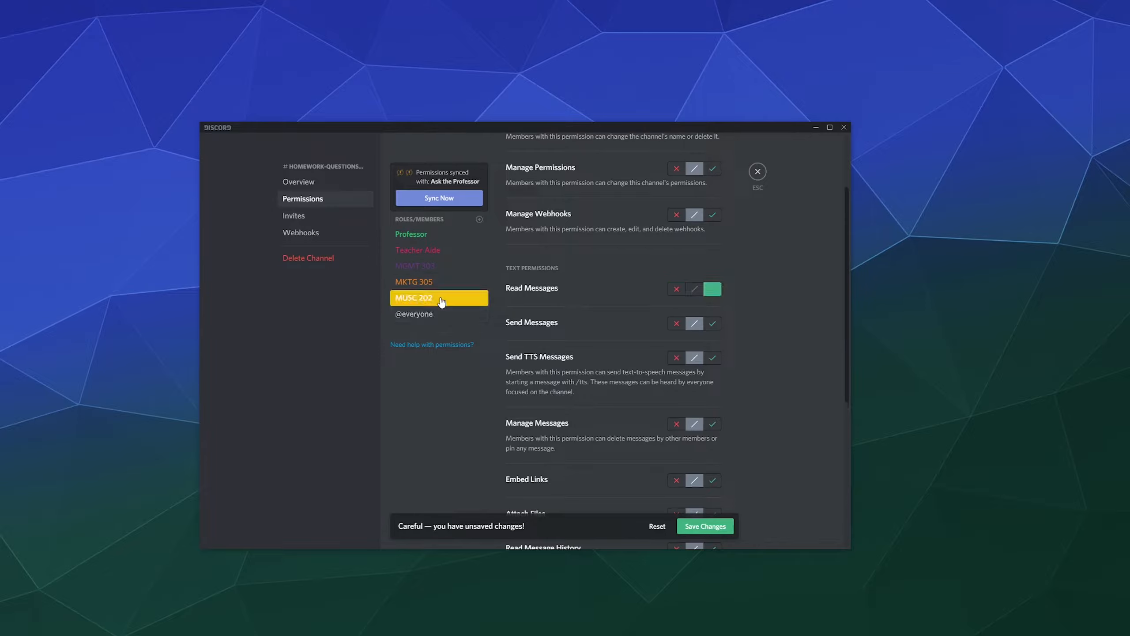
pyautogui.click(405, 281)
pyautogui.click(712, 324)
pyautogui.click(473, 266)
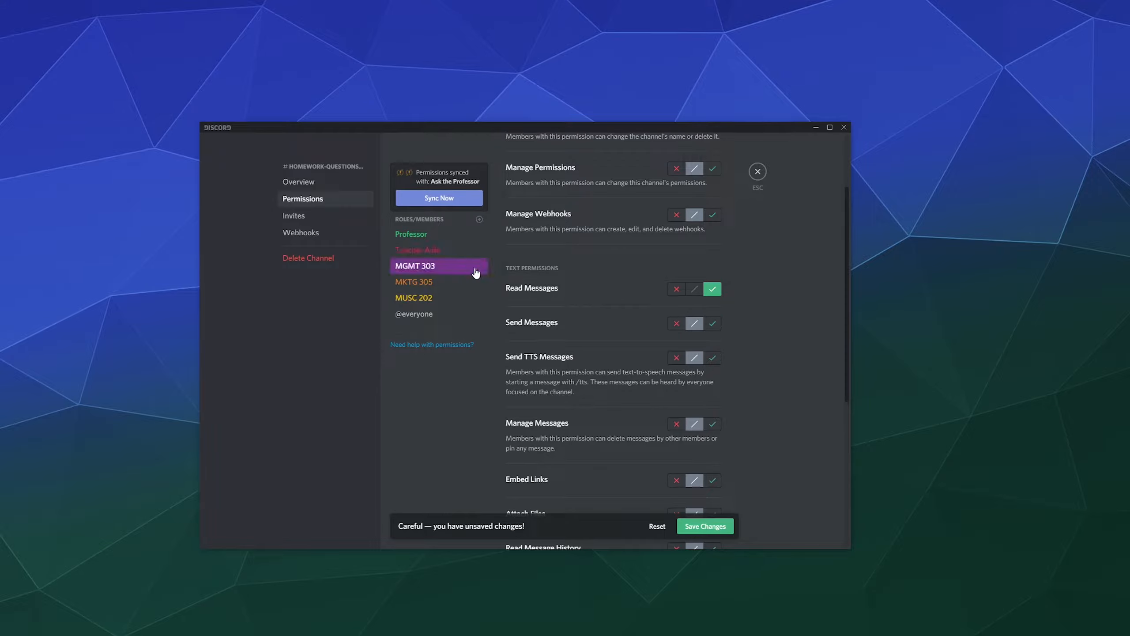
pyautogui.click(441, 251)
pyautogui.click(712, 324)
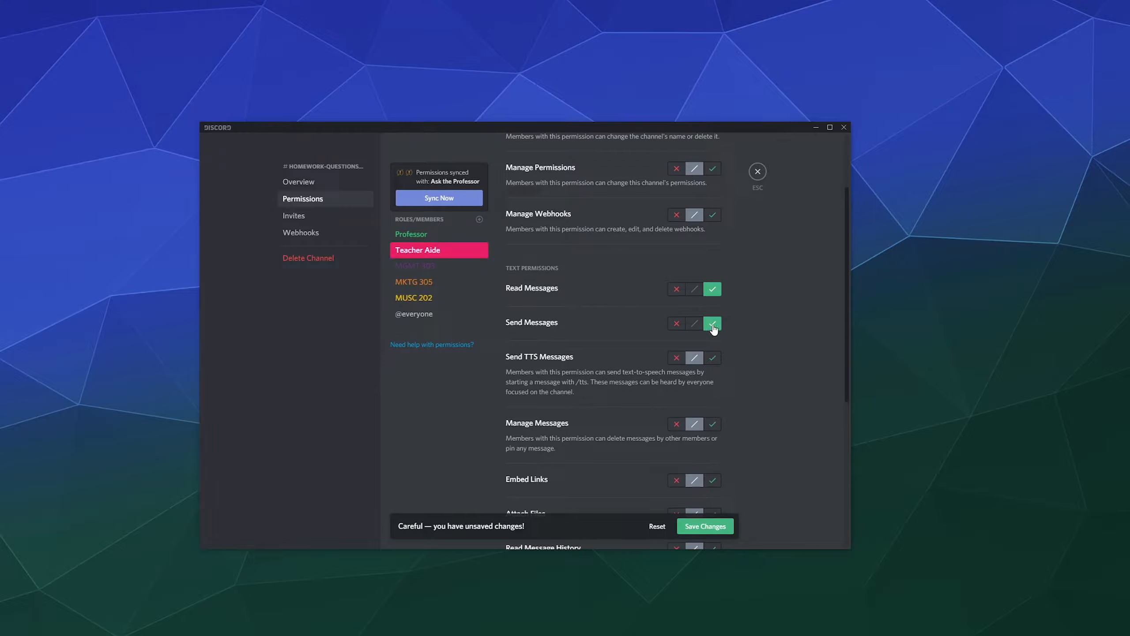
pyautogui.click(420, 240)
pyautogui.click(712, 324)
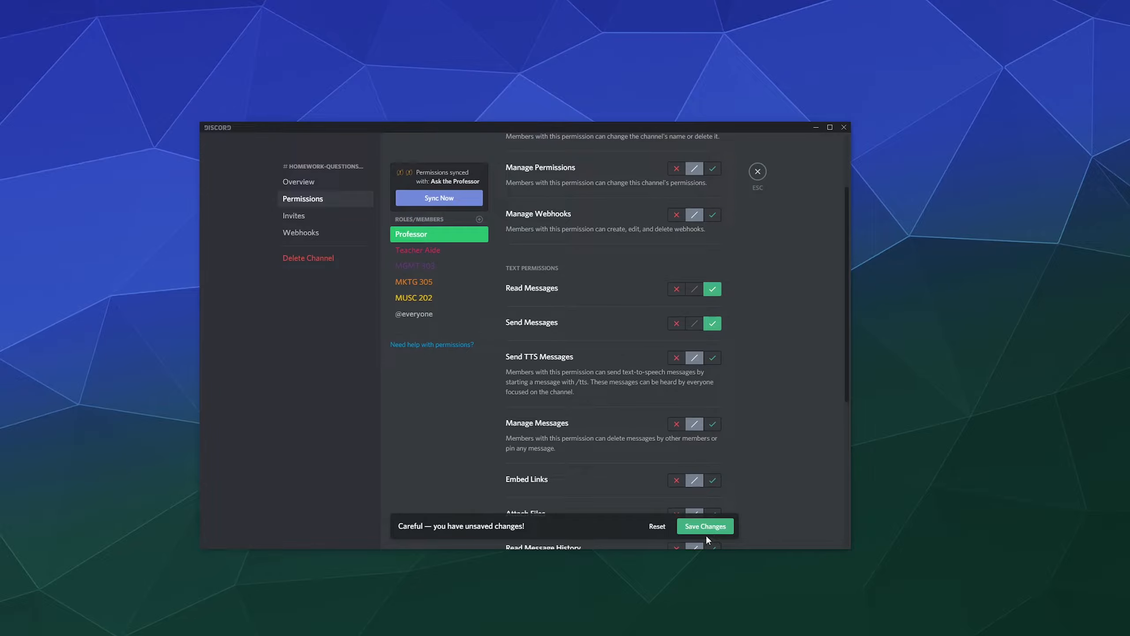
pyautogui.click(705, 528)
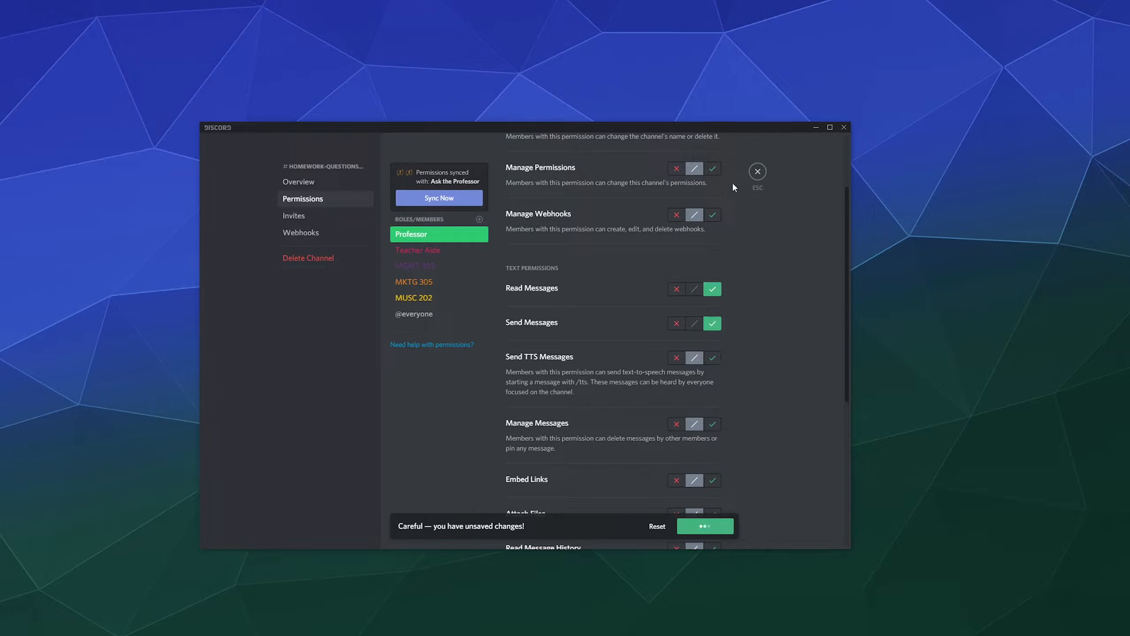
# Close the channel settings and go to the mktg-305 channel.
pyautogui.click(763, 176)
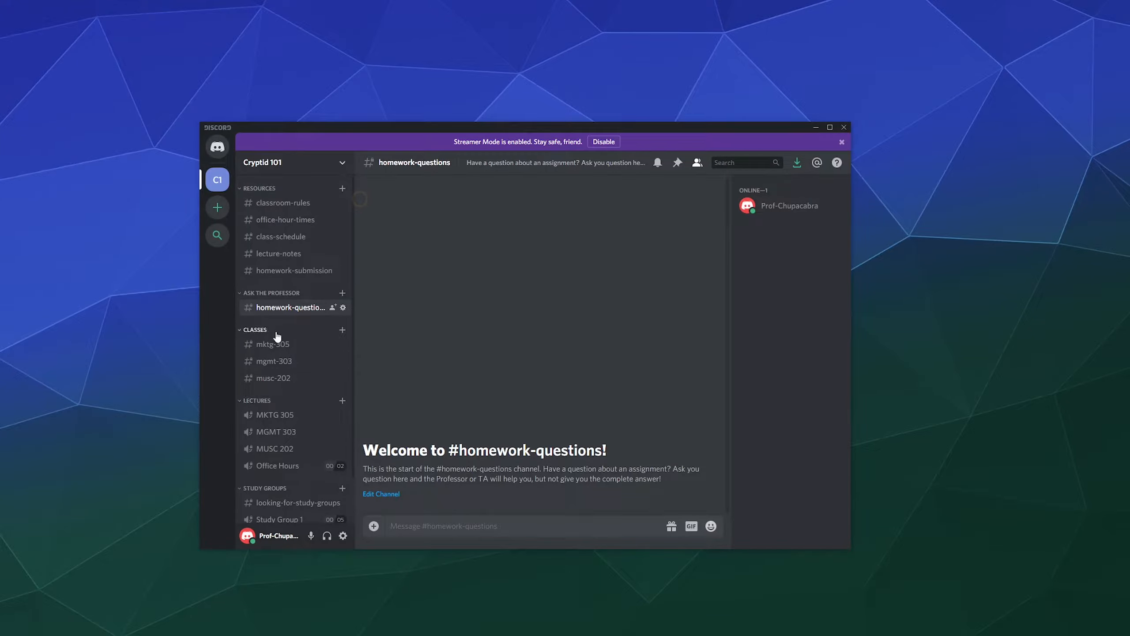
pyautogui.scroll(-1, 297, 323)
pyautogui.click(286, 300)
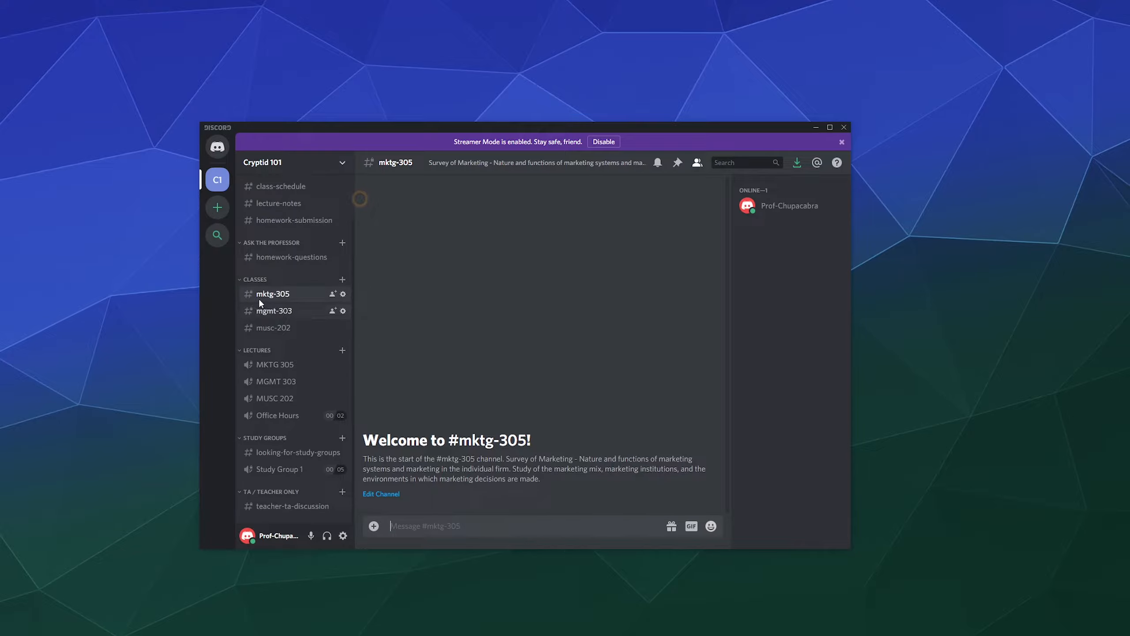
pyautogui.click(342, 295)
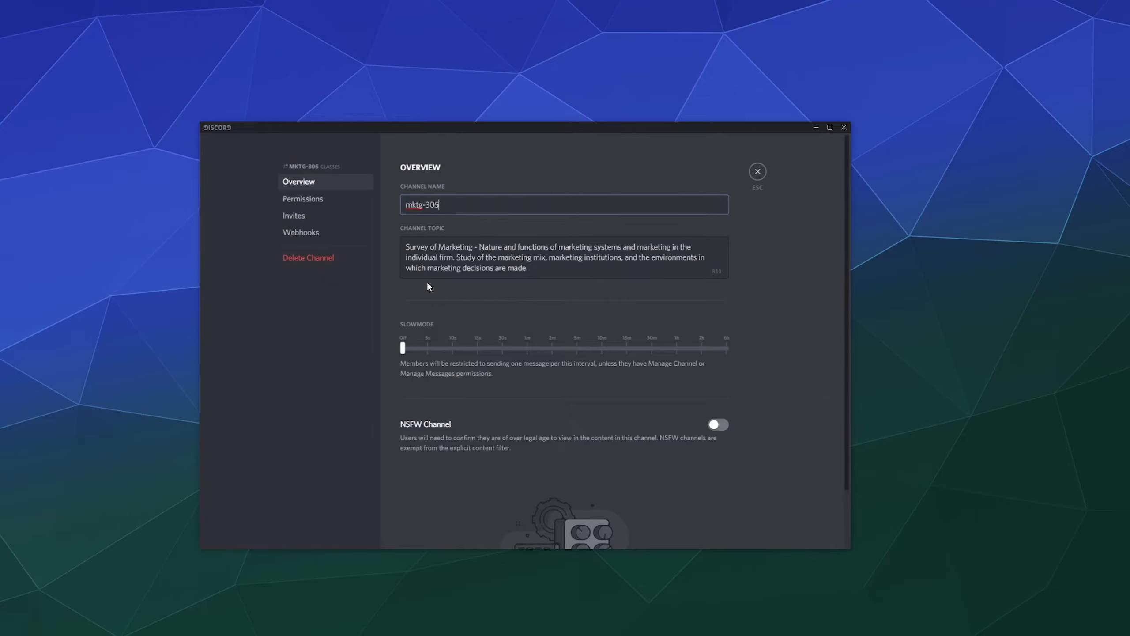
pyautogui.click(334, 200)
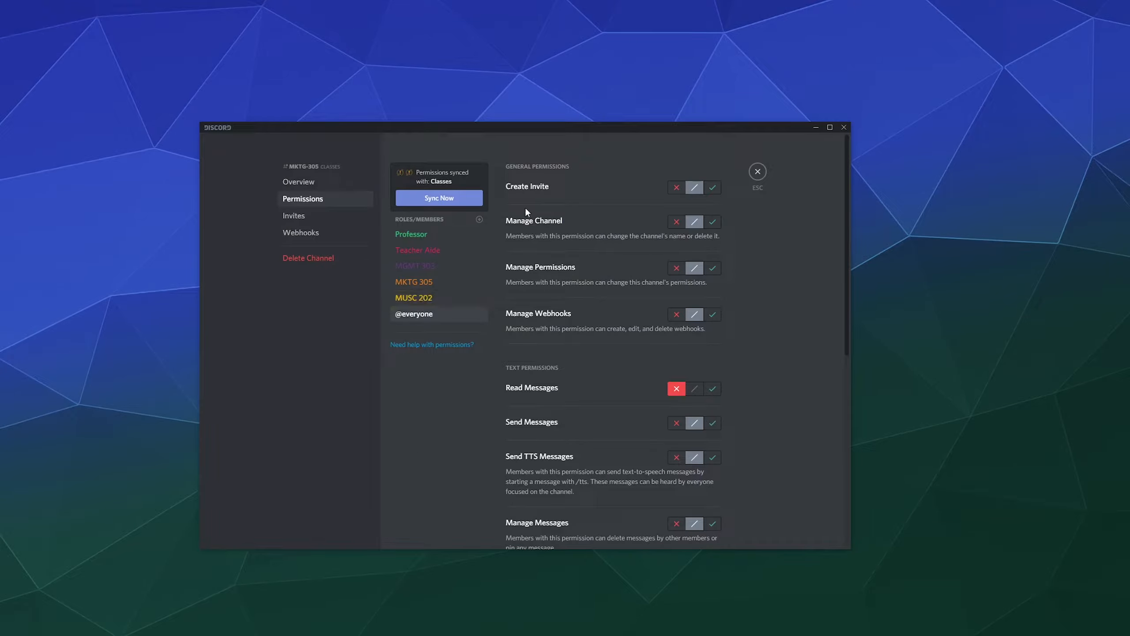
pyautogui.click(428, 283)
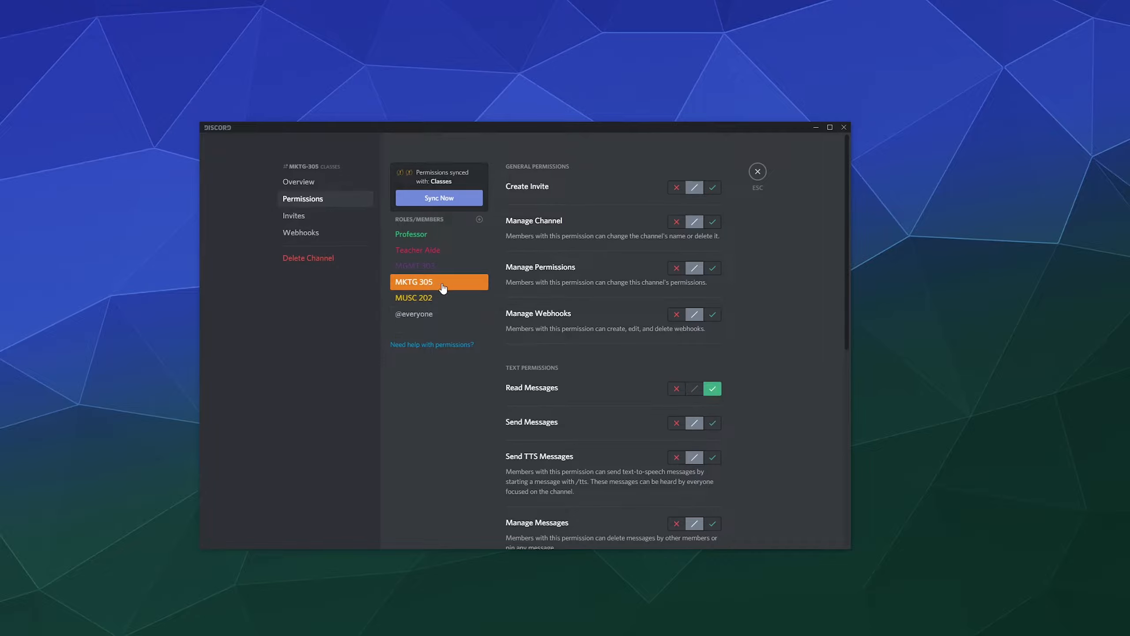
pyautogui.scroll(-3, 554, 314)
pyautogui.click(434, 297)
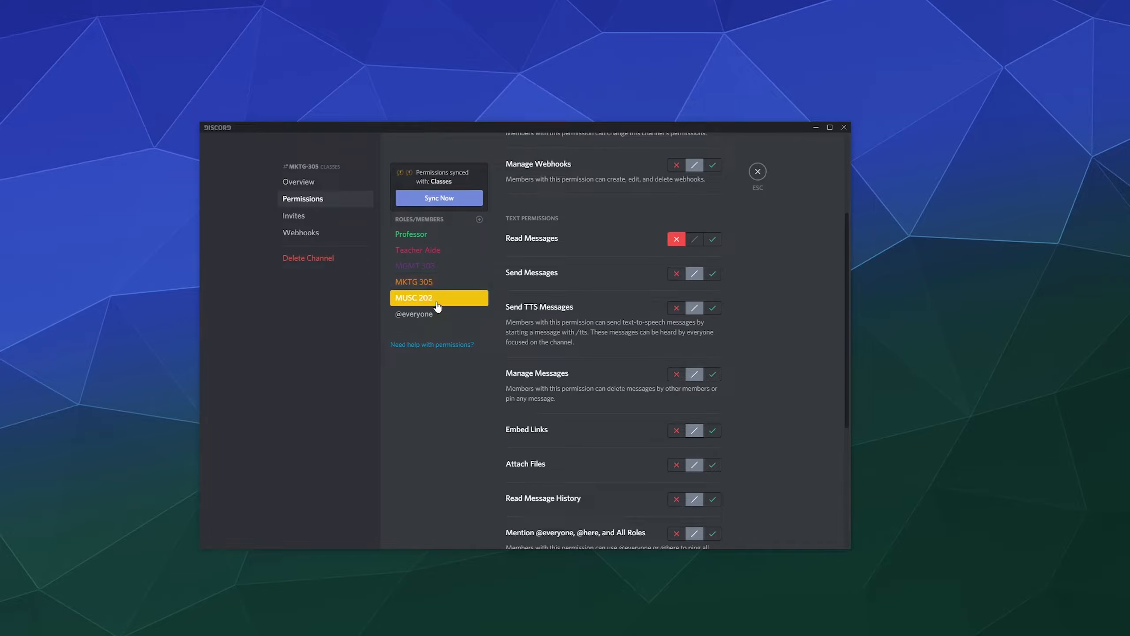
pyautogui.click(436, 311)
pyautogui.click(437, 297)
pyautogui.click(435, 282)
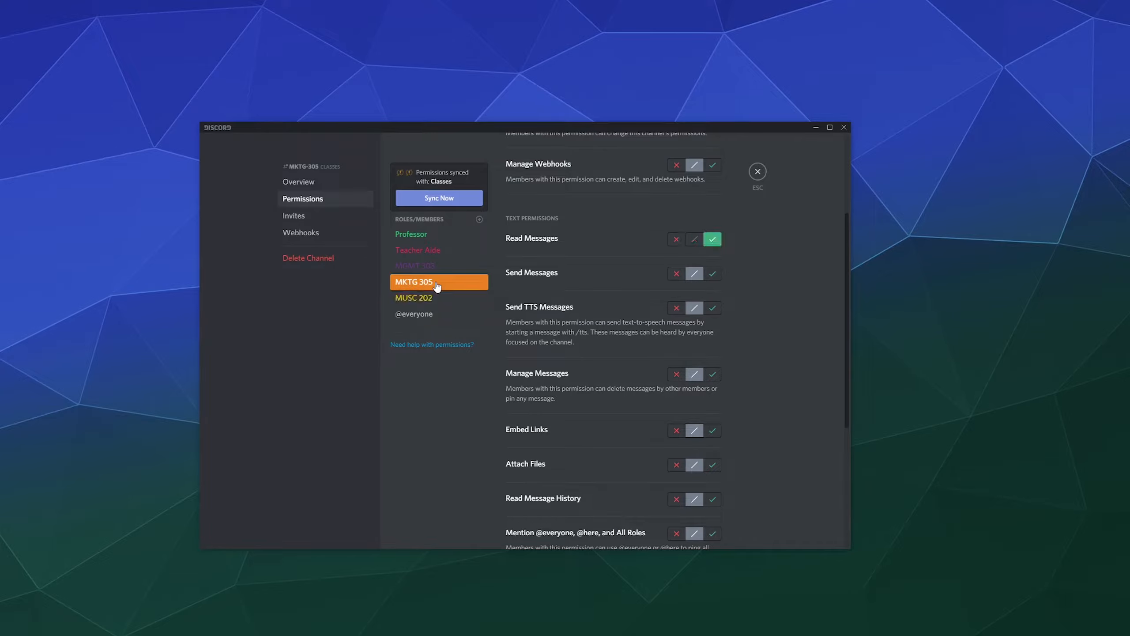
pyautogui.click(435, 298)
pyautogui.click(434, 314)
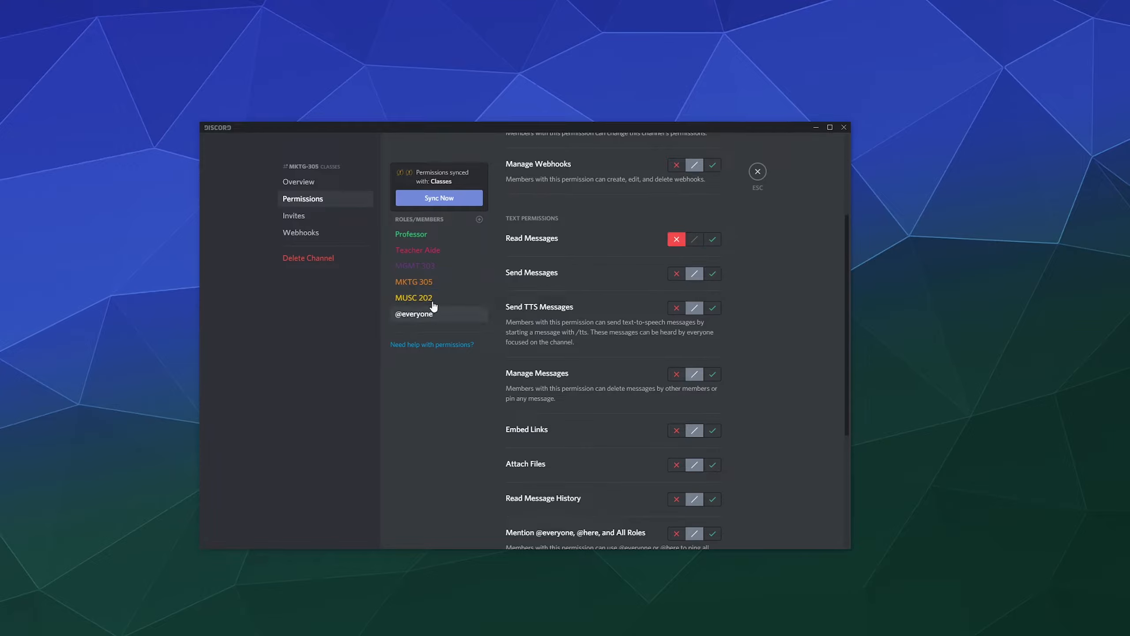
pyautogui.click(434, 298)
pyautogui.click(434, 314)
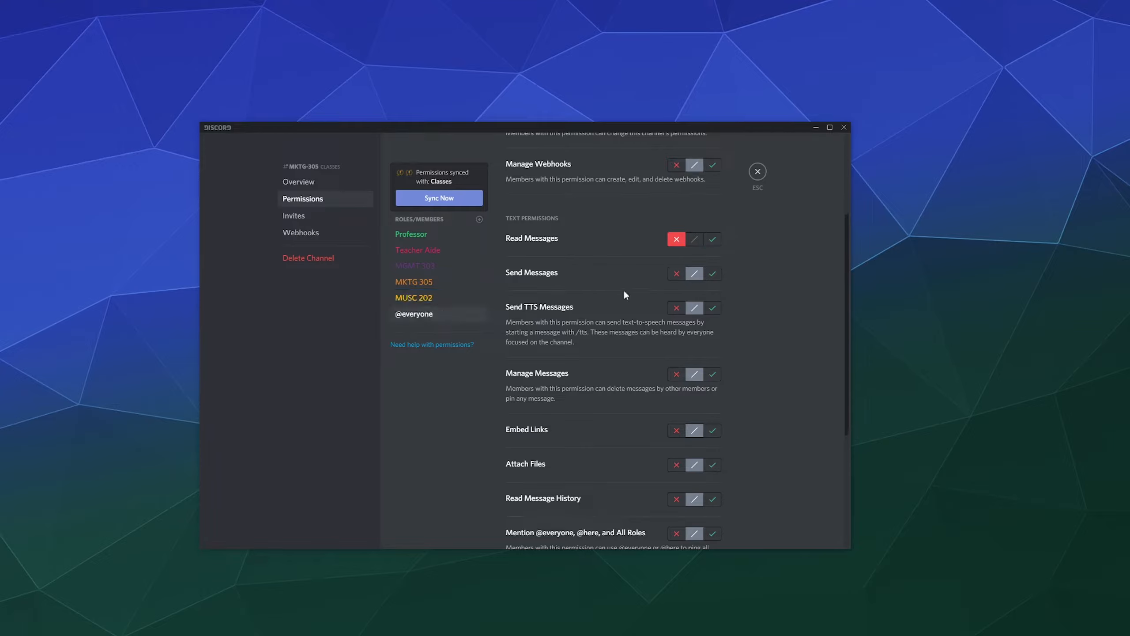
pyautogui.click(676, 274)
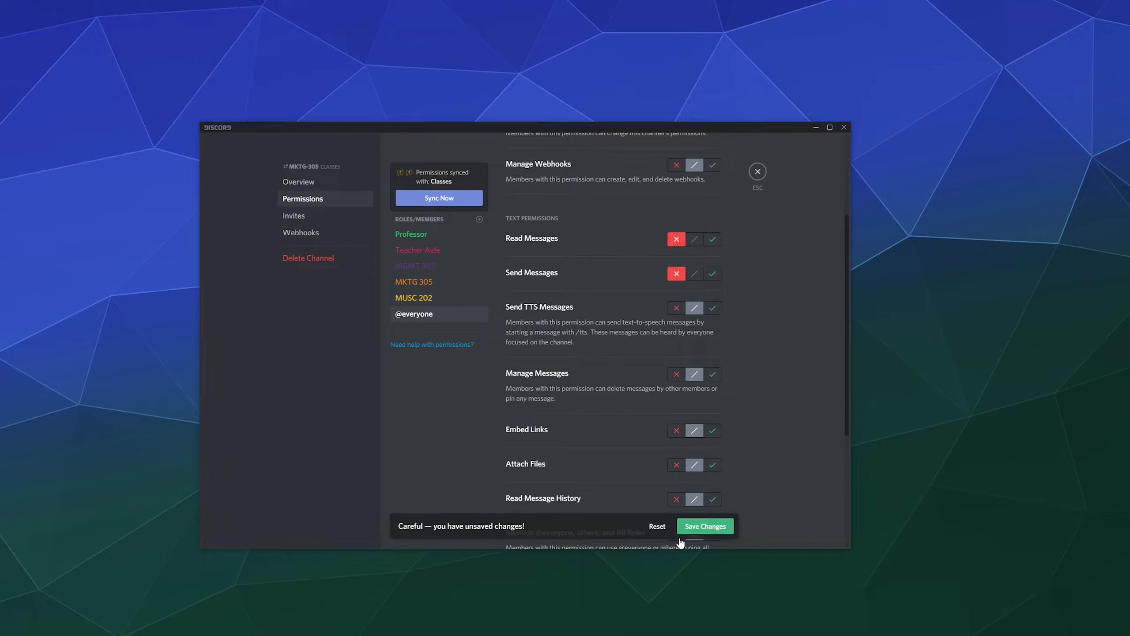
pyautogui.click(707, 527)
pyautogui.click(458, 302)
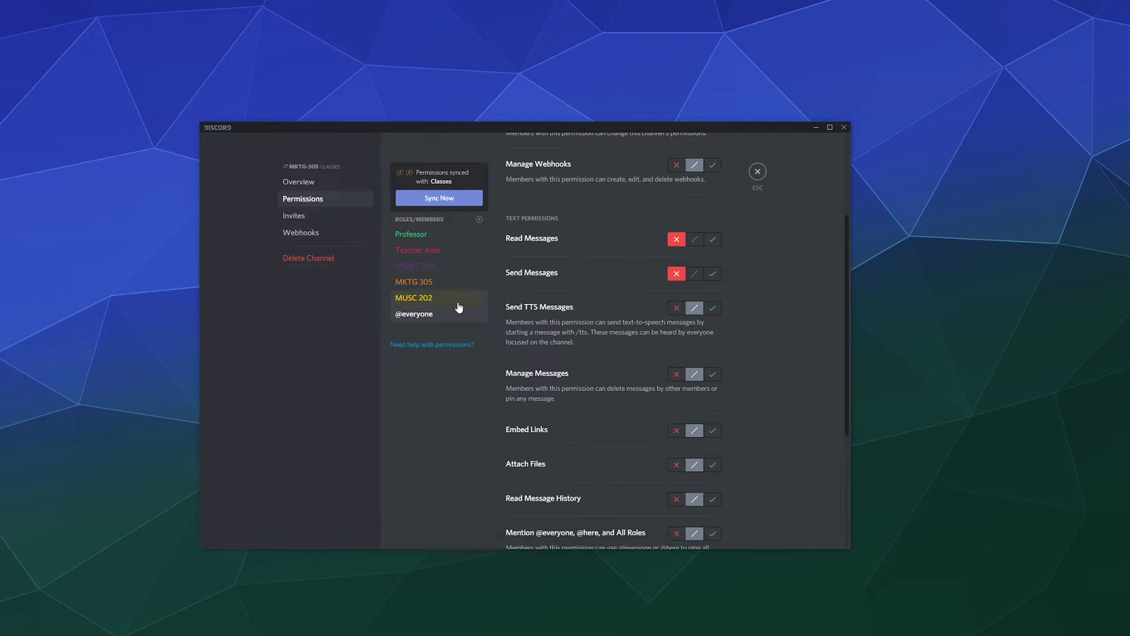
pyautogui.scroll(1, 536, 370)
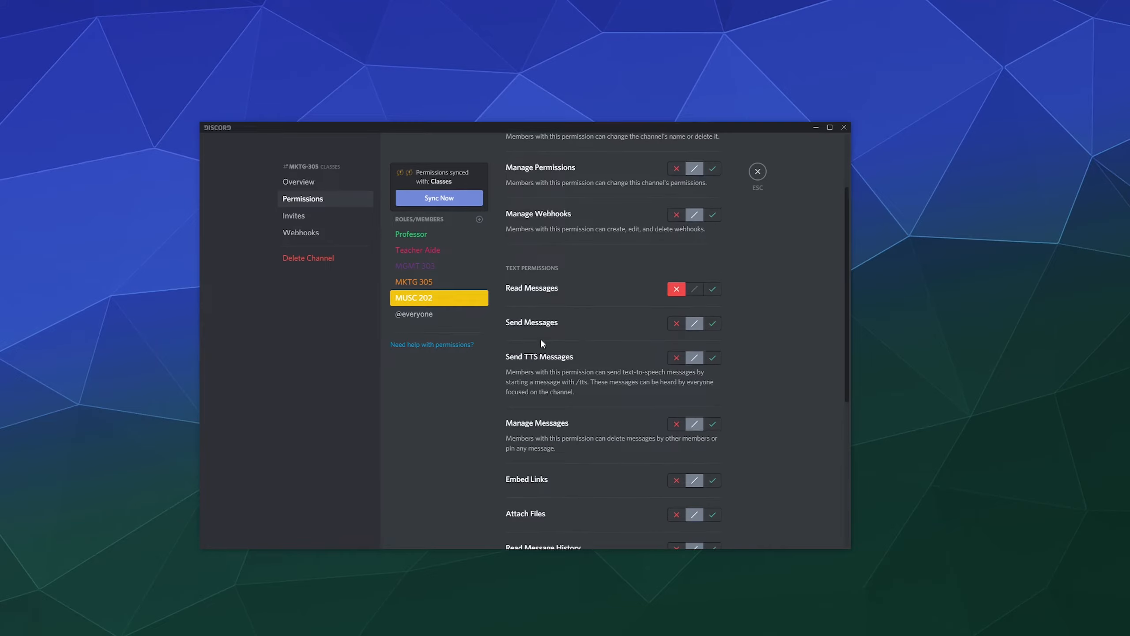
pyautogui.click(455, 283)
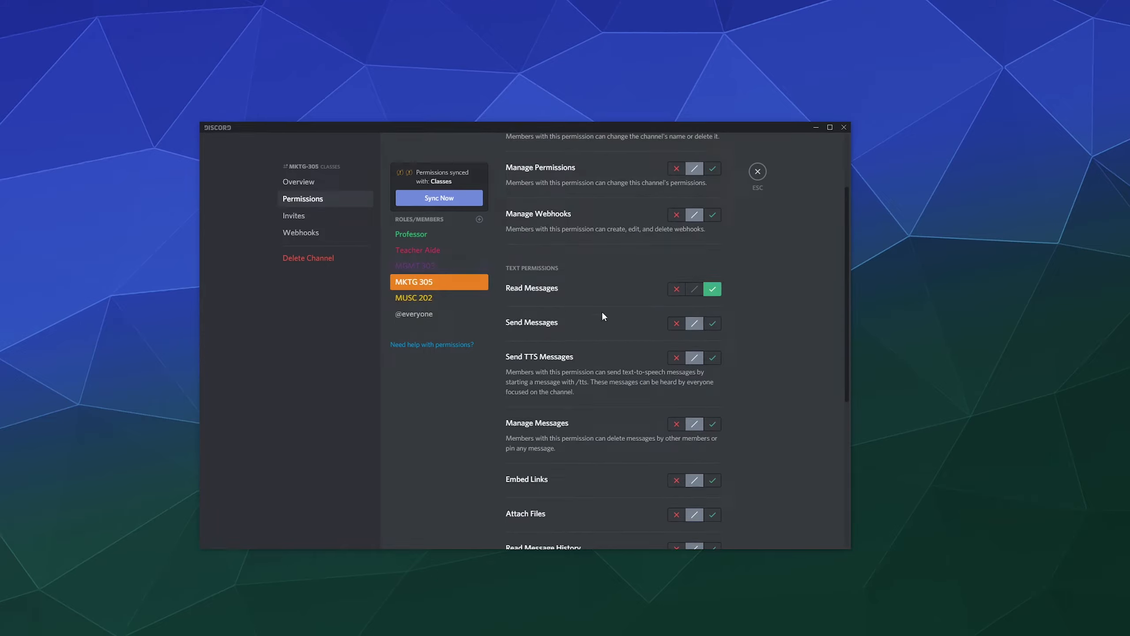
pyautogui.click(439, 272)
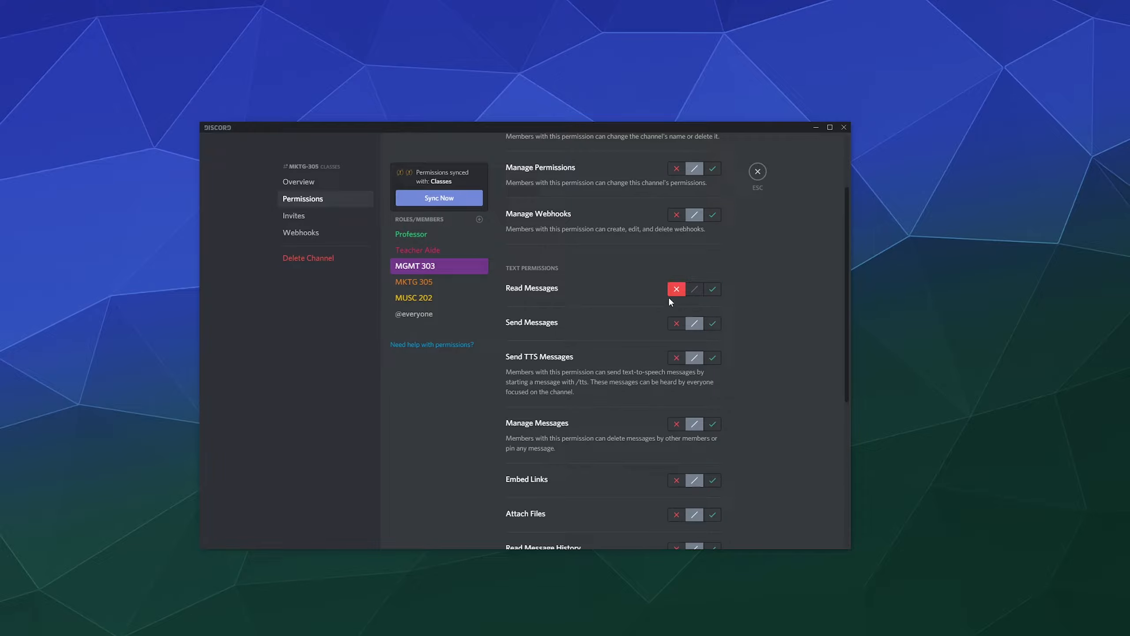
pyautogui.click(757, 171)
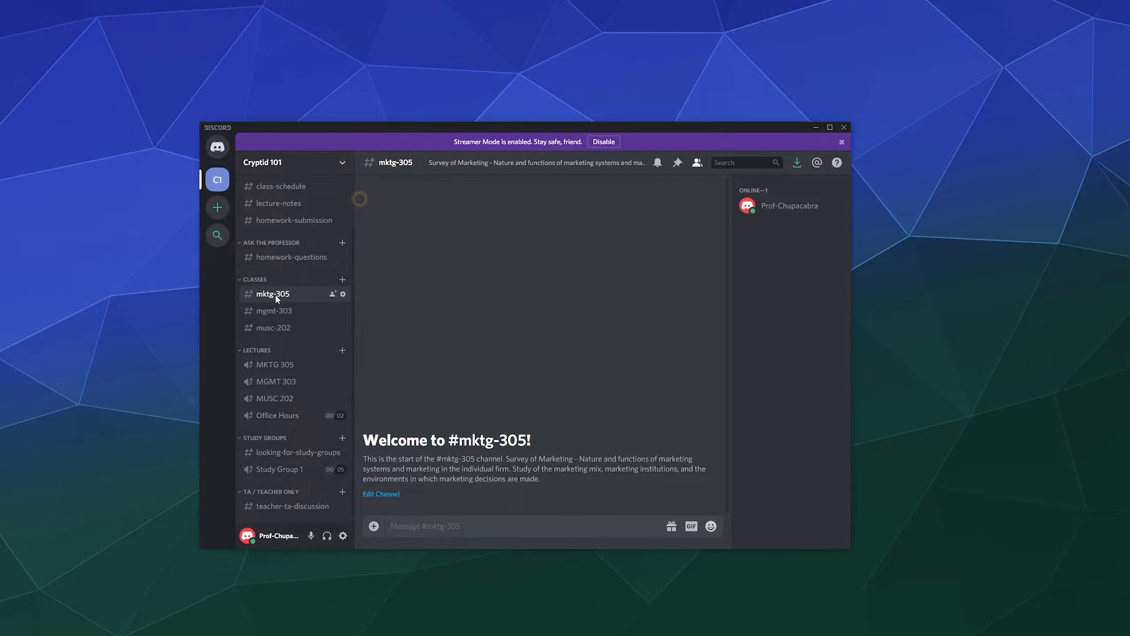
# Create private text channel 'science-101' under Classes with MGMT 303 access, then open it.
pyautogui.click(342, 280)
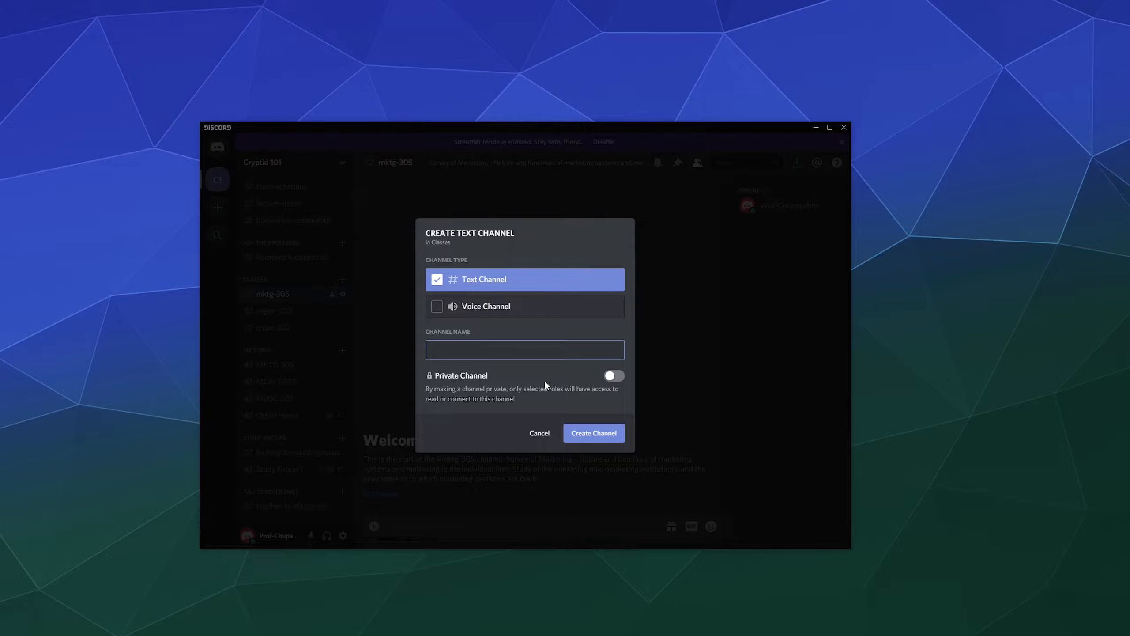
pyautogui.write('science-101')
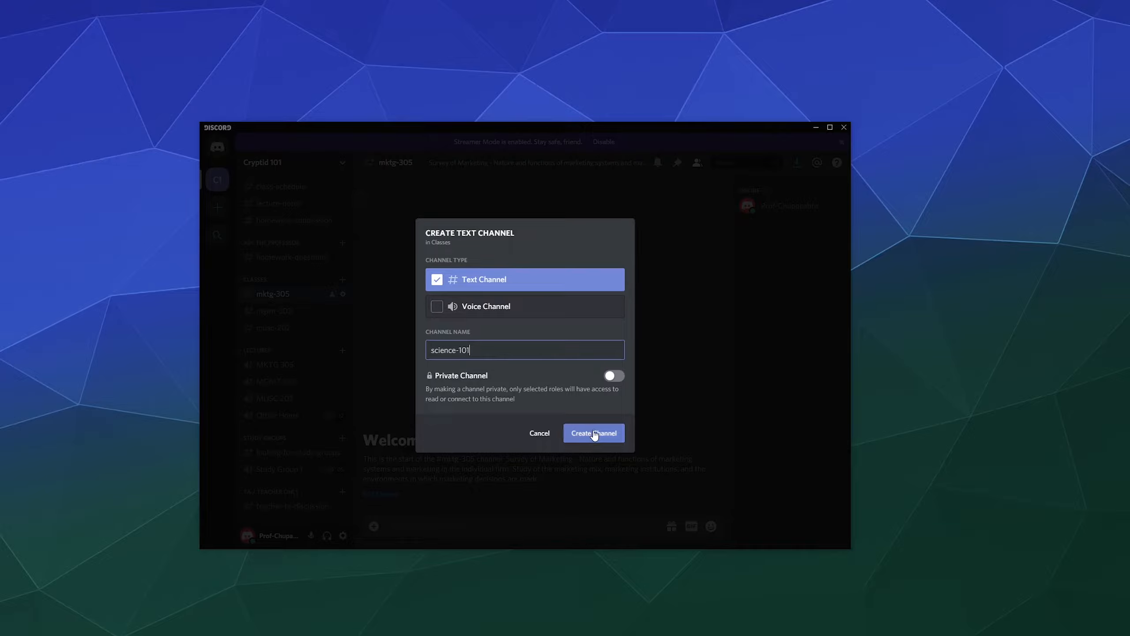
pyautogui.click(615, 376)
pyautogui.scroll(-3, 505, 390)
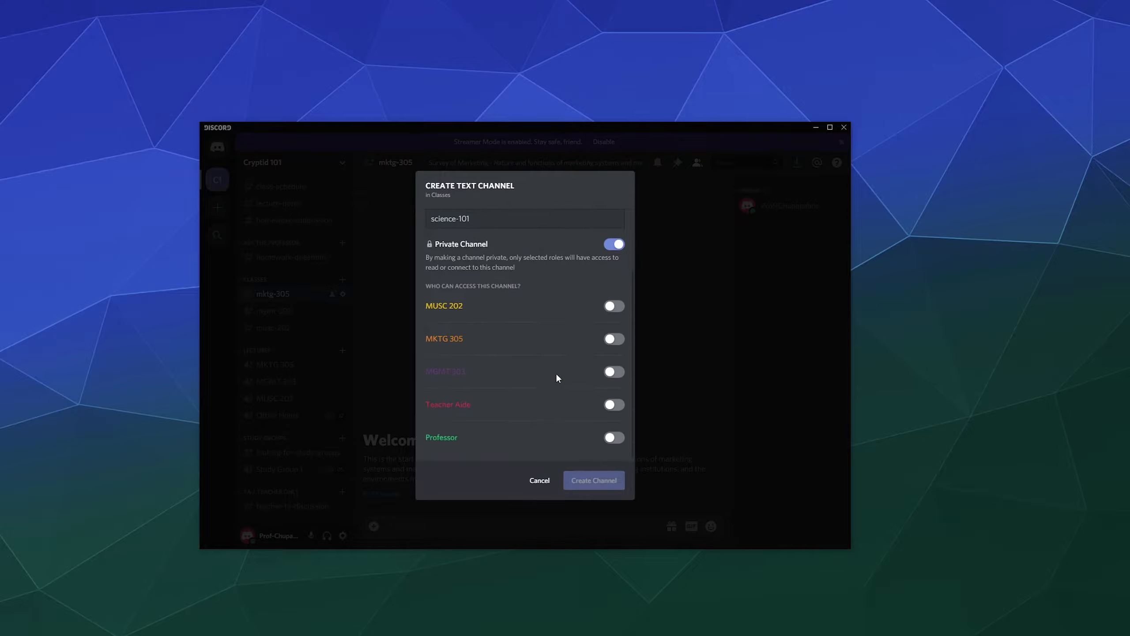
pyautogui.click(615, 368)
pyautogui.click(615, 369)
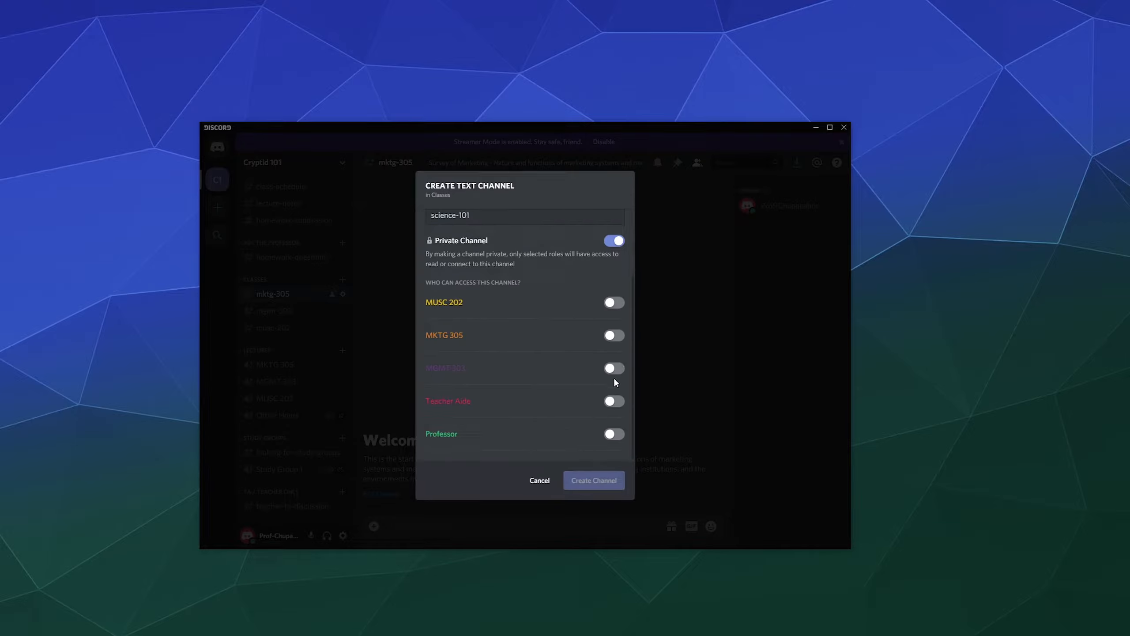
pyautogui.click(606, 368)
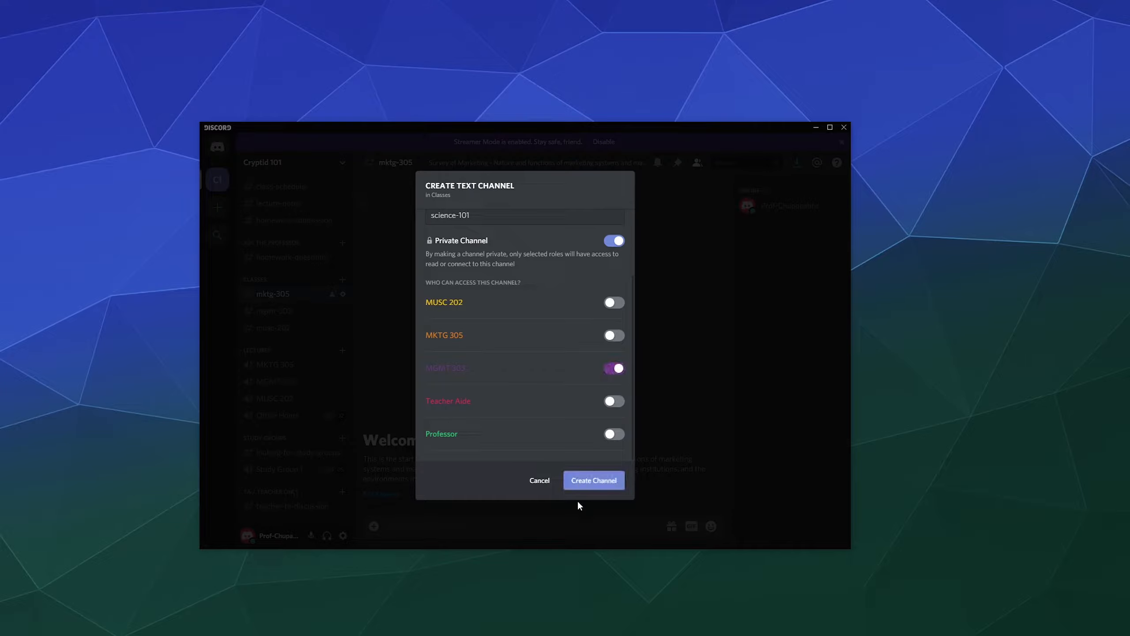
pyautogui.click(580, 483)
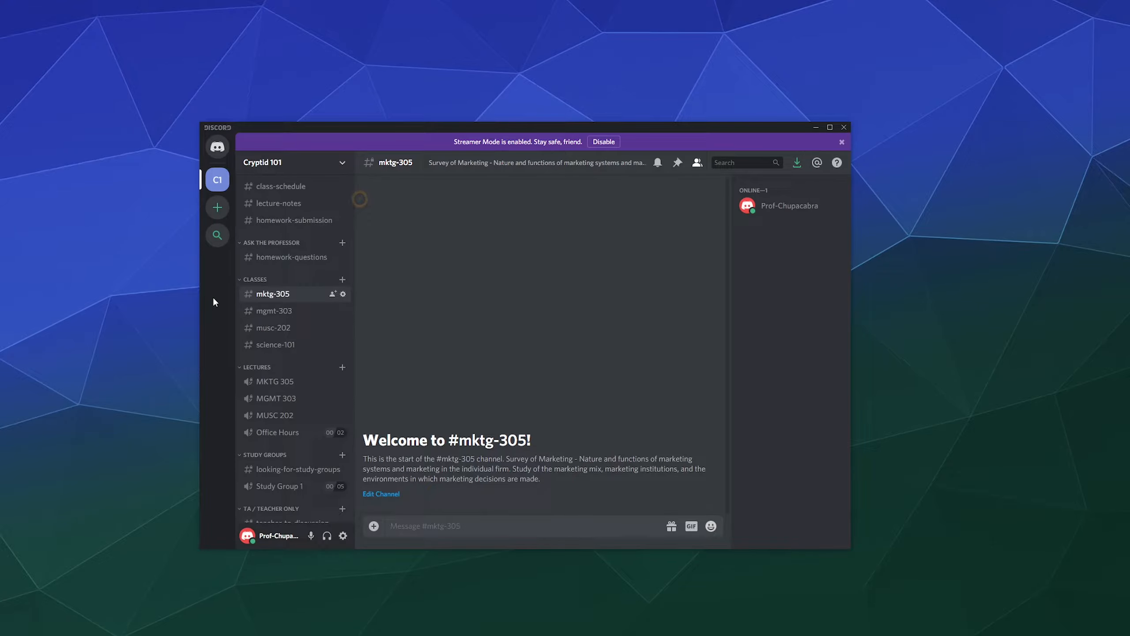
pyautogui.click(283, 347)
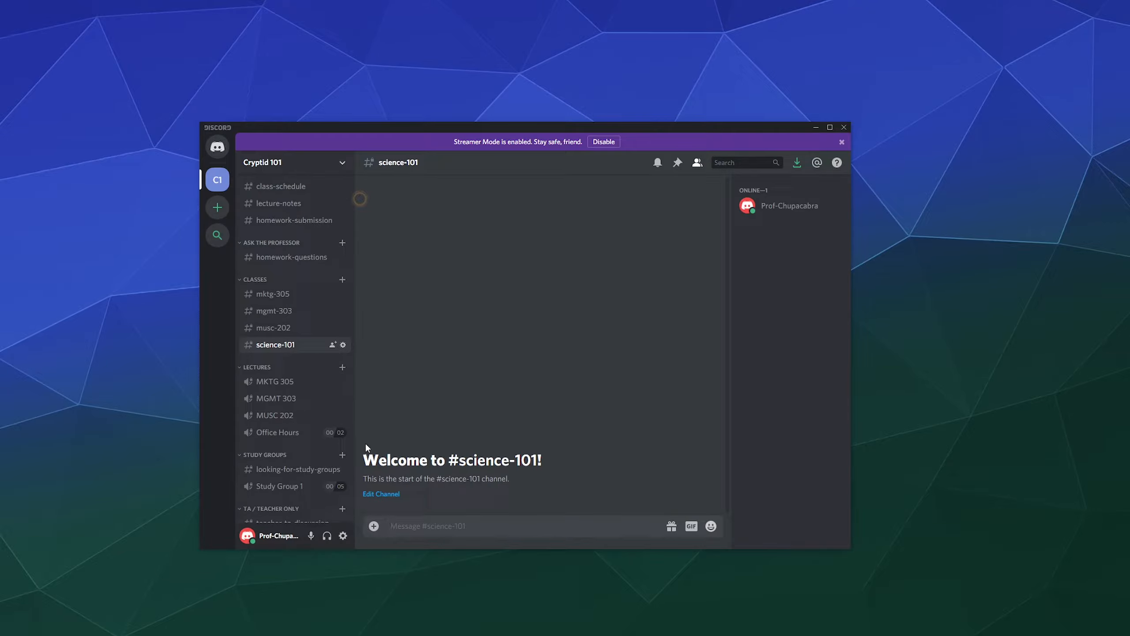
# Delete the science-101 channel from its channel settings.
pyautogui.click(343, 345)
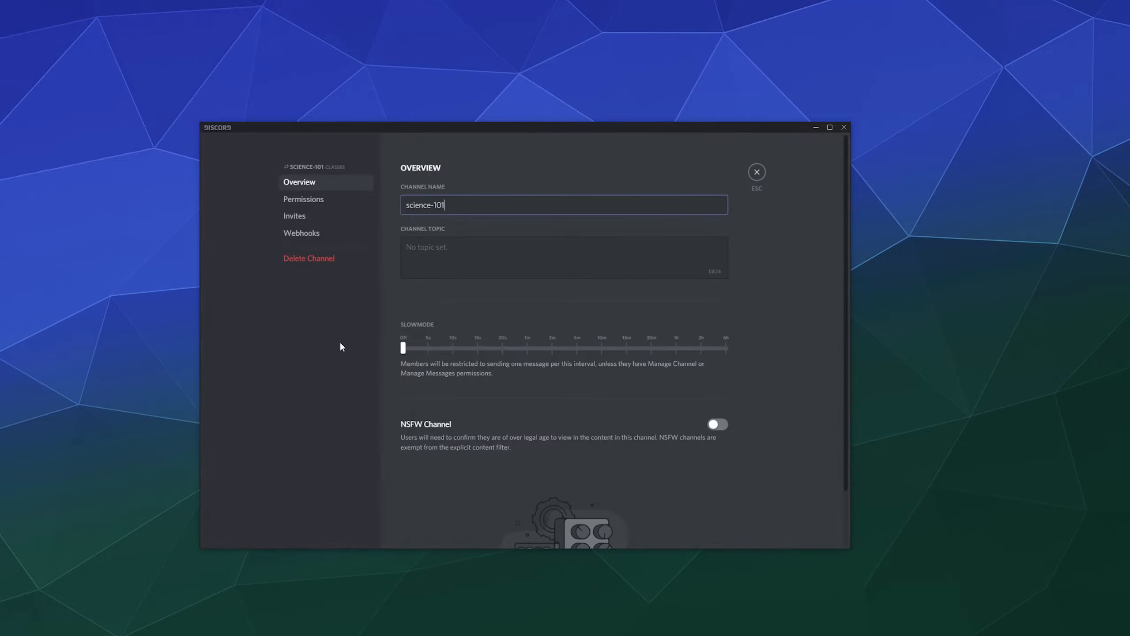
pyautogui.click(332, 259)
pyautogui.click(608, 367)
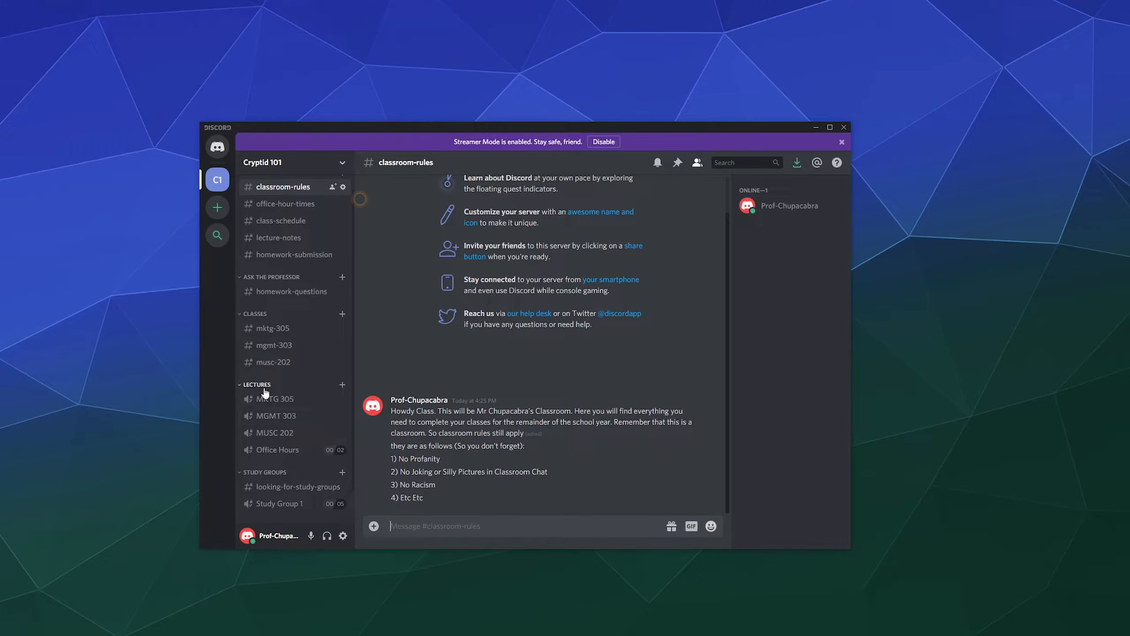
# Allow the MKTG 305 role View Channel and Connect in the MKTG 305 voice channel.
pyautogui.click(343, 399)
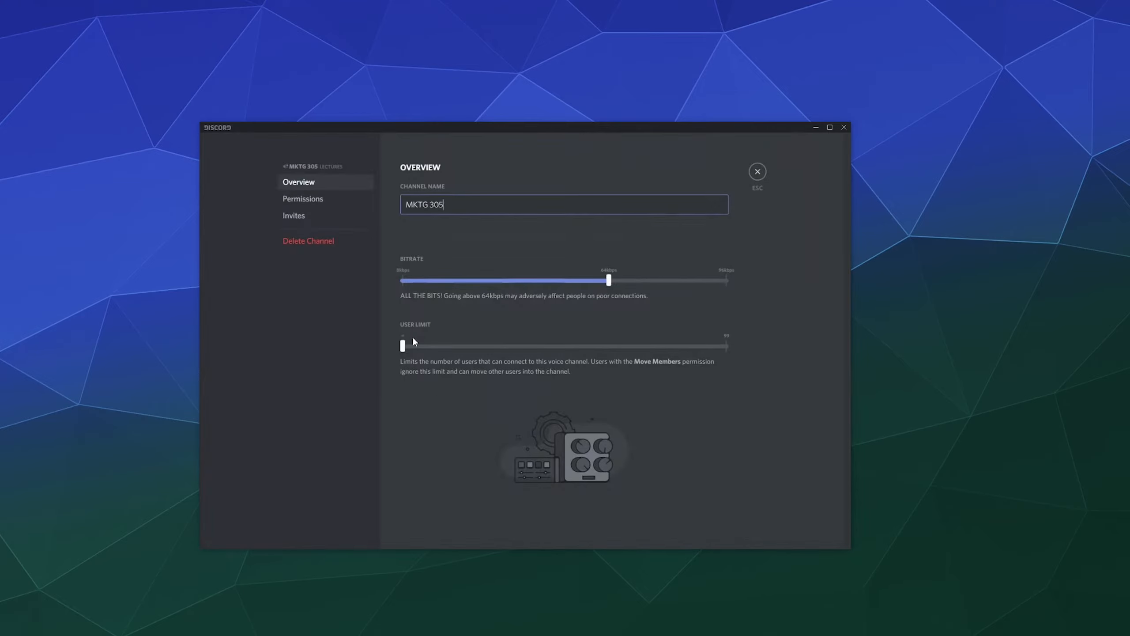
pyautogui.click(320, 200)
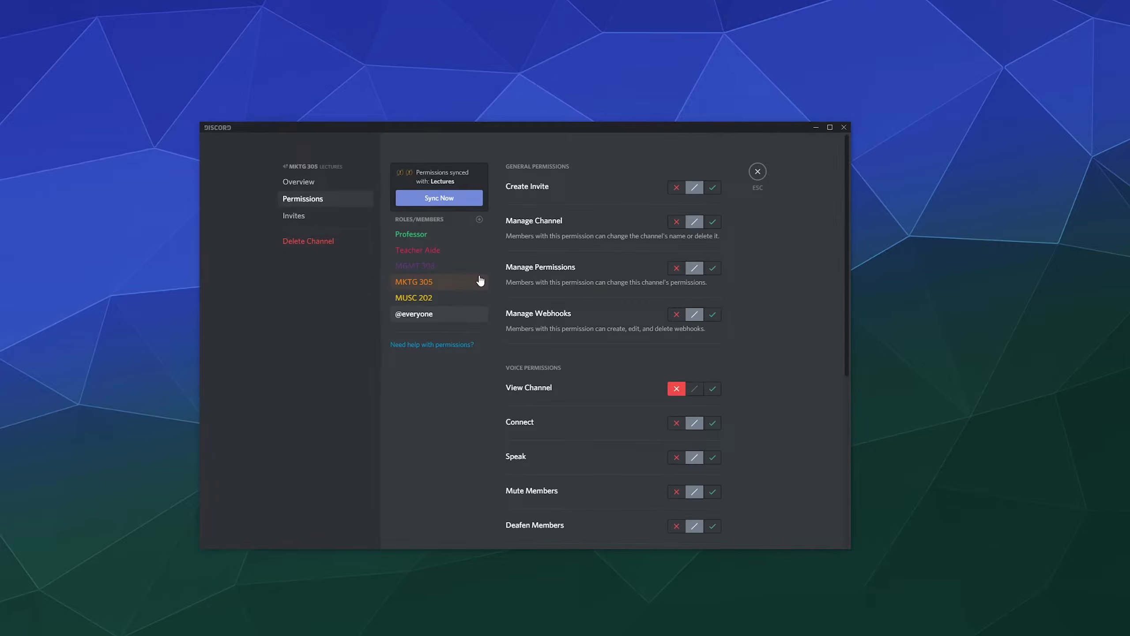
pyautogui.click(469, 287)
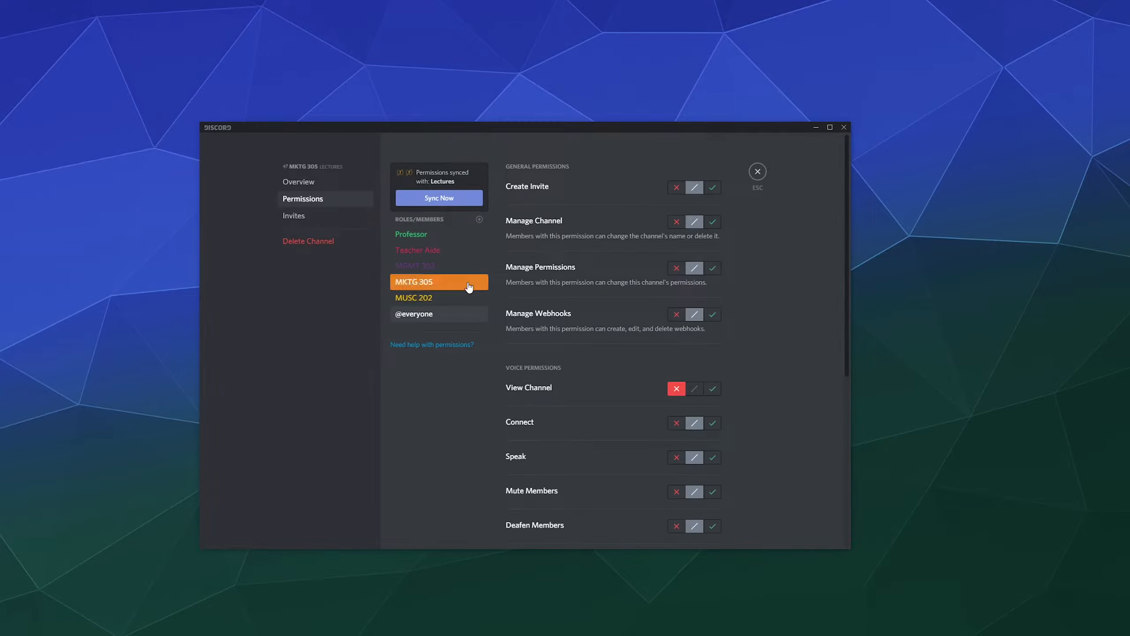
pyautogui.scroll(-3, 630, 362)
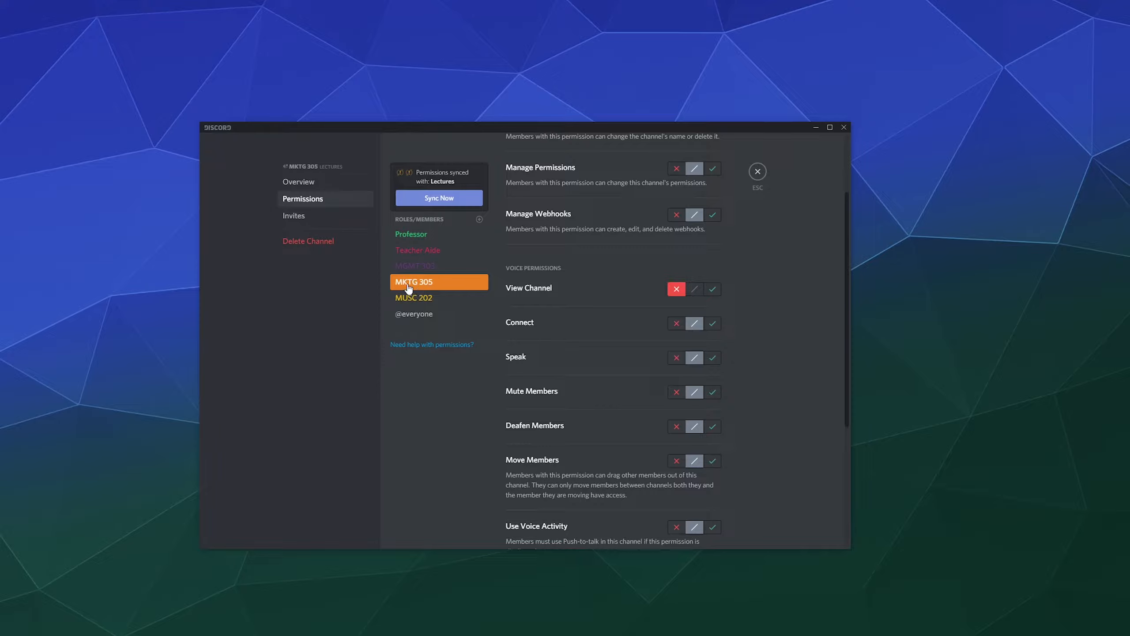
pyautogui.click(711, 288)
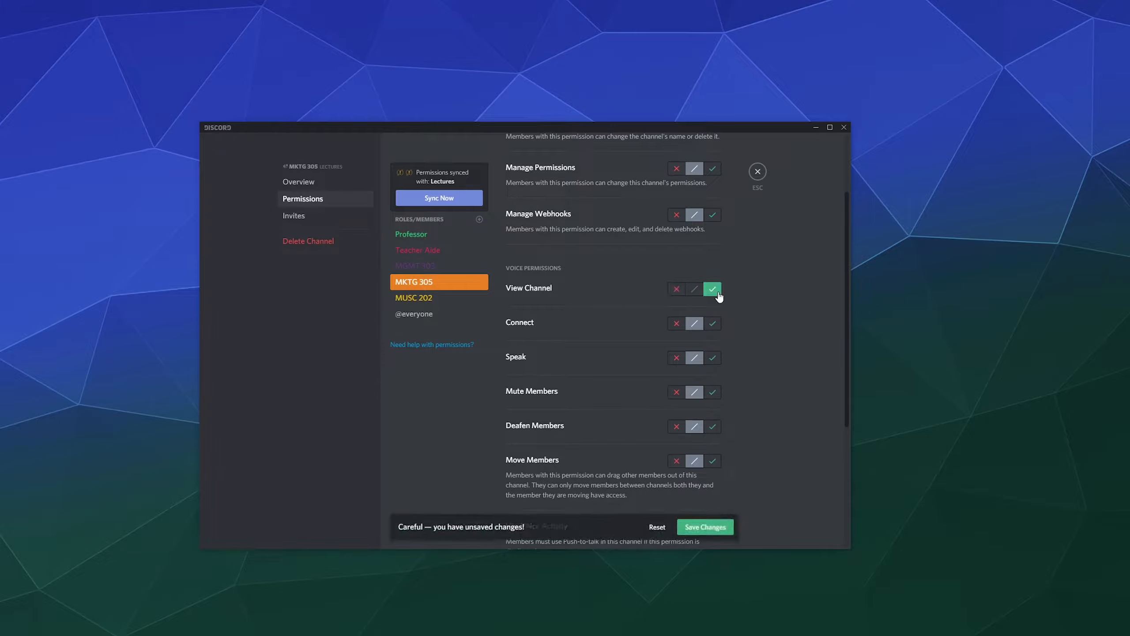
pyautogui.click(713, 324)
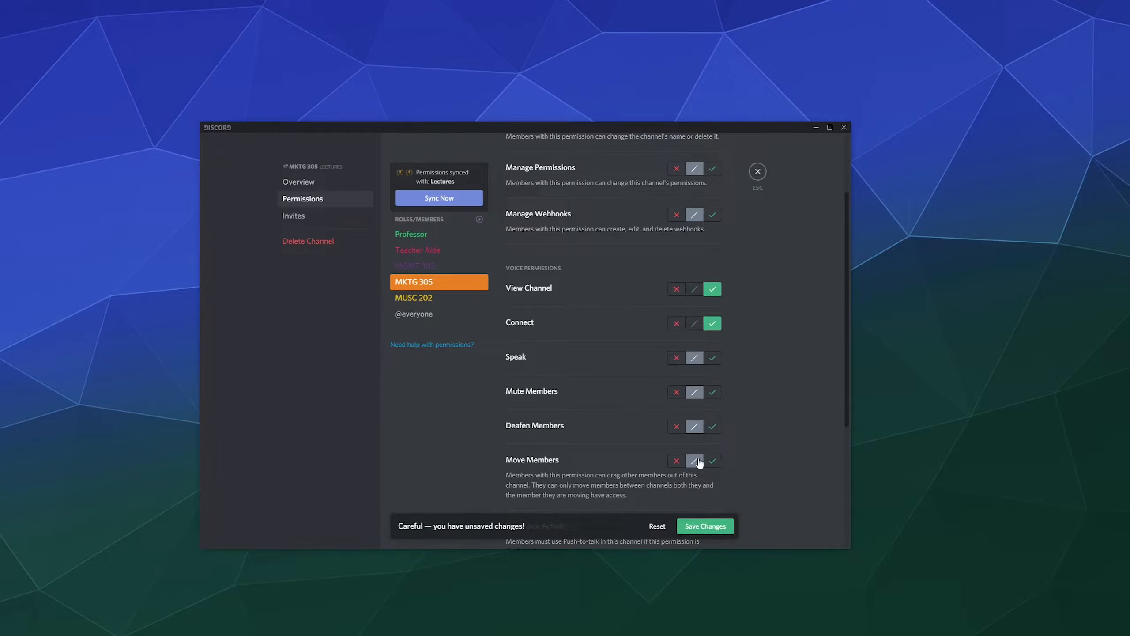
# Leave voice activity at its default, save the MKTG 305 permissions, and close the settings.
pyautogui.scroll(-2, 759, 356)
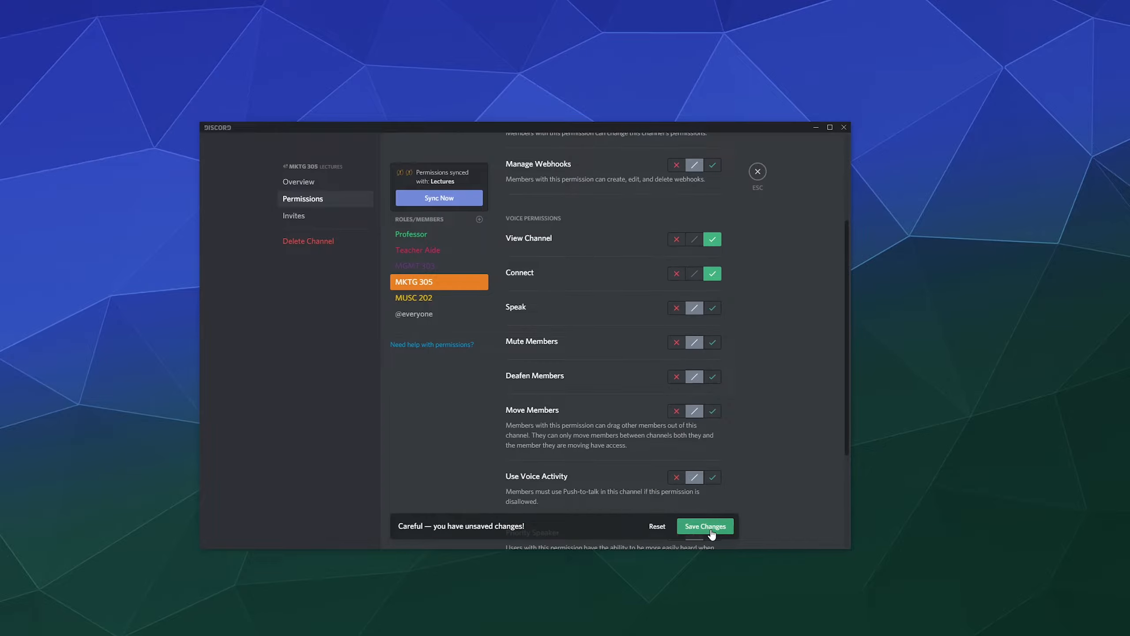
pyautogui.scroll(-5, 700, 462)
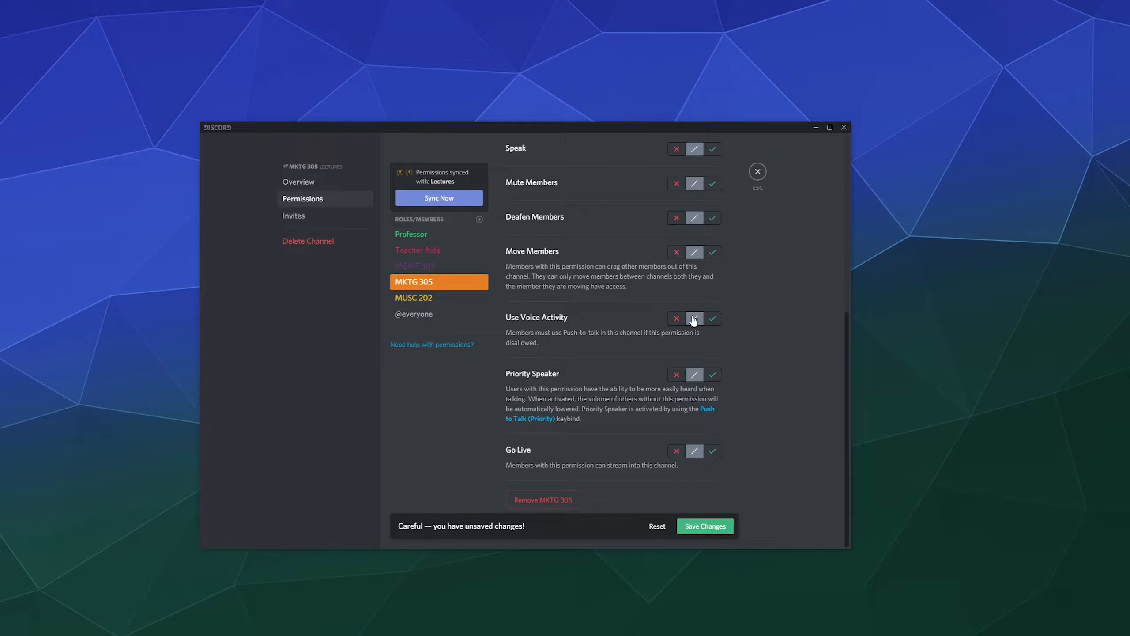
pyautogui.click(676, 318)
pyautogui.click(694, 319)
pyautogui.click(697, 526)
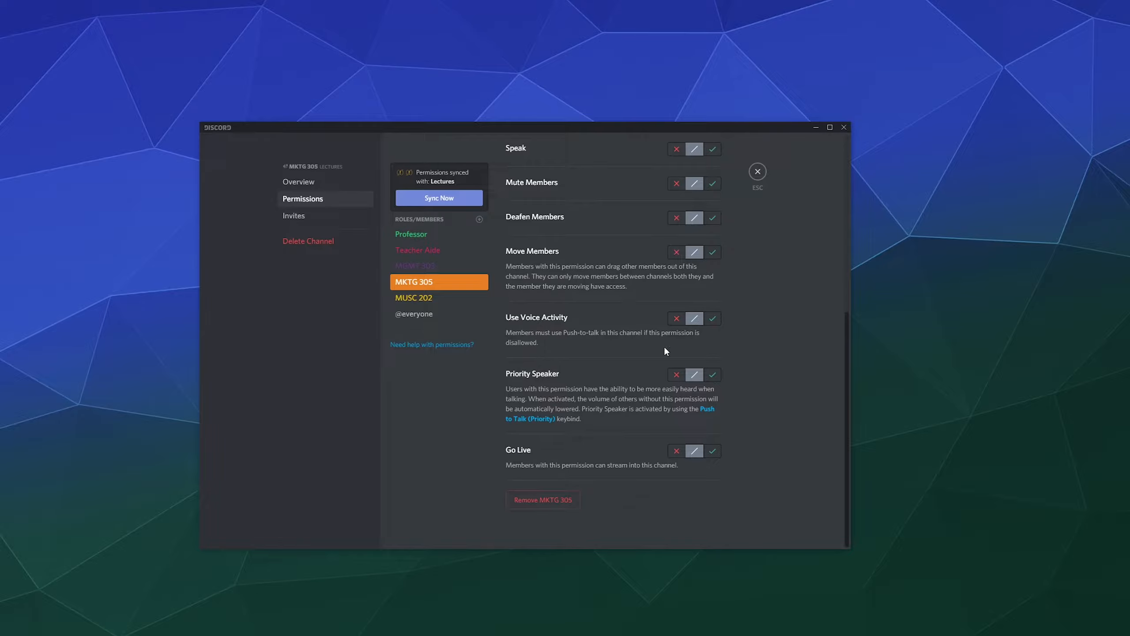
pyautogui.scroll(6, 624, 372)
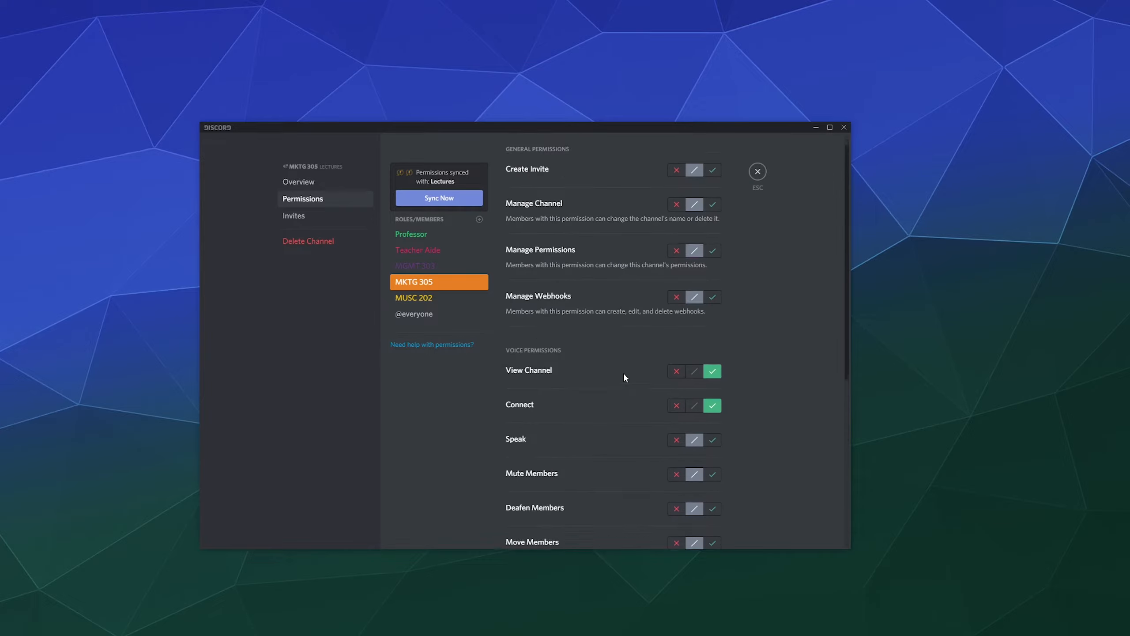
pyautogui.click(764, 176)
pyautogui.scroll(-2, 330, 356)
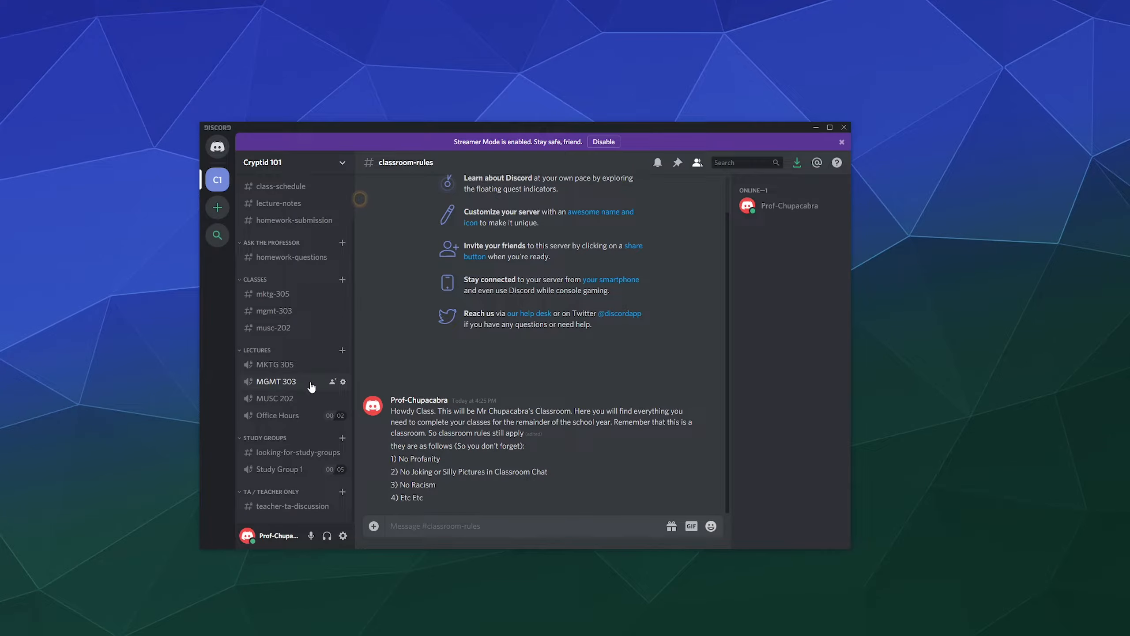
# Grant the MGMT 303 role Connect and Speak in the MGMT 303 voice channel and save.
pyautogui.click(343, 381)
pyautogui.click(317, 201)
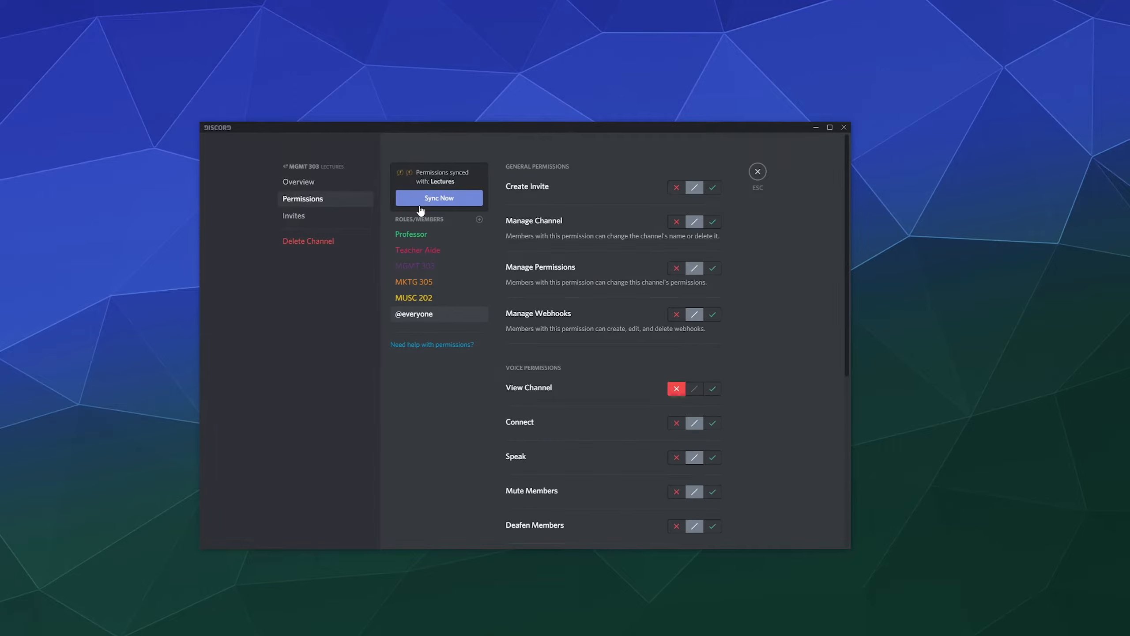
pyautogui.click(428, 268)
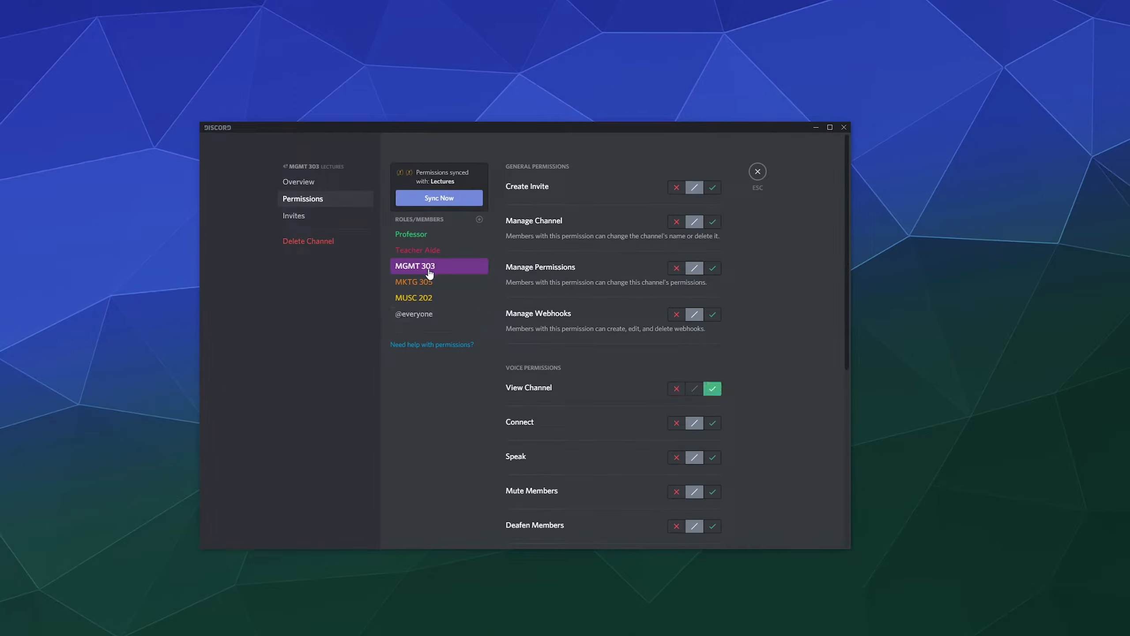
pyautogui.click(712, 423)
pyautogui.click(712, 457)
pyautogui.click(707, 525)
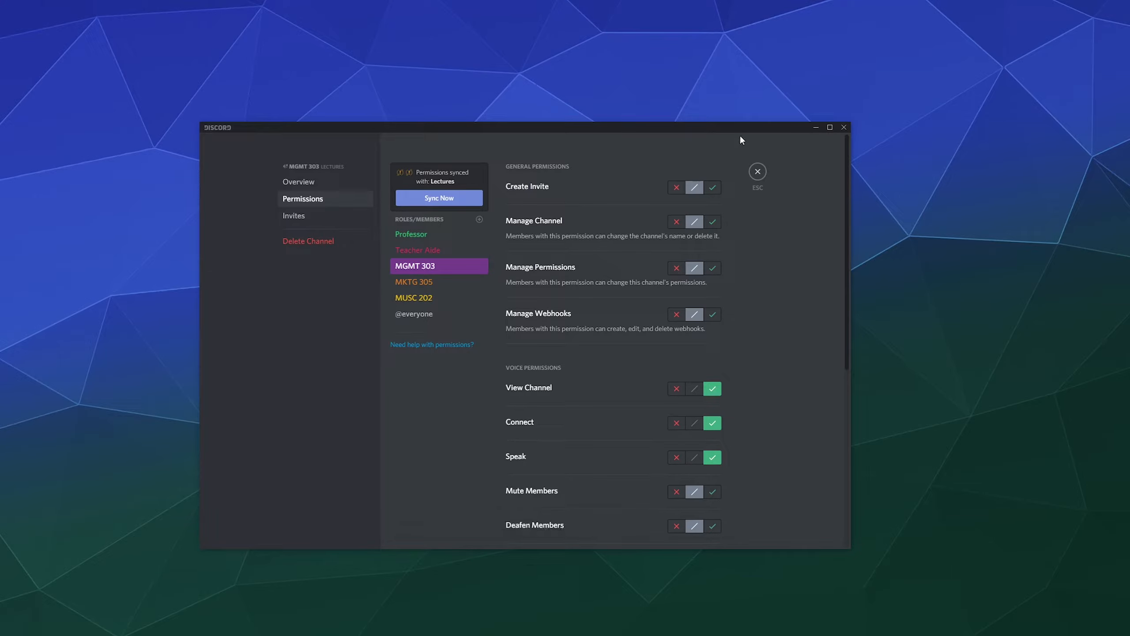
pyautogui.click(758, 172)
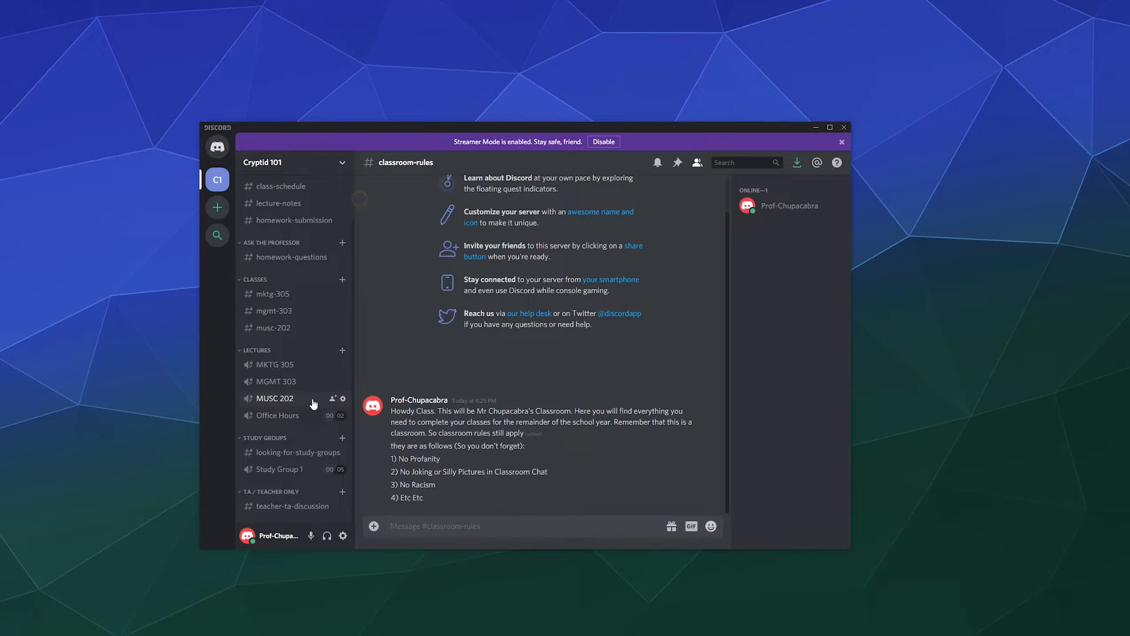
# Grant the MUSC 202 role Connect and Speak in the MUSC 202 voice channel and save.
pyautogui.click(342, 399)
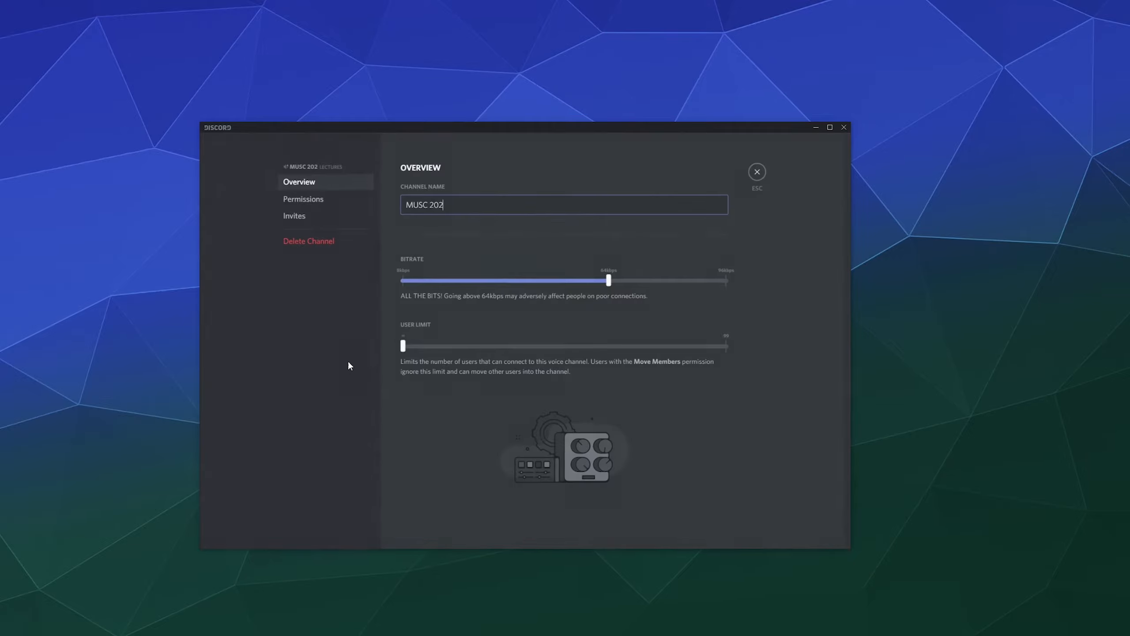
pyautogui.click(313, 198)
pyautogui.click(422, 299)
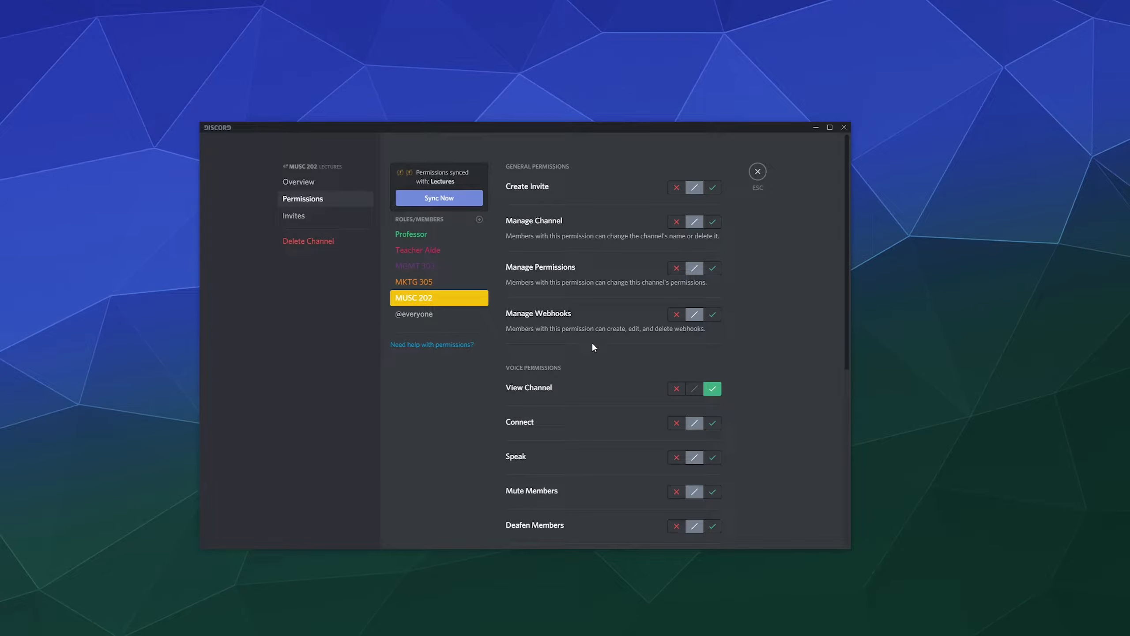
pyautogui.click(712, 423)
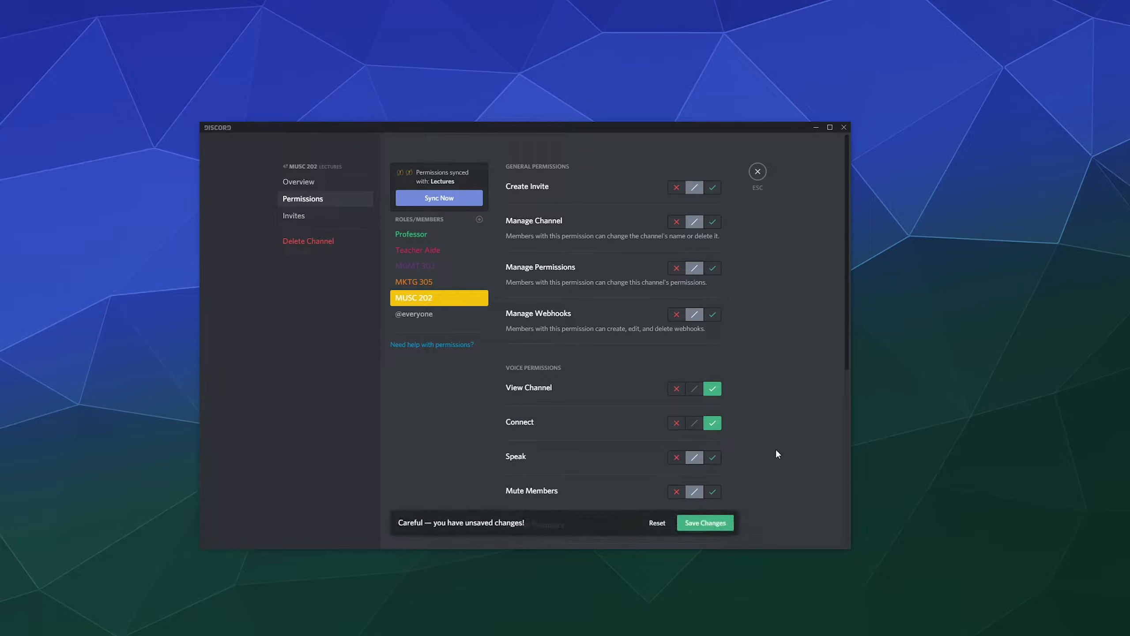
pyautogui.click(713, 457)
pyautogui.click(716, 524)
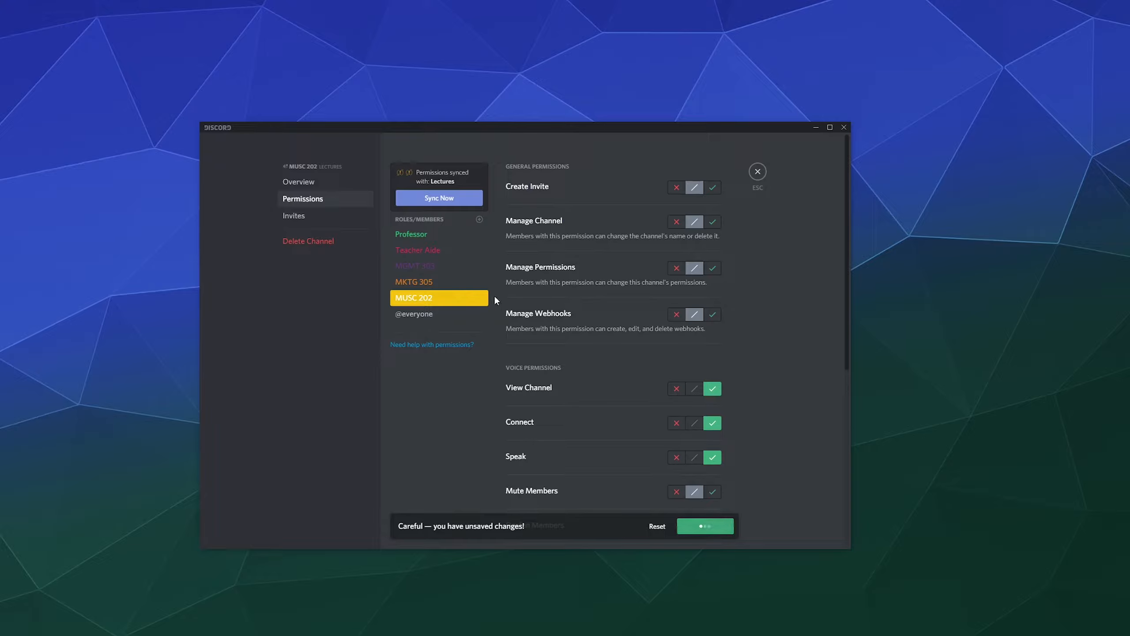
pyautogui.click(757, 171)
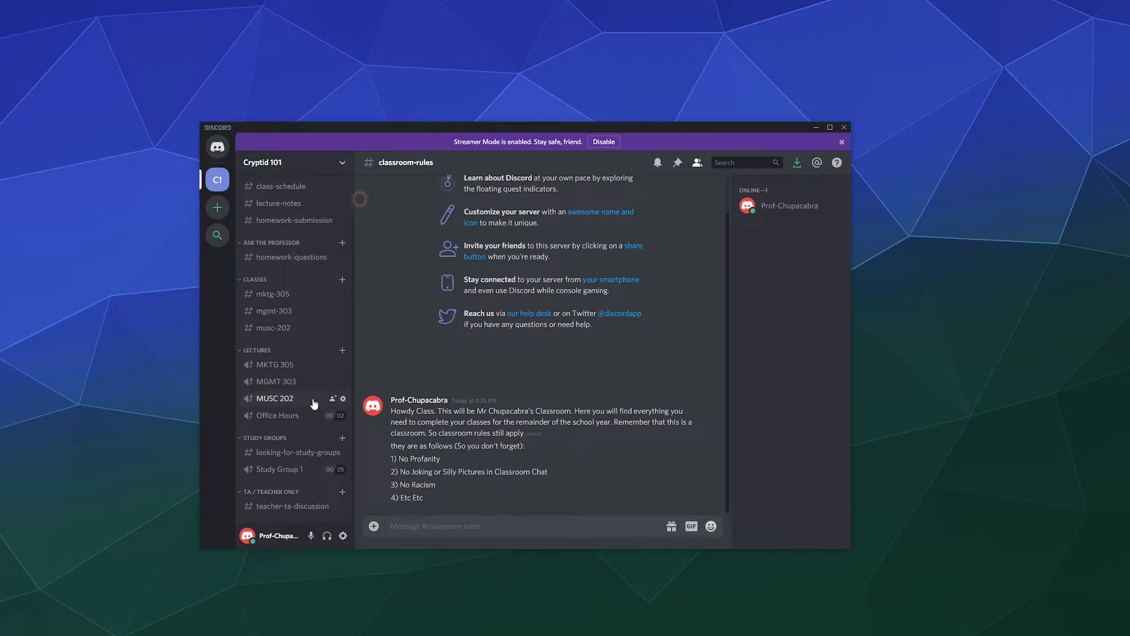
# Deny Connect on the Office Hours voice channel for the MUSC 202, MKTG 305 and MGMT 303 roles.
pyautogui.scroll(2, 313, 399)
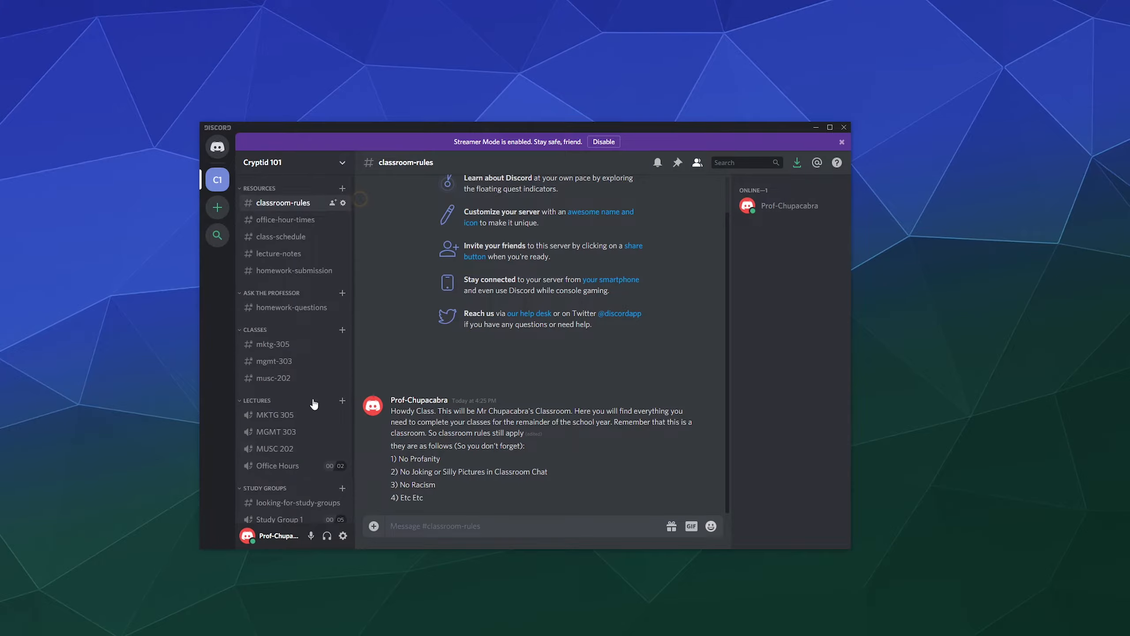
pyautogui.scroll(-2, 308, 470)
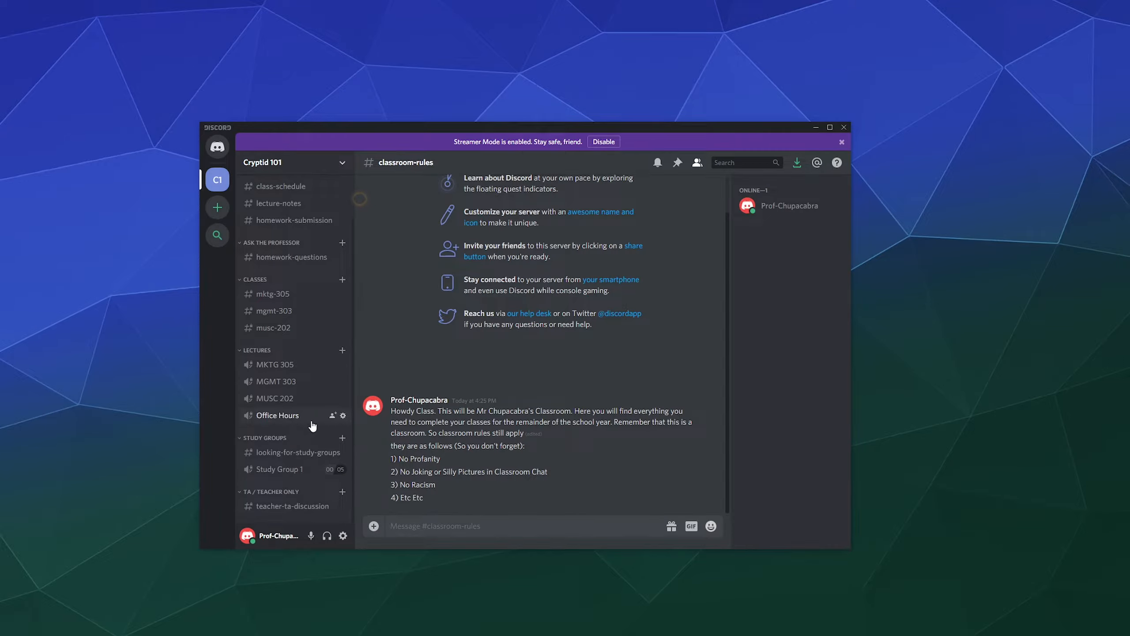
pyautogui.click(343, 415)
pyautogui.click(311, 200)
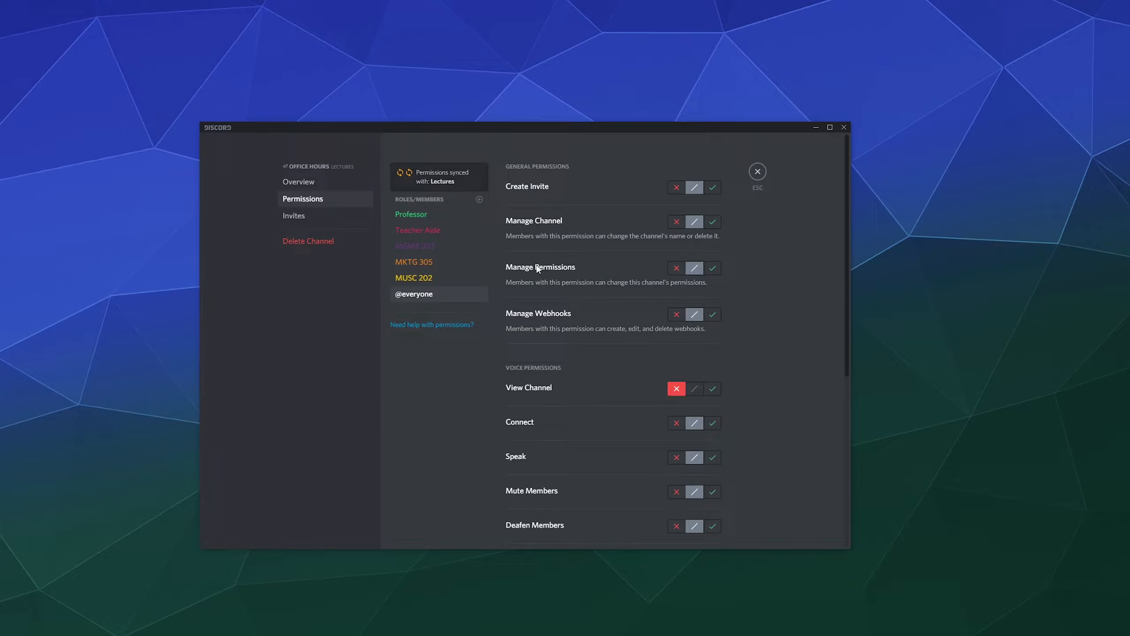
pyautogui.click(454, 278)
pyautogui.click(452, 265)
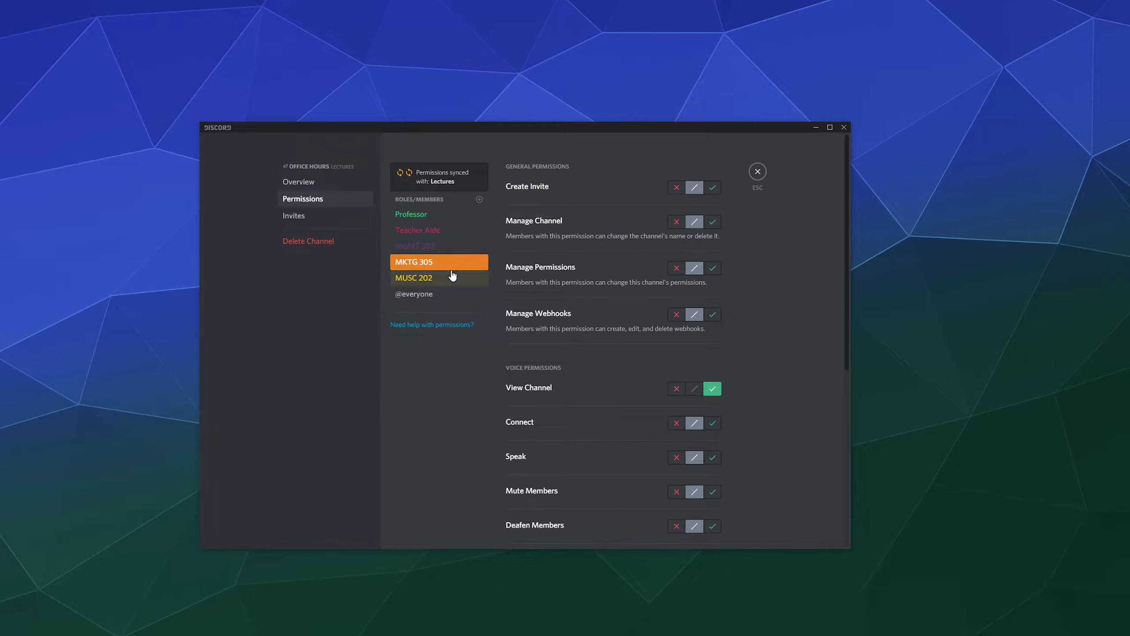
pyautogui.click(452, 277)
pyautogui.click(678, 425)
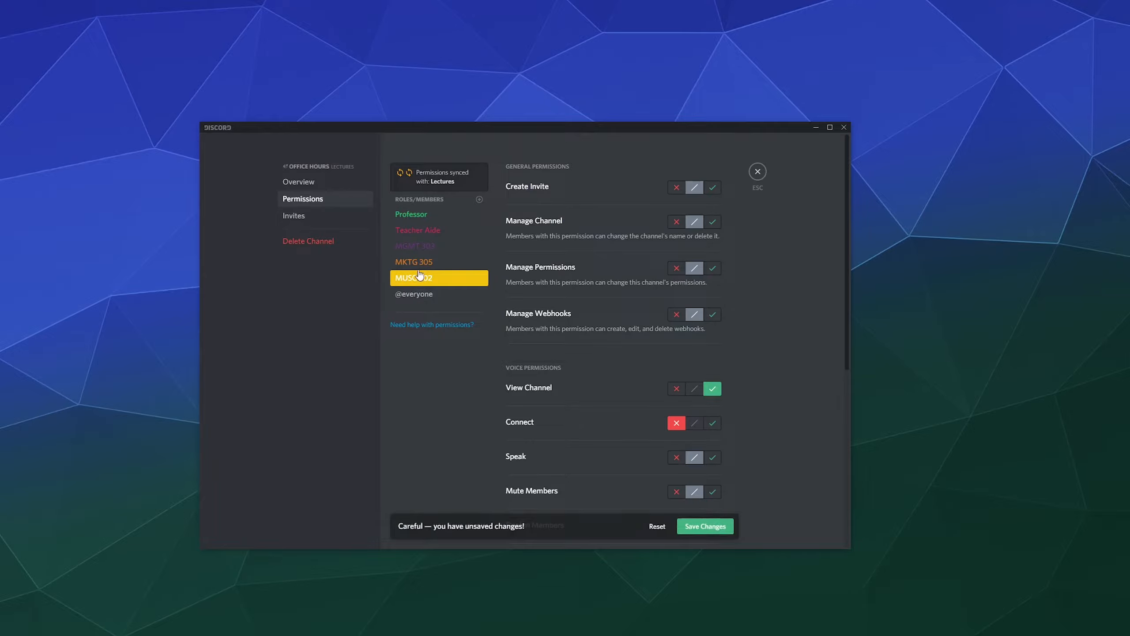
pyautogui.click(458, 265)
pyautogui.click(677, 425)
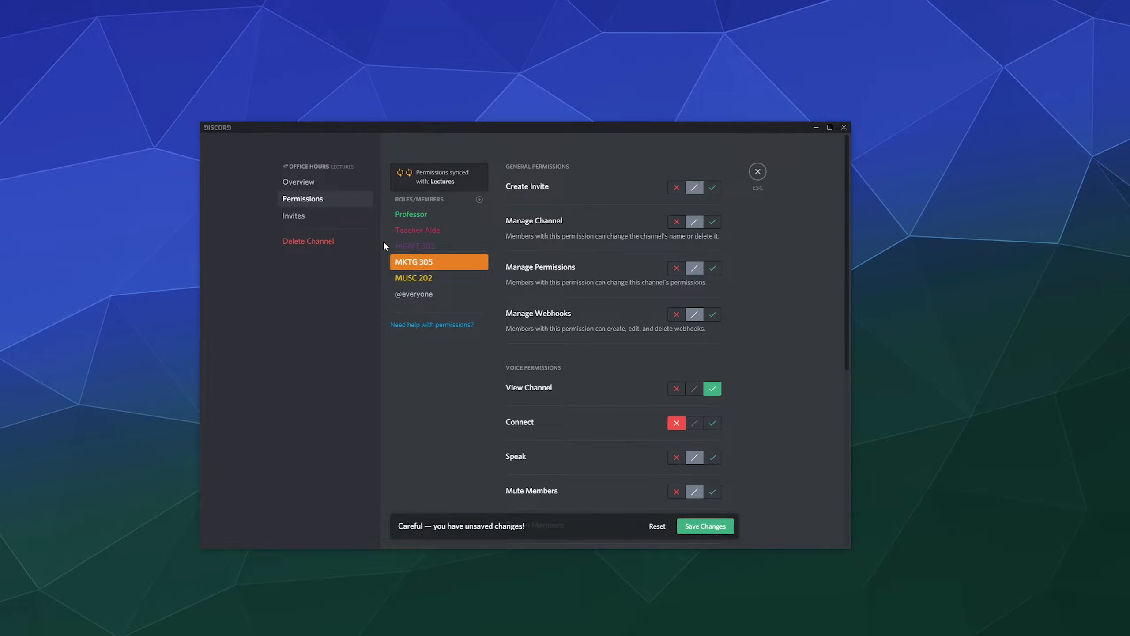
pyautogui.click(419, 247)
pyautogui.click(677, 424)
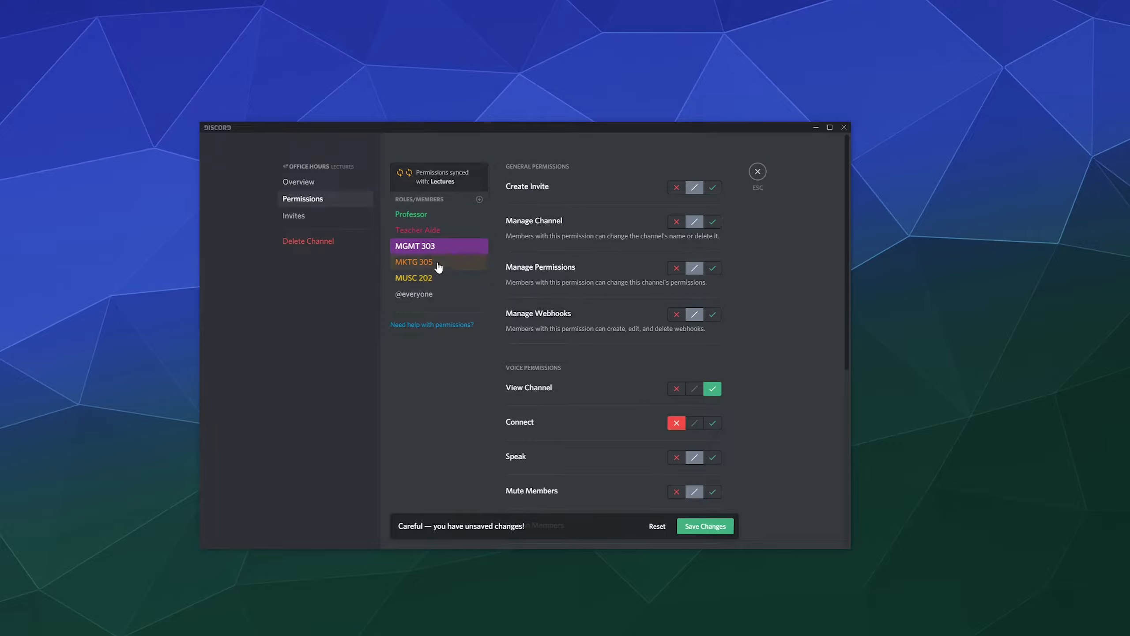
# Recheck the roles' Connect settings, save the permission changes and close channel settings.
pyautogui.click(440, 231)
pyautogui.click(439, 247)
pyautogui.click(438, 261)
pyautogui.click(439, 278)
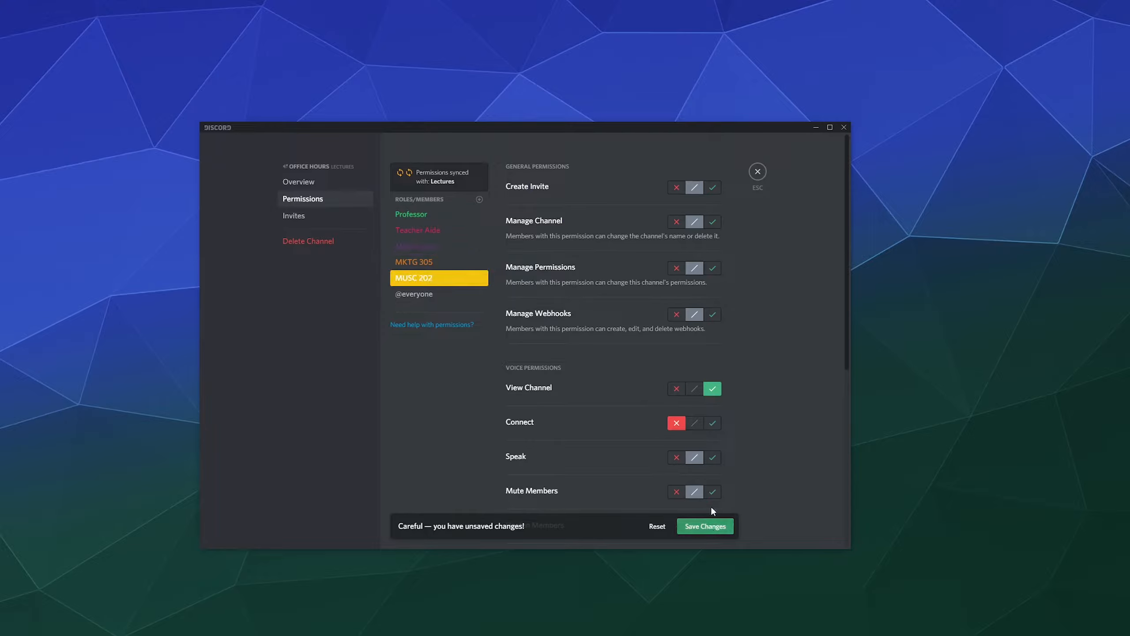
pyautogui.click(708, 525)
pyautogui.click(758, 171)
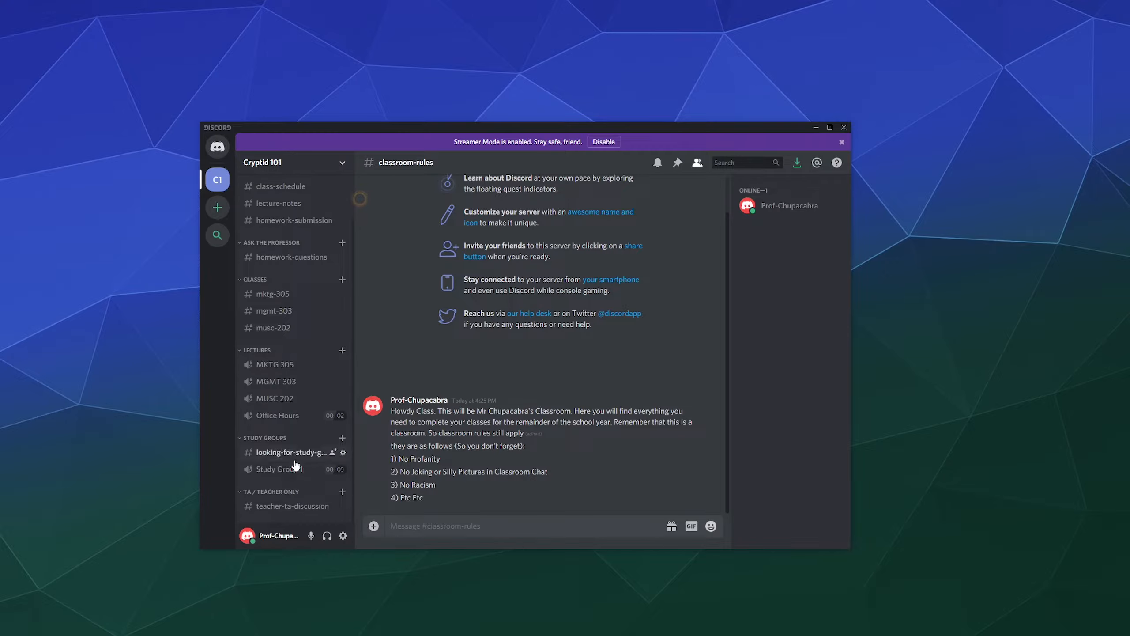
# Open the permission settings of the teacher-ta-discussion channel.
pyautogui.click(285, 454)
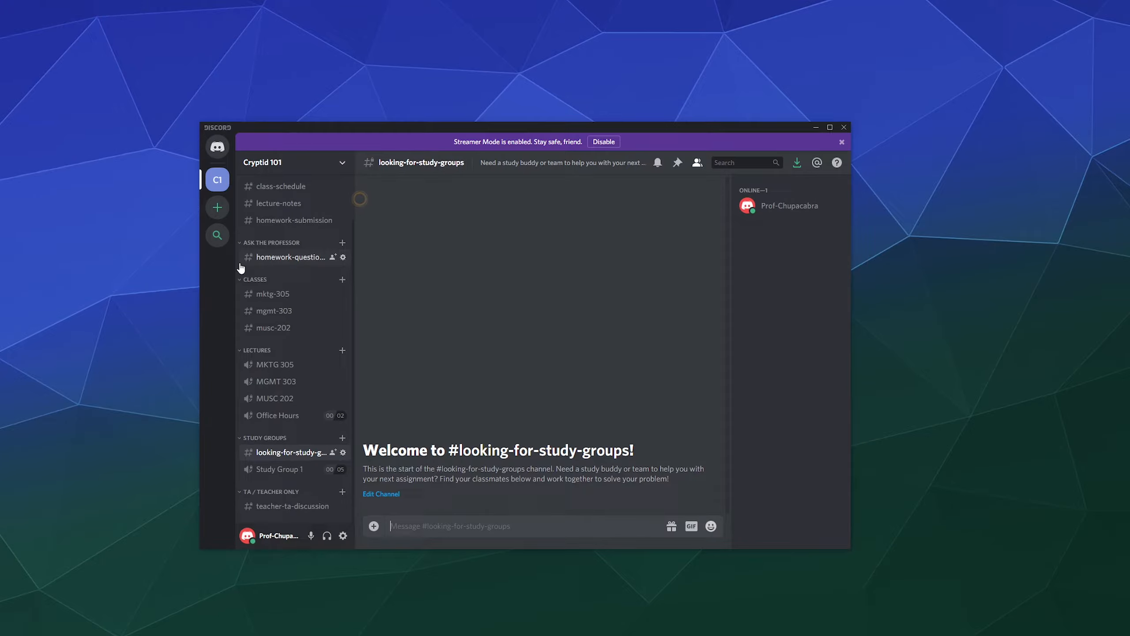
pyautogui.click(291, 506)
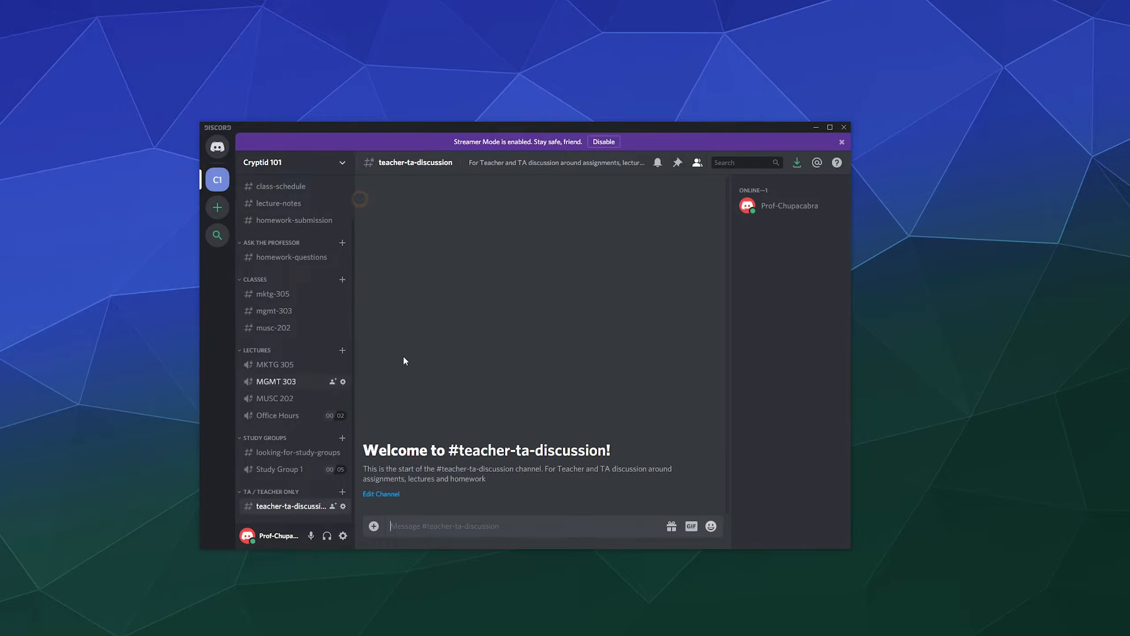
pyautogui.click(342, 507)
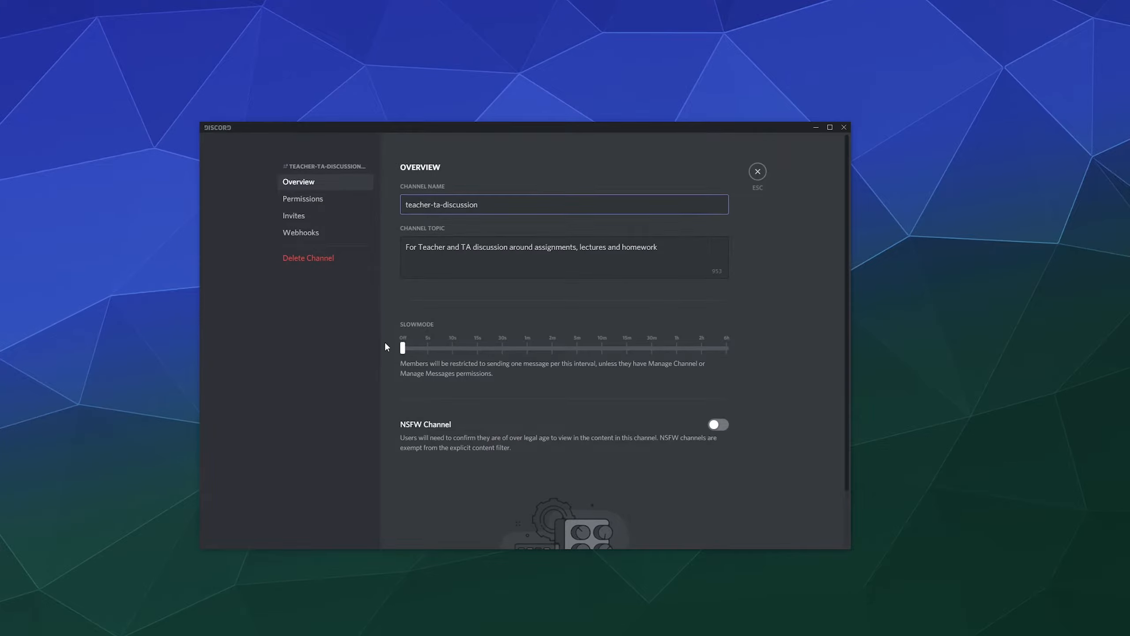
pyautogui.click(329, 204)
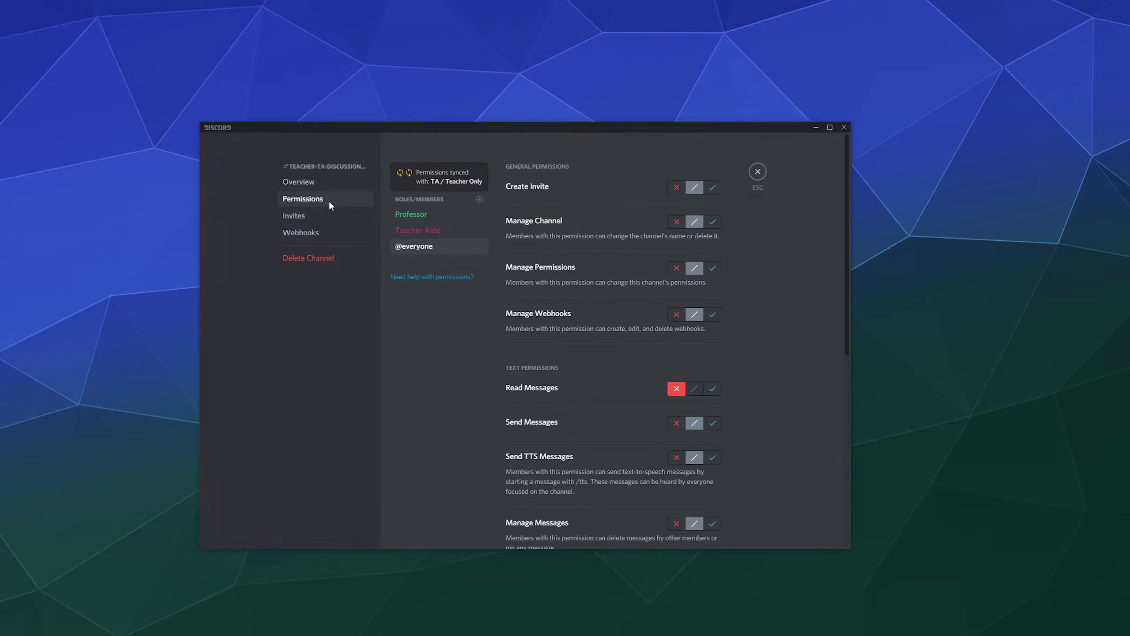
# Review the Teacher Aide and Professor role permissions, then close the channel settings.
pyautogui.click(433, 235)
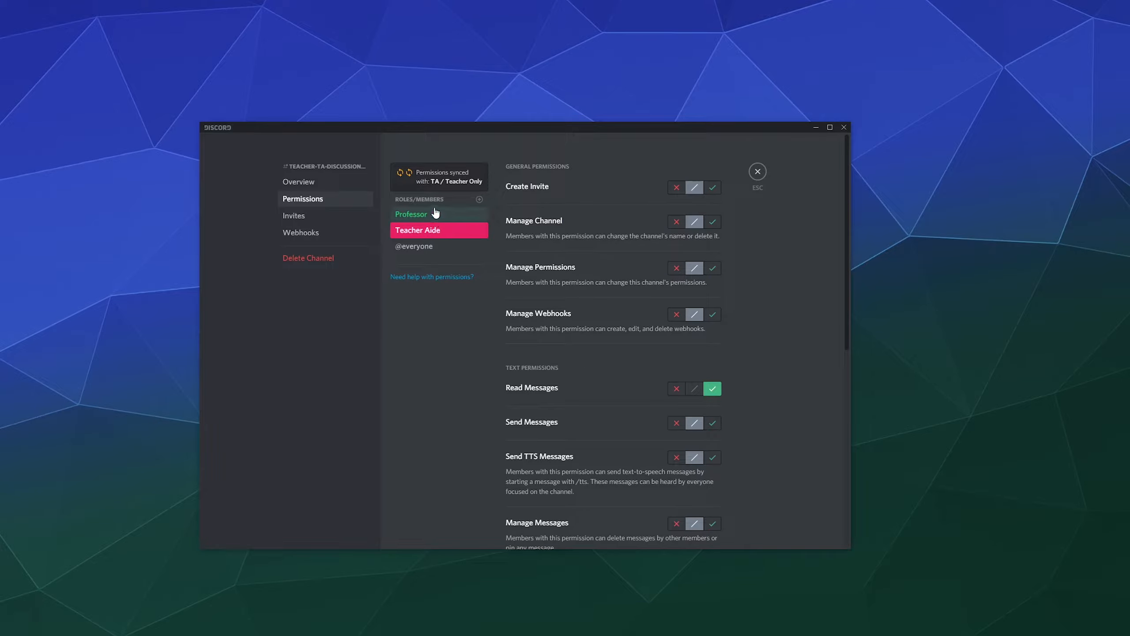
pyautogui.click(434, 214)
pyautogui.click(757, 171)
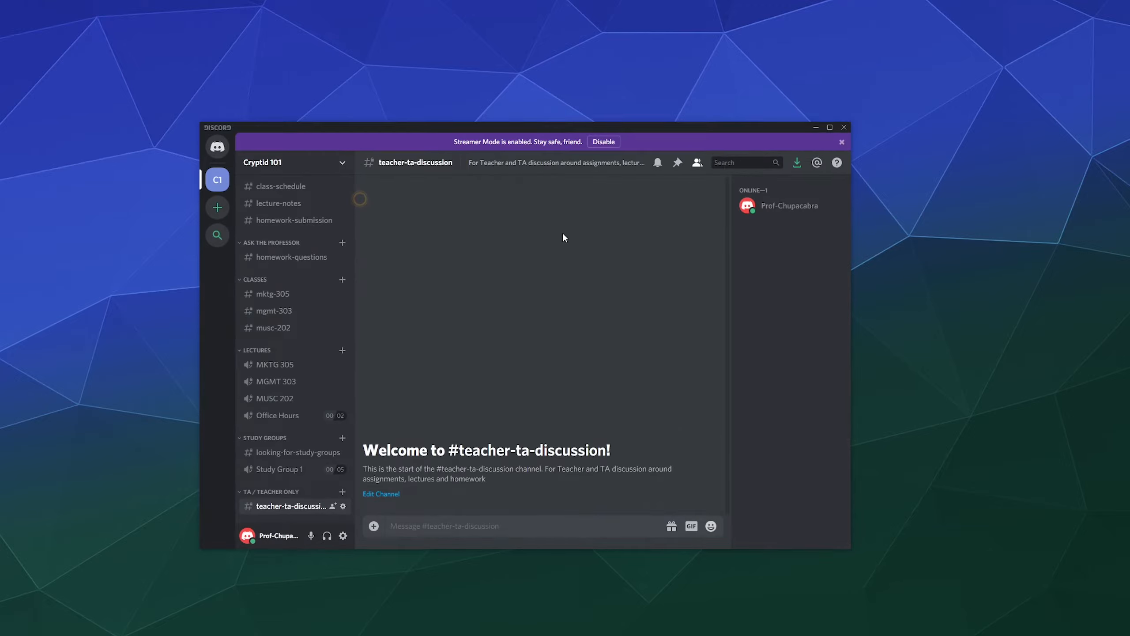
pyautogui.scroll(2, 303, 407)
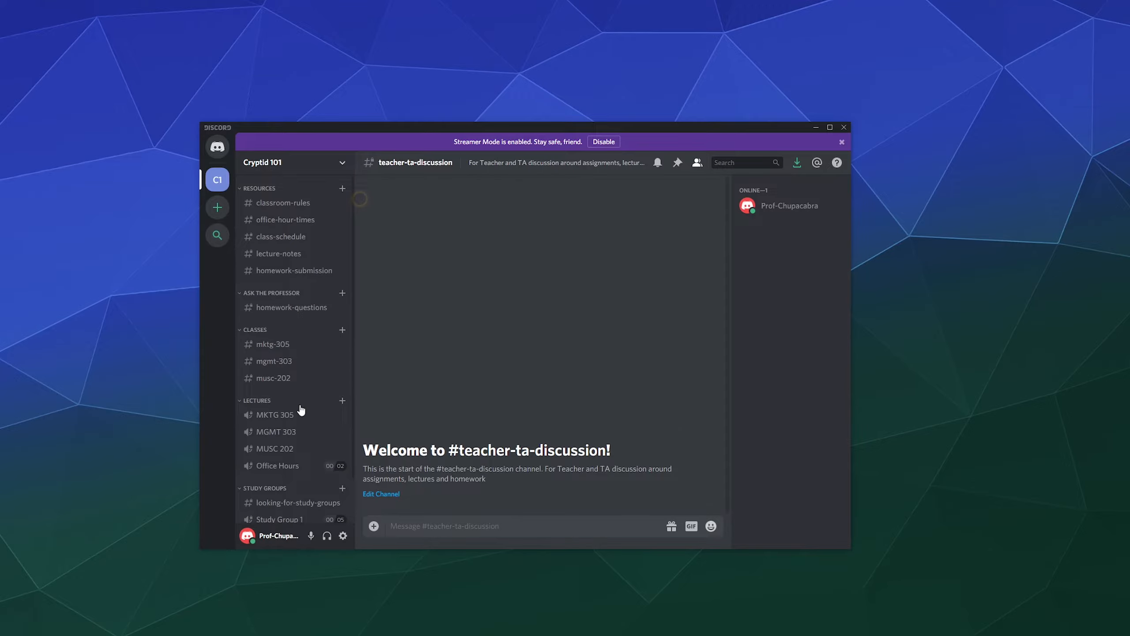
pyautogui.click(343, 165)
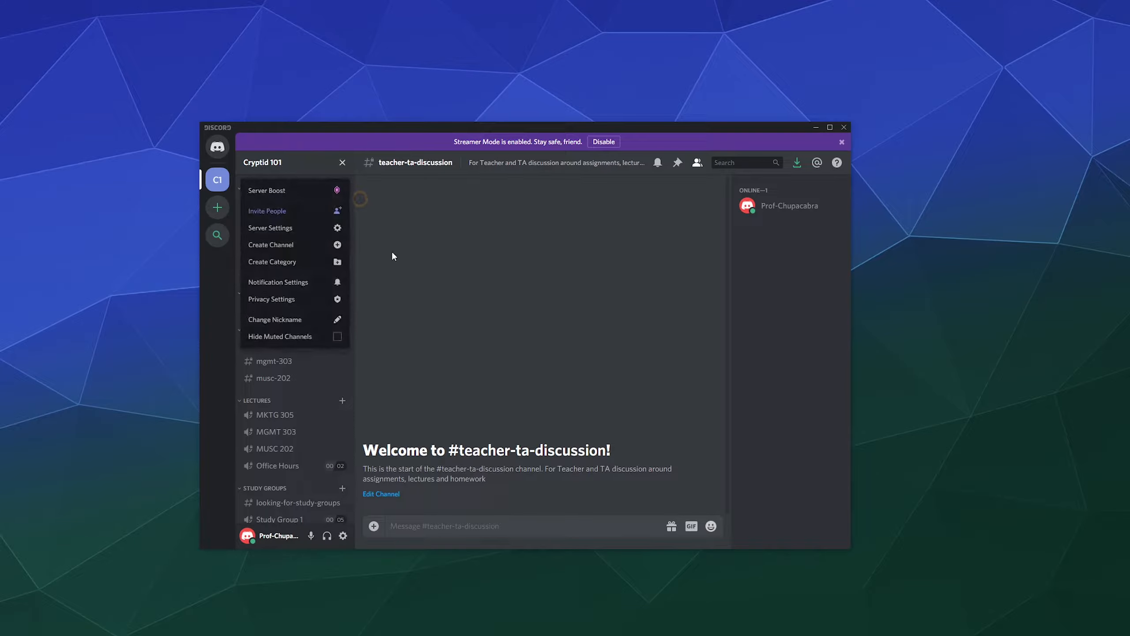
pyautogui.click(286, 234)
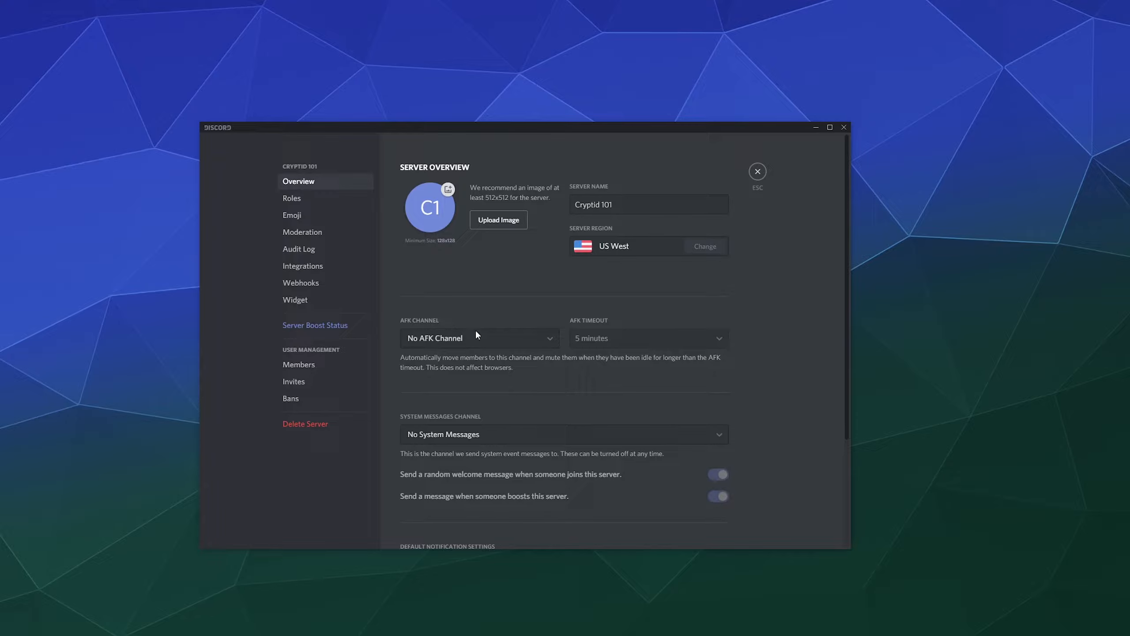
pyautogui.scroll(-3, 730, 283)
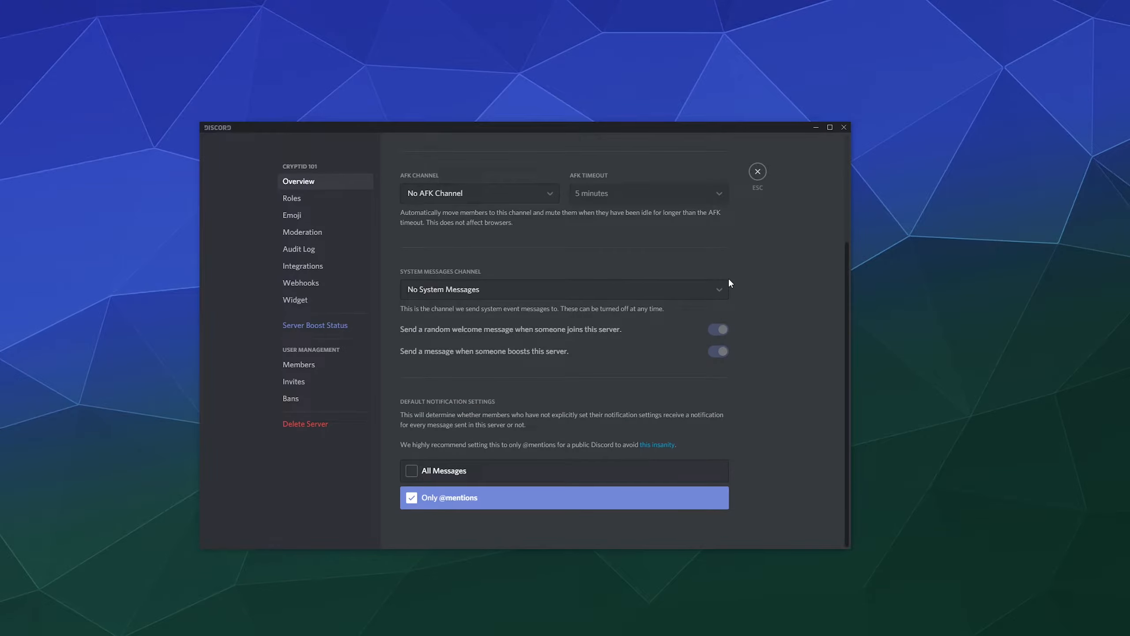
pyautogui.scroll(3, 730, 282)
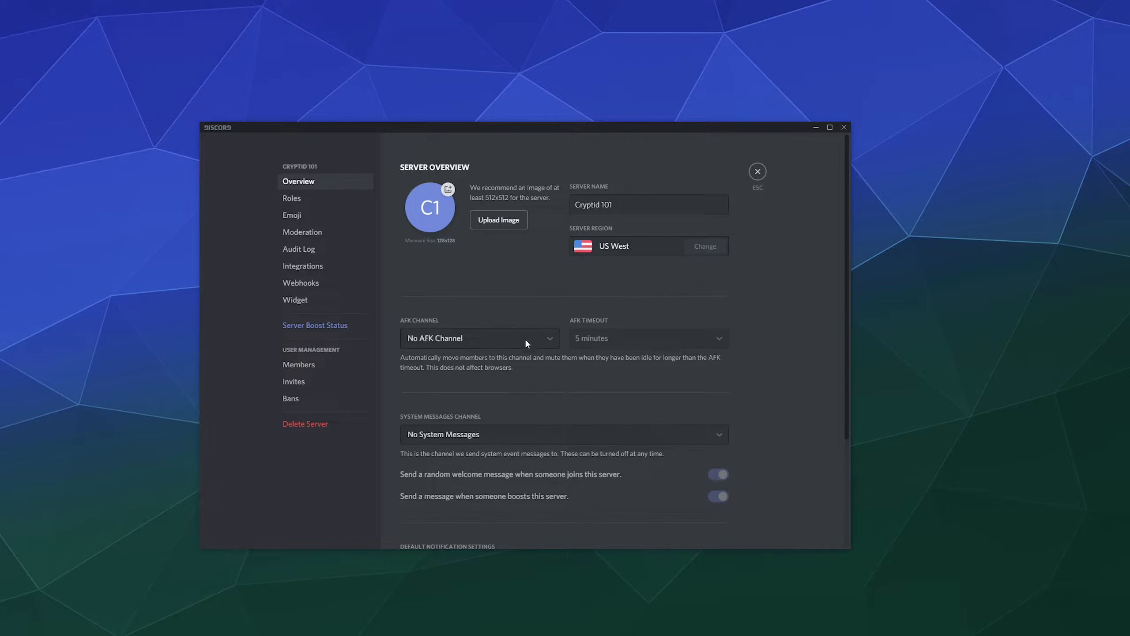
pyautogui.click(769, 176)
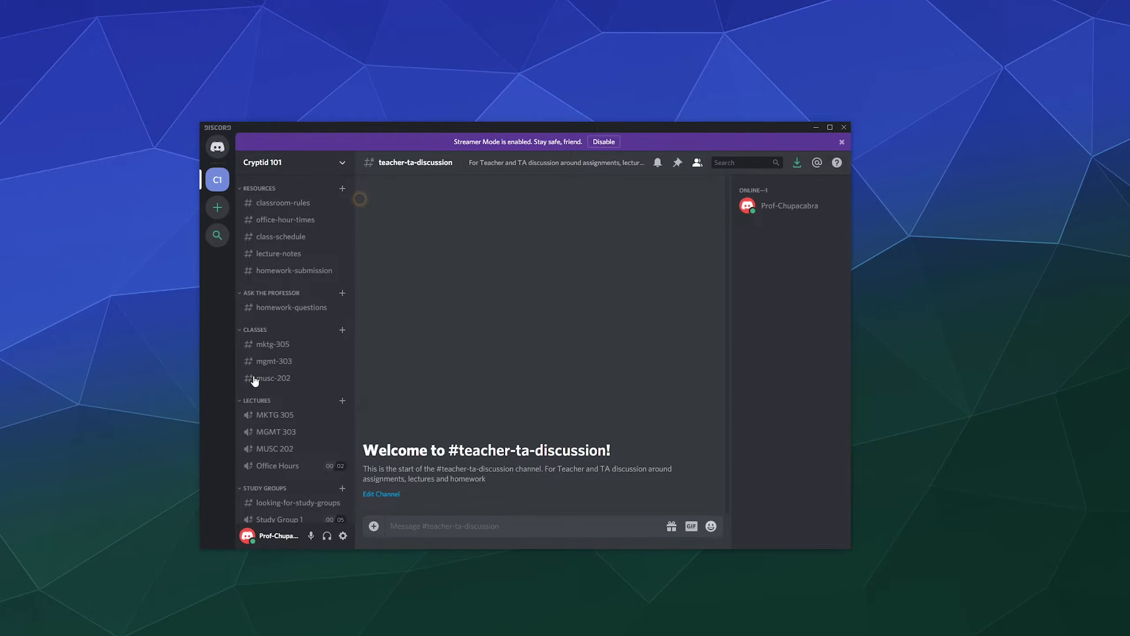
# Create a category named 'Misc' from the channel list's right-click menu.
pyautogui.scroll(-2, 279, 366)
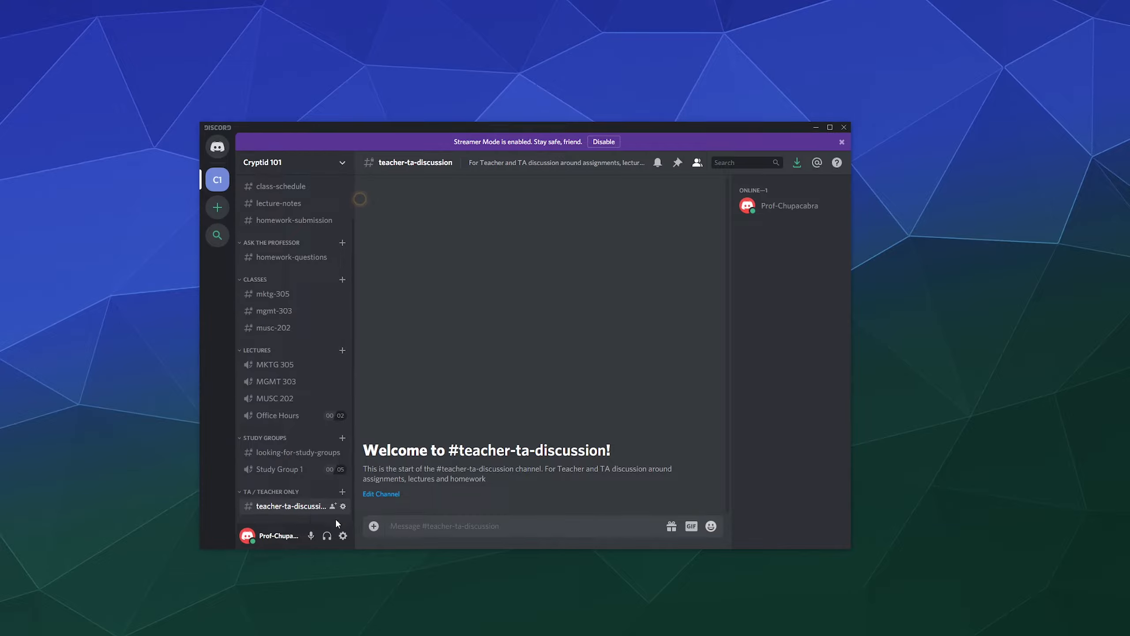
pyautogui.rightClick(334, 518)
pyautogui.click(377, 515)
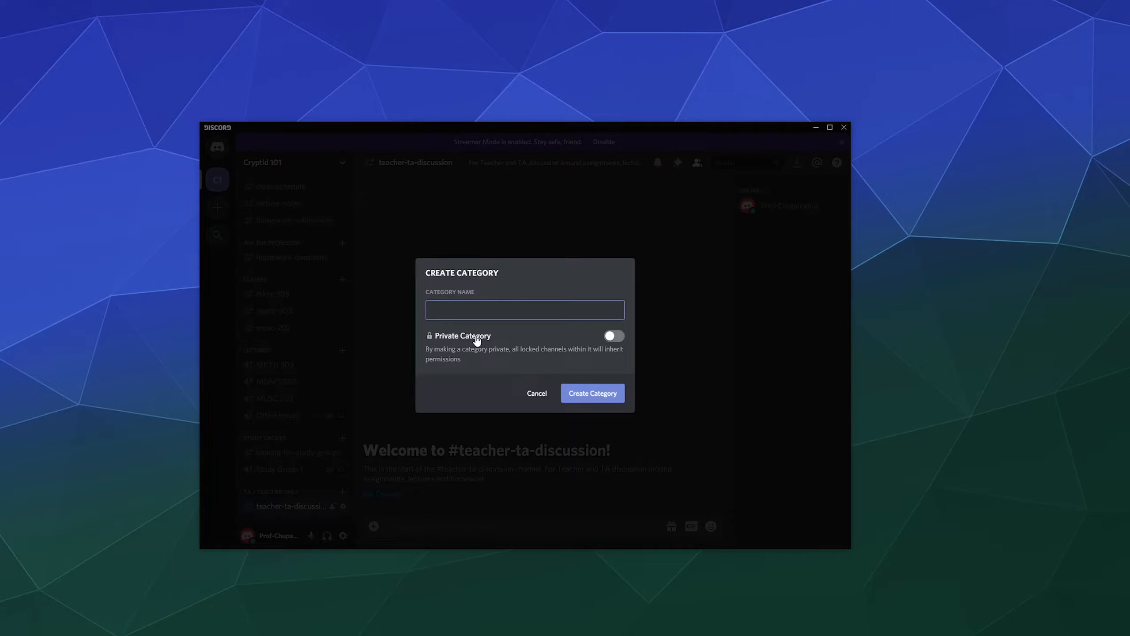
pyautogui.write('Misc')
pyautogui.click(612, 394)
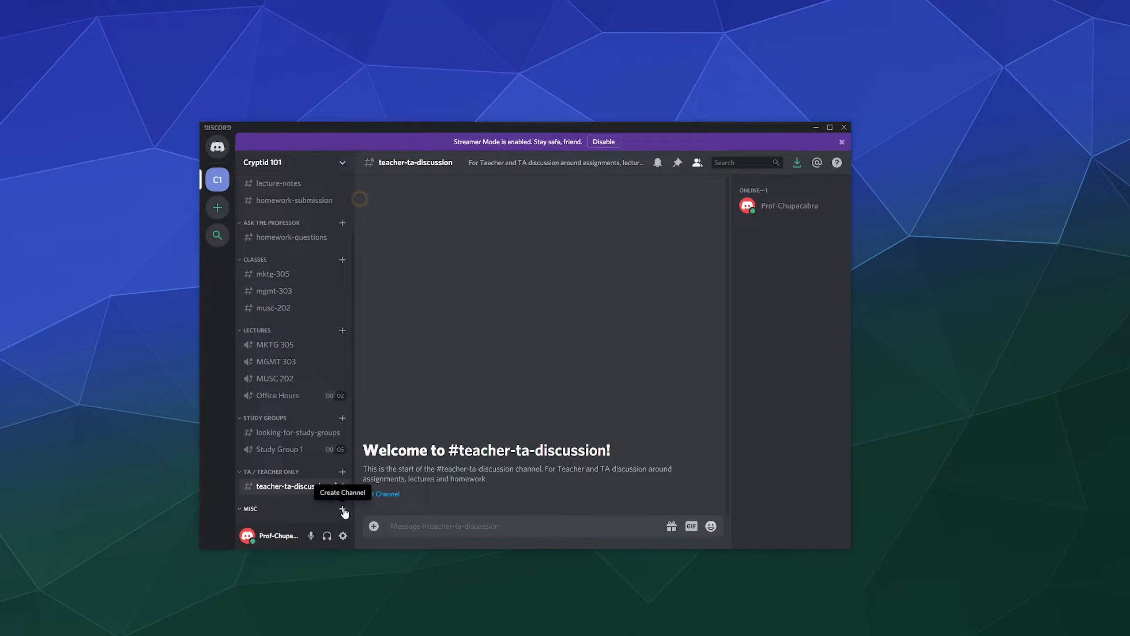
# Create a voice channel named 'AFK-Away From Keyboard' inside the Misc category.
pyautogui.click(343, 508)
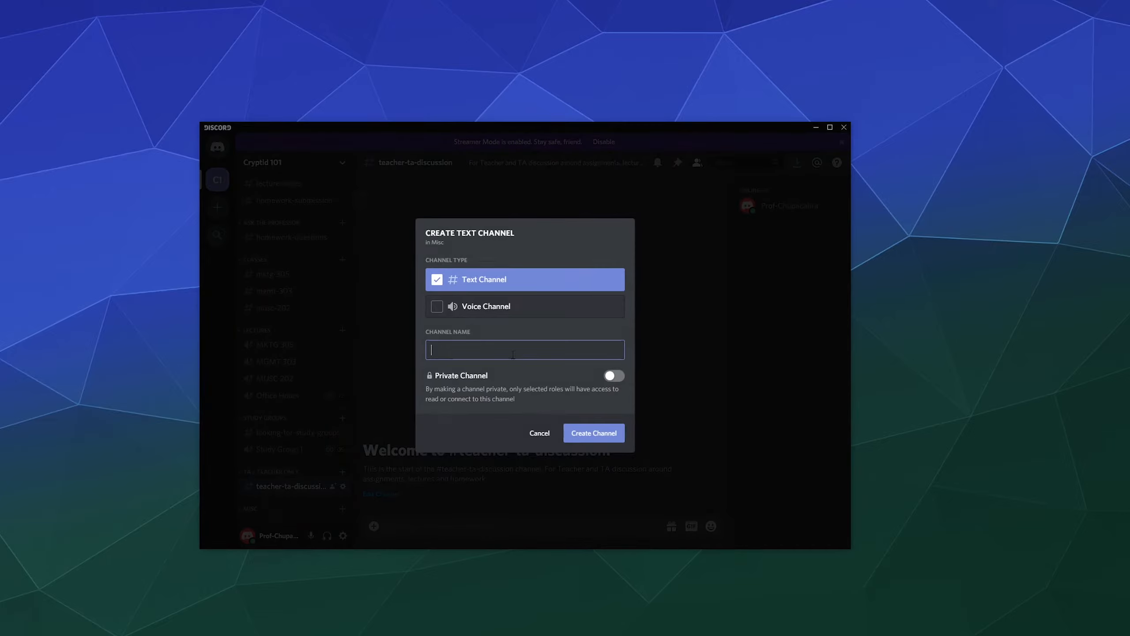
pyautogui.write('a')
pyautogui.write('afk')
pyautogui.click(534, 316)
pyautogui.doubleClick(530, 351)
pyautogui.press('BackSpace')
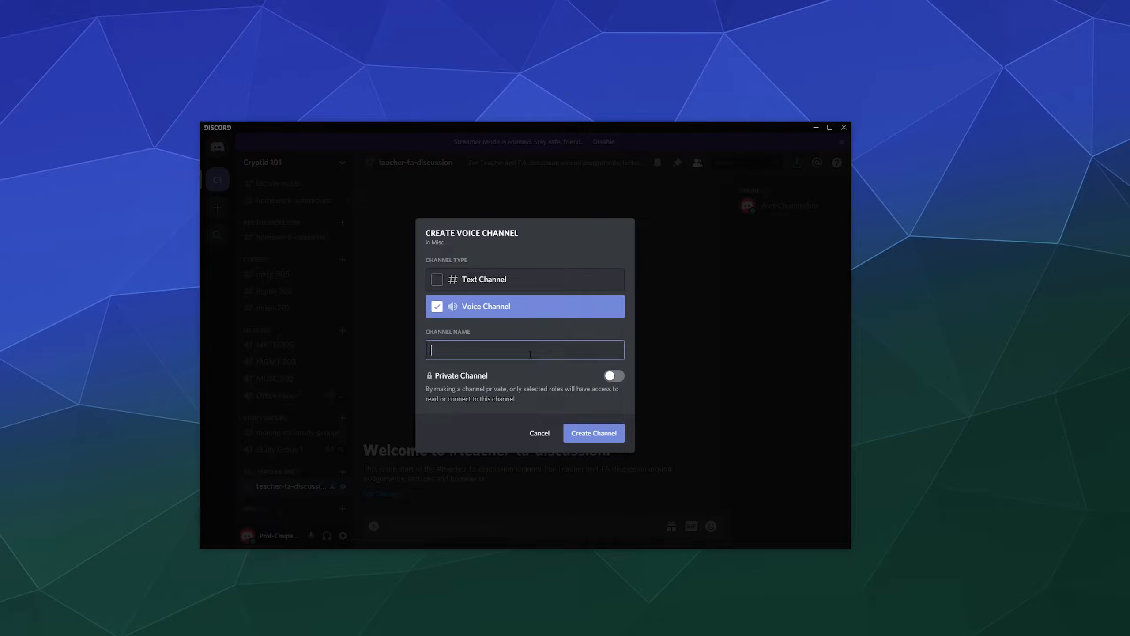
pyautogui.write('AFK')
pyautogui.write('Away From Keyboard')
pyautogui.click(582, 434)
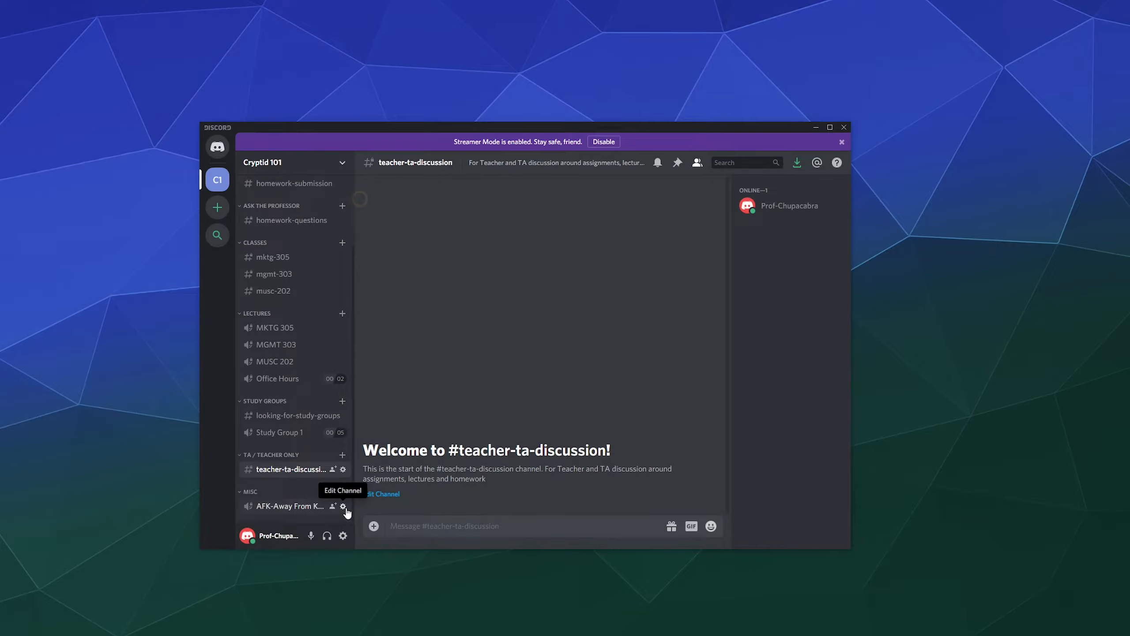
pyautogui.click(342, 507)
pyautogui.click(312, 199)
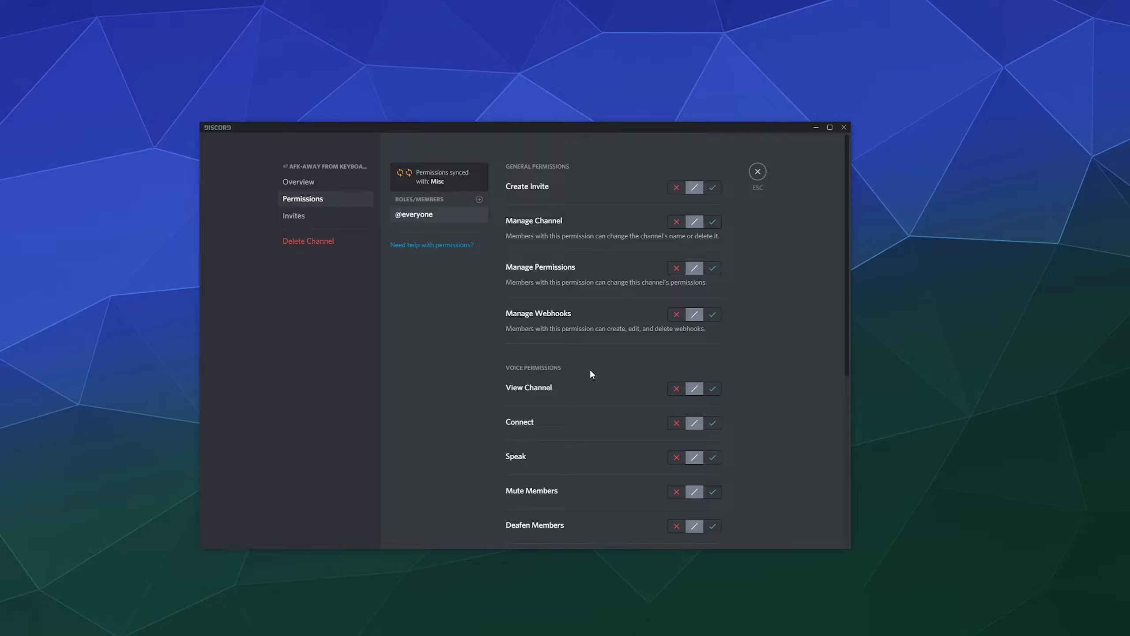
pyautogui.scroll(-8, 590, 372)
pyautogui.scroll(8, 591, 367)
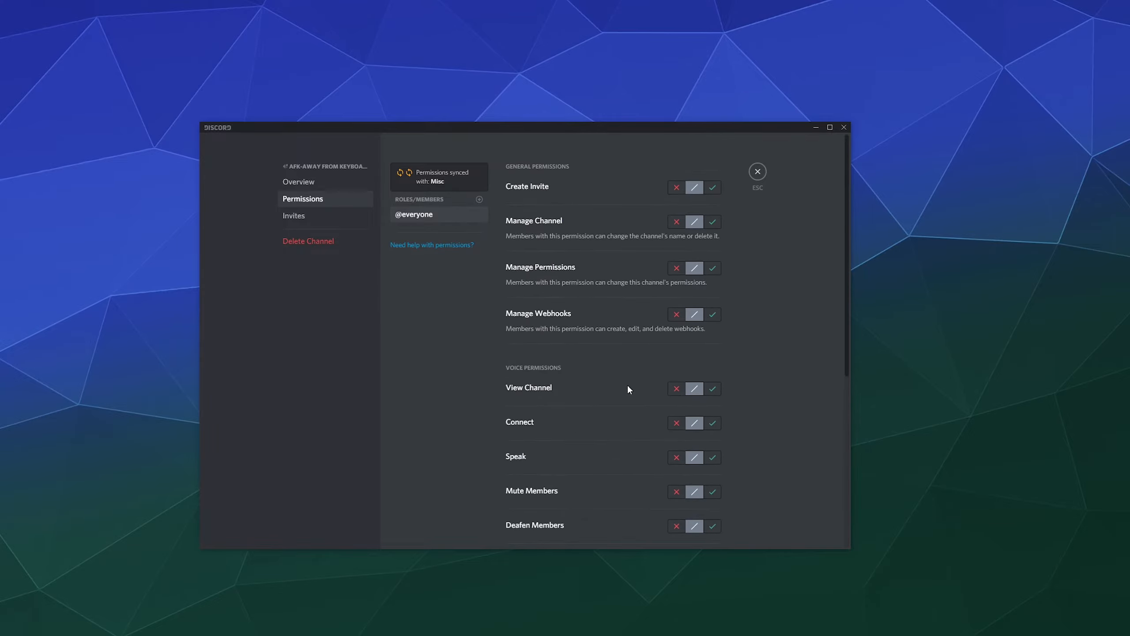
pyautogui.click(676, 391)
pyautogui.click(700, 533)
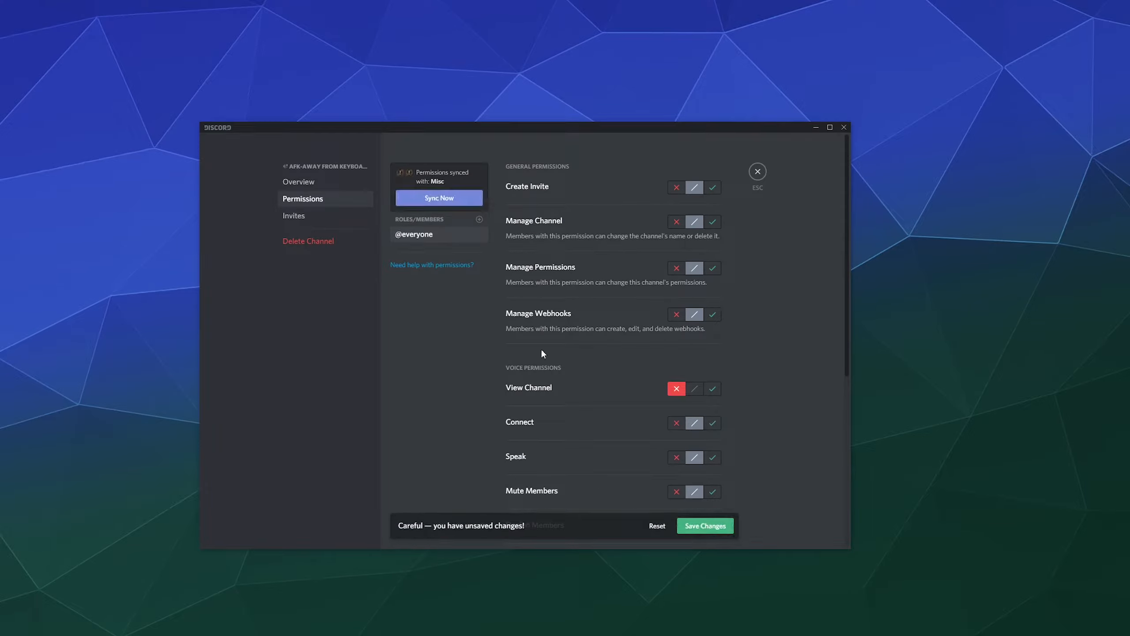
# Add MUSC 202 and MKTG 305 roles, each allowed View Channel but denied Speak, saving each.
pyautogui.click(480, 219)
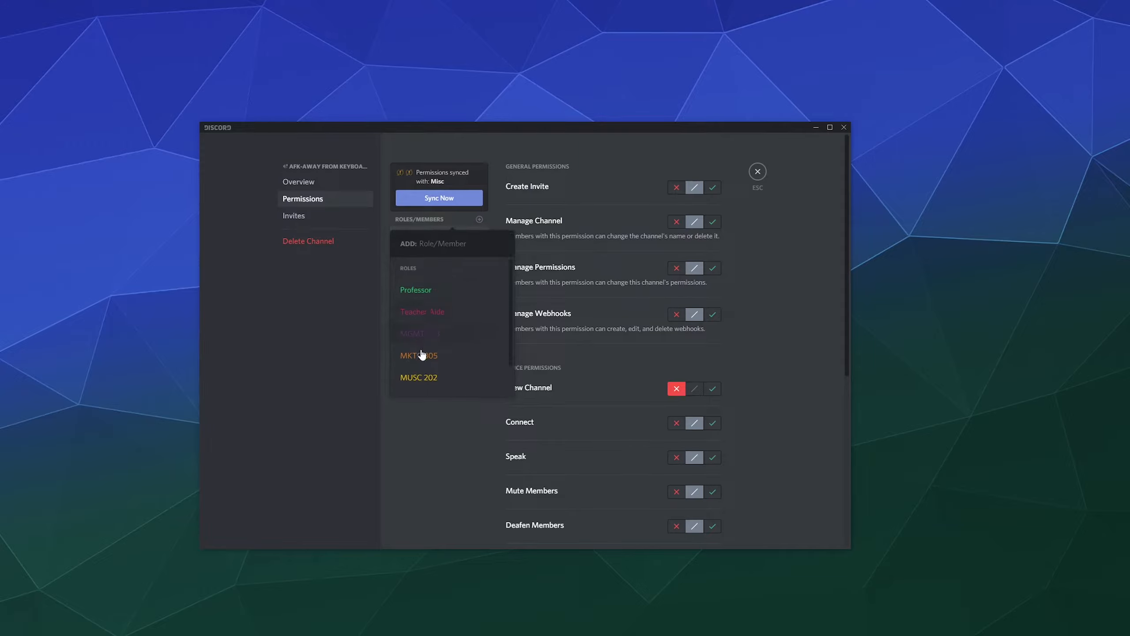
pyautogui.click(420, 374)
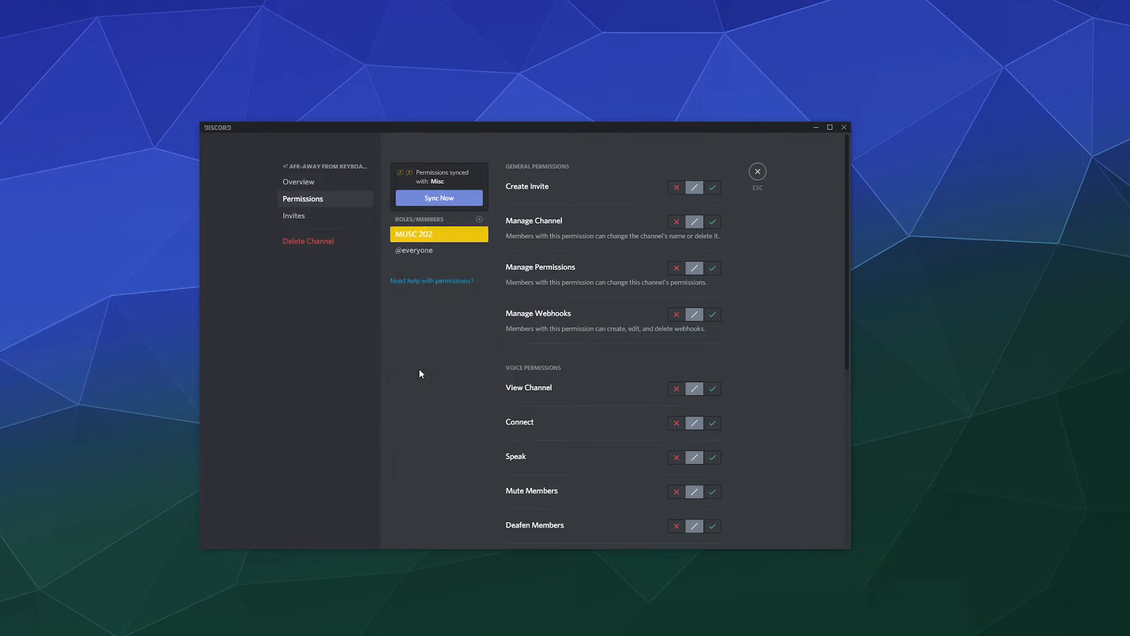
pyautogui.click(712, 389)
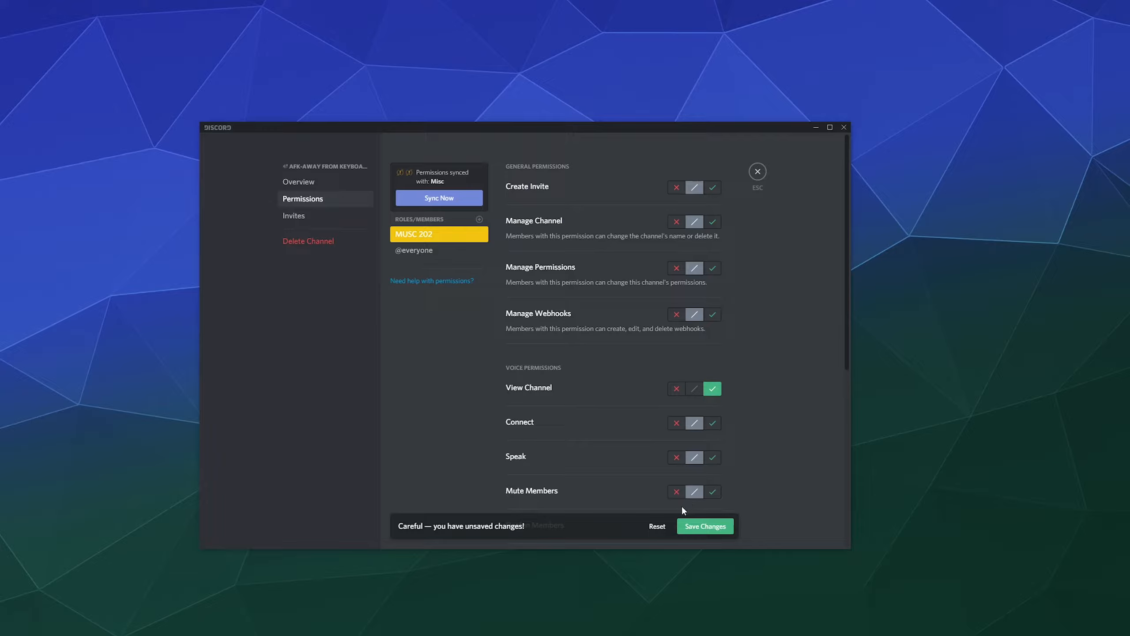
pyautogui.click(676, 457)
pyautogui.click(711, 527)
pyautogui.click(479, 220)
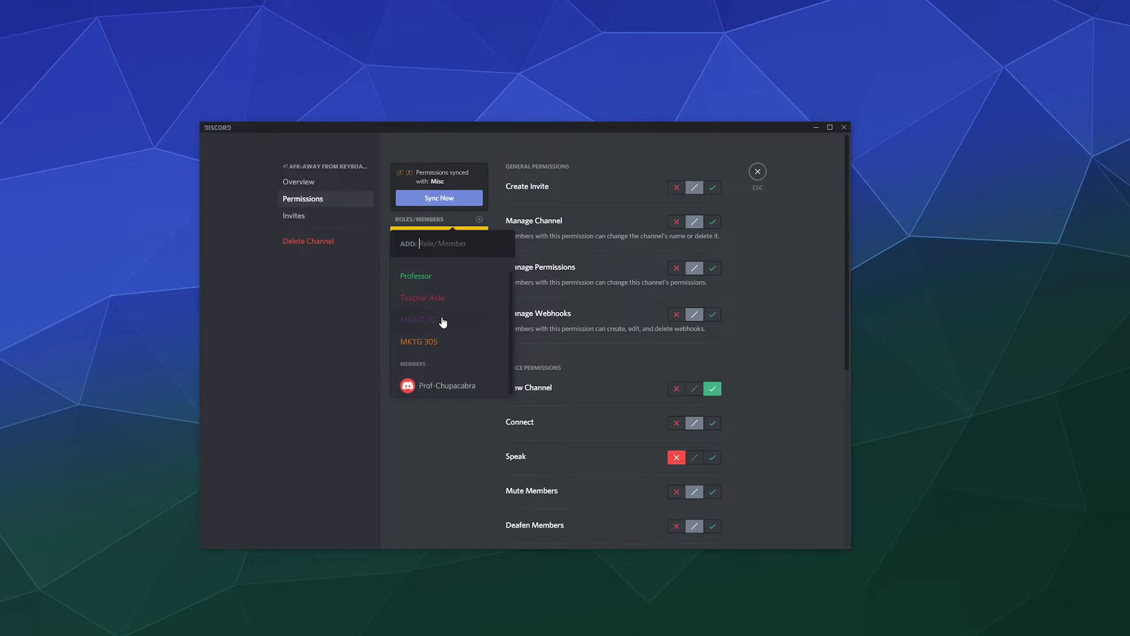
pyautogui.click(465, 355)
pyautogui.click(713, 388)
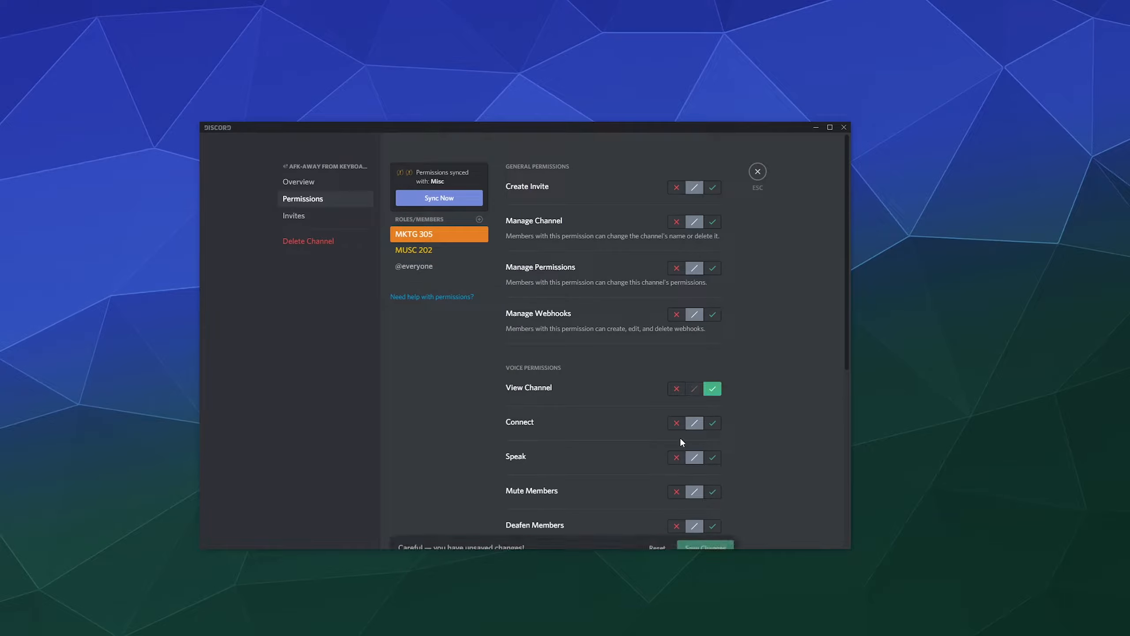
pyautogui.click(676, 457)
pyautogui.click(722, 529)
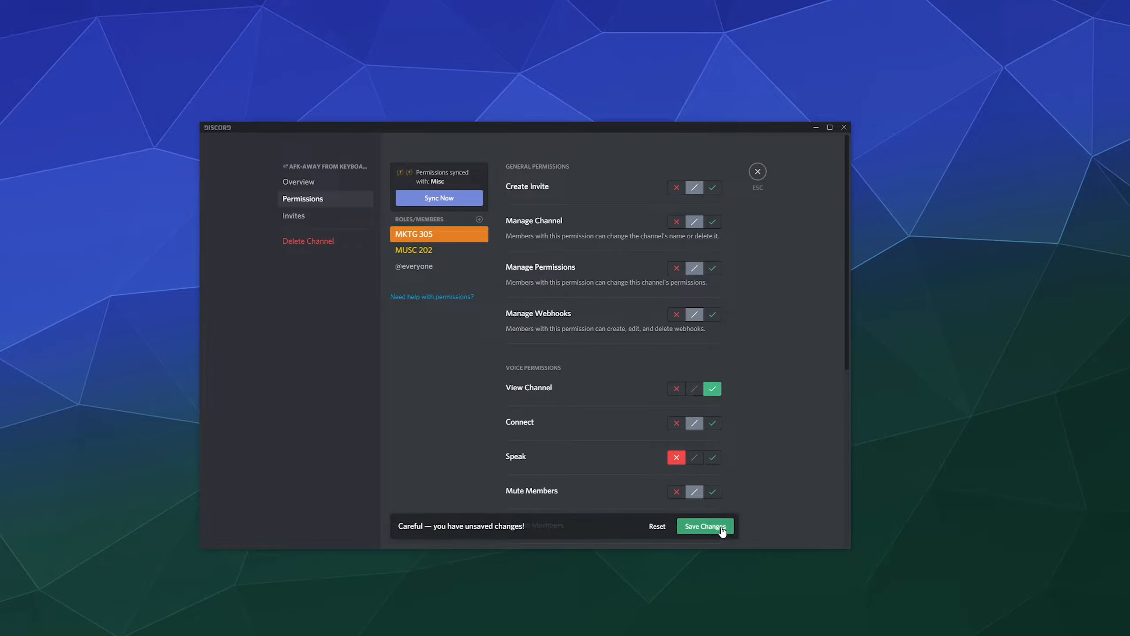
# Add MGMT 303 and Teacher Aide with view allowed and speak denied, then add the professor's member account.
pyautogui.click(478, 222)
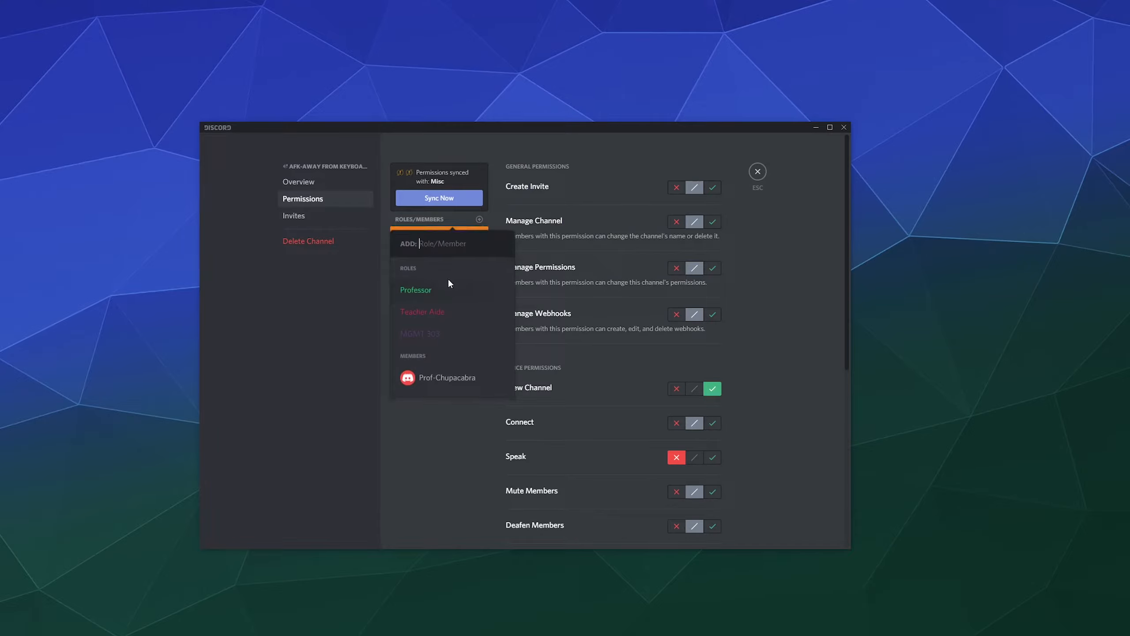
pyautogui.click(436, 325)
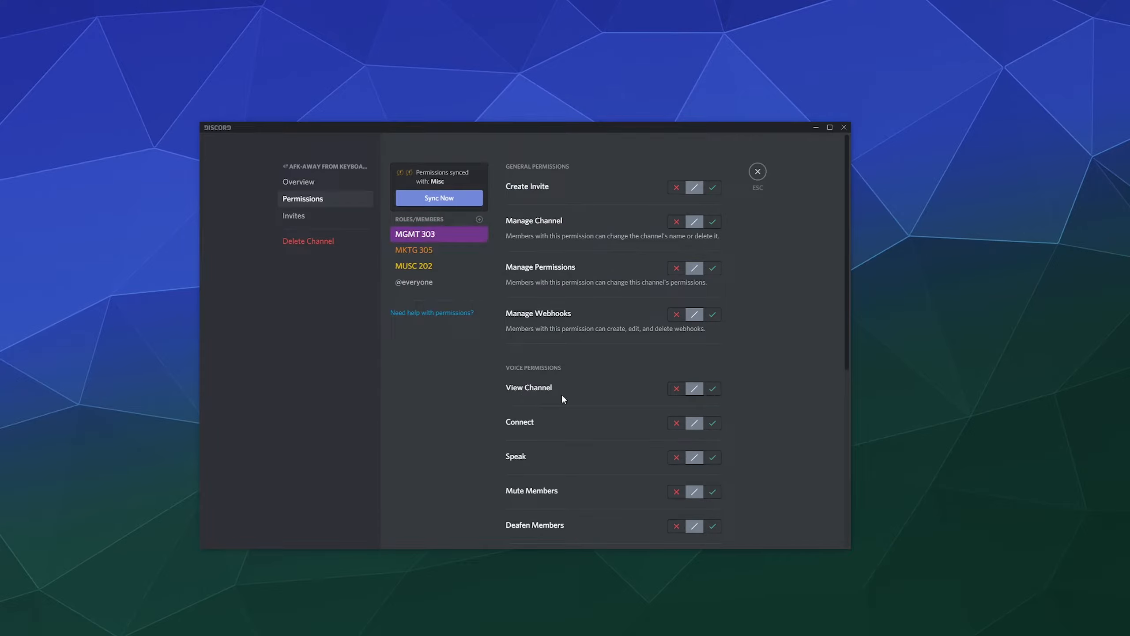
pyautogui.click(713, 388)
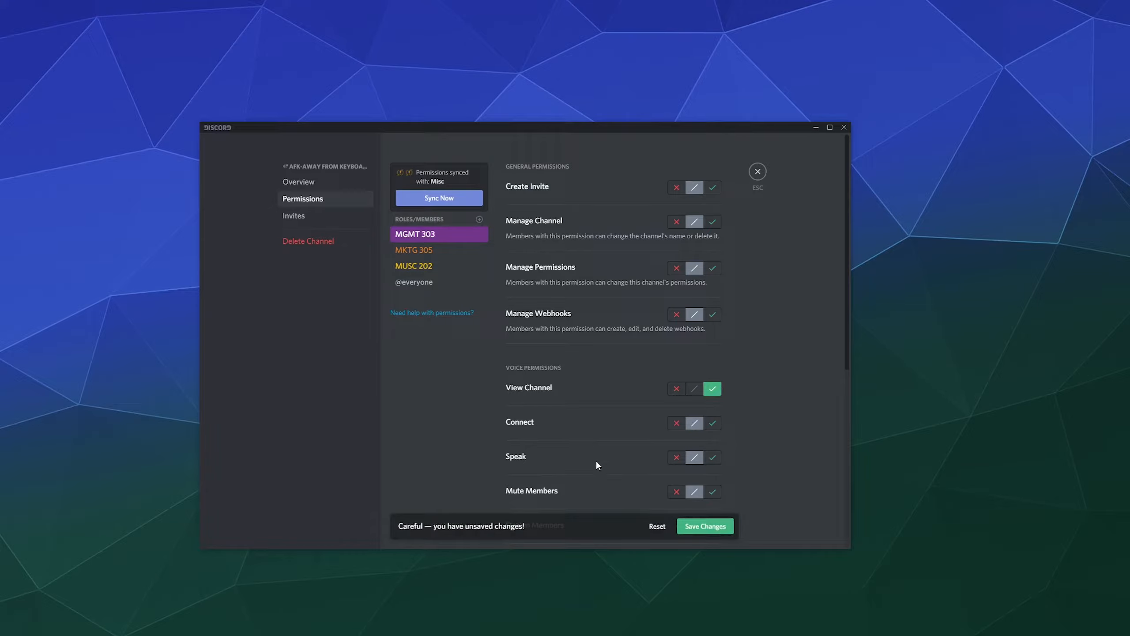
pyautogui.click(677, 457)
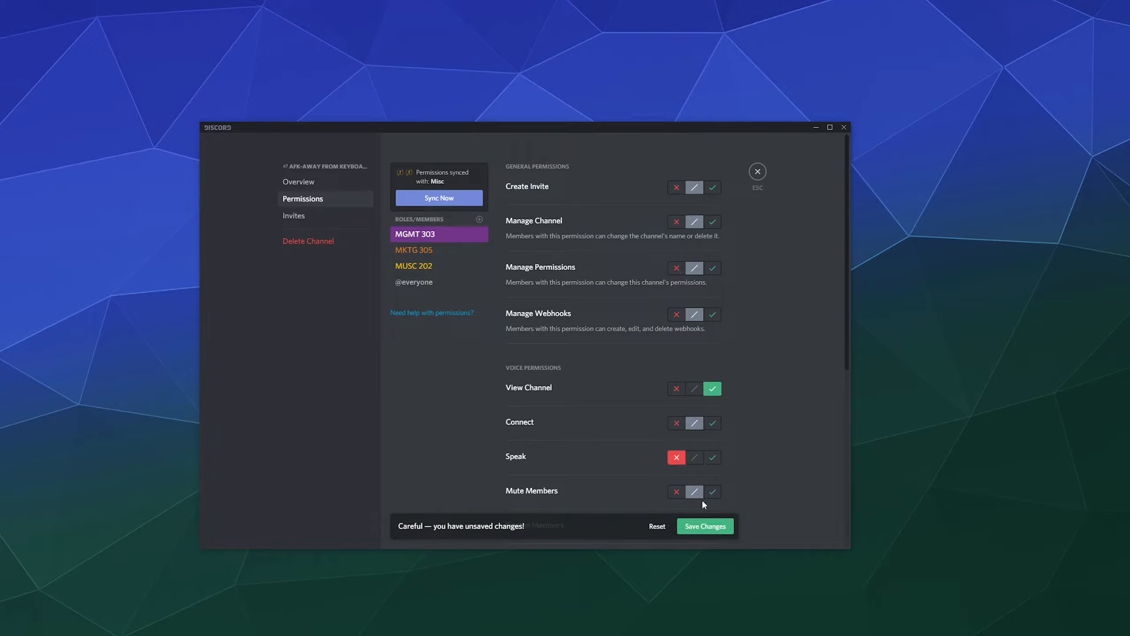
pyautogui.click(705, 528)
pyautogui.click(479, 222)
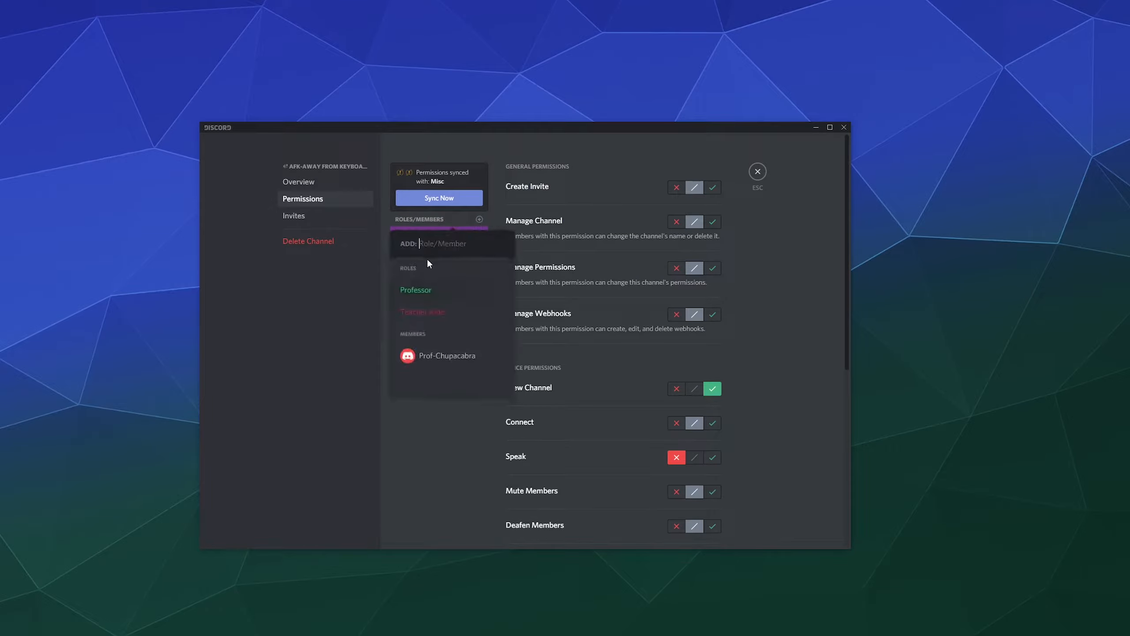
pyautogui.click(429, 321)
pyautogui.click(713, 388)
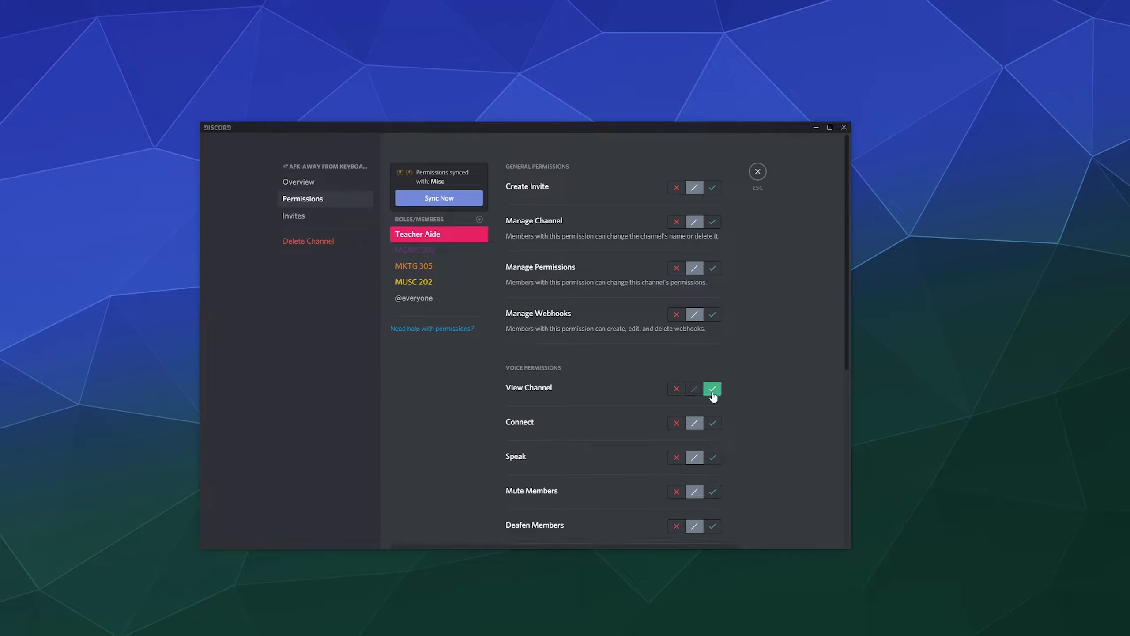
pyautogui.click(677, 457)
pyautogui.click(705, 527)
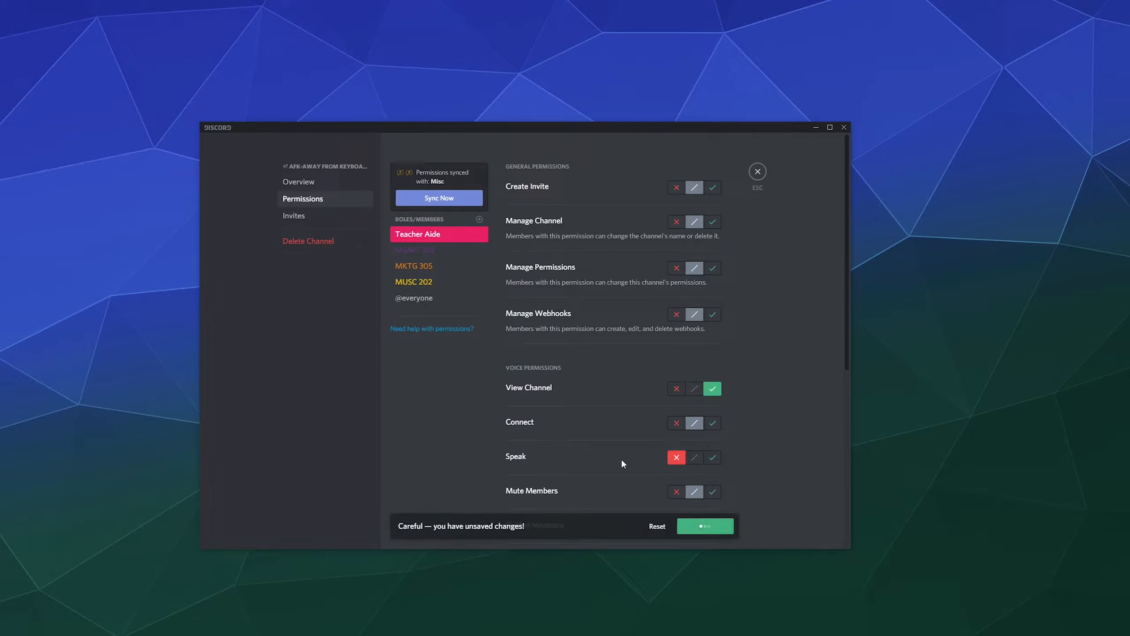
pyautogui.click(479, 220)
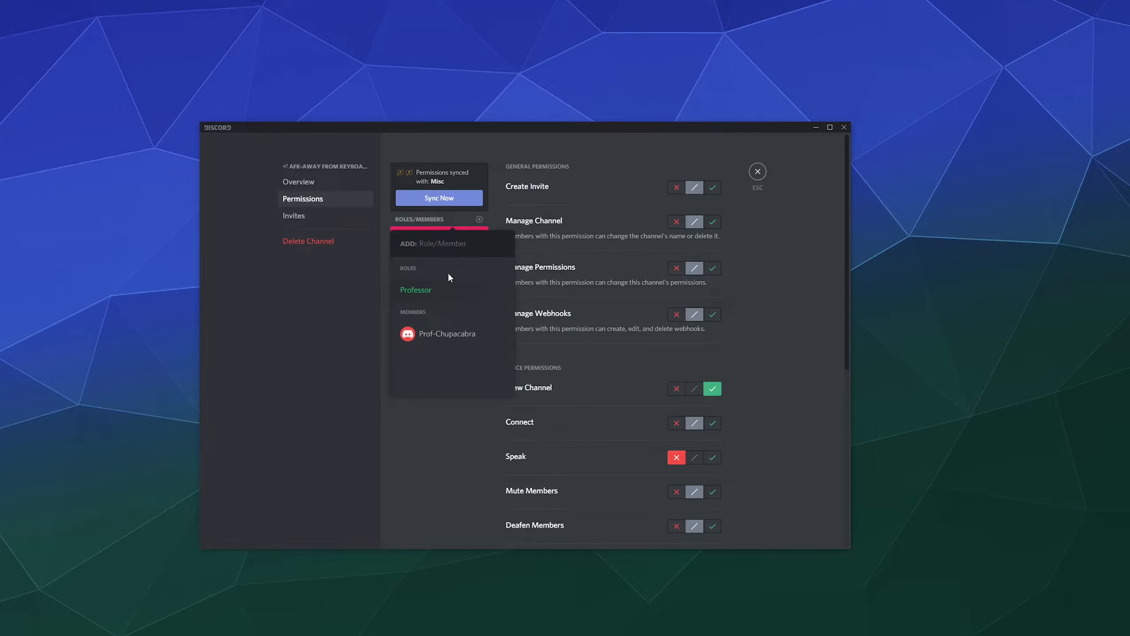
pyautogui.click(446, 341)
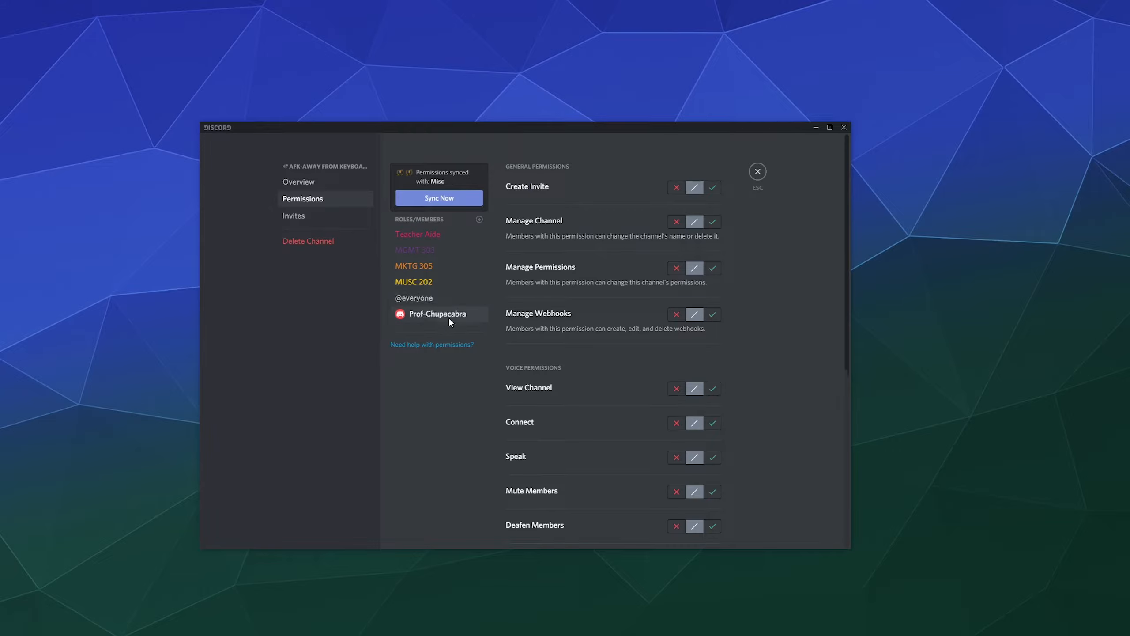
# Delete the professor's member permission override from the AFK channel.
pyautogui.scroll(-5, 637, 339)
pyautogui.click(575, 500)
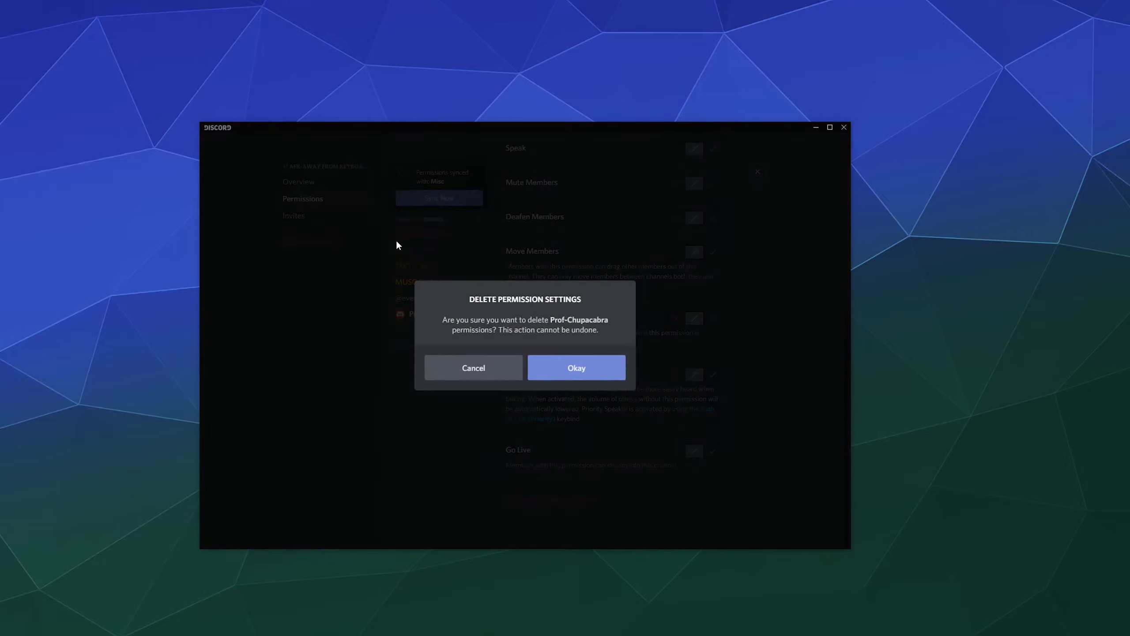
pyautogui.click(550, 369)
# Add the Professor role with View Channel allowed and Speak denied, save, and close settings.
pyautogui.click(480, 221)
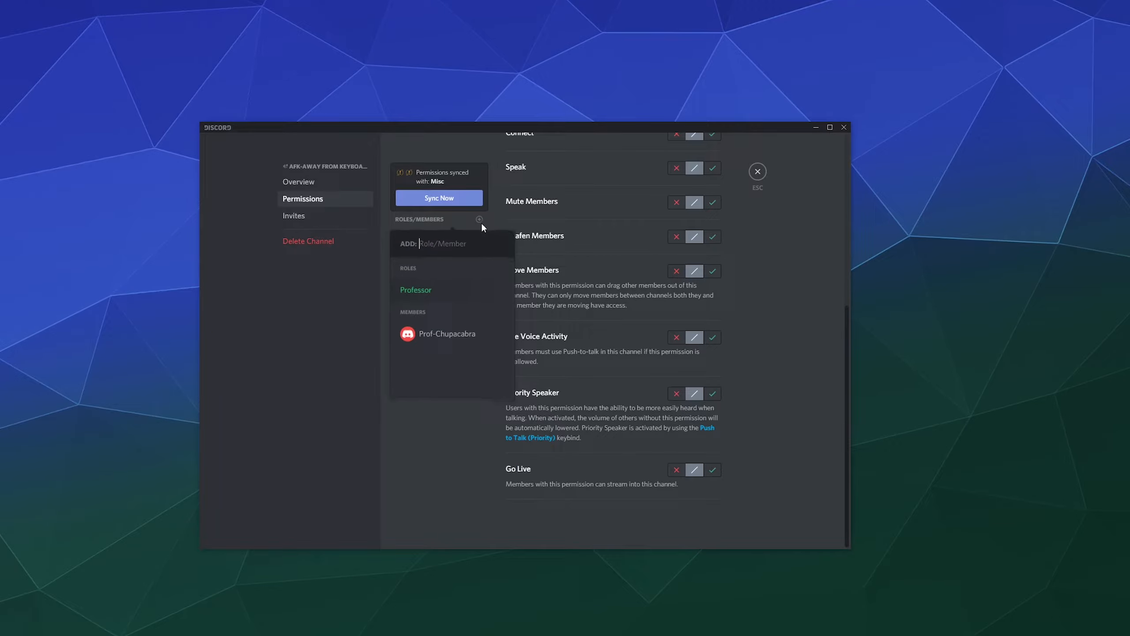
pyautogui.click(432, 289)
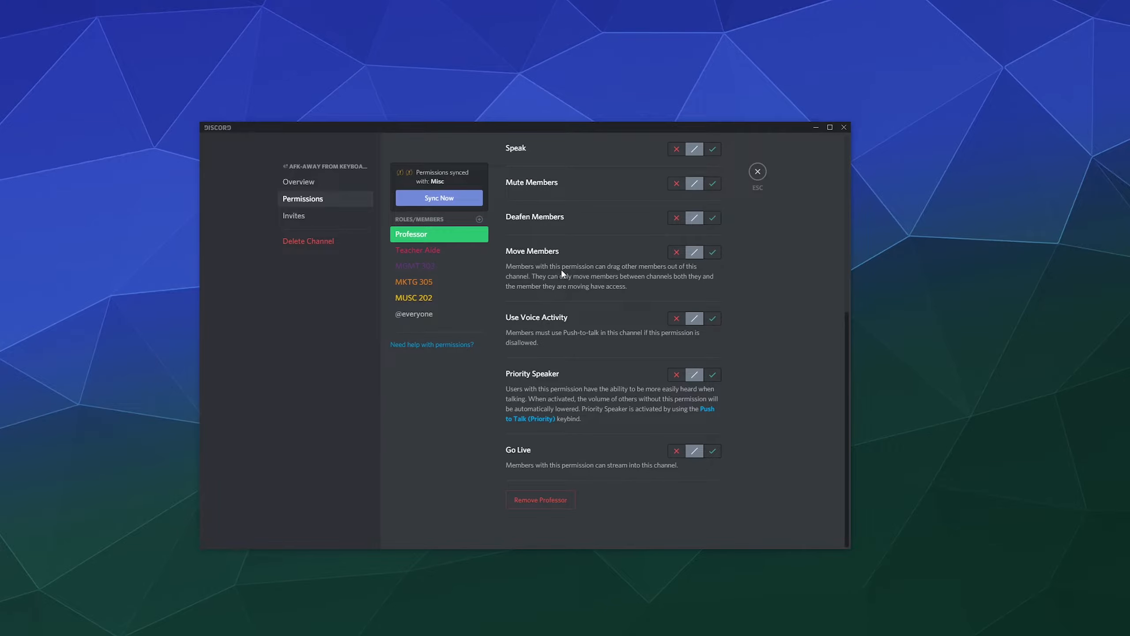
pyautogui.scroll(5, 548, 330)
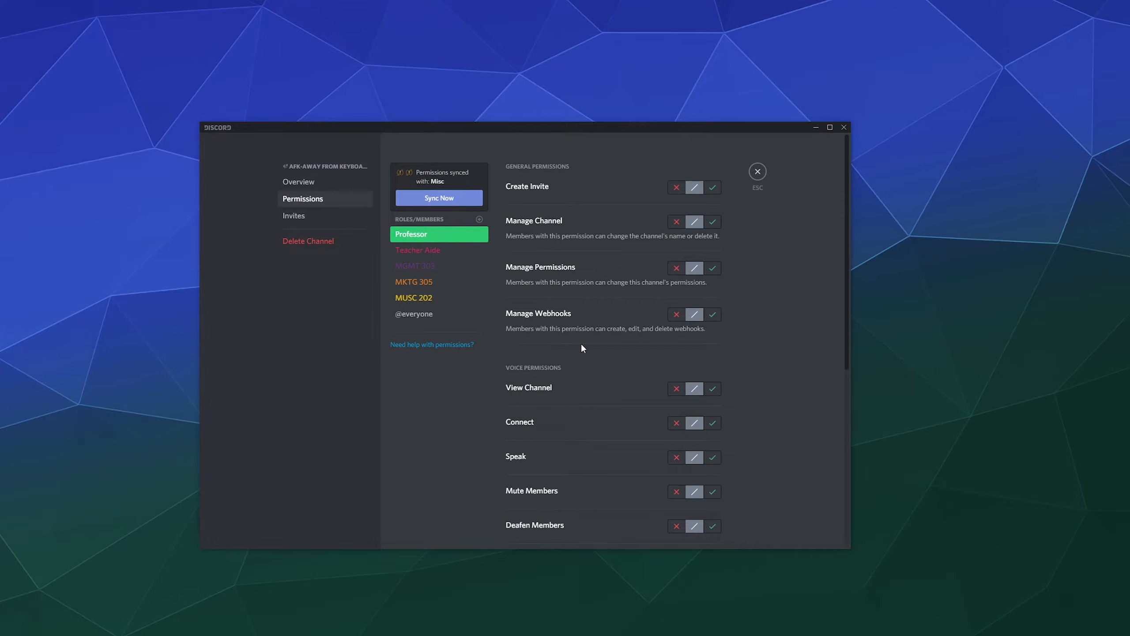
pyautogui.click(712, 388)
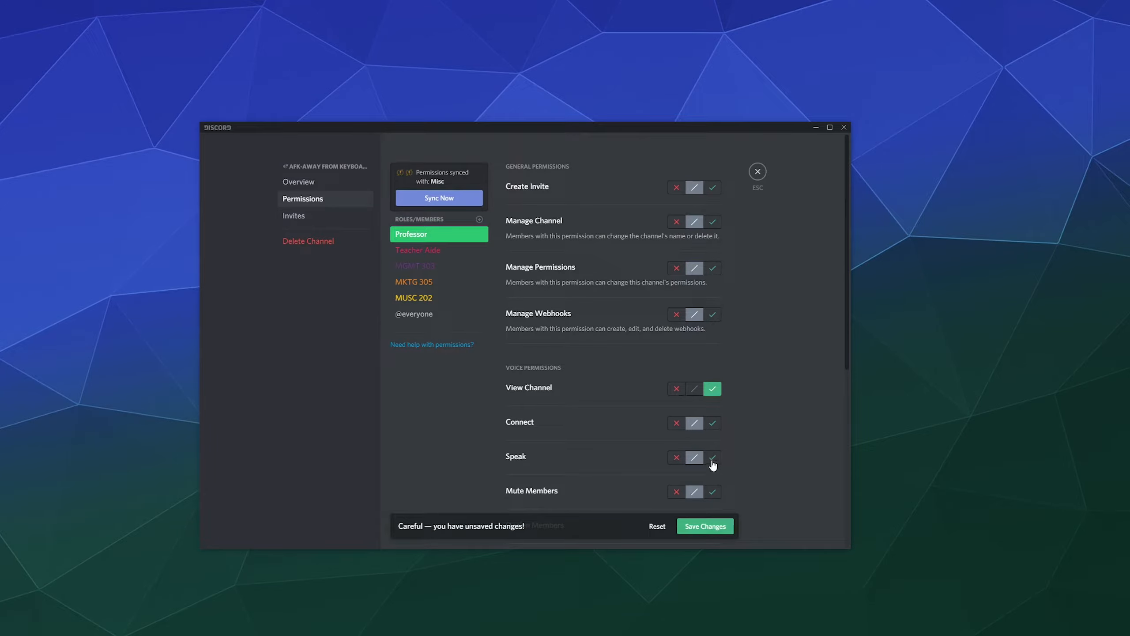
pyautogui.click(676, 457)
pyautogui.click(706, 526)
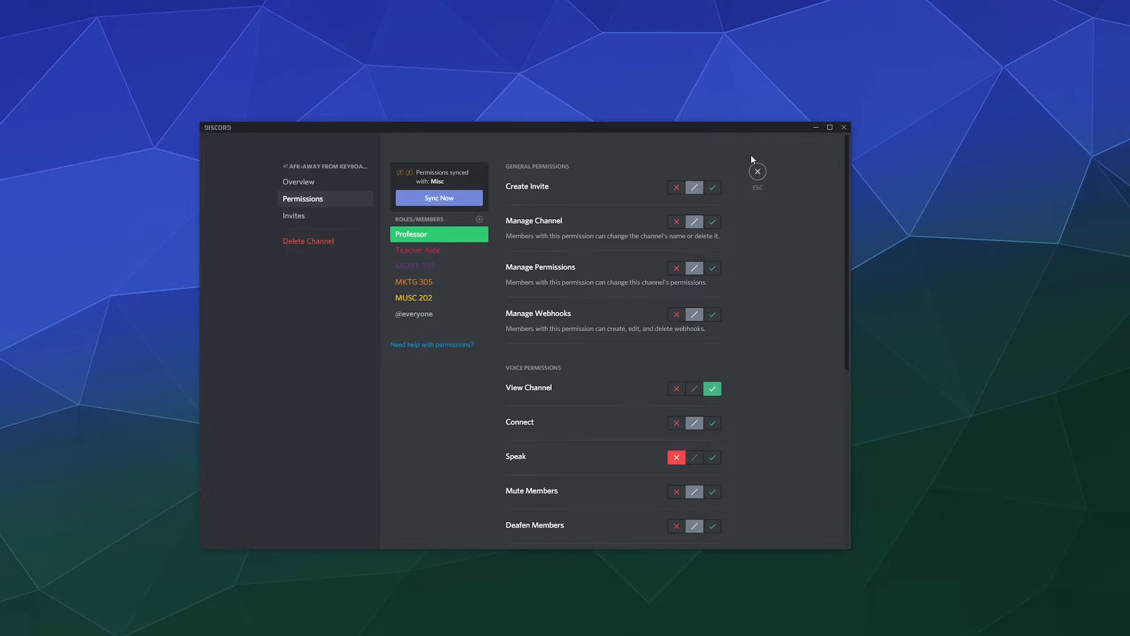
pyautogui.click(756, 171)
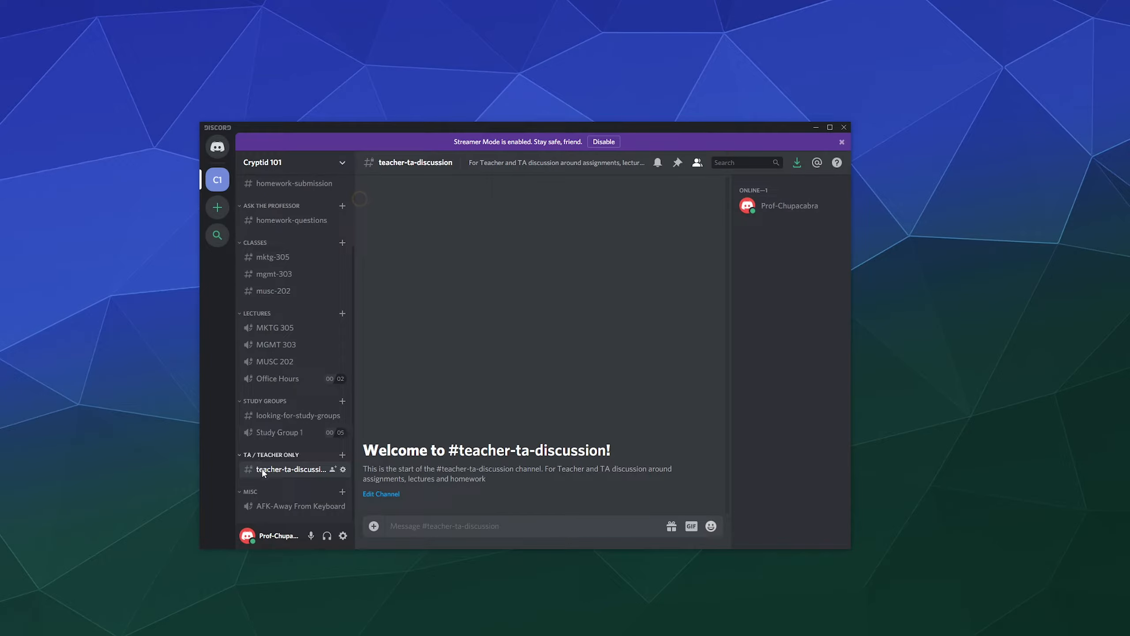
# In Server Settings, choose AFK-Away From Keyboard as the AFK channel.
pyautogui.click(341, 163)
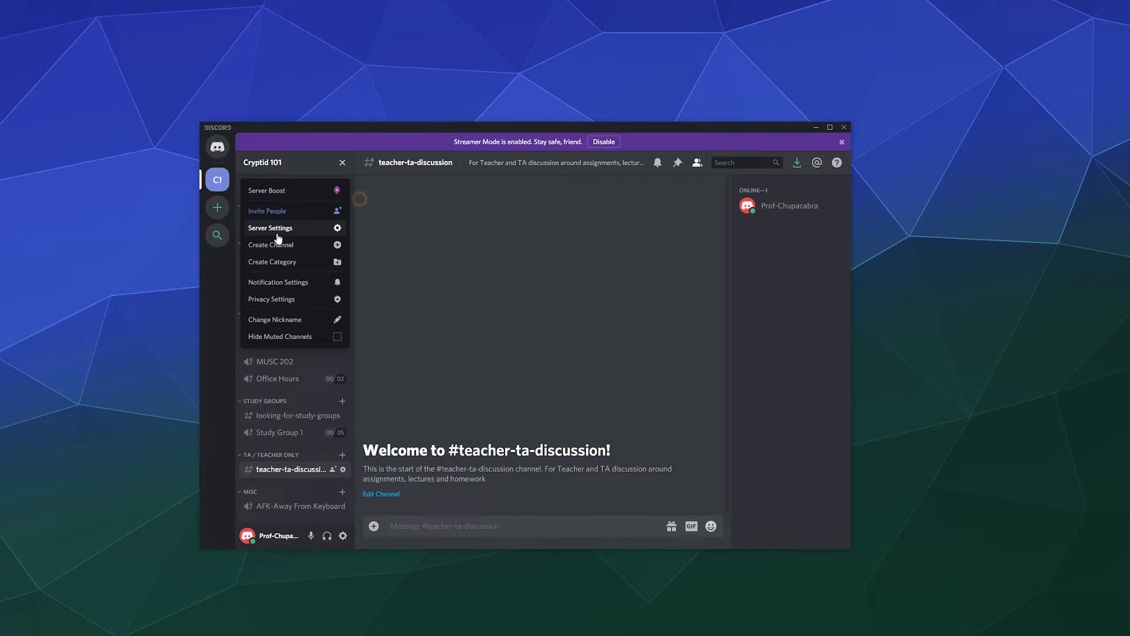
pyautogui.click(277, 228)
pyautogui.click(551, 338)
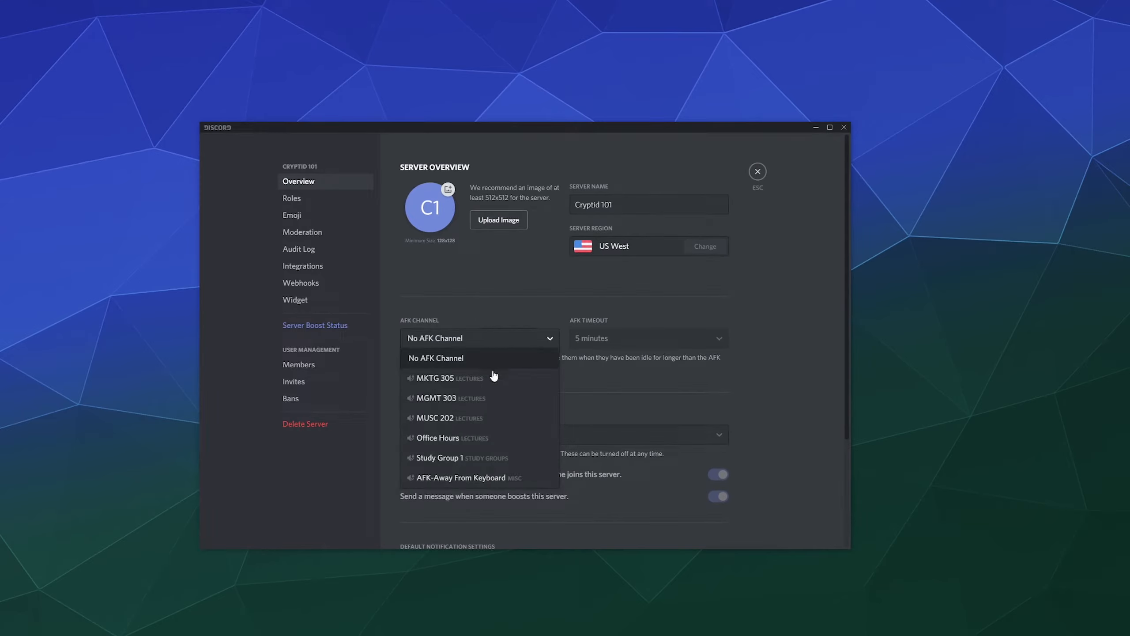
pyautogui.scroll(-3, 462, 465)
pyautogui.click(470, 341)
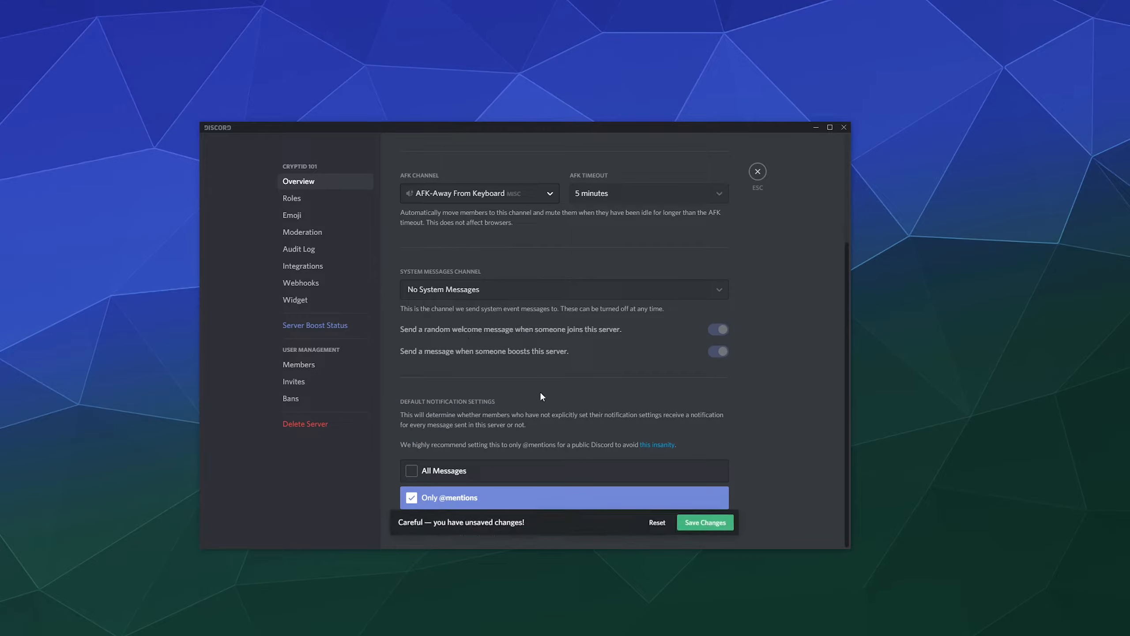
# Set the AFK timeout to 15 minutes, briefly trying 30 minutes before reverting.
pyautogui.scroll(4, 541, 392)
pyautogui.click(604, 338)
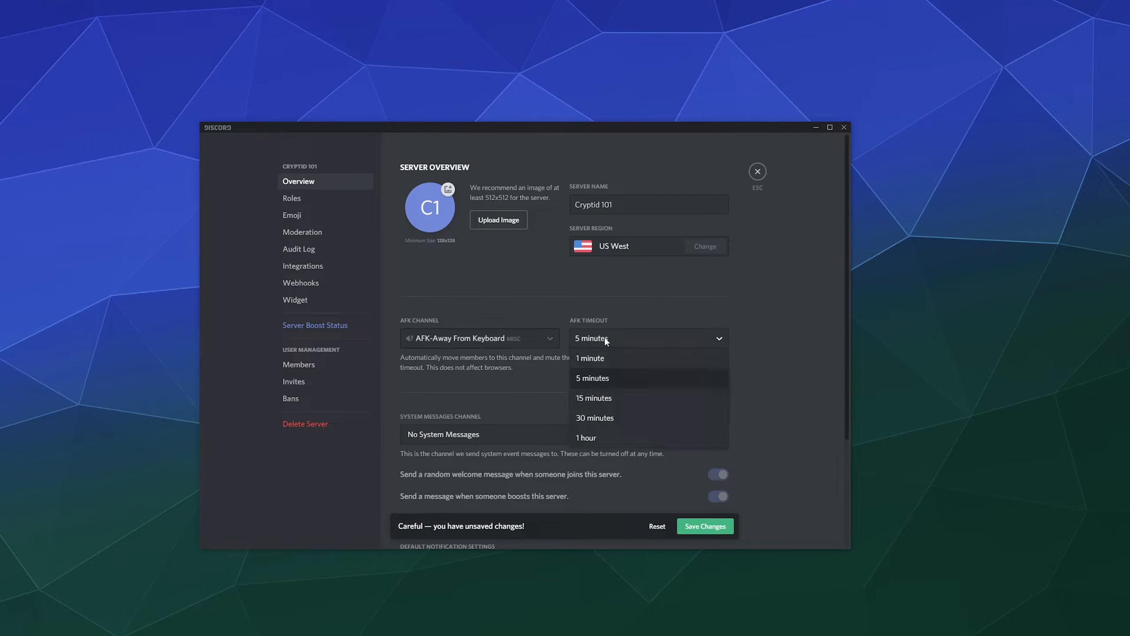
pyautogui.click(591, 399)
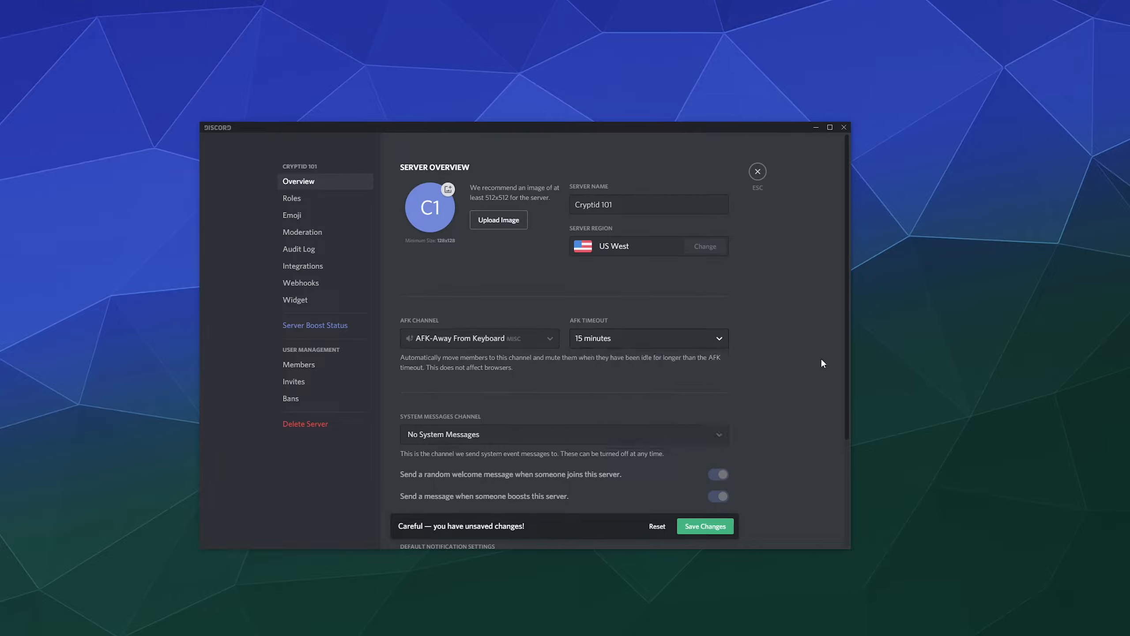
pyautogui.scroll(-3, 807, 358)
pyautogui.scroll(3, 551, 220)
pyautogui.scroll(-3, 552, 268)
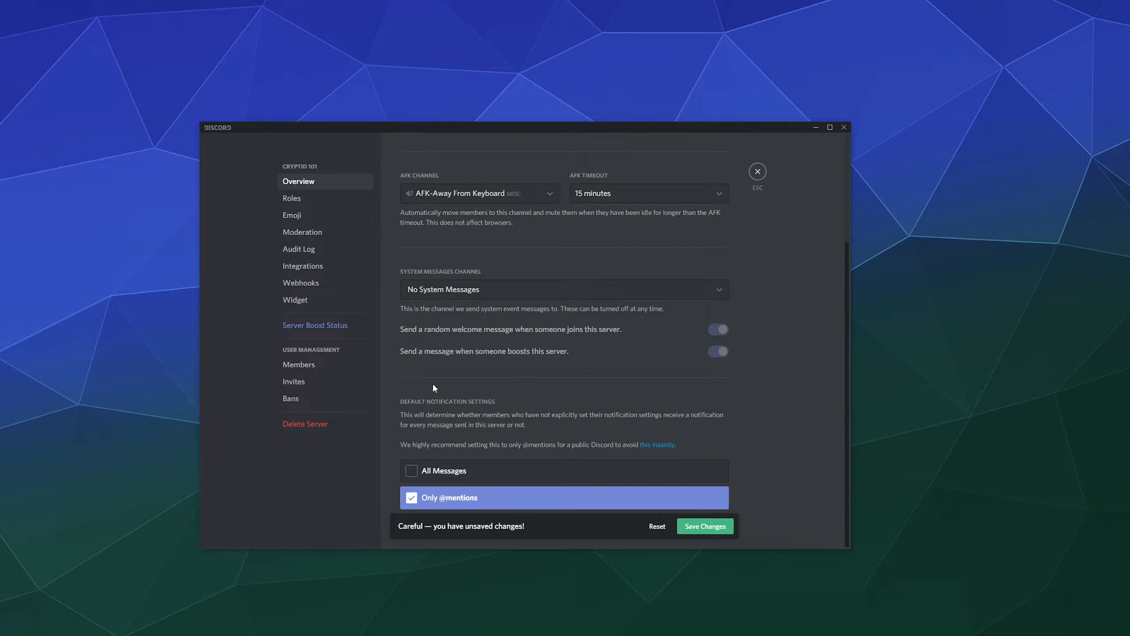
pyautogui.click(664, 193)
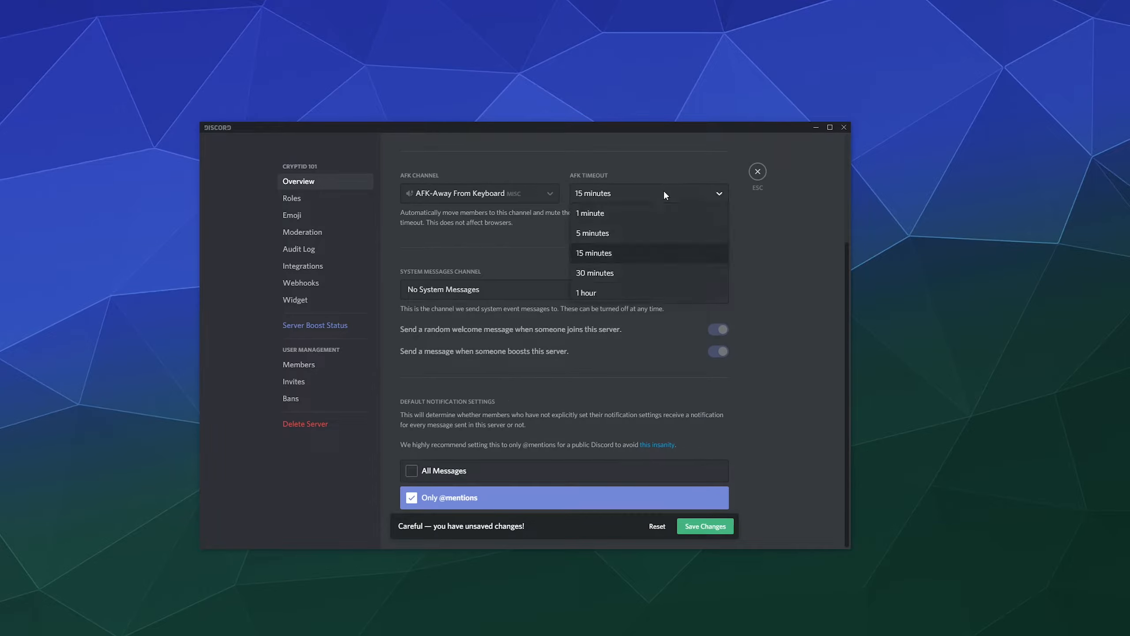
pyautogui.click(631, 273)
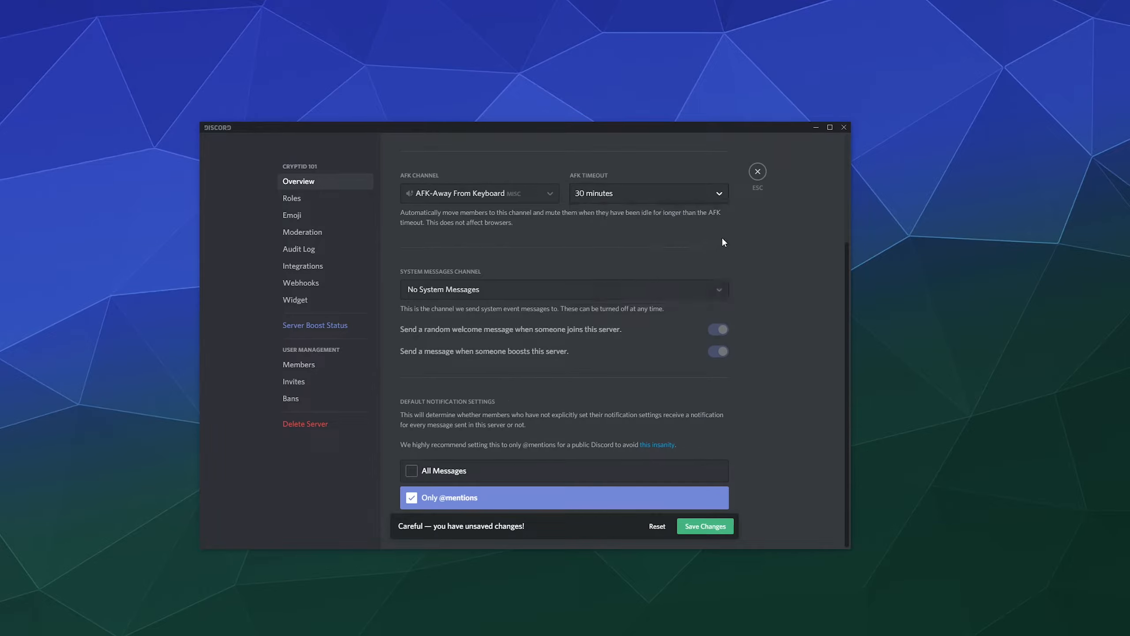
pyautogui.click(634, 189)
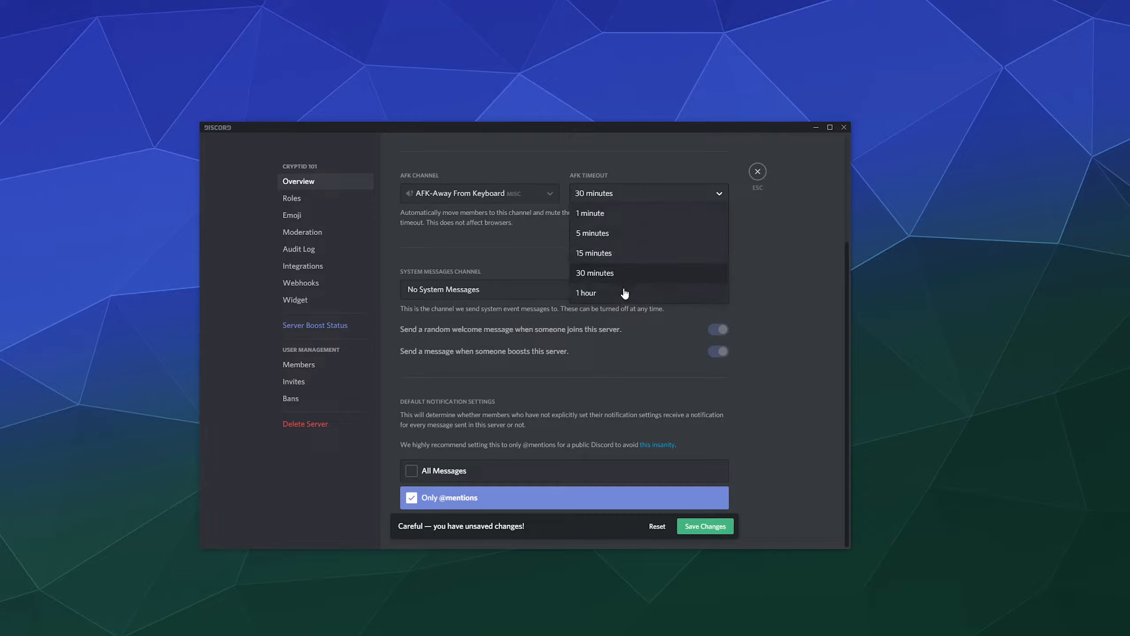
pyautogui.click(618, 261)
# Look over the system messages channel choices, leaving it unchanged.
pyautogui.scroll(3, 514, 279)
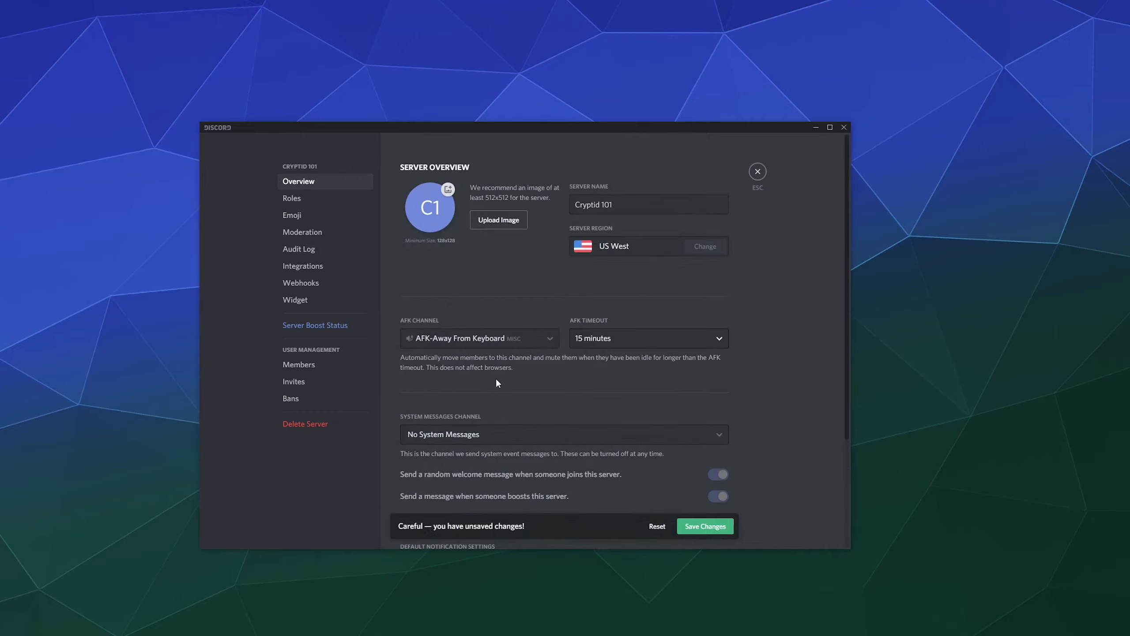
pyautogui.scroll(-1, 494, 405)
pyautogui.click(481, 384)
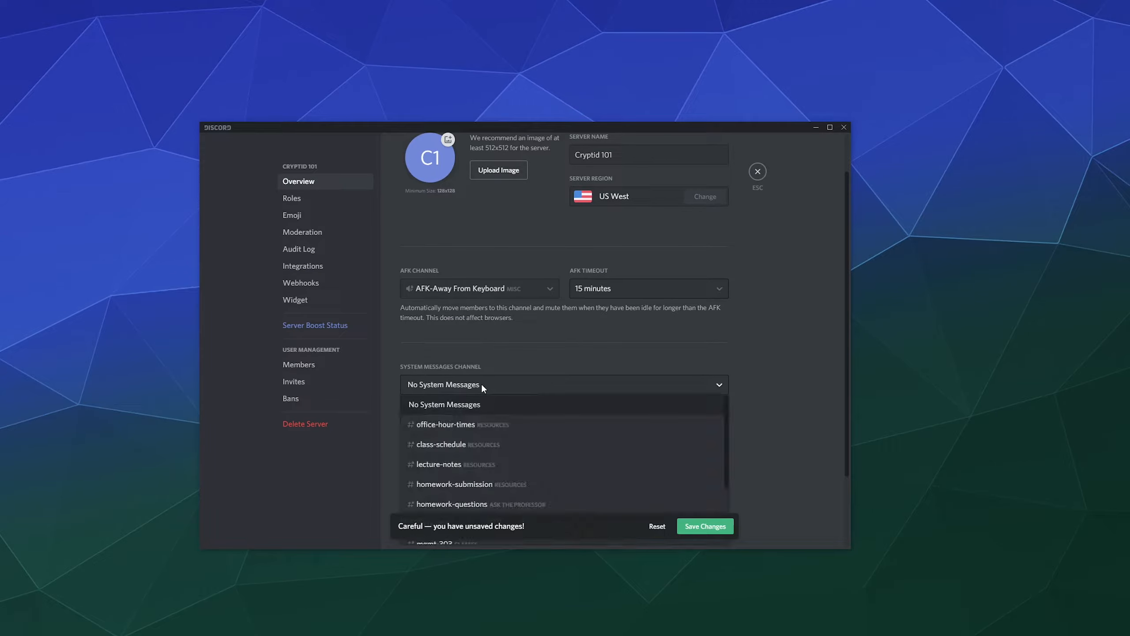
pyautogui.click(481, 383)
pyautogui.scroll(-2, 413, 365)
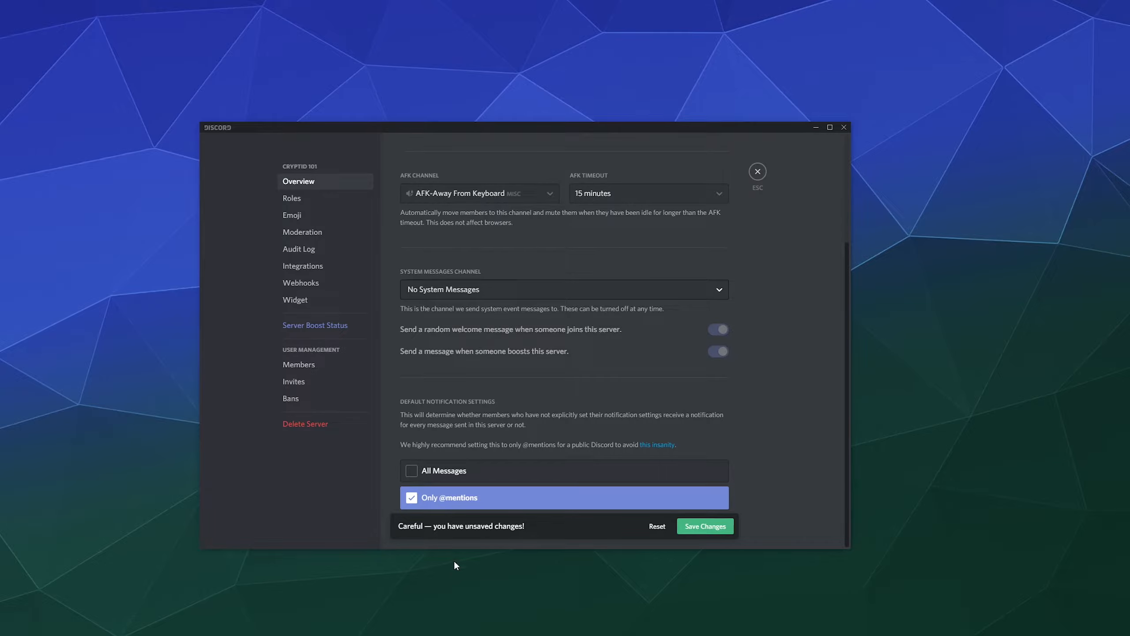
# Save the server overview changes and switch to the Roles settings page.
pyautogui.click(696, 530)
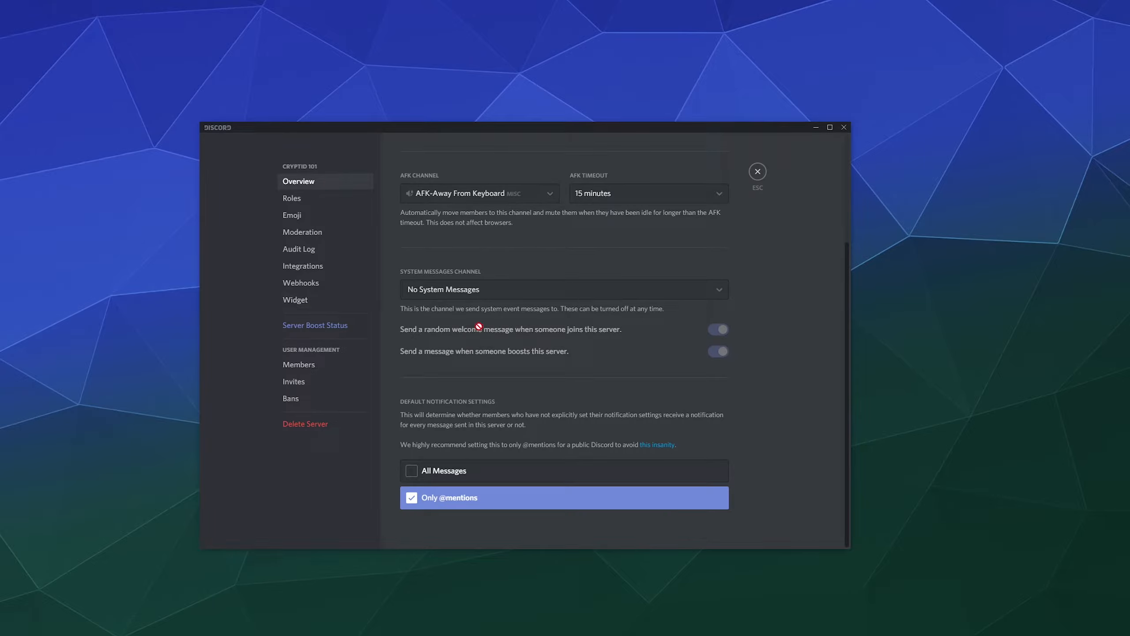
pyautogui.click(295, 199)
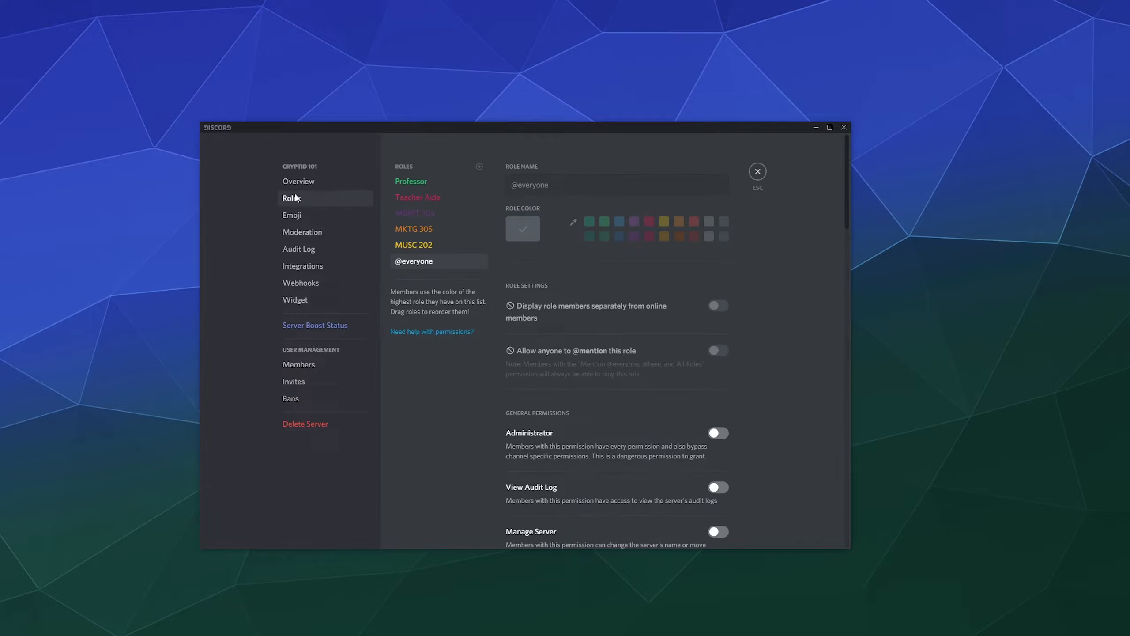
pyautogui.click(412, 245)
pyautogui.click(409, 261)
pyautogui.scroll(-10, 567, 326)
pyautogui.scroll(-1, 450, 279)
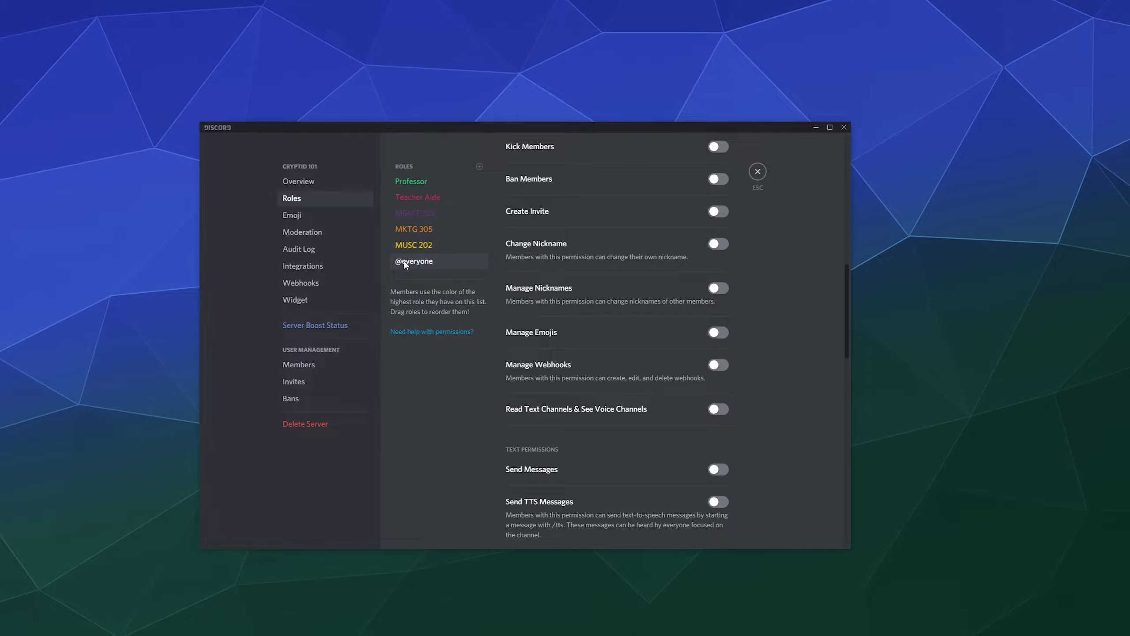
pyautogui.scroll(-5, 629, 330)
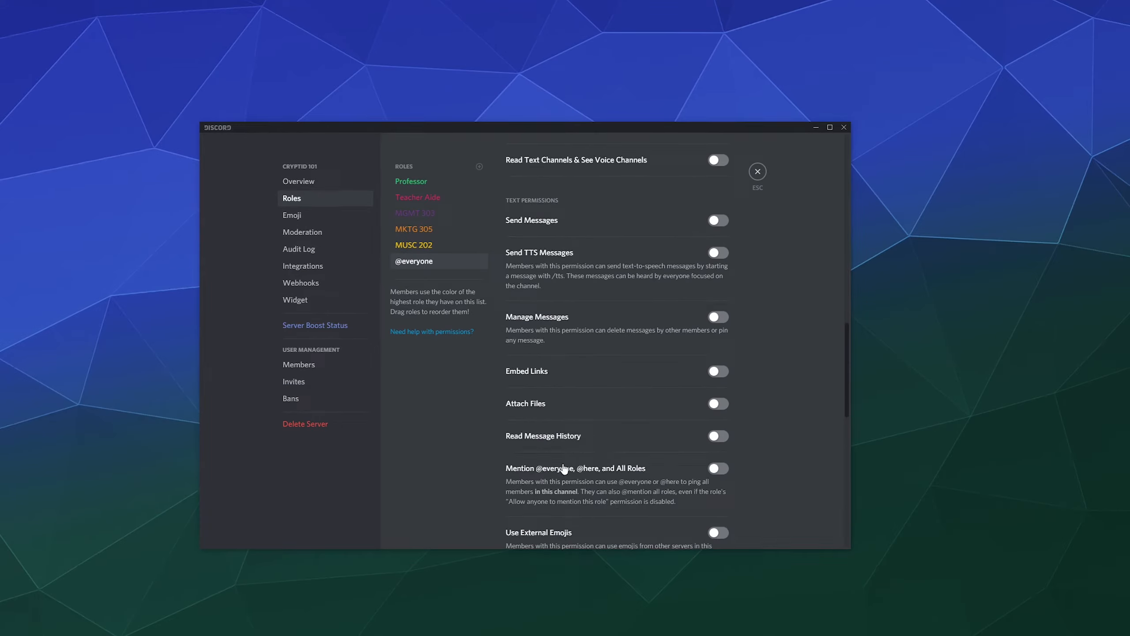
pyautogui.scroll(-2, 561, 473)
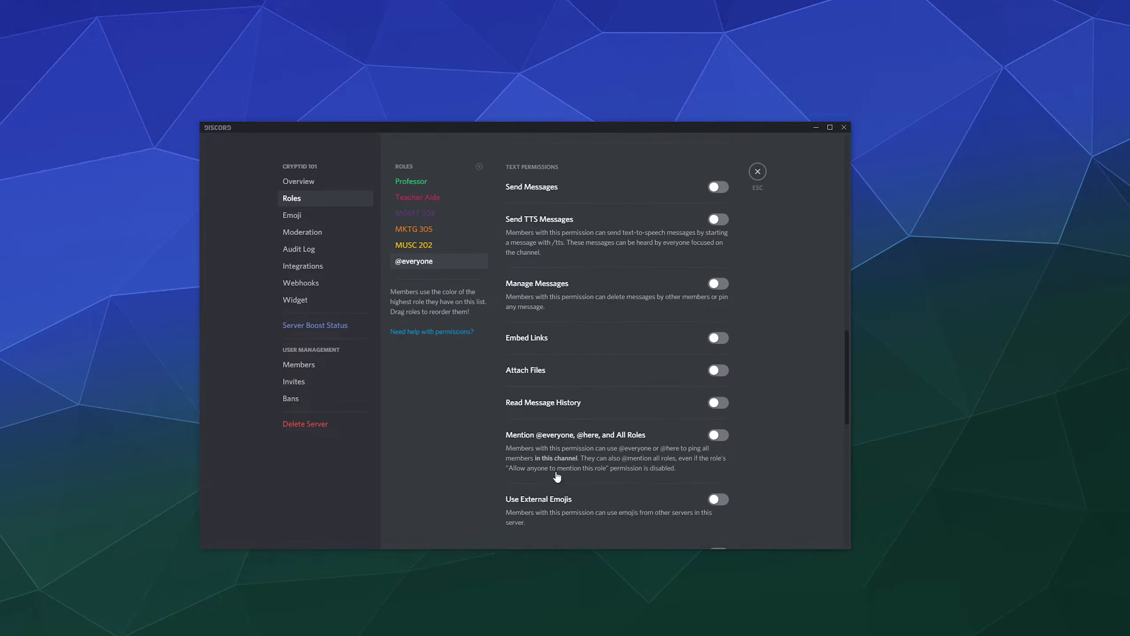
pyautogui.click(716, 369)
pyautogui.click(715, 371)
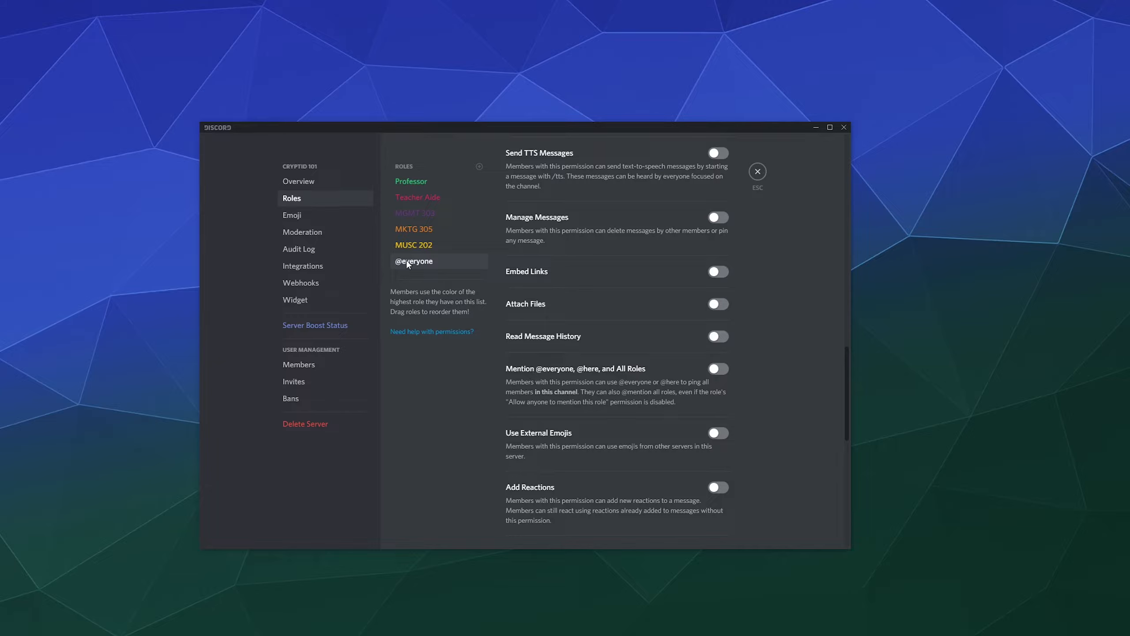
# Review the MUSC 202, MKTG 305, MGMT 303 and Professor roles, then add a new role.
pyautogui.click(411, 245)
pyautogui.scroll(-1, 528, 292)
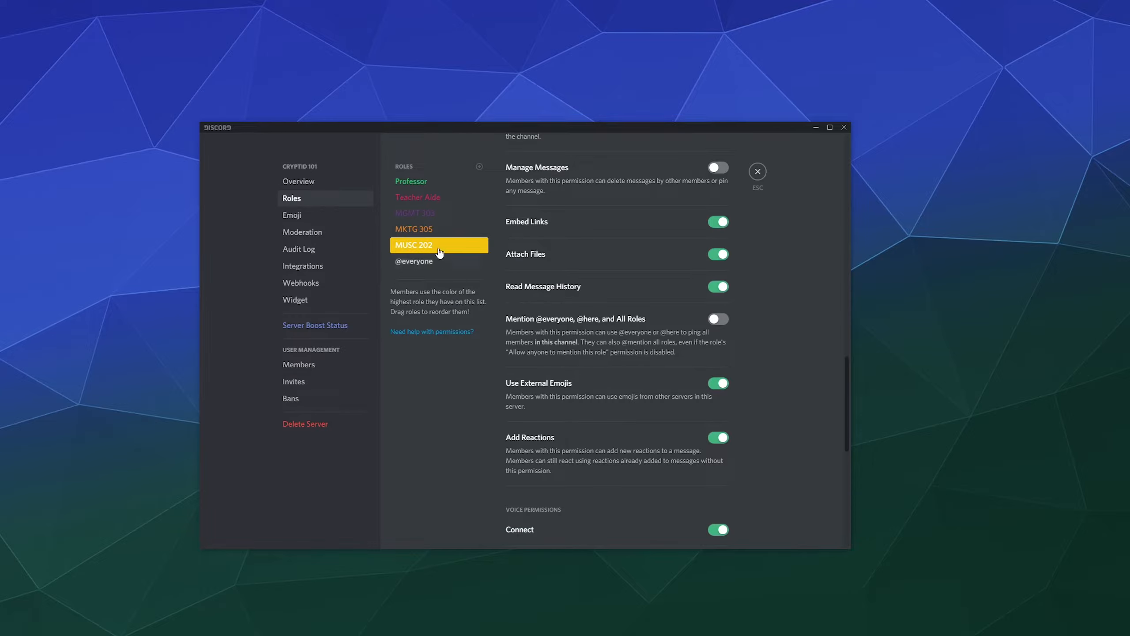
pyautogui.click(430, 230)
pyautogui.click(423, 215)
pyautogui.click(422, 229)
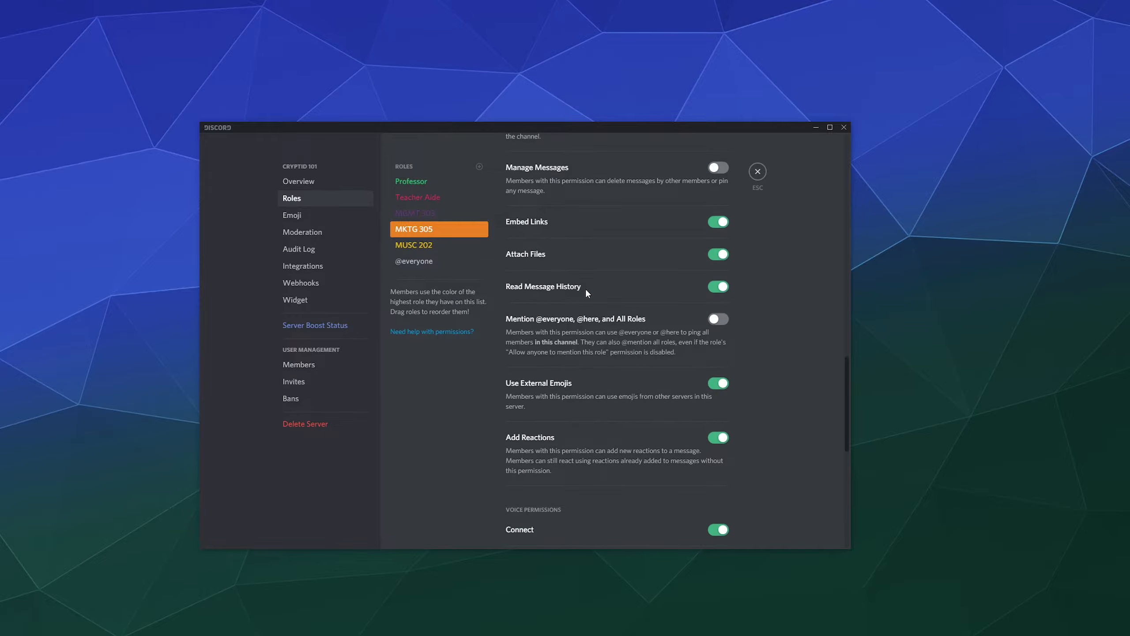
pyautogui.scroll(7, 584, 288)
pyautogui.scroll(2, 551, 241)
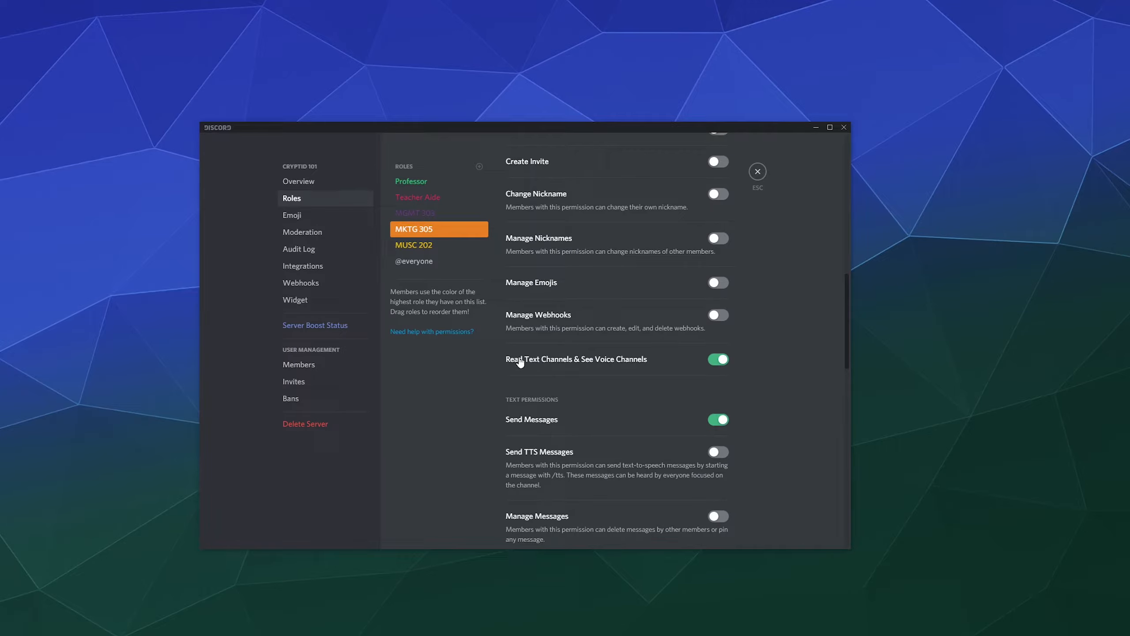
pyautogui.scroll(3, 528, 248)
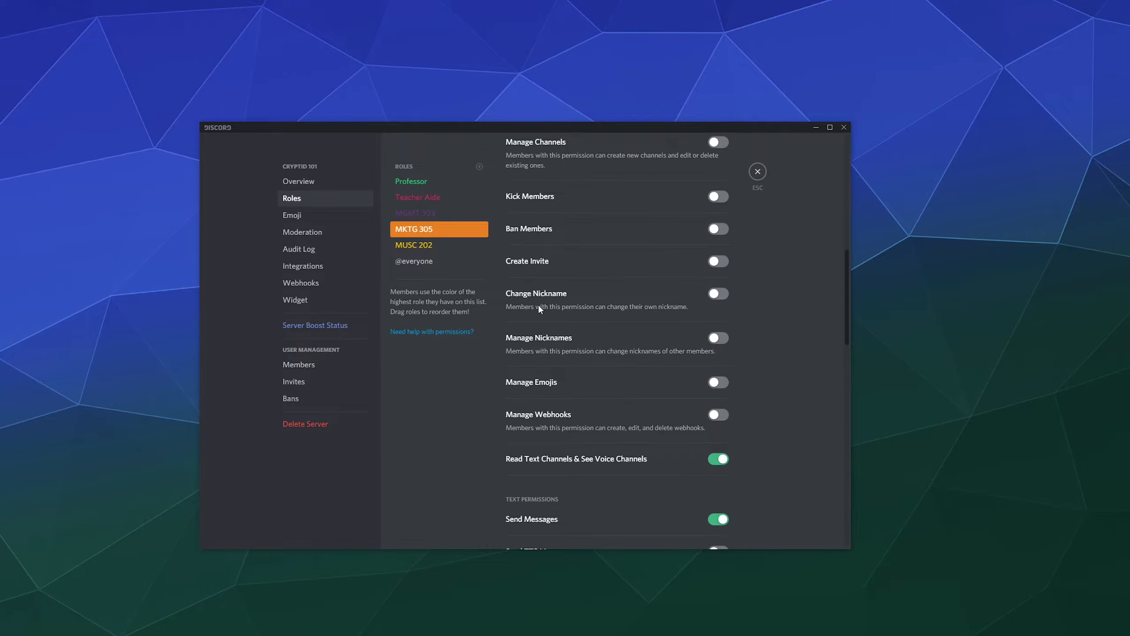
pyautogui.scroll(20, 538, 304)
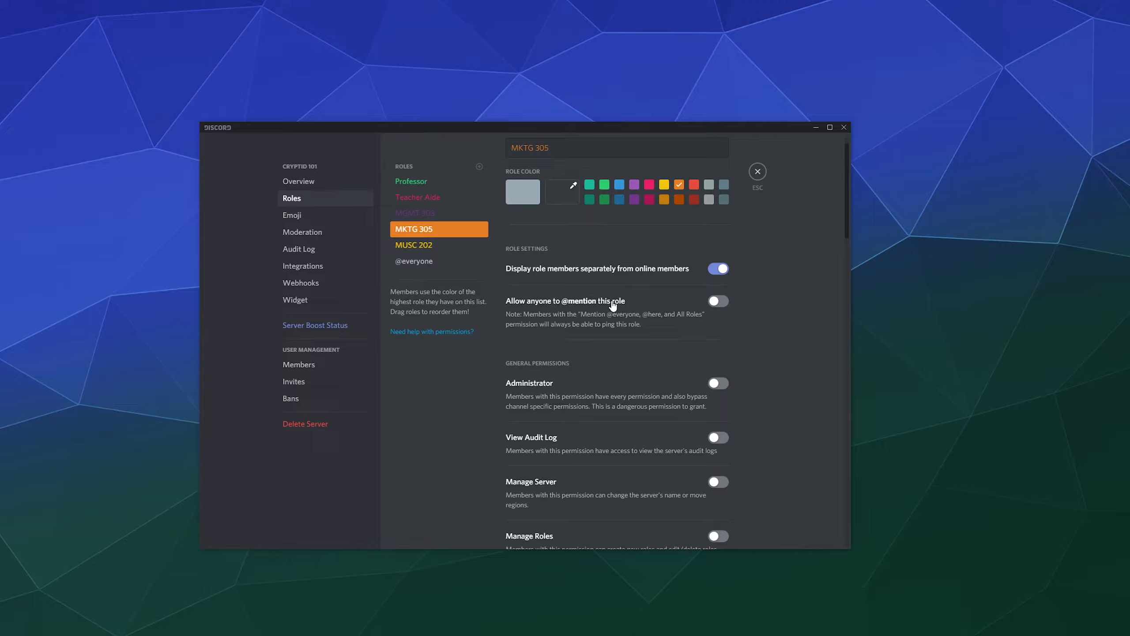
pyautogui.click(436, 248)
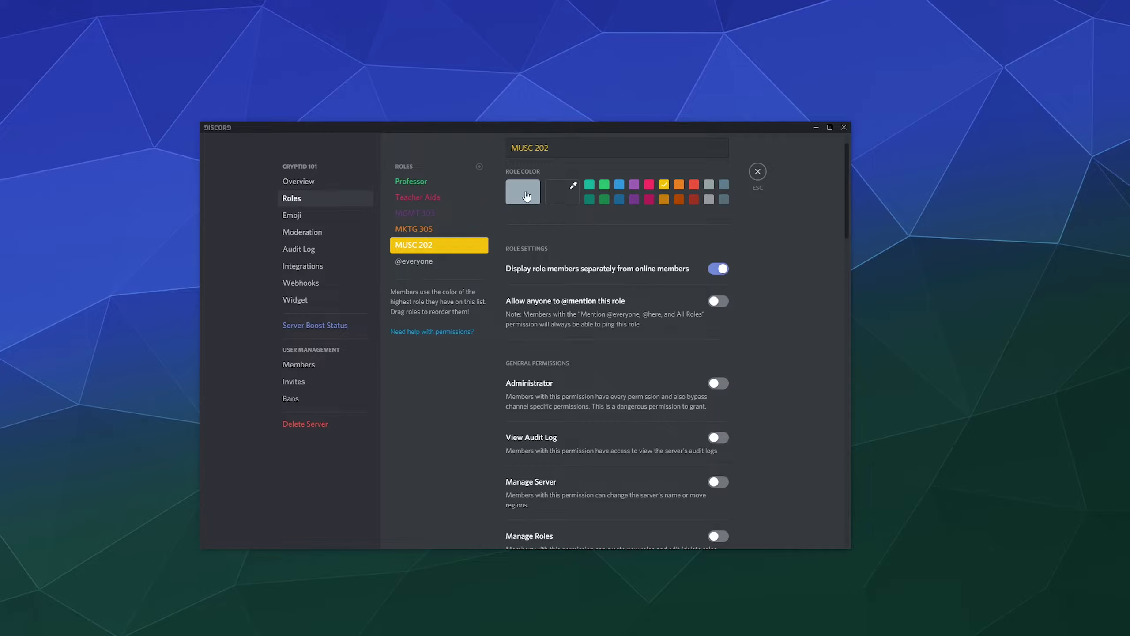
pyautogui.click(394, 181)
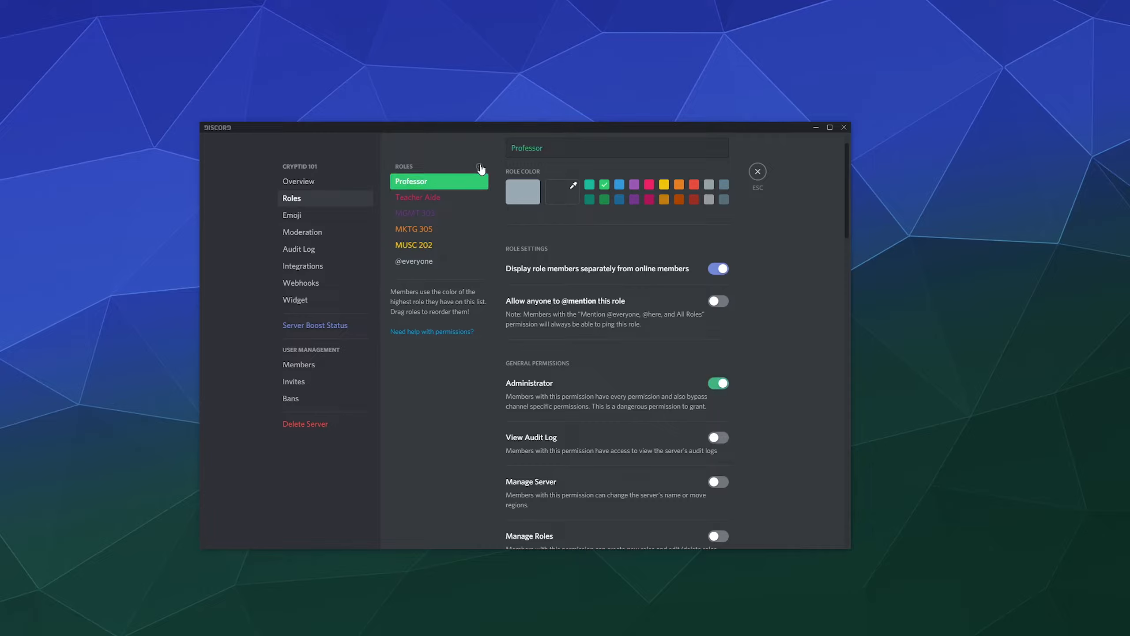
pyautogui.click(479, 166)
# Name the new role 'Science 307', colour it blue, and save it.
pyautogui.moveTo(571, 148); pyautogui.dragTo(439, 155)
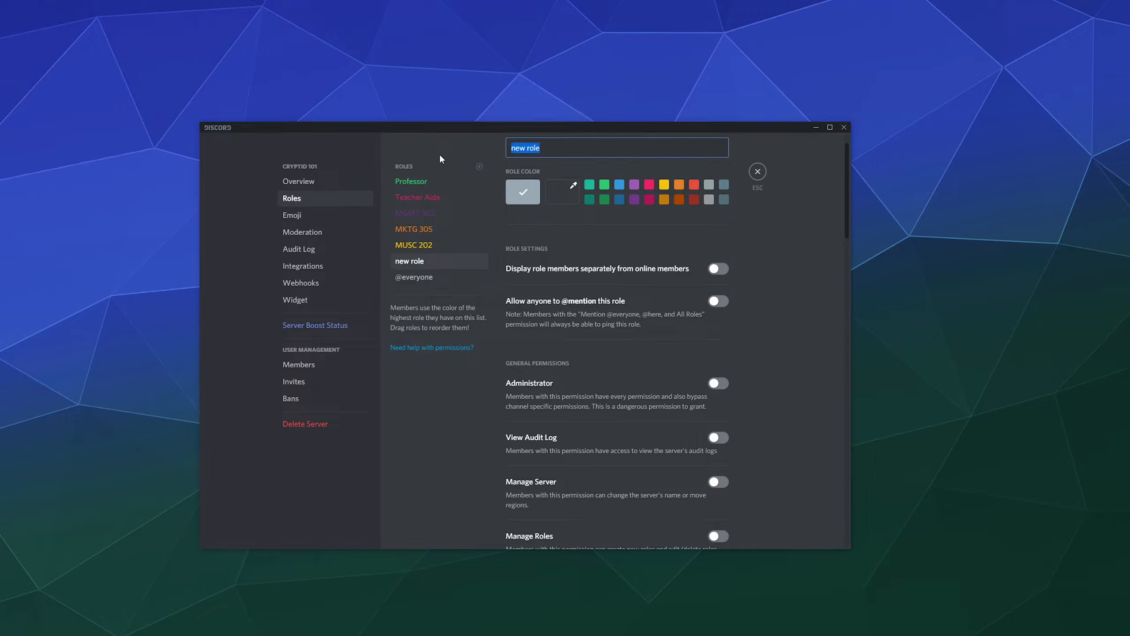
pyautogui.write('Science')
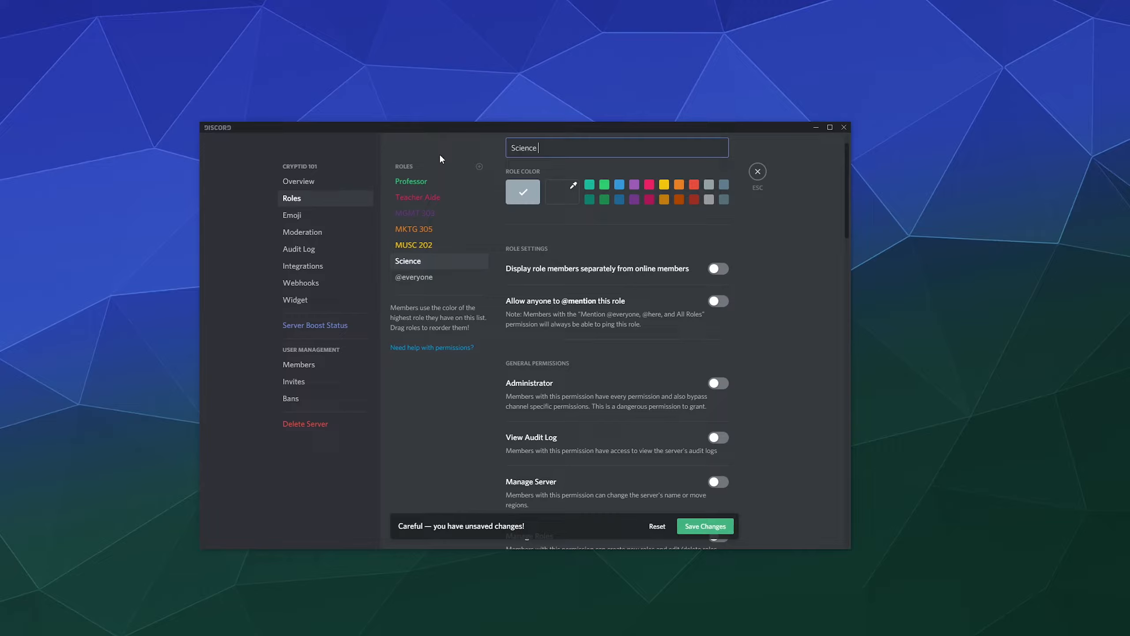
pyautogui.write(' 30')
pyautogui.press('BackSpace')
pyautogui.press('BackSpace')
pyautogui.write('307')
pyautogui.click(619, 189)
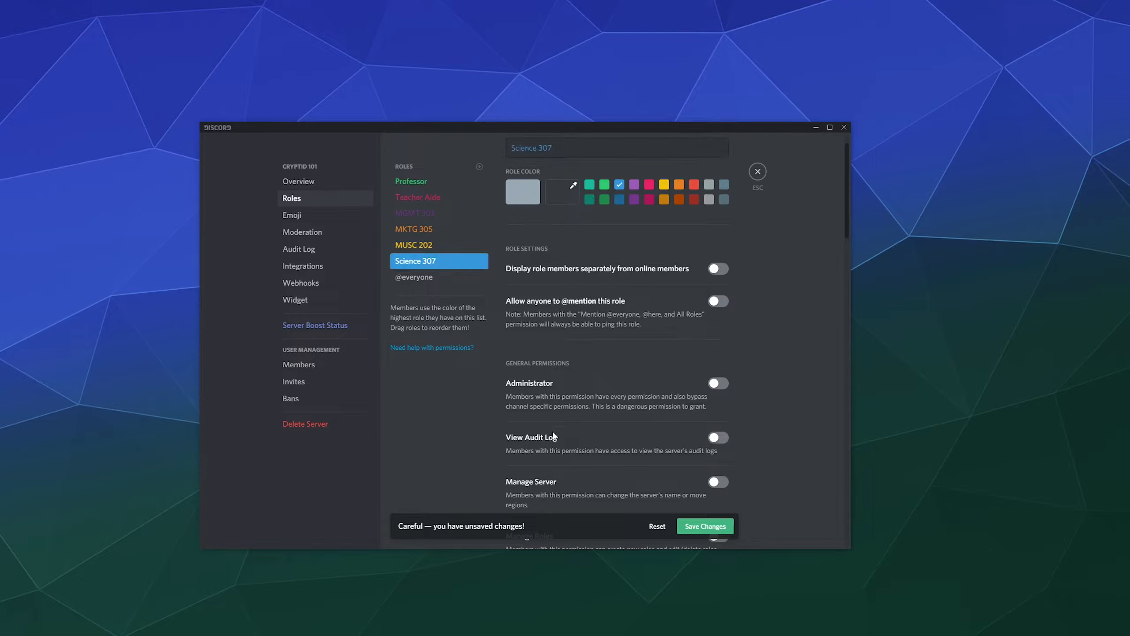
pyautogui.click(707, 527)
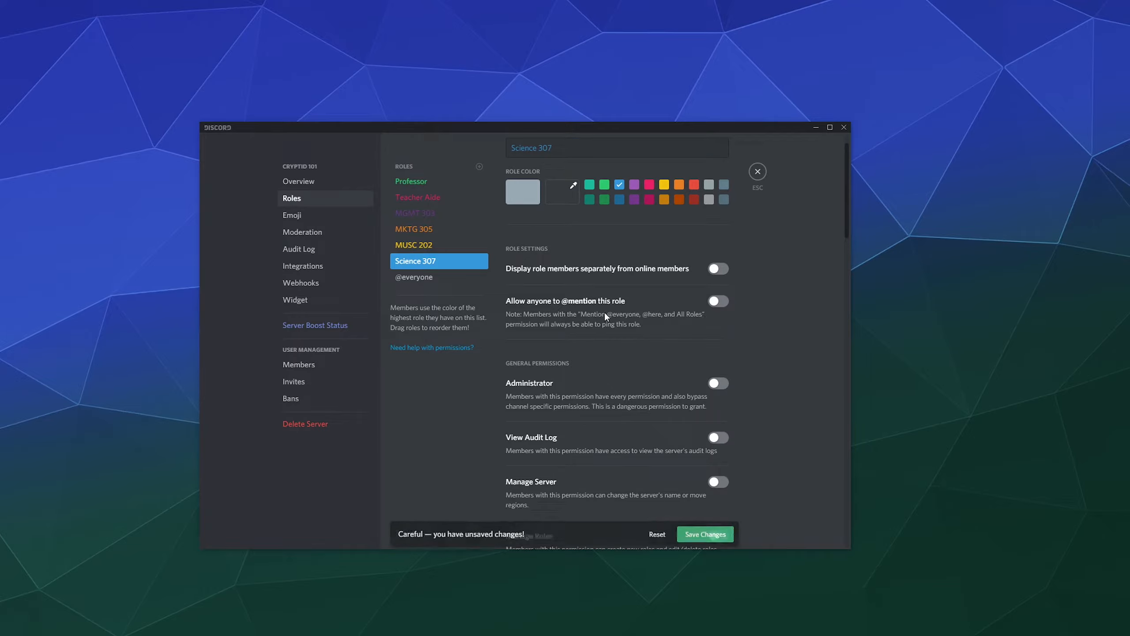
# Display Science 307 members separately from online members.
pyautogui.scroll(-2, 600, 299)
pyautogui.scroll(3, 598, 272)
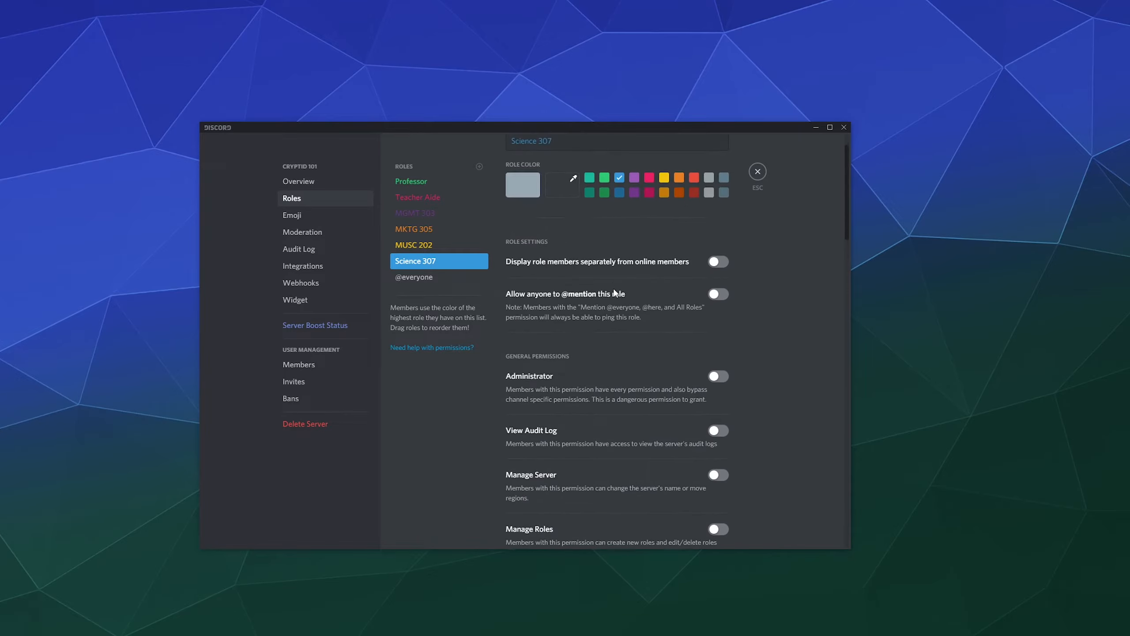
pyautogui.click(719, 306)
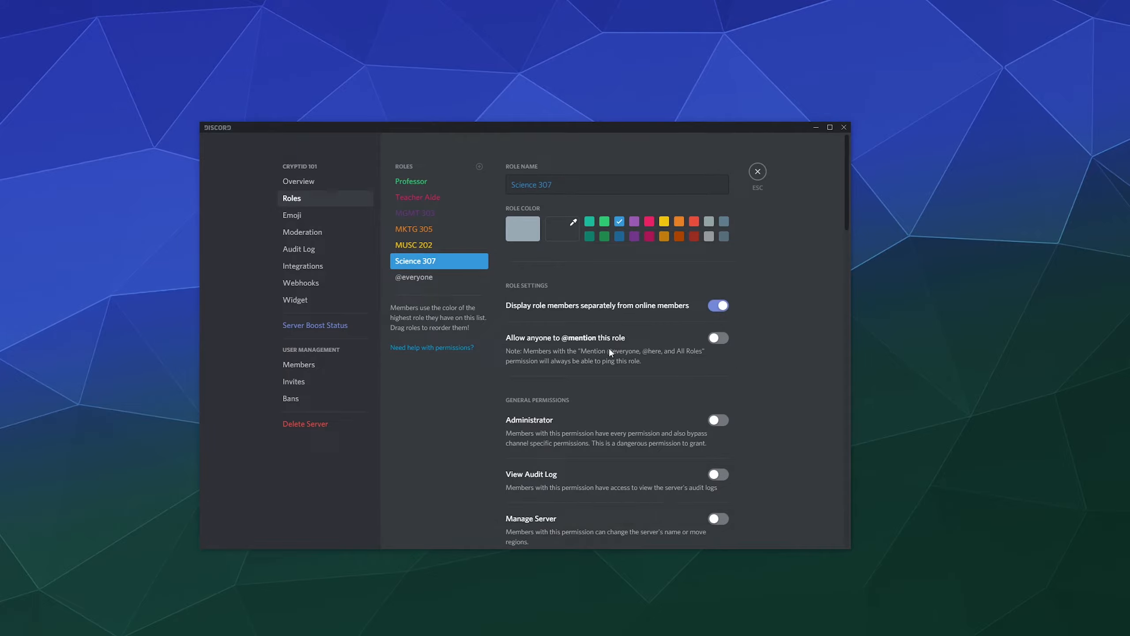
# Enable Send Messages for Science 307, and try Embed Links before turning it back off.
pyautogui.scroll(-5, 649, 342)
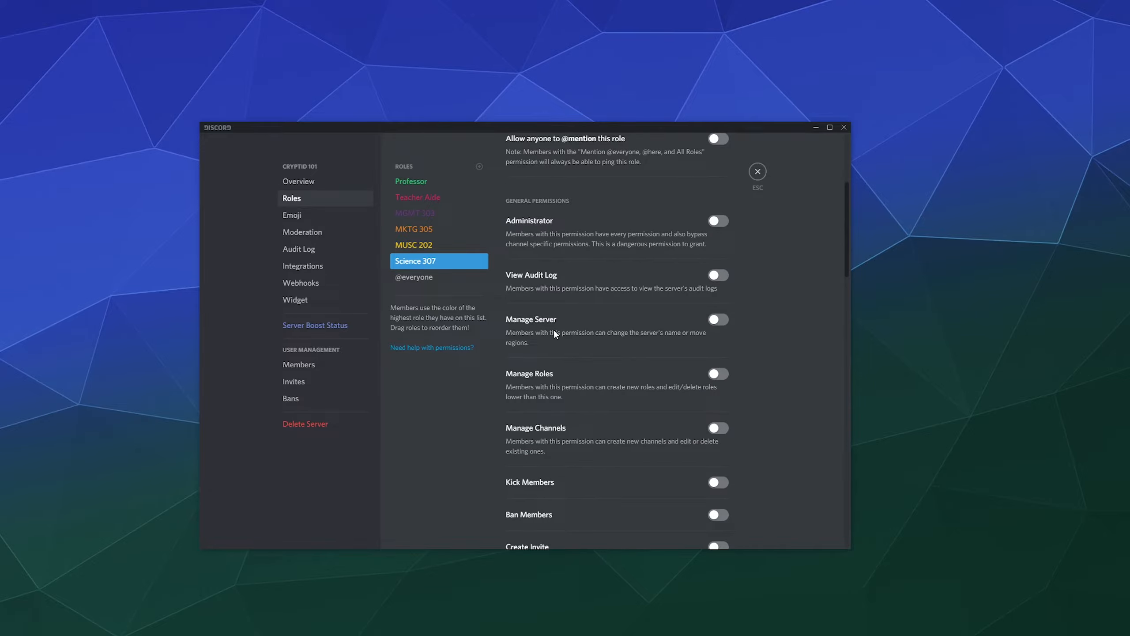
pyautogui.scroll(-3, 583, 378)
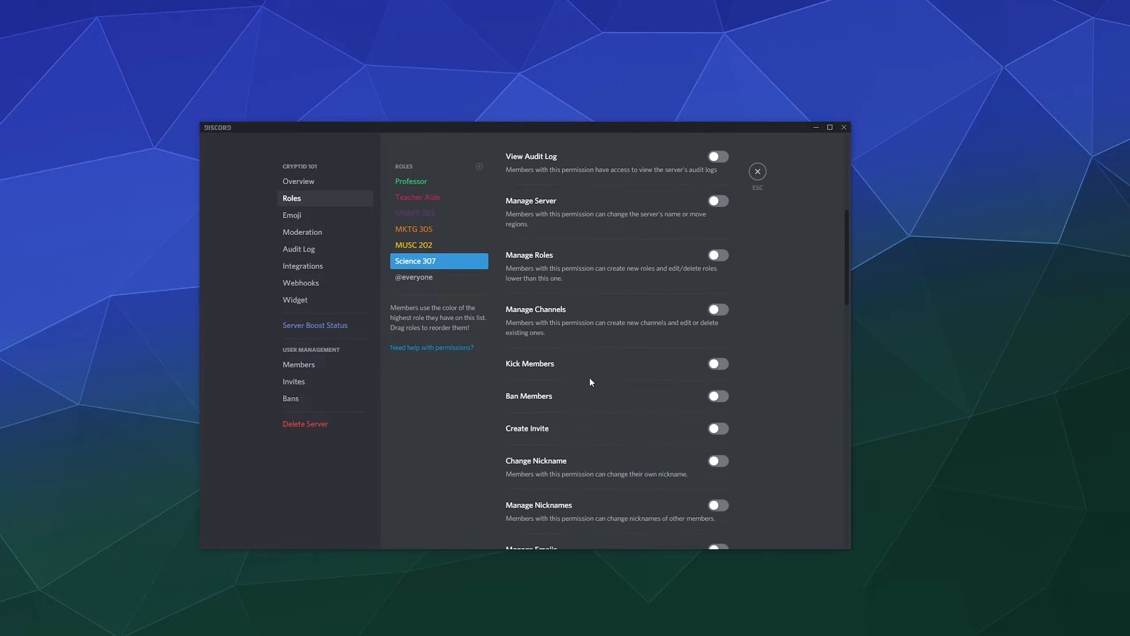
pyautogui.scroll(-1, 566, 402)
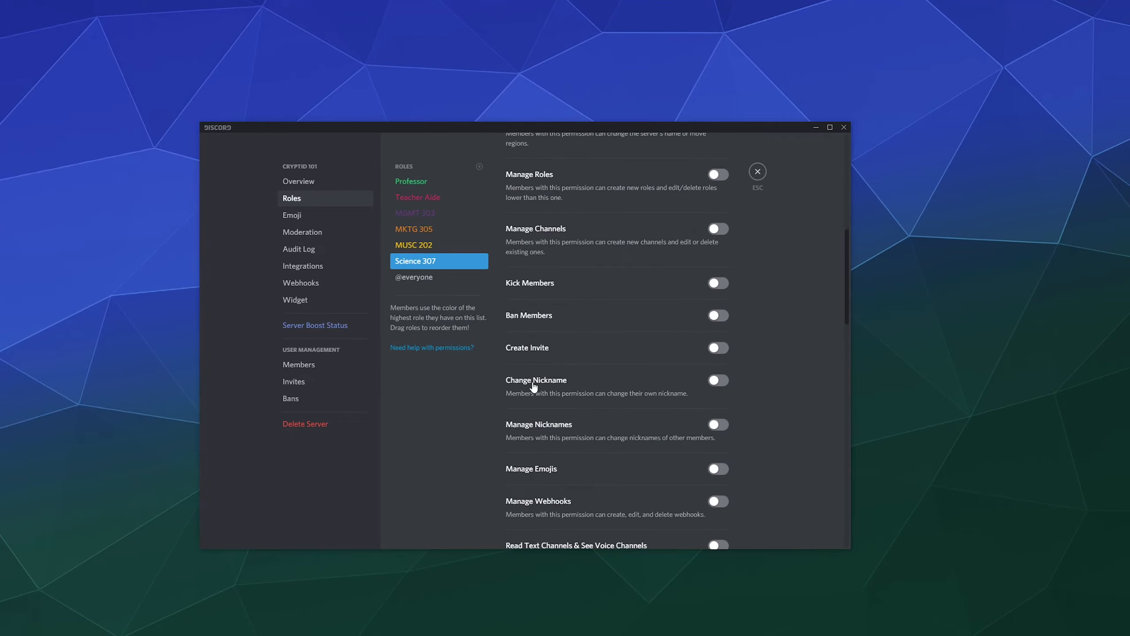
pyautogui.scroll(-2, 642, 395)
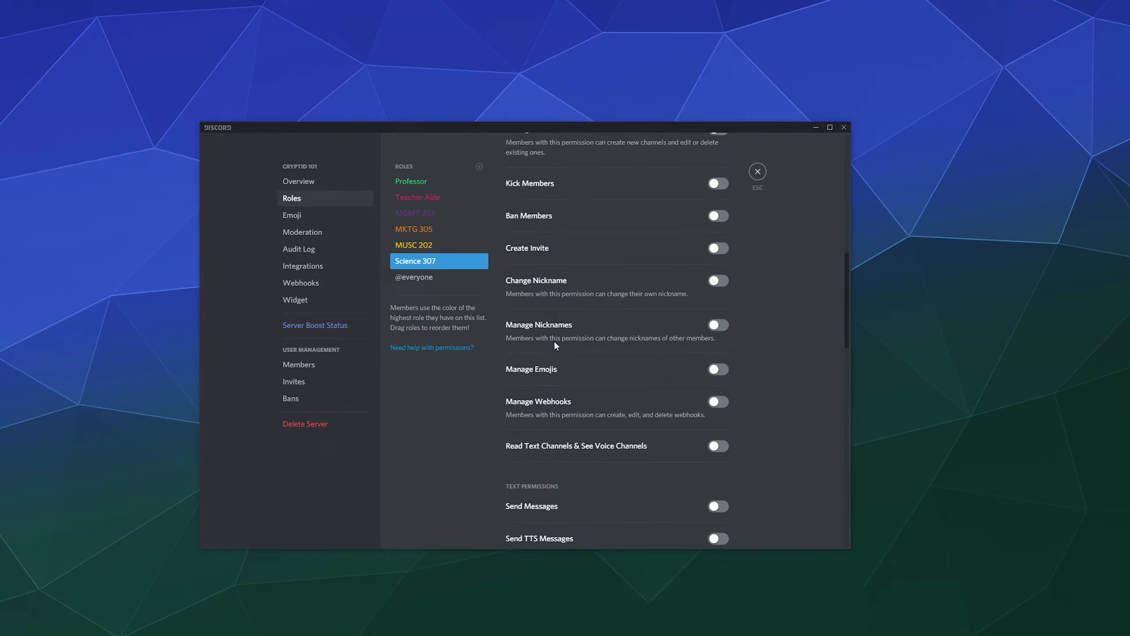
pyautogui.scroll(-2, 553, 345)
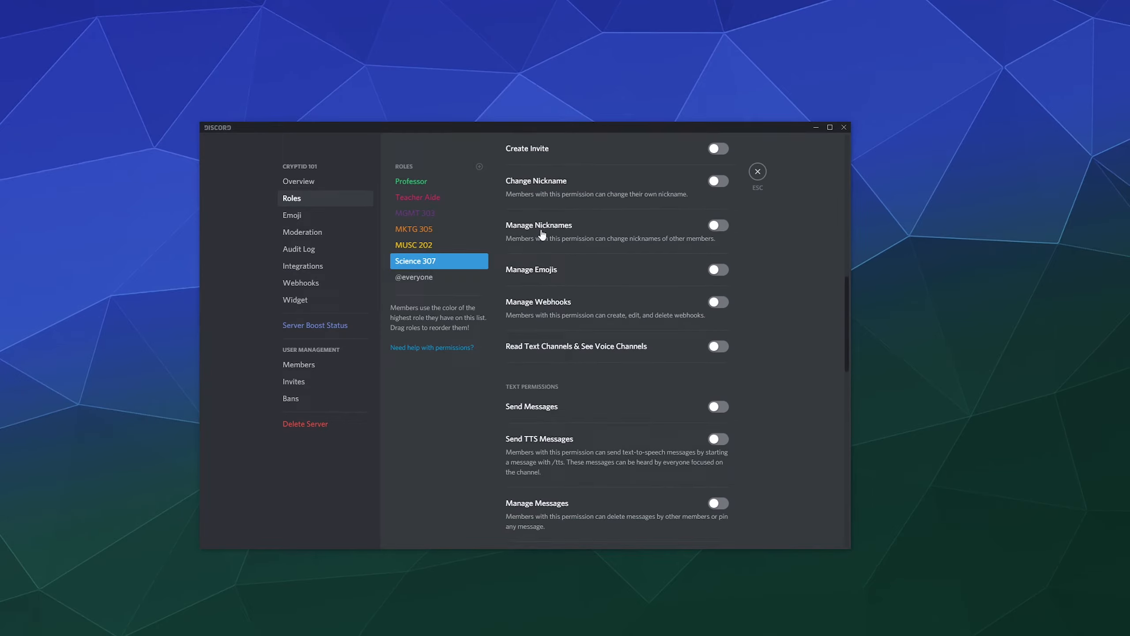
pyautogui.scroll(-2, 574, 360)
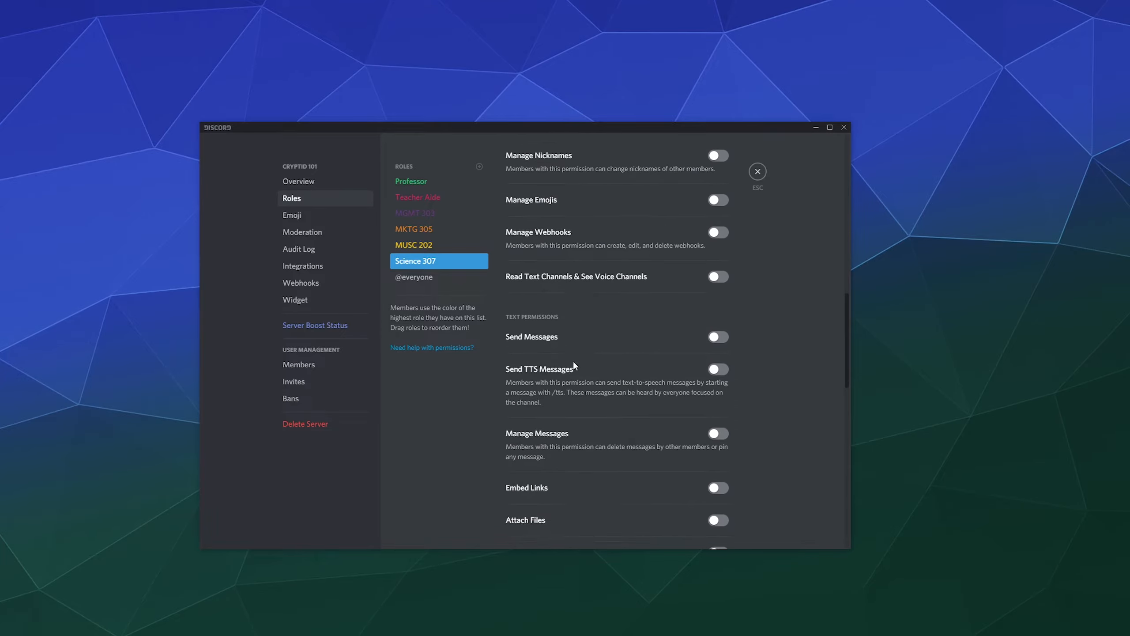
pyautogui.click(718, 310)
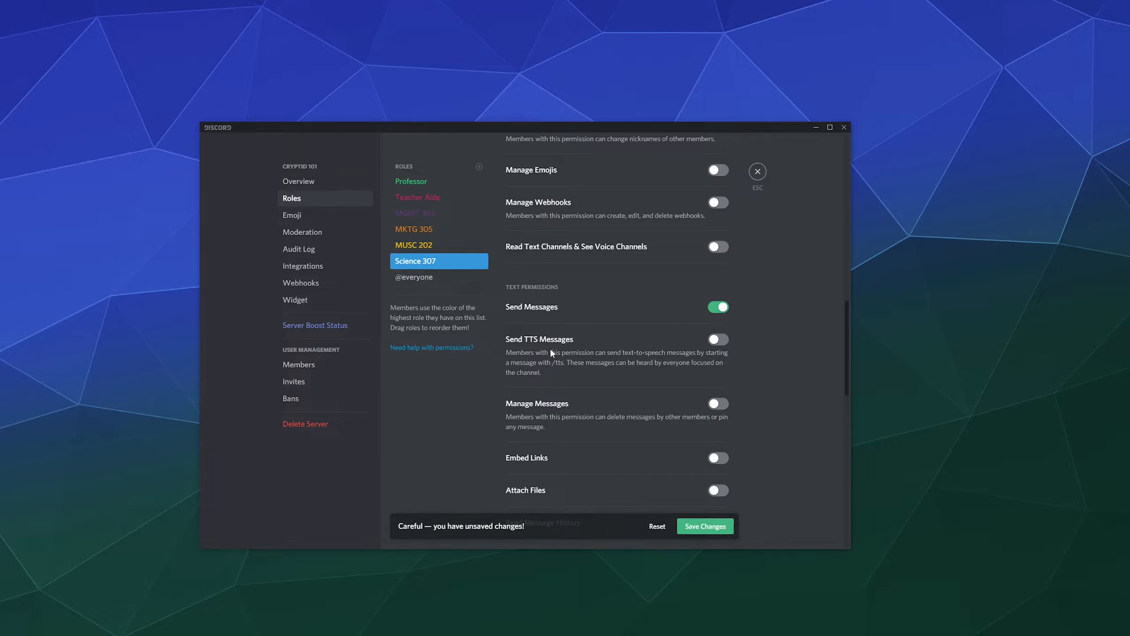
pyautogui.scroll(-3, 550, 348)
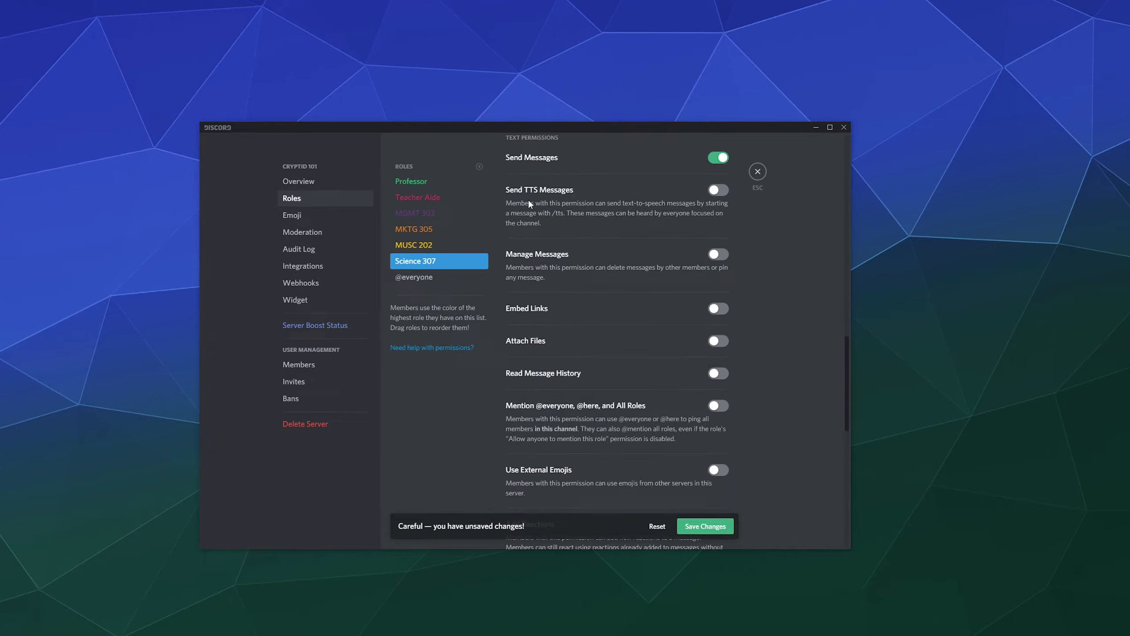
pyautogui.scroll(-1, 527, 262)
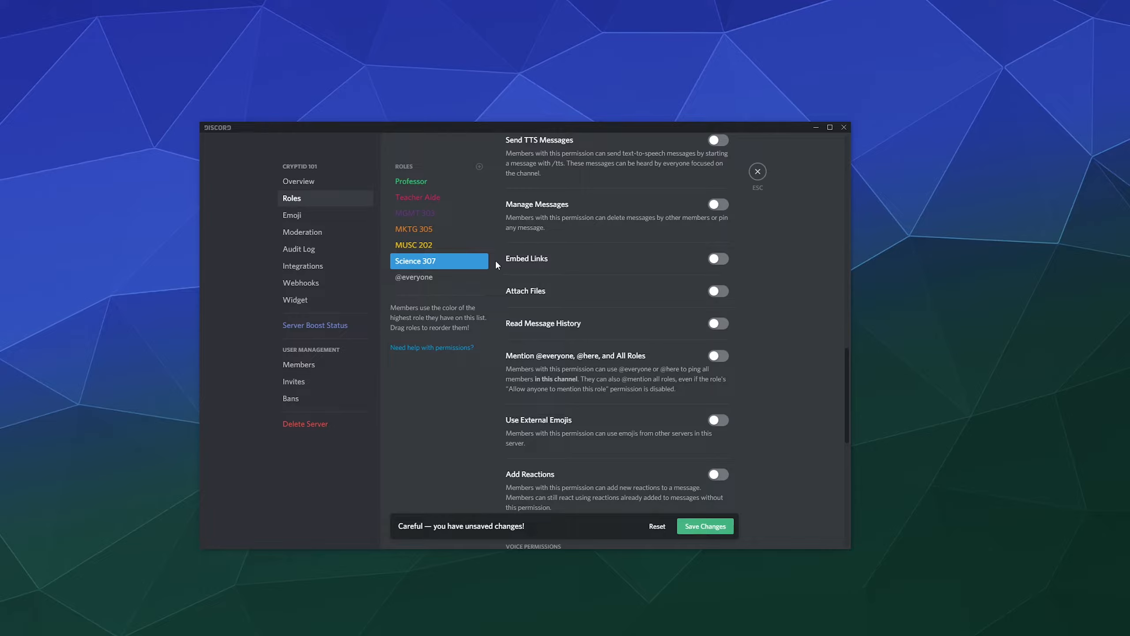
pyautogui.click(718, 259)
pyautogui.click(720, 264)
# Toggle Read Message History on and off, disable Attach Files, and turn Send Messages back off.
pyautogui.click(717, 323)
pyautogui.scroll(-2, 797, 339)
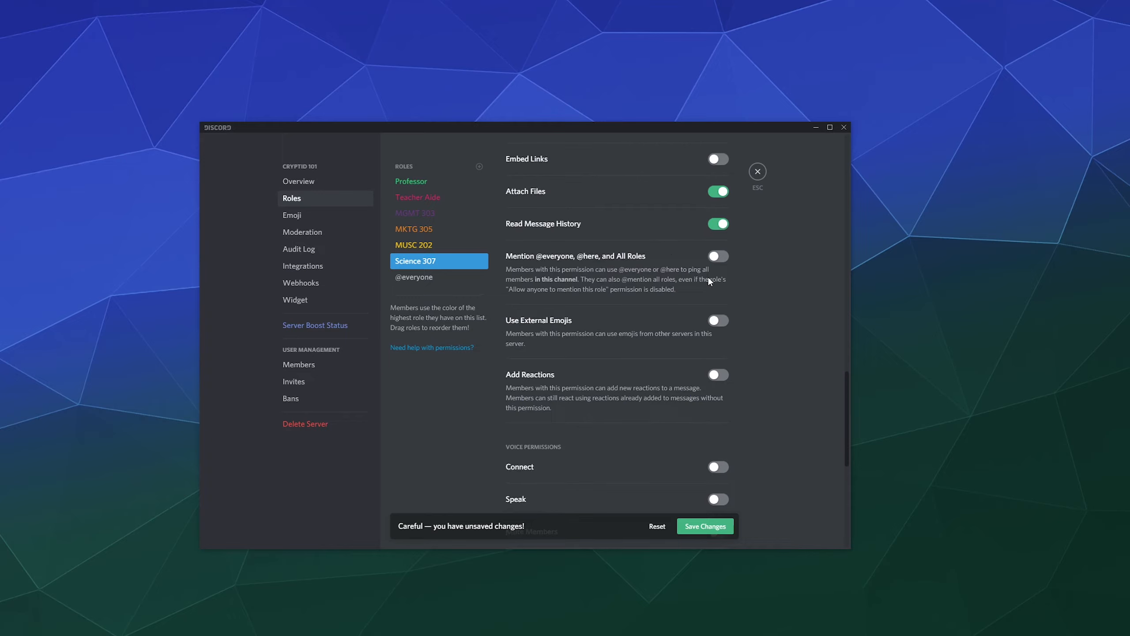
pyautogui.click(721, 223)
pyautogui.click(718, 191)
pyautogui.scroll(6, 761, 359)
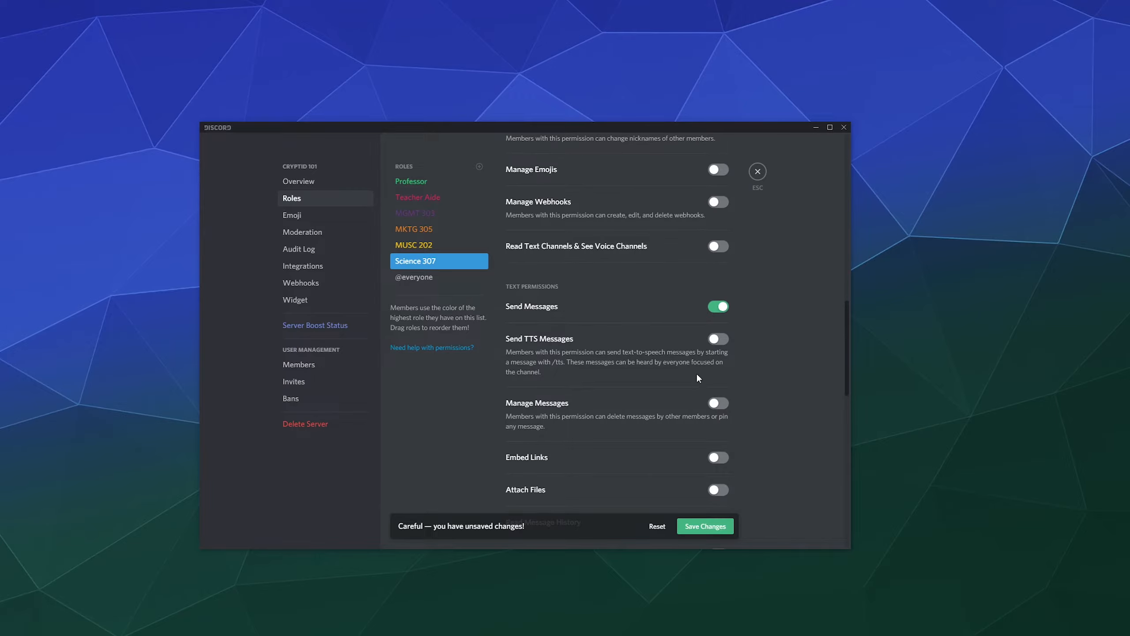
pyautogui.scroll(-2, 697, 375)
pyautogui.scroll(2, 704, 285)
pyautogui.click(719, 307)
# Go to the server's Emoji settings page.
pyautogui.scroll(-12, 769, 317)
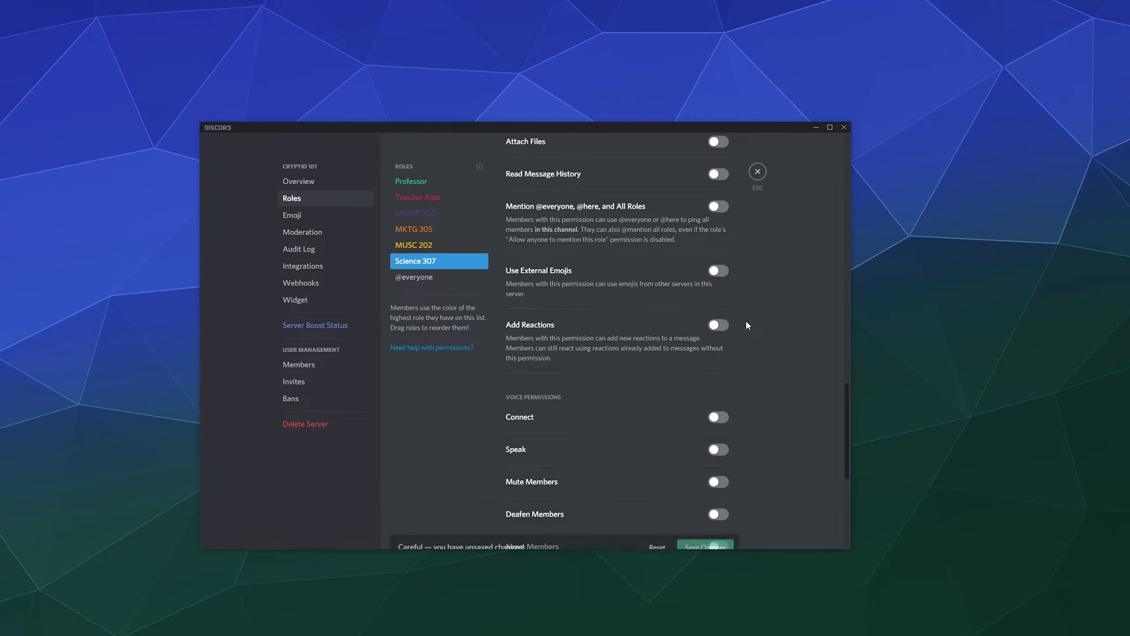
pyautogui.scroll(-4, 747, 328)
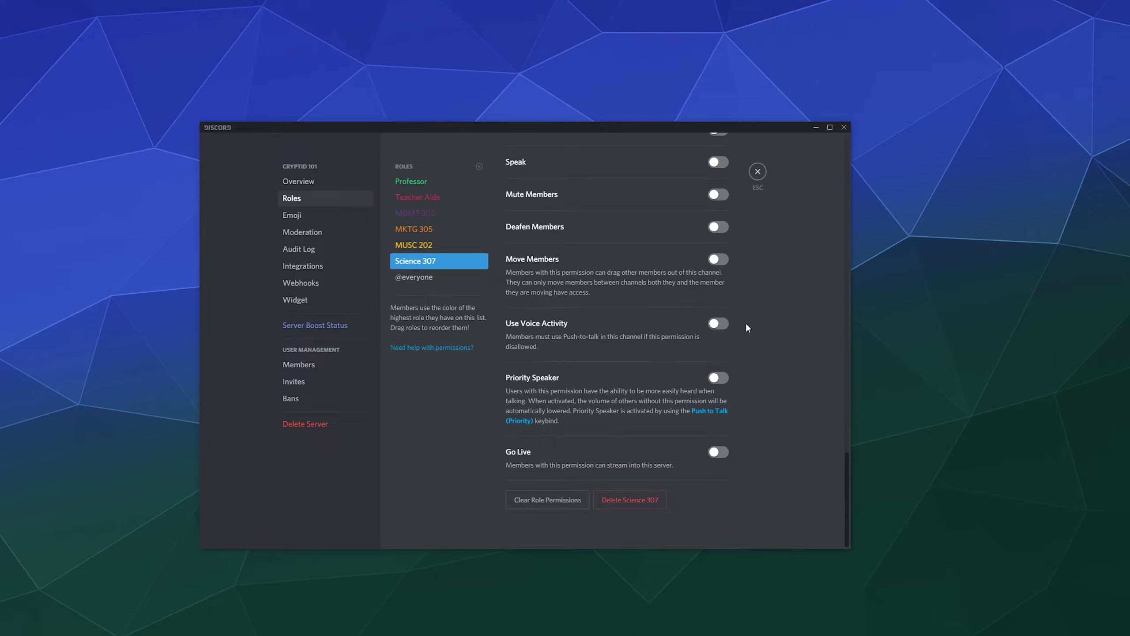
pyautogui.scroll(10, 562, 336)
pyautogui.scroll(14, 564, 340)
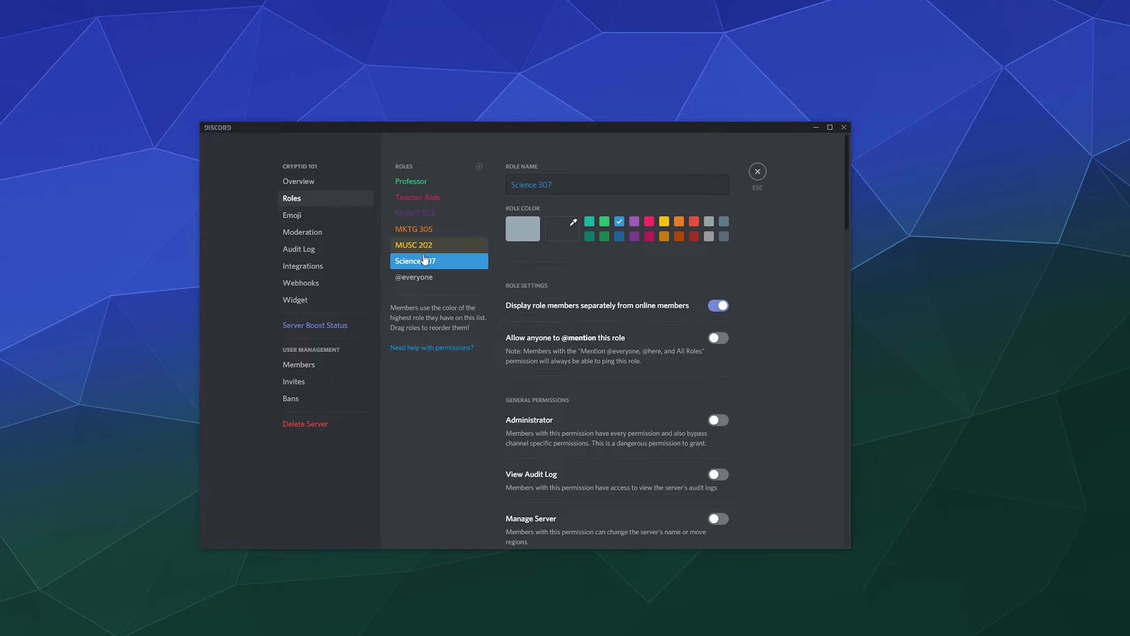
pyautogui.click(348, 217)
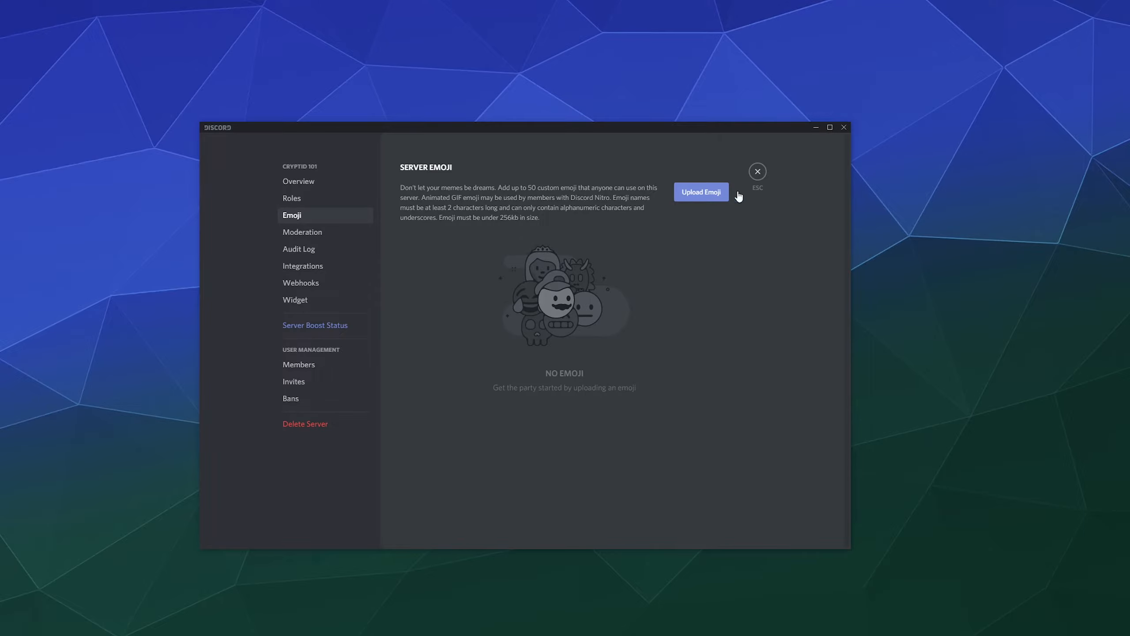
# Post a test message 'stuff and things' in #teacher-ta-discussion.
pyautogui.click(757, 172)
pyautogui.click(438, 520)
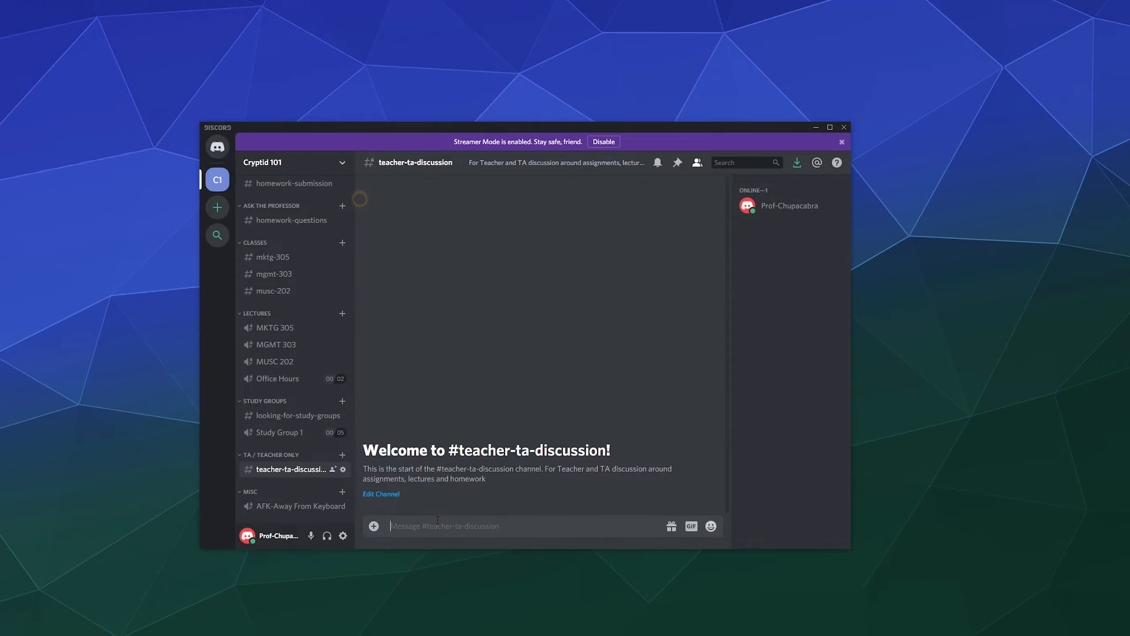
pyautogui.write('stuff and things')
pyautogui.press('Return')
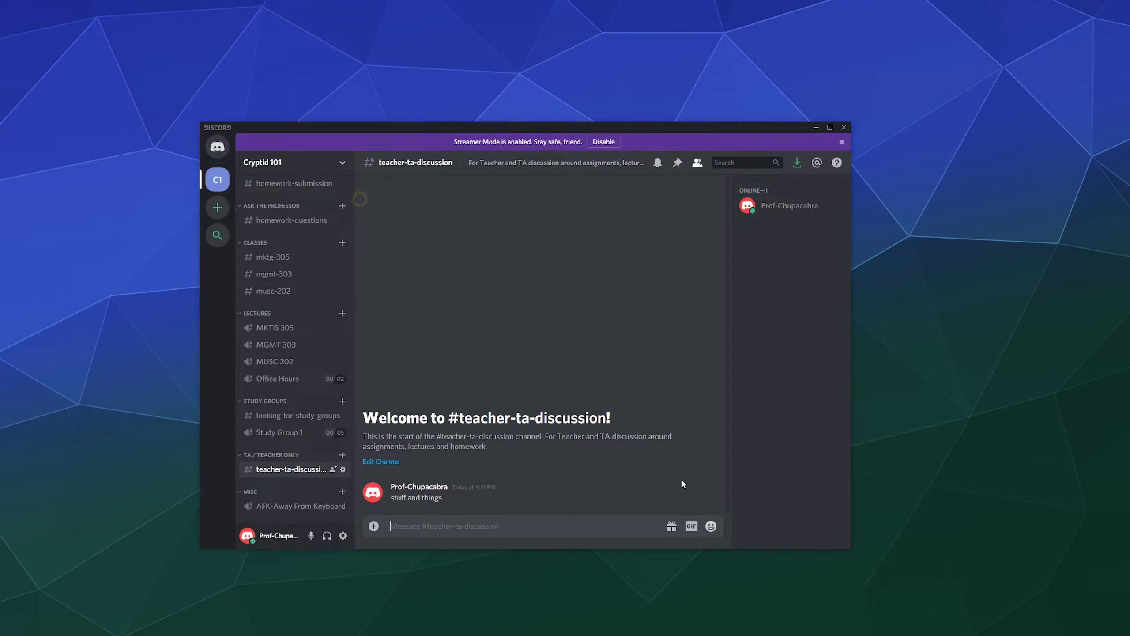
# React to the test message with 👀 and 🔥.
pyautogui.click(653, 480)
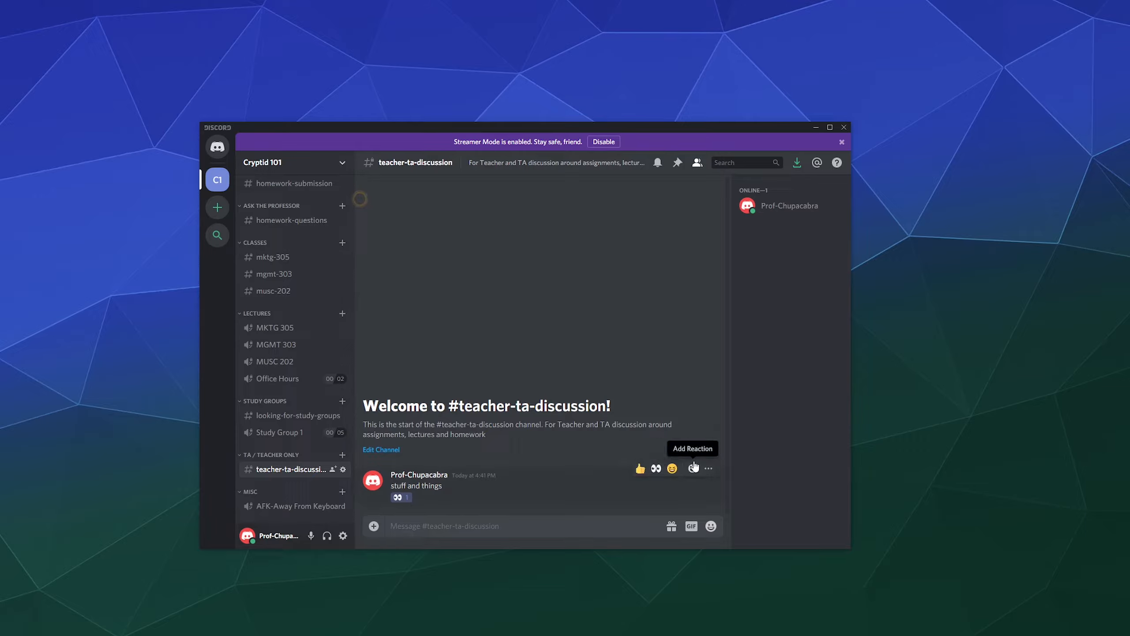
pyautogui.click(693, 468)
pyautogui.scroll(-15, 585, 442)
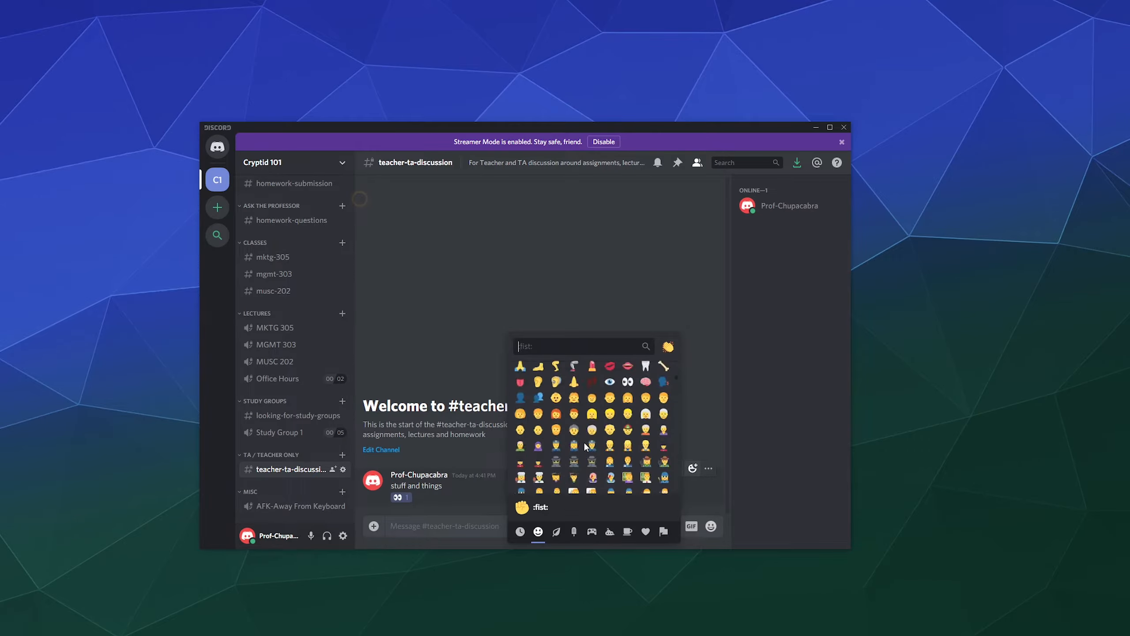
pyautogui.click(664, 427)
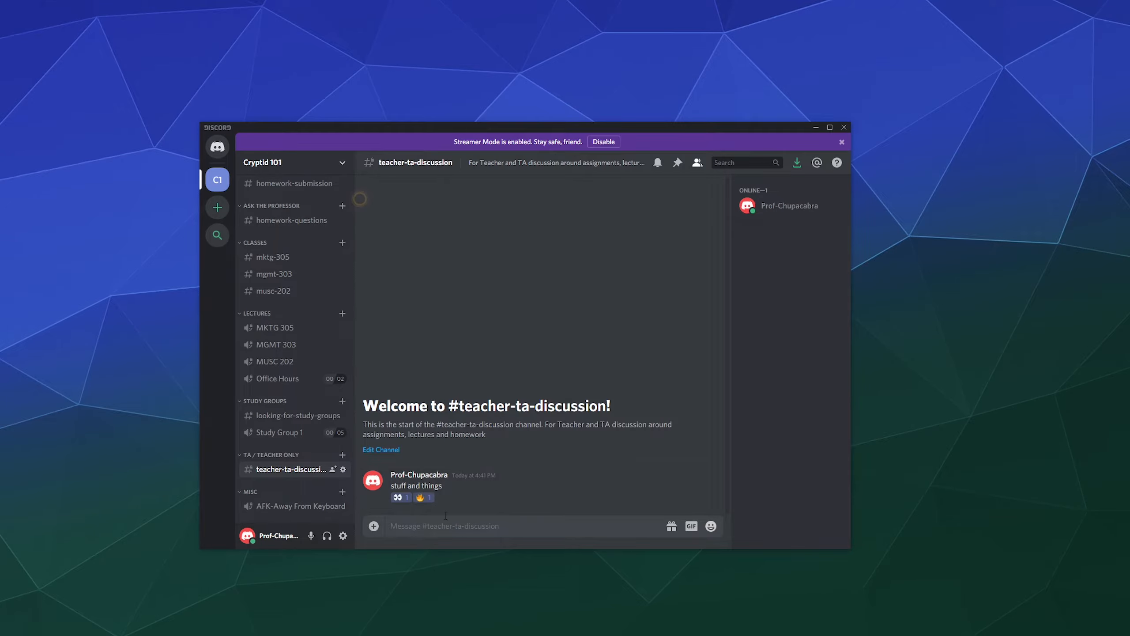
# Delete the test message.
pyautogui.moveTo(505, 492)
pyautogui.moveTo(431, 498)
pyautogui.click(710, 473)
pyautogui.click(659, 531)
pyautogui.click(601, 389)
# Reopen the Cryptid 101 server settings from the server menu.
pyautogui.scroll(3, 334, 187)
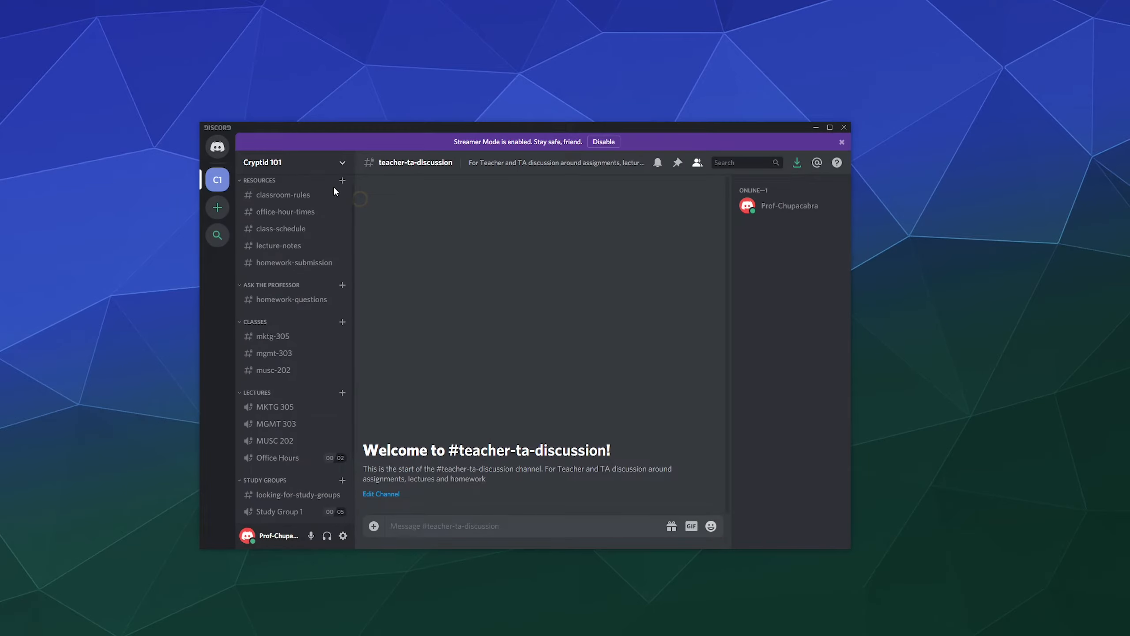
pyautogui.click(343, 163)
pyautogui.click(303, 227)
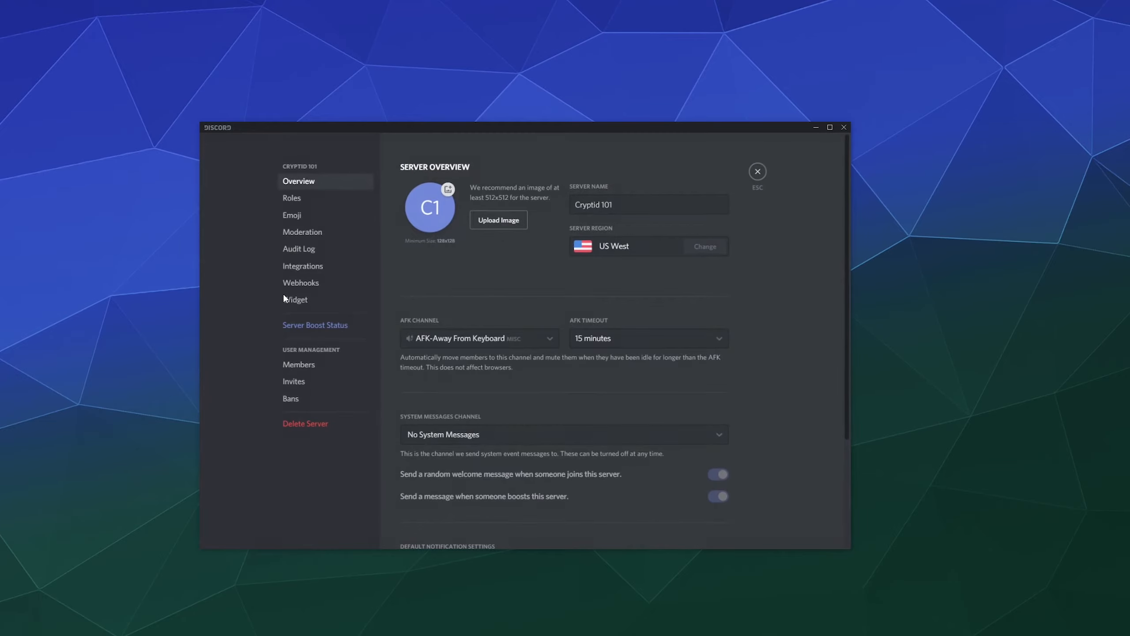
# In Moderation, try the 10-minute and phone verification levels, then settle on Low.
pyautogui.click(326, 232)
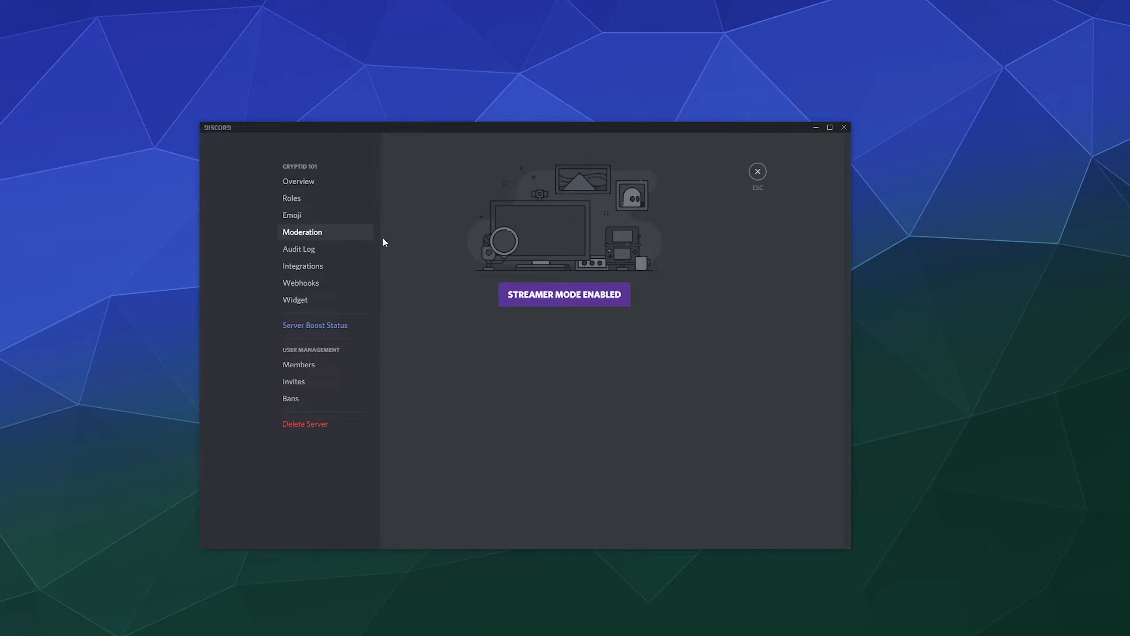
pyautogui.click(614, 293)
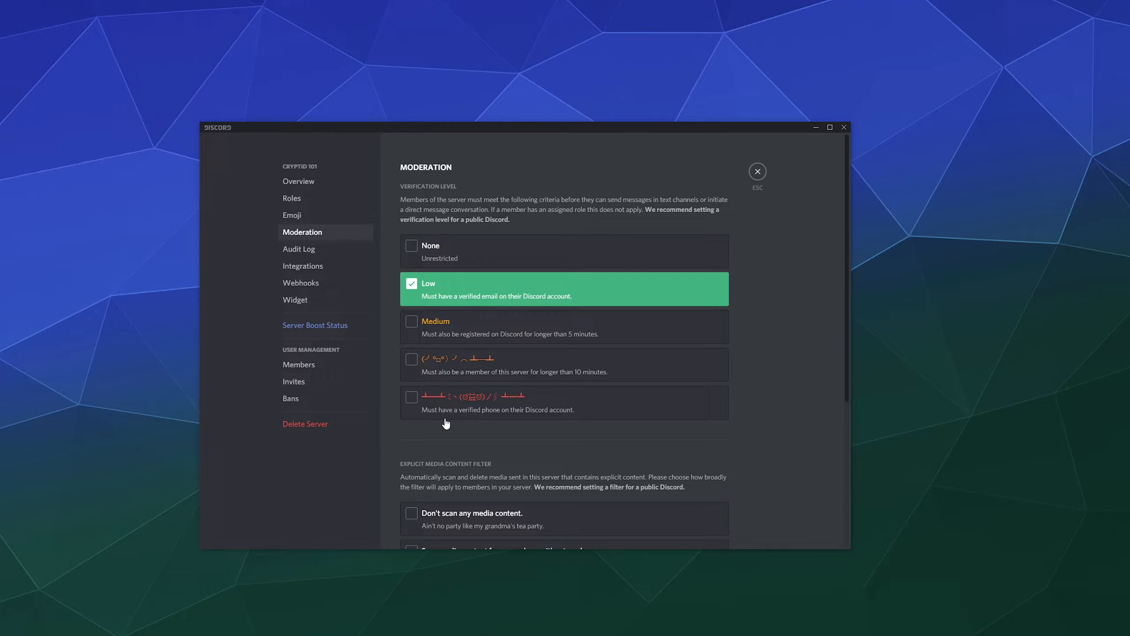
pyautogui.click(590, 379)
pyautogui.click(589, 387)
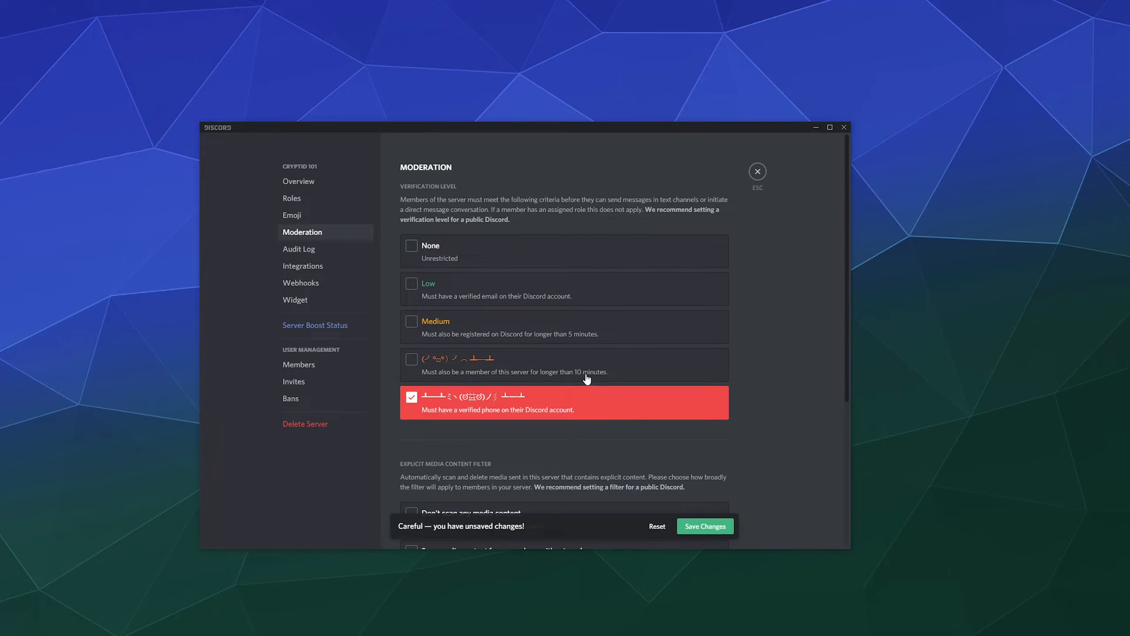
pyautogui.click(588, 378)
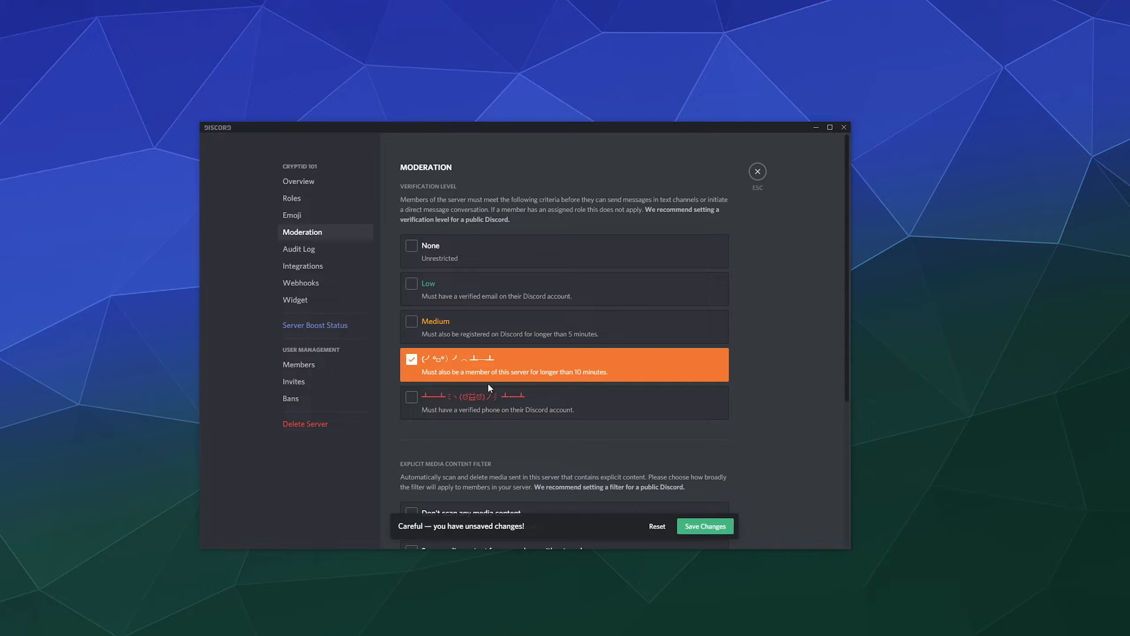
pyautogui.scroll(-4, 486, 381)
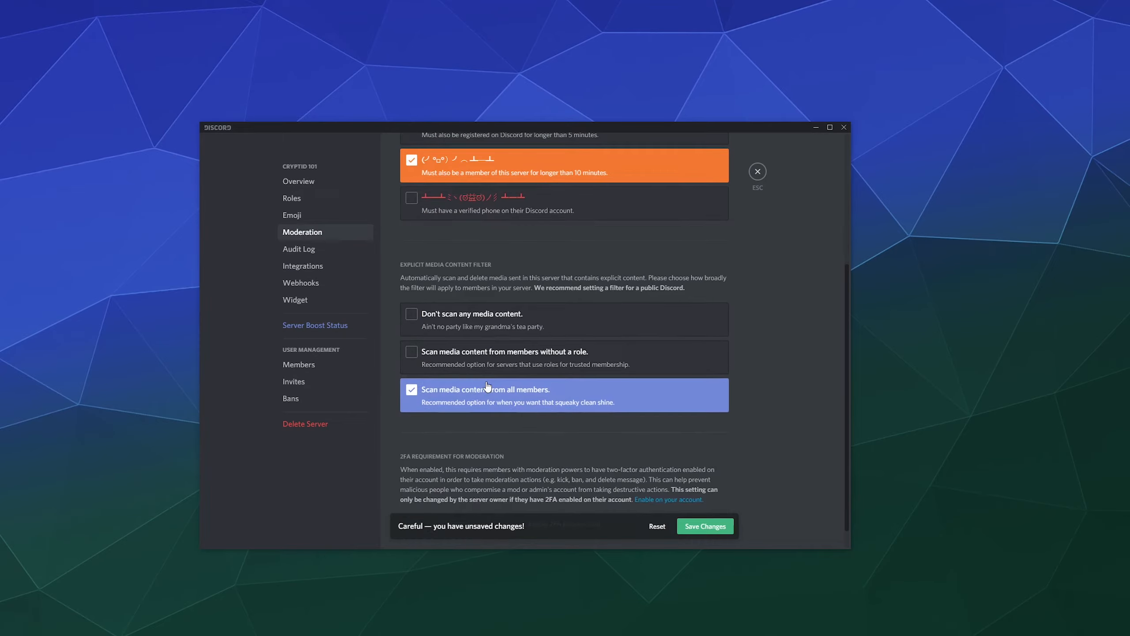
pyautogui.scroll(4, 486, 382)
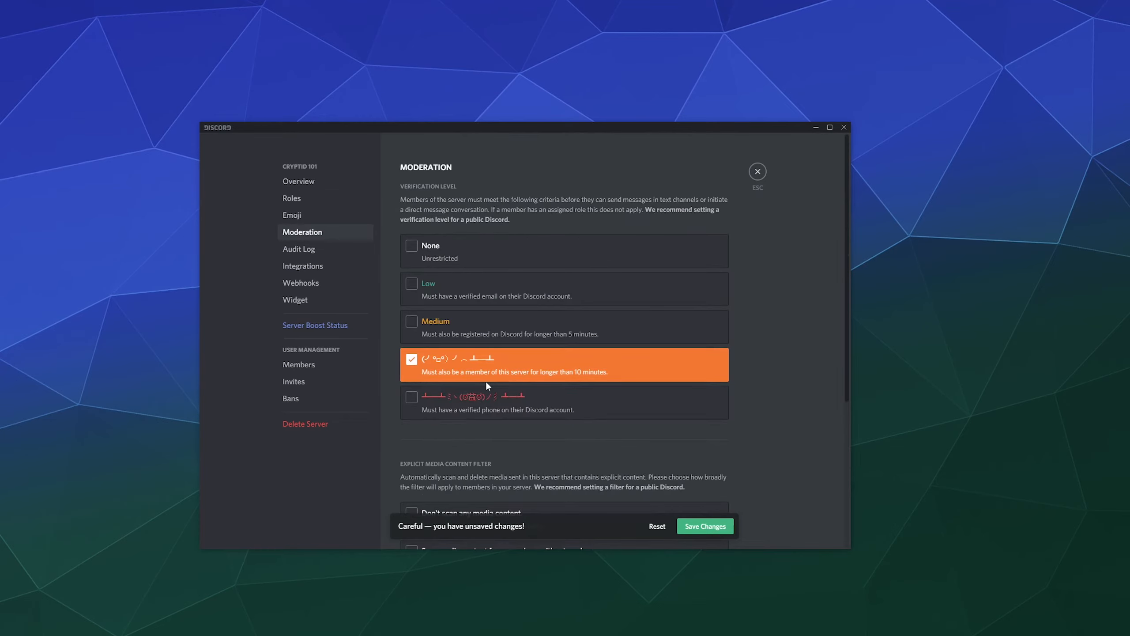
pyautogui.click(440, 285)
pyautogui.scroll(-4, 652, 394)
pyautogui.scroll(4, 653, 392)
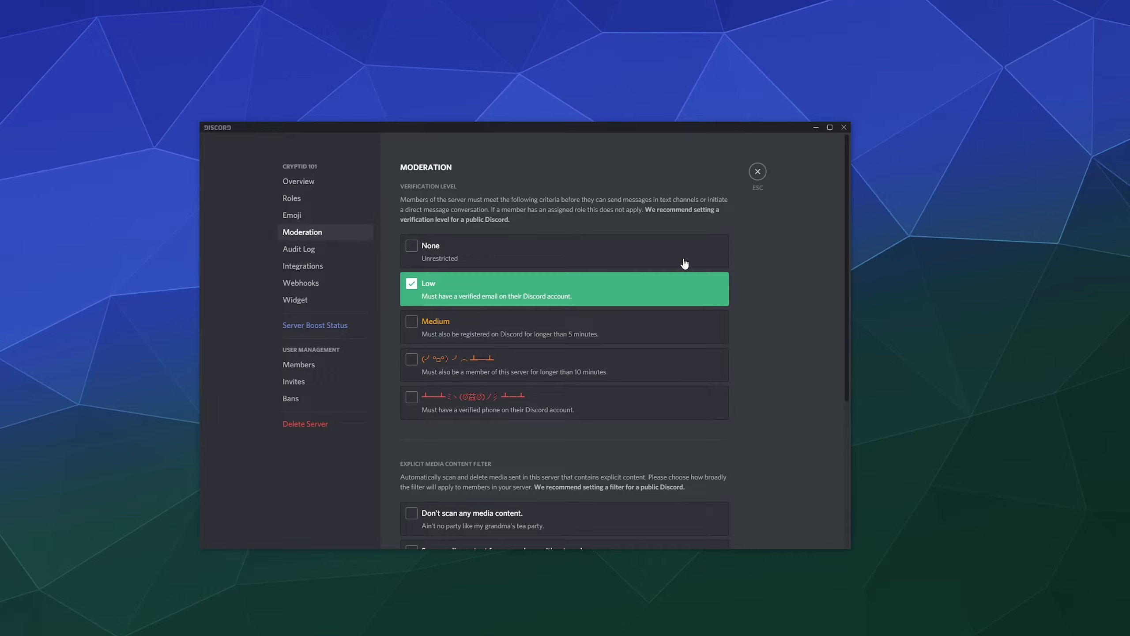
# Browse the audit log, expanding and collapsing the Science 307 role update, then view Integrations.
pyautogui.click(333, 249)
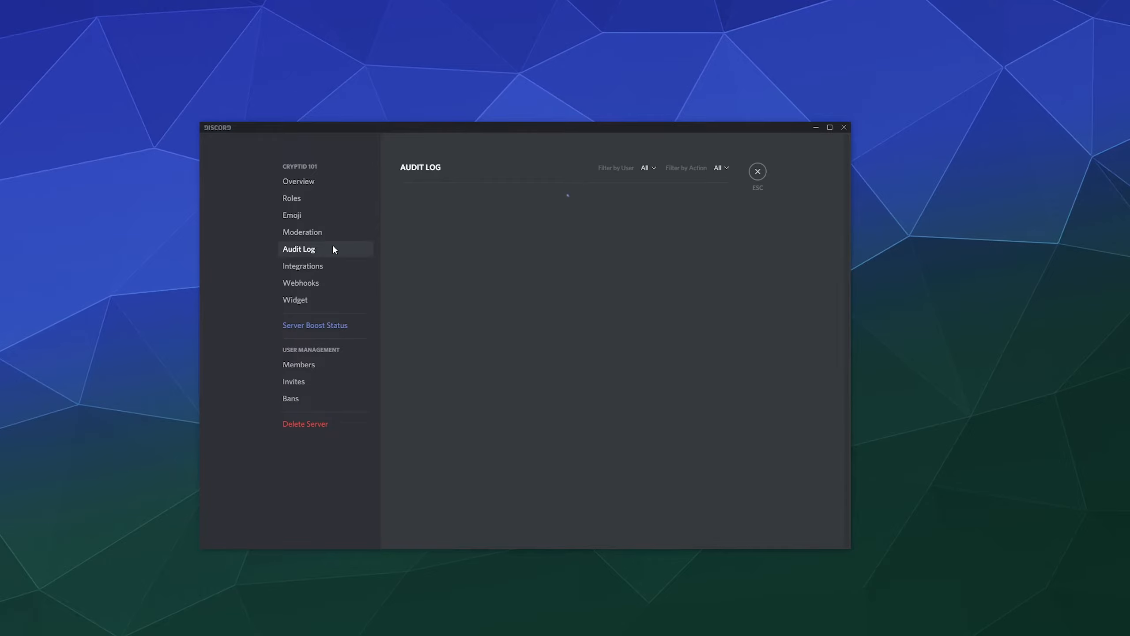
pyautogui.scroll(-5, 658, 276)
pyautogui.scroll(-5, 623, 356)
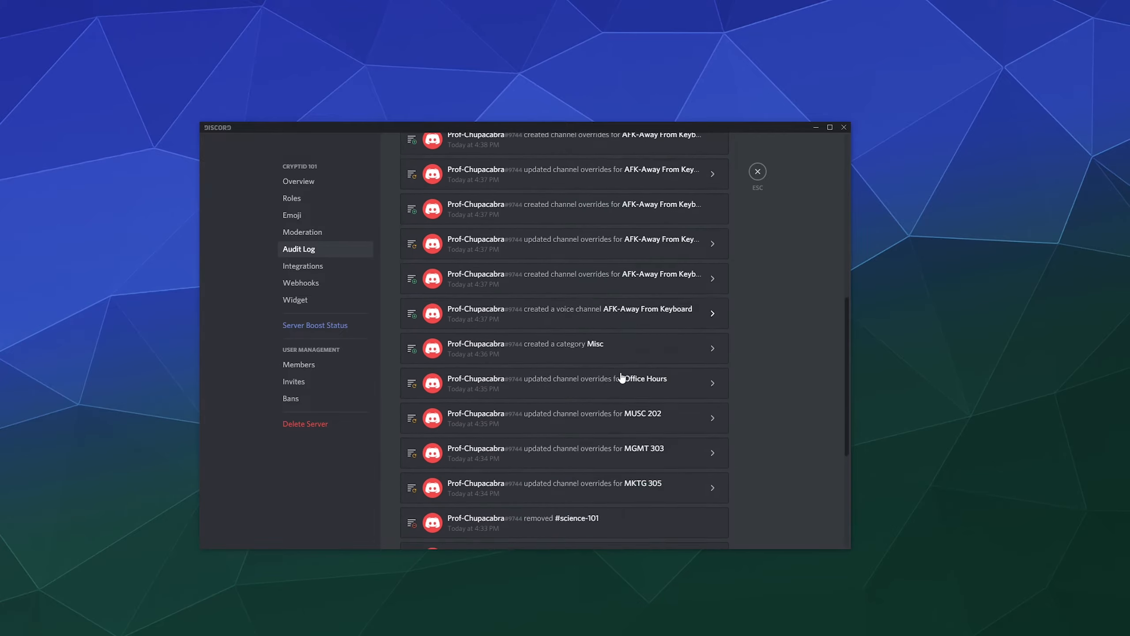
pyautogui.scroll(15, 555, 310)
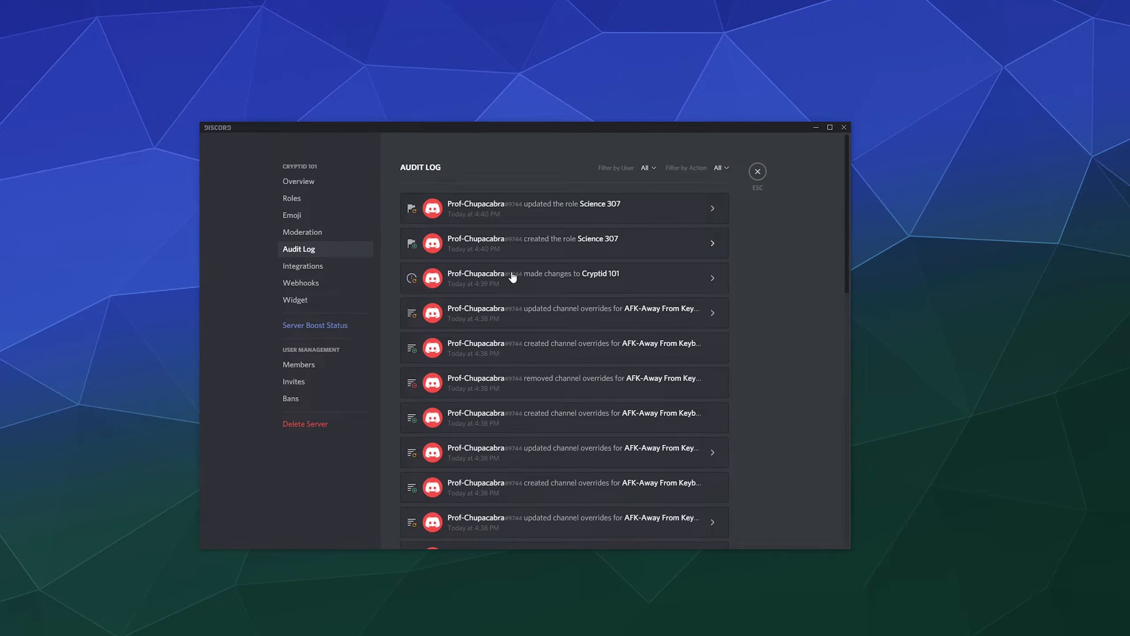
pyautogui.scroll(-15, 496, 193)
pyautogui.scroll(10, 497, 196)
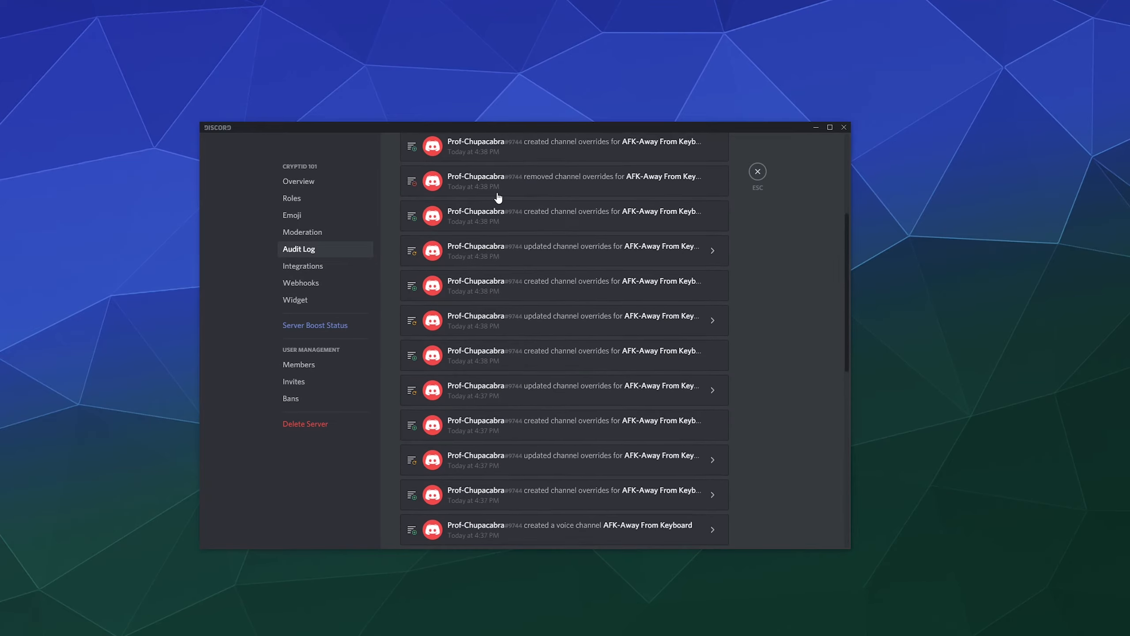
pyautogui.scroll(5, 498, 197)
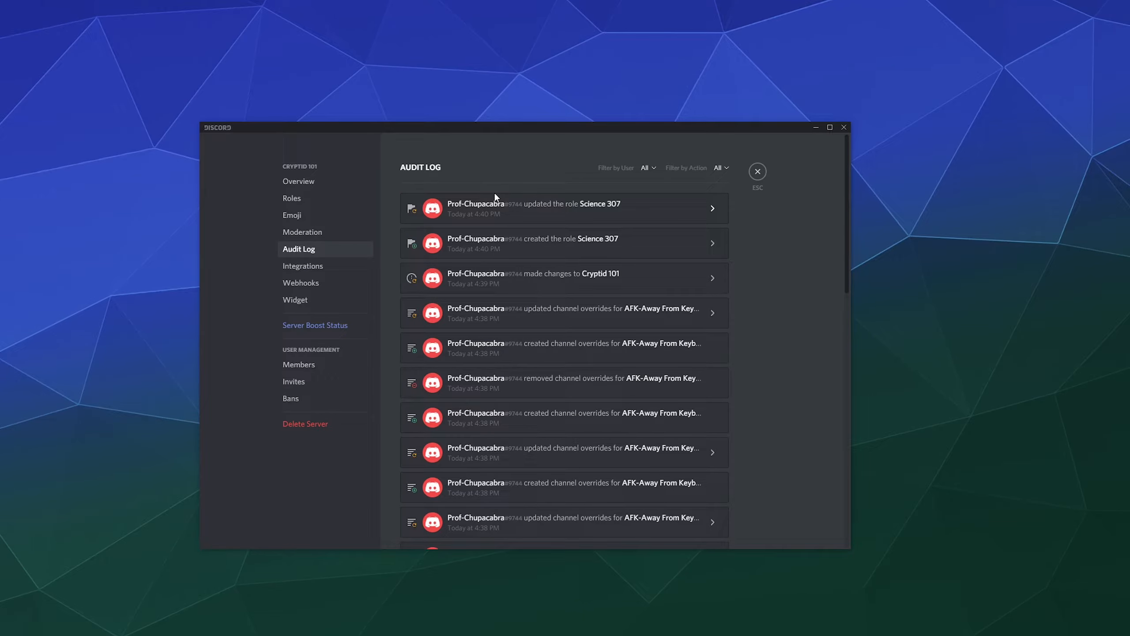
pyautogui.click(702, 212)
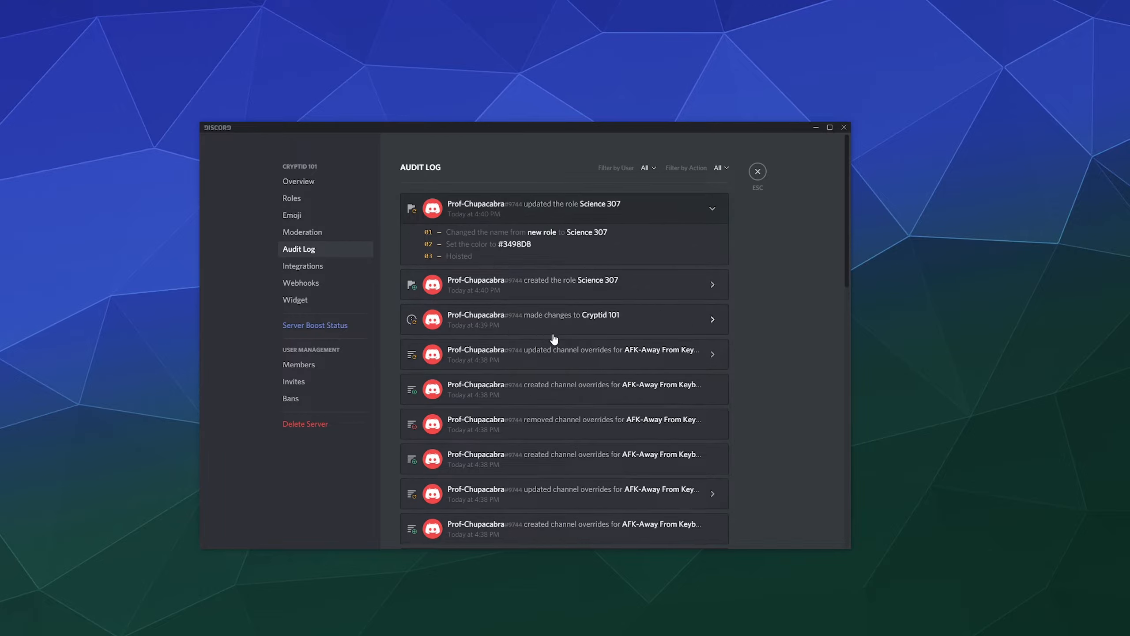
pyautogui.click(713, 208)
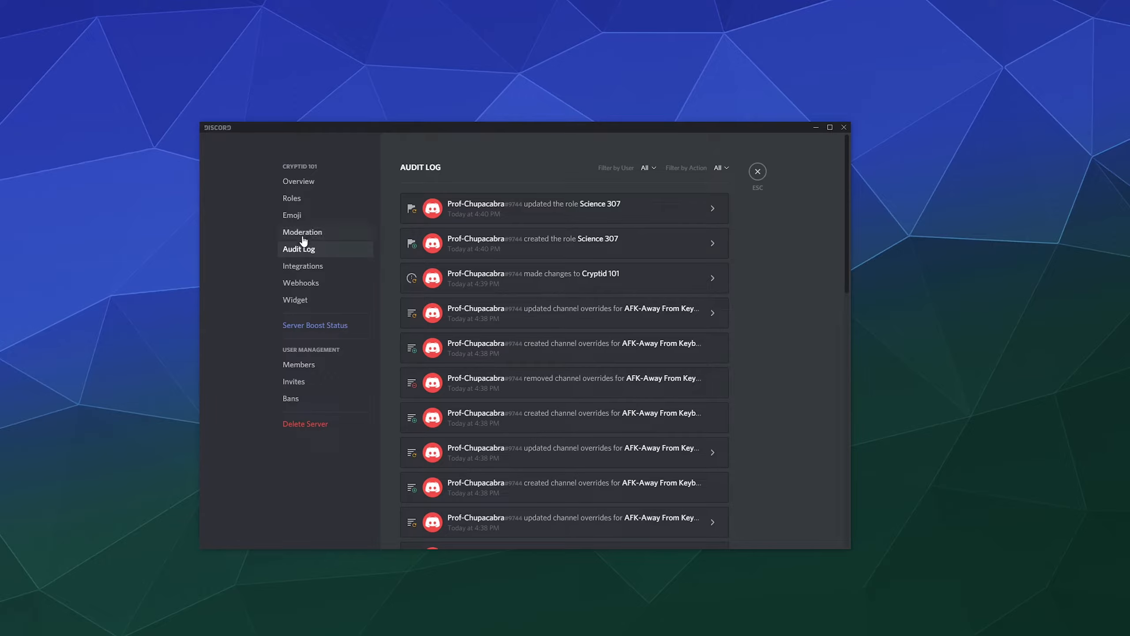
pyautogui.click(303, 266)
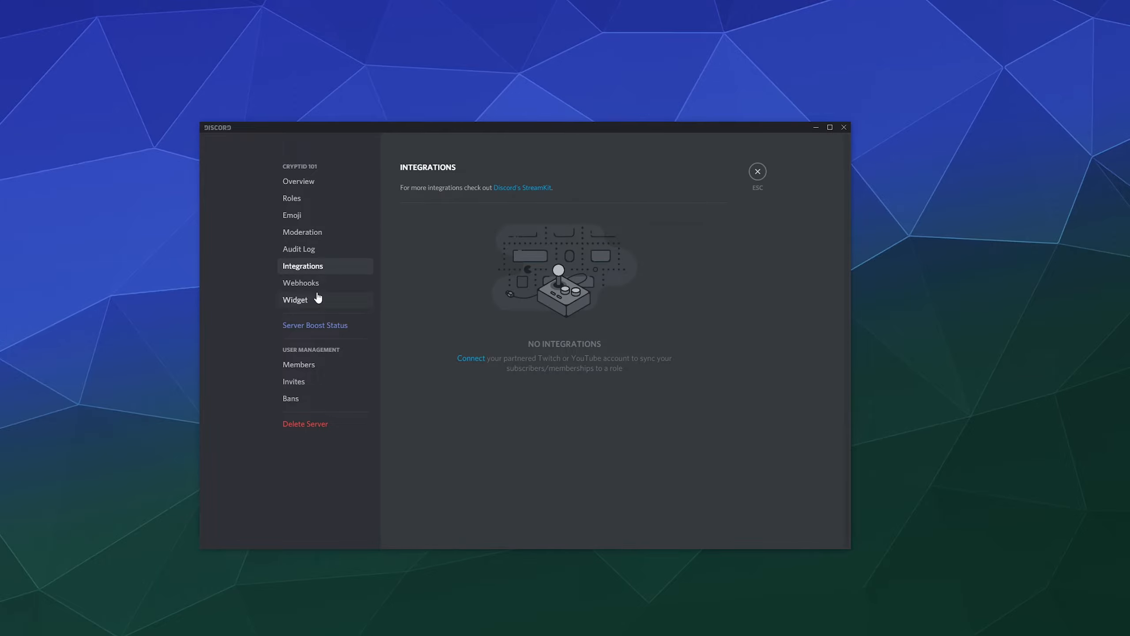
# Look over the server's Webhooks and Widget settings pages.
pyautogui.click(345, 287)
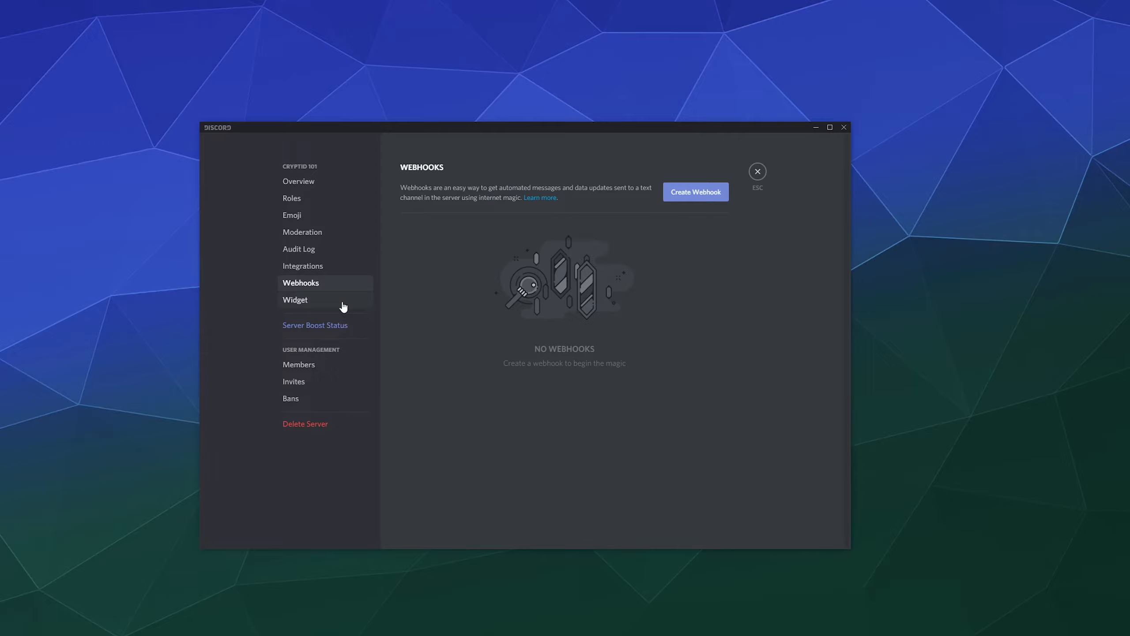
pyautogui.click(343, 306)
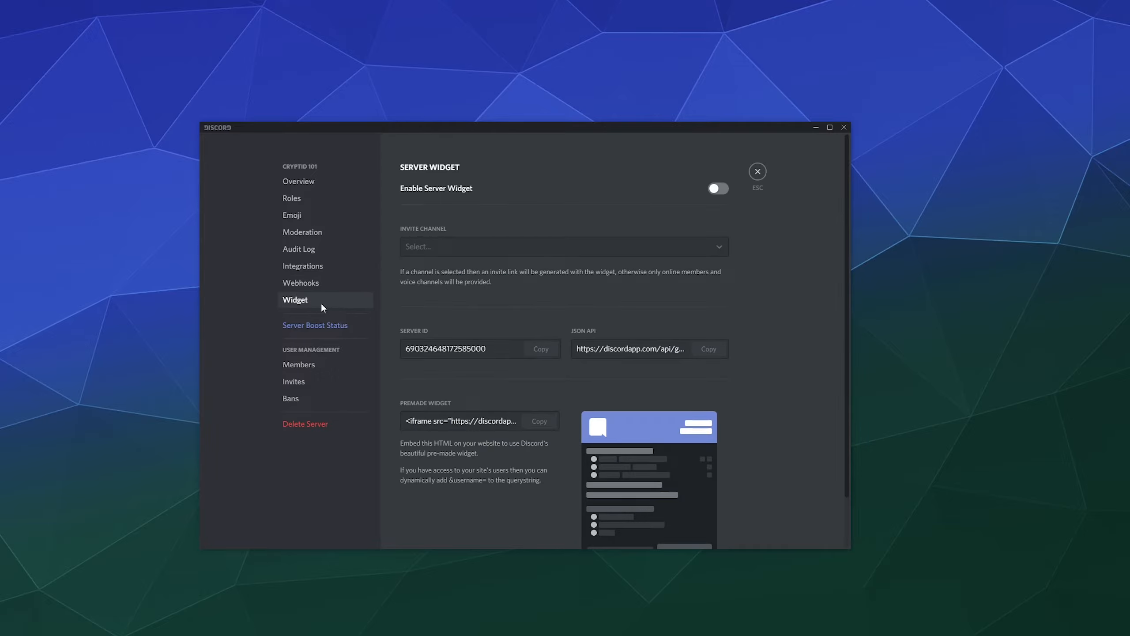
pyautogui.scroll(-2, 528, 312)
pyautogui.scroll(2, 527, 311)
# Scroll through the Server Boost Status Level 1–3 perks, then view Members.
pyautogui.click(325, 326)
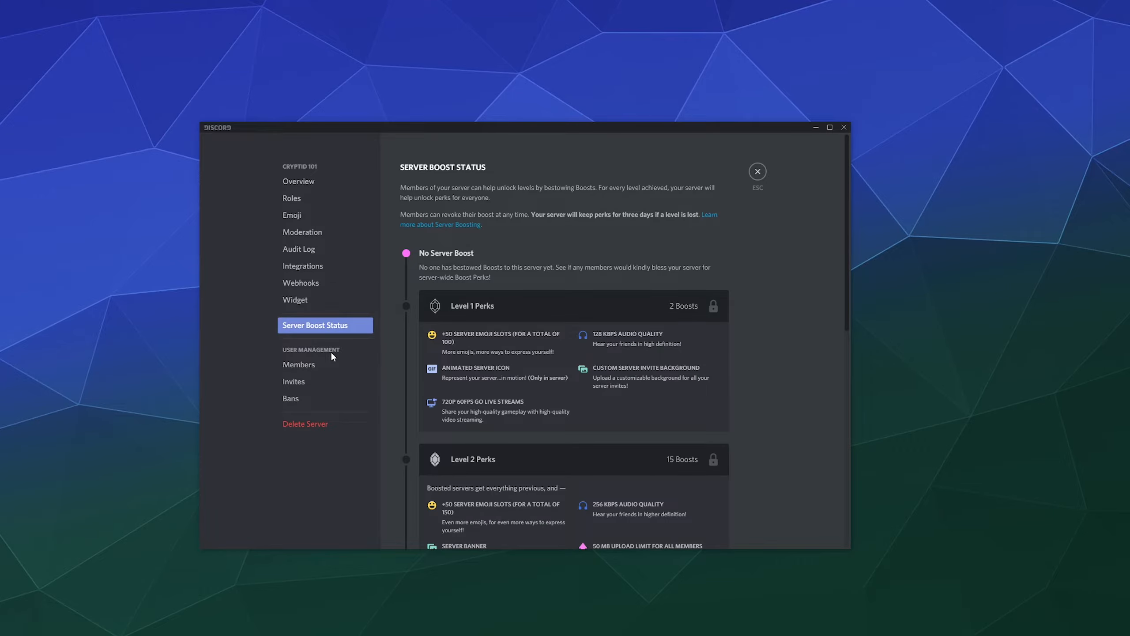
pyautogui.scroll(-8, 485, 318)
pyautogui.scroll(8, 485, 318)
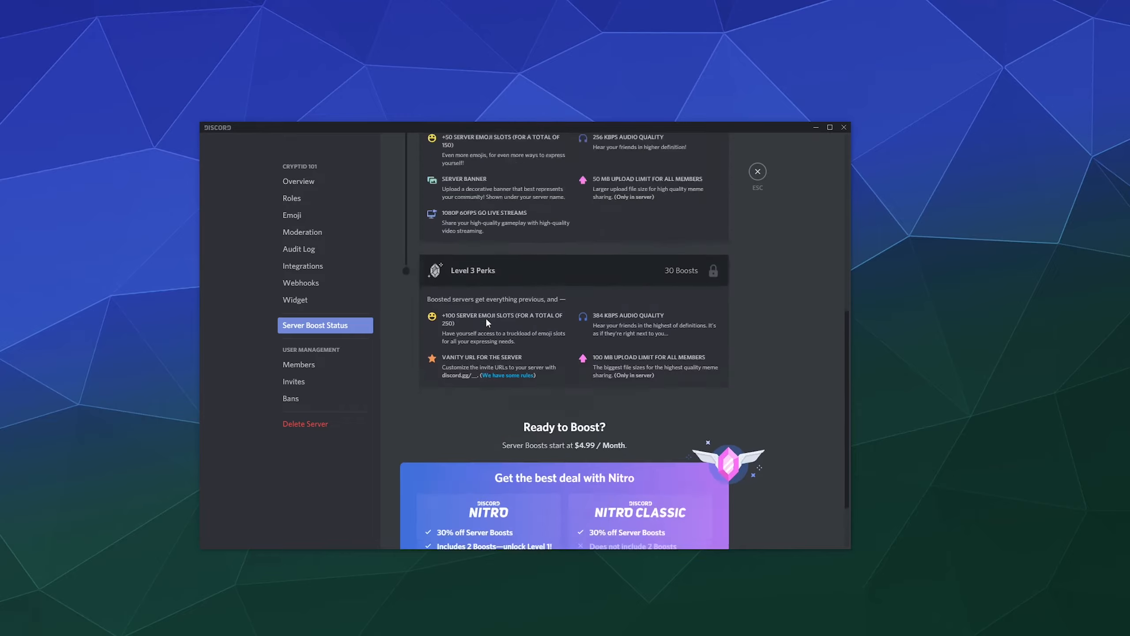
pyautogui.scroll(-8, 474, 369)
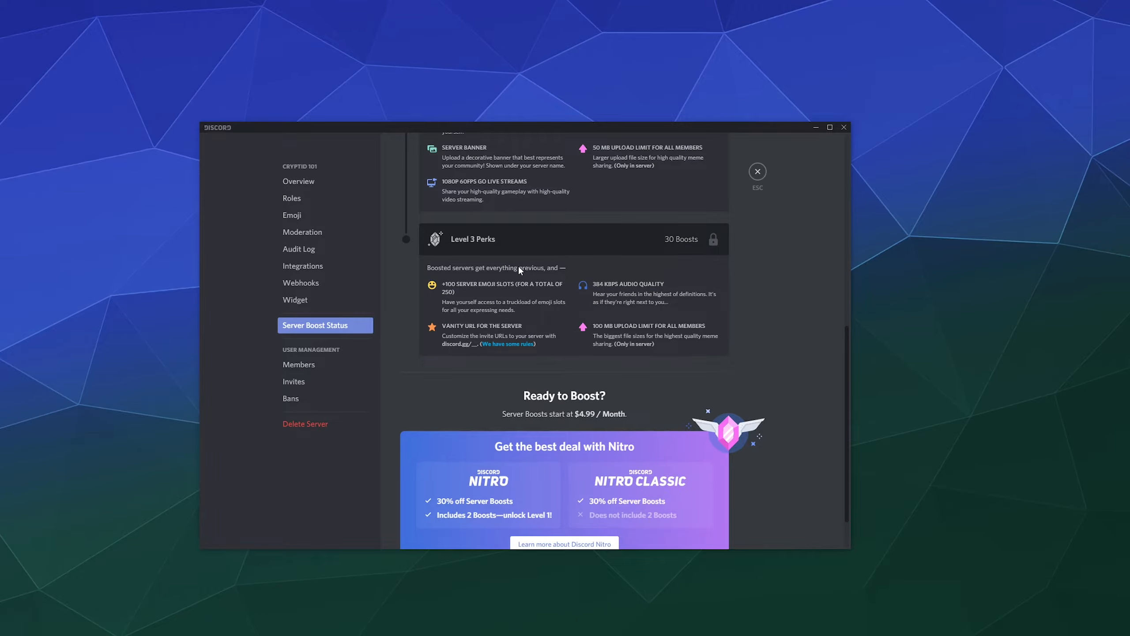
pyautogui.scroll(-1, 521, 271)
pyautogui.scroll(8, 582, 333)
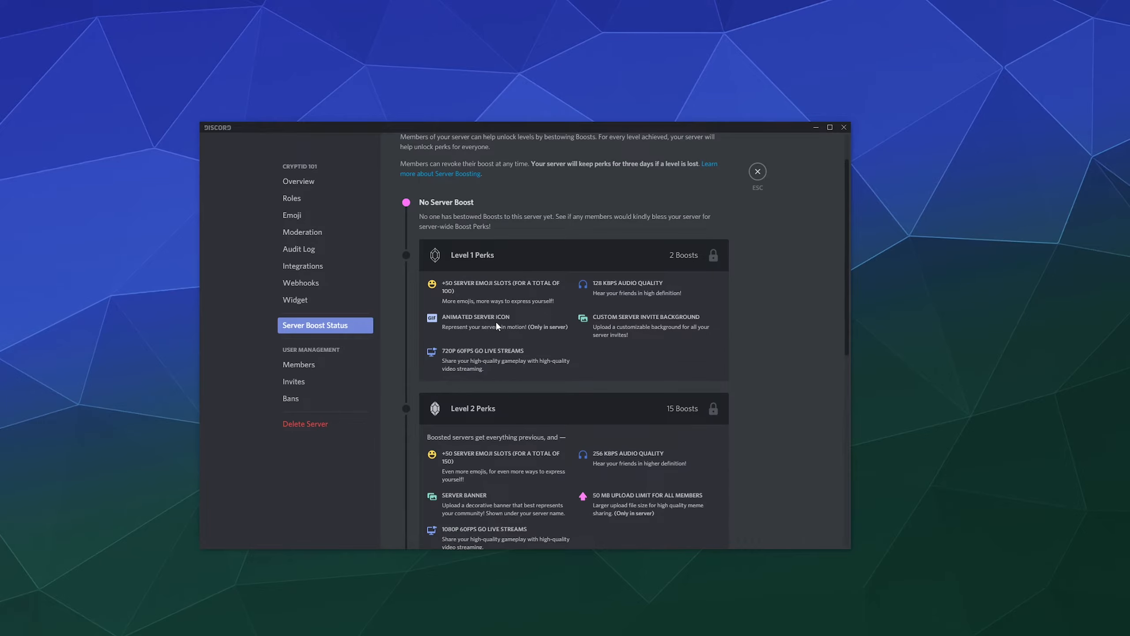
pyautogui.scroll(-8, 497, 325)
pyautogui.click(319, 365)
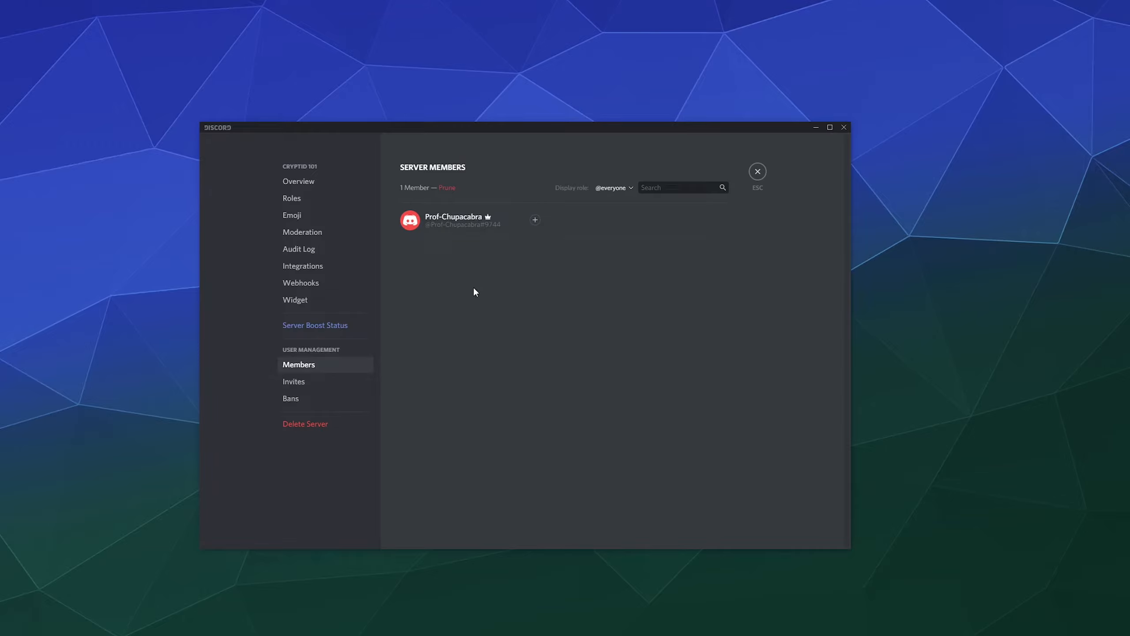
# Assign the Professor role to the server owner from the Members page.
pyautogui.click(535, 220)
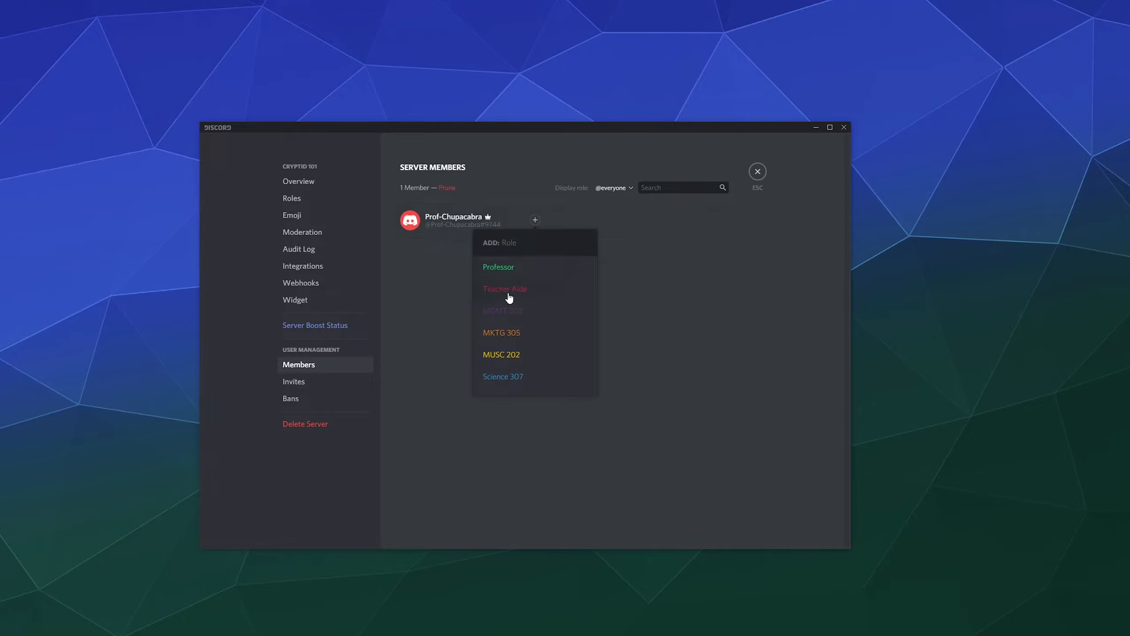
pyautogui.click(503, 271)
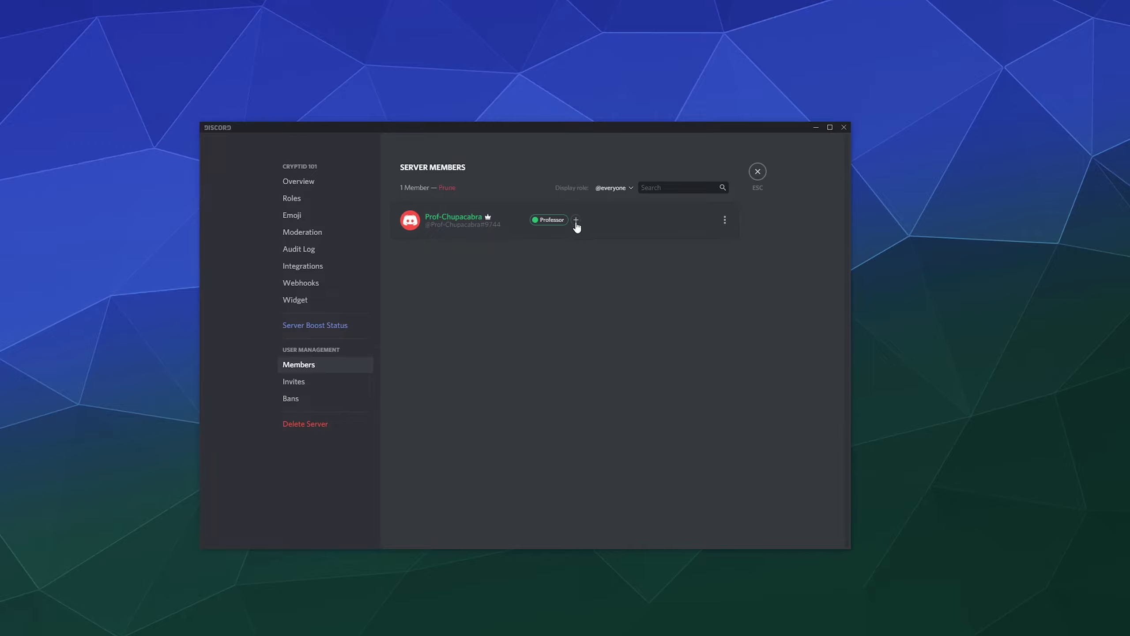
pyautogui.click(757, 172)
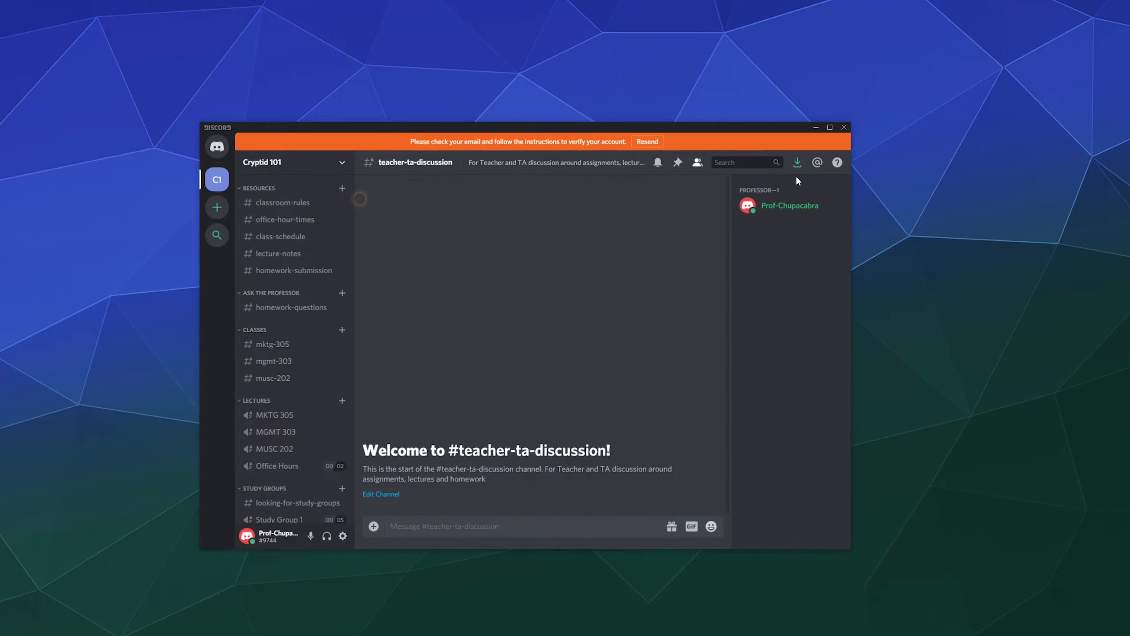
# From the member's Roles menu, try MGMT 303, ending with Teacher Aide and MUSC 202 added.
pyautogui.rightClick(792, 208)
pyautogui.moveTo(736, 313)
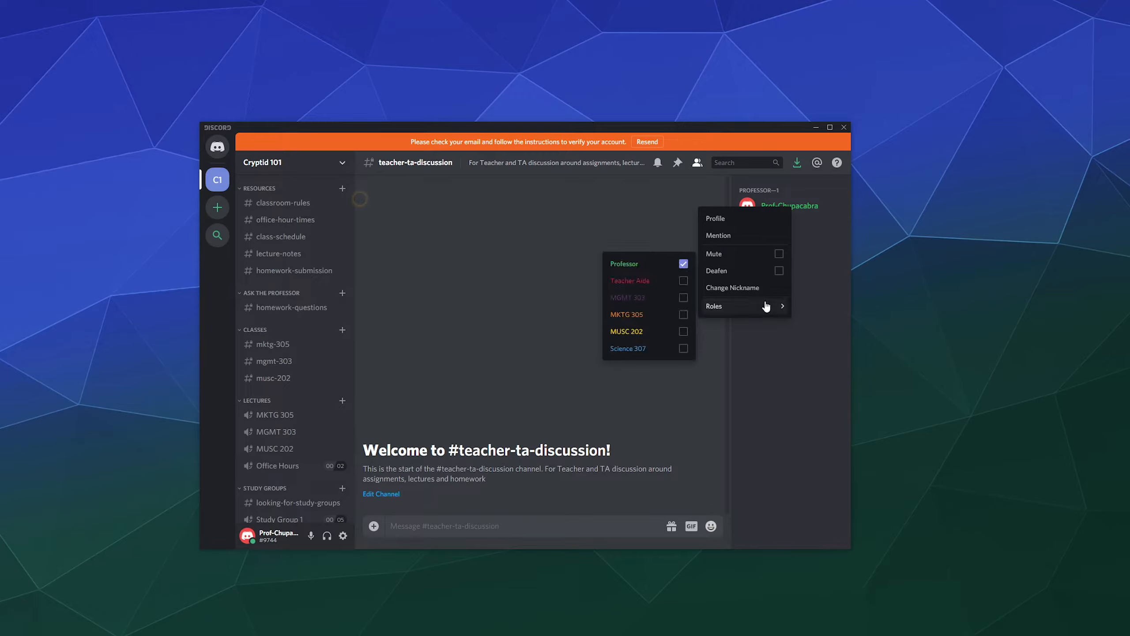
pyautogui.click(682, 284)
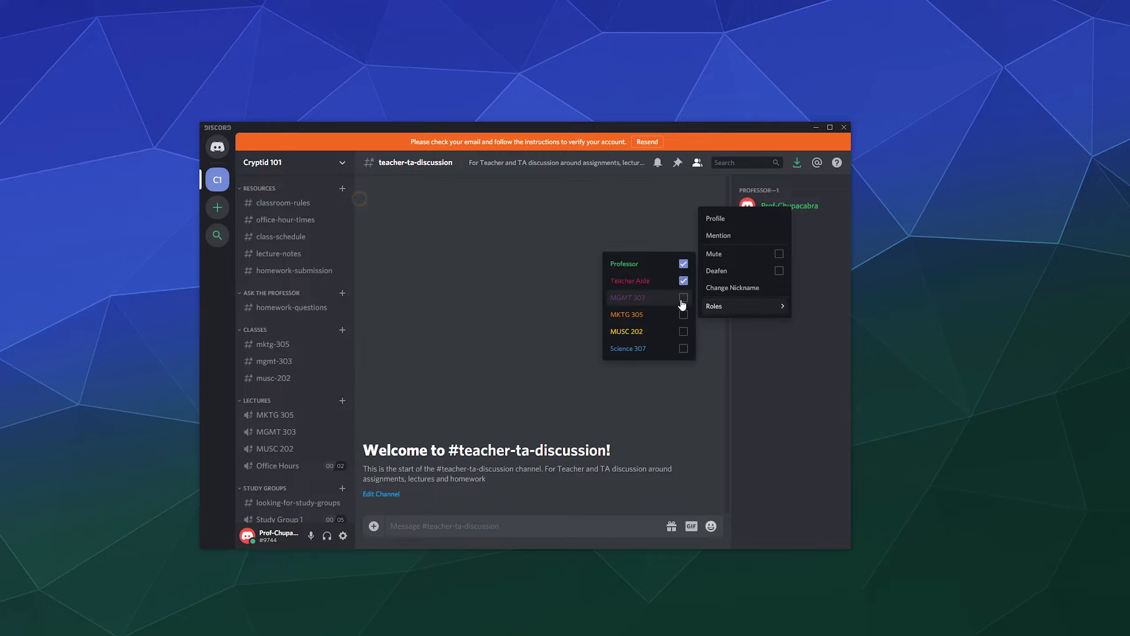
pyautogui.click(683, 300)
pyautogui.click(684, 281)
pyautogui.click(683, 298)
pyautogui.click(683, 285)
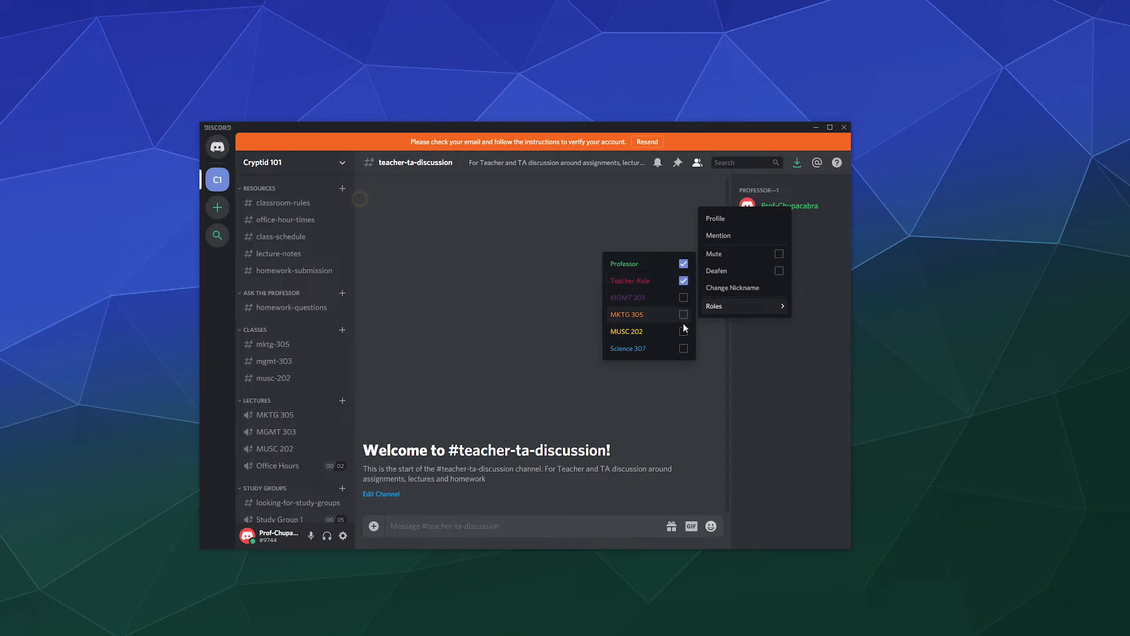
pyautogui.click(683, 335)
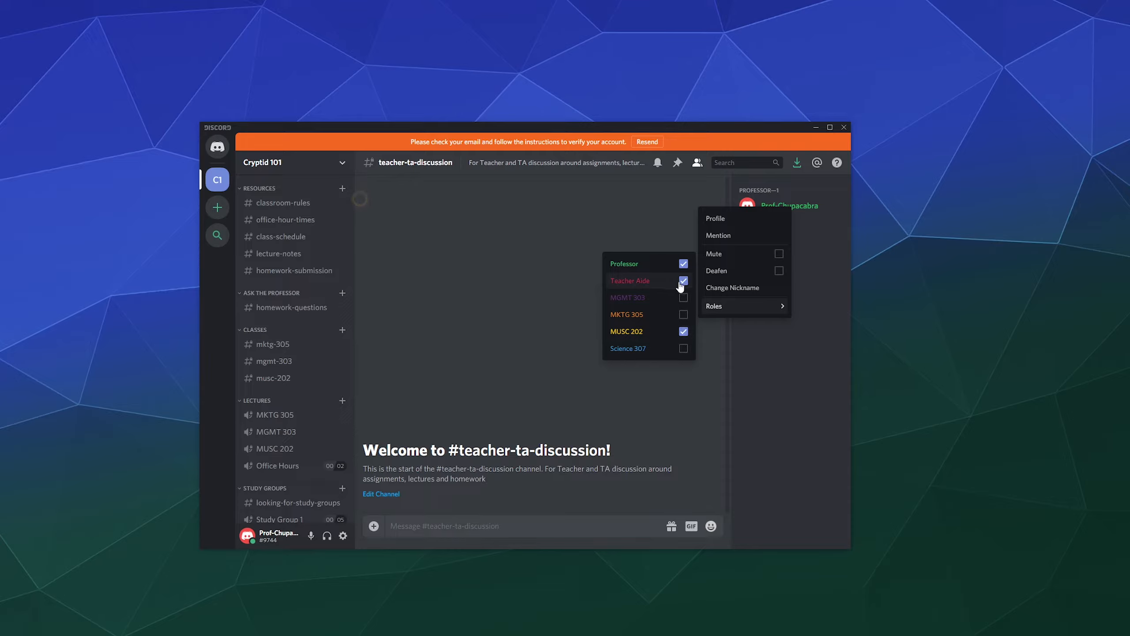
pyautogui.click(787, 364)
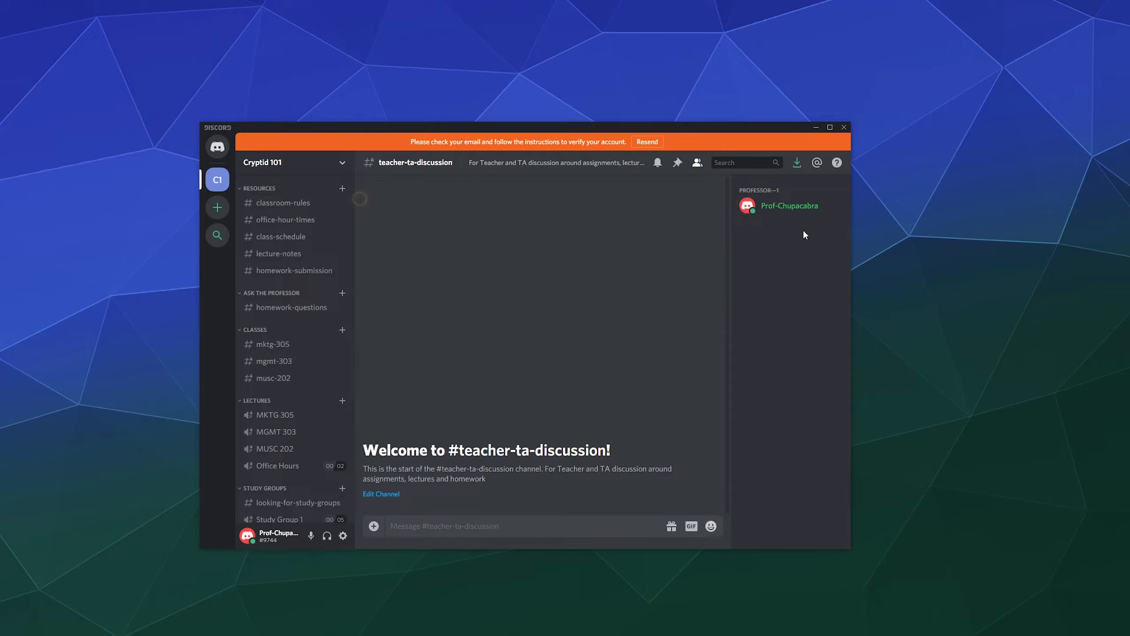
# Remove Teacher Aide and MUSC 202 in the profile, leaving only Professor.
pyautogui.click(791, 199)
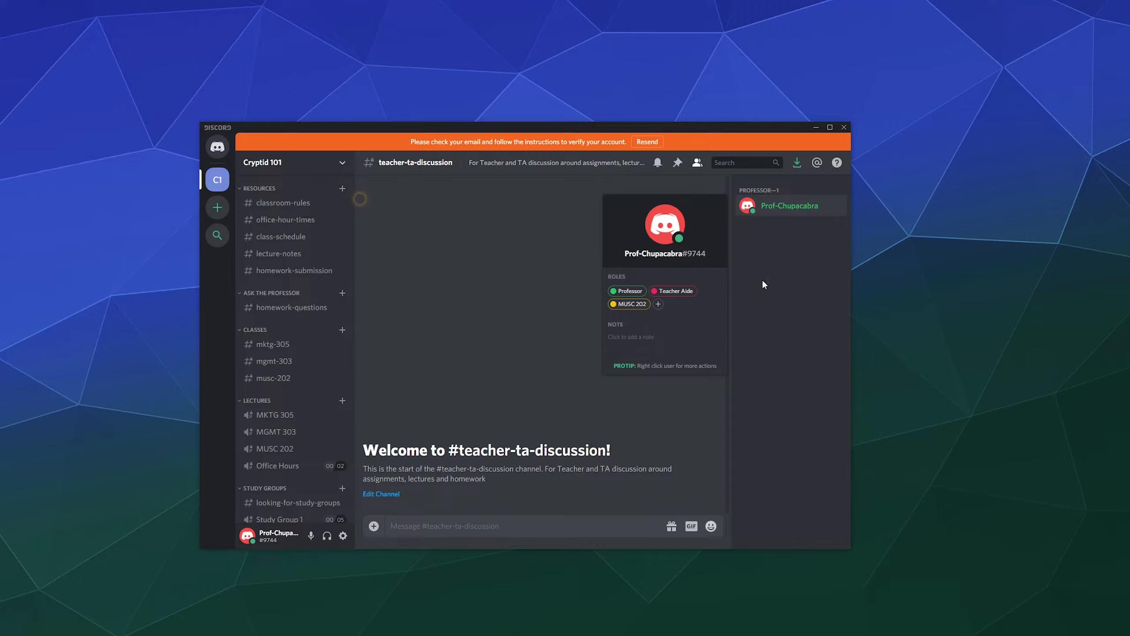
pyautogui.click(654, 291)
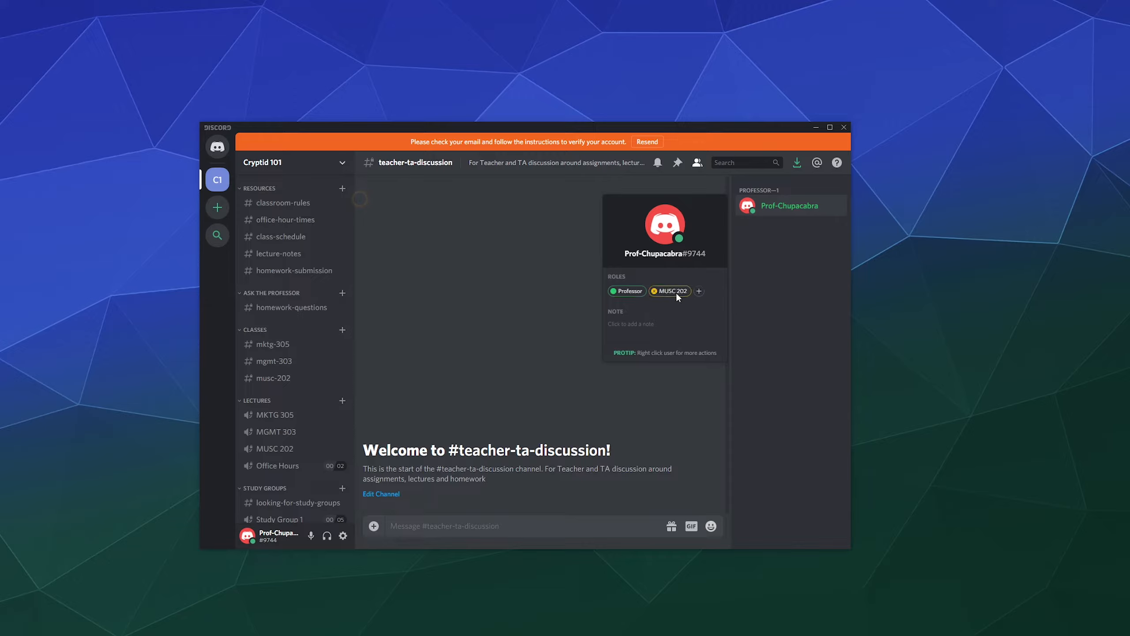
pyautogui.click(654, 290)
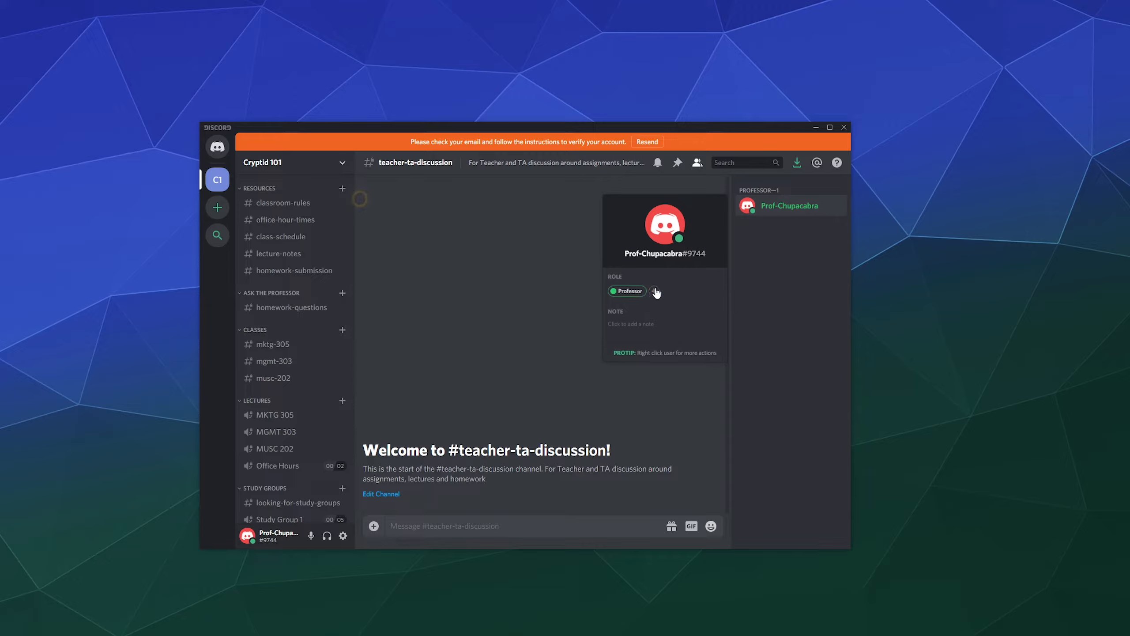
pyautogui.click(782, 191)
pyautogui.click(783, 208)
pyautogui.click(655, 291)
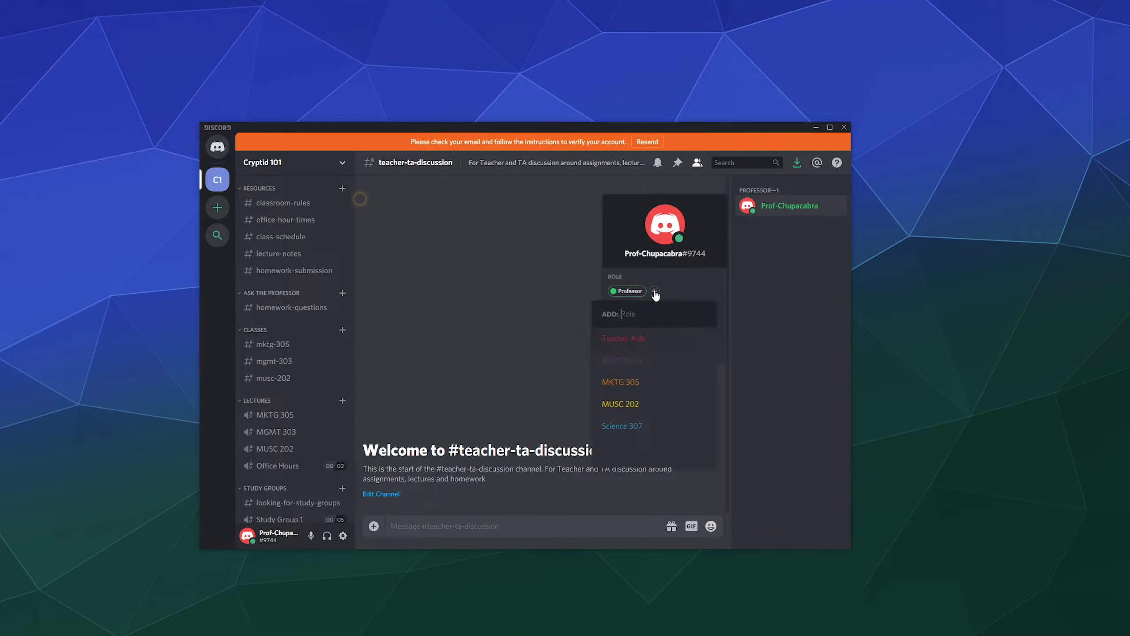
pyautogui.click(774, 292)
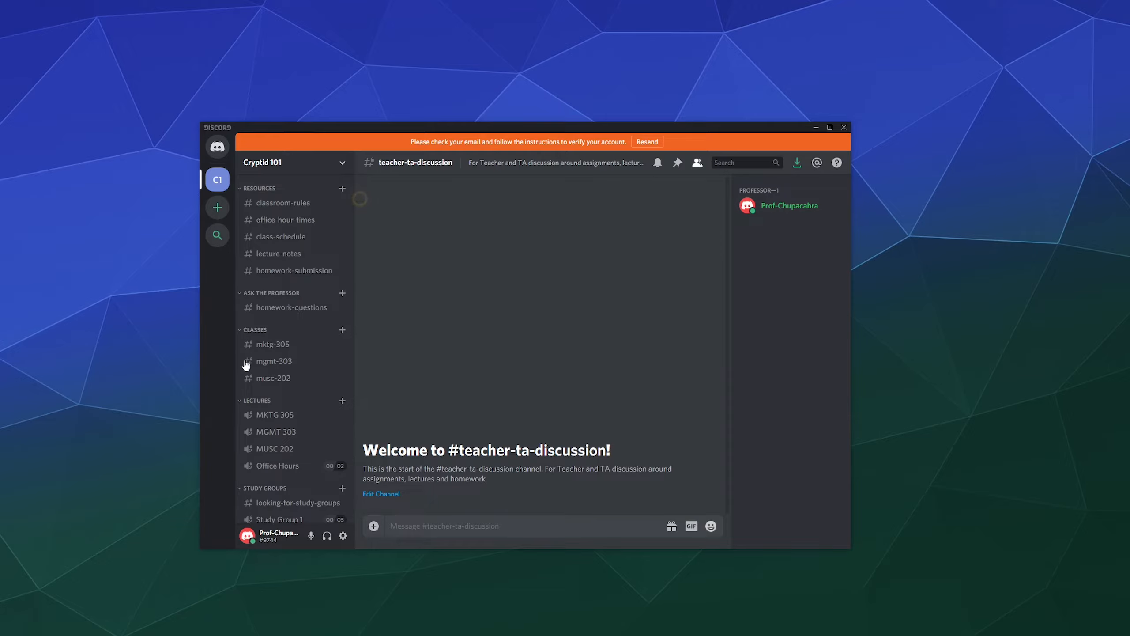
pyautogui.click(342, 165)
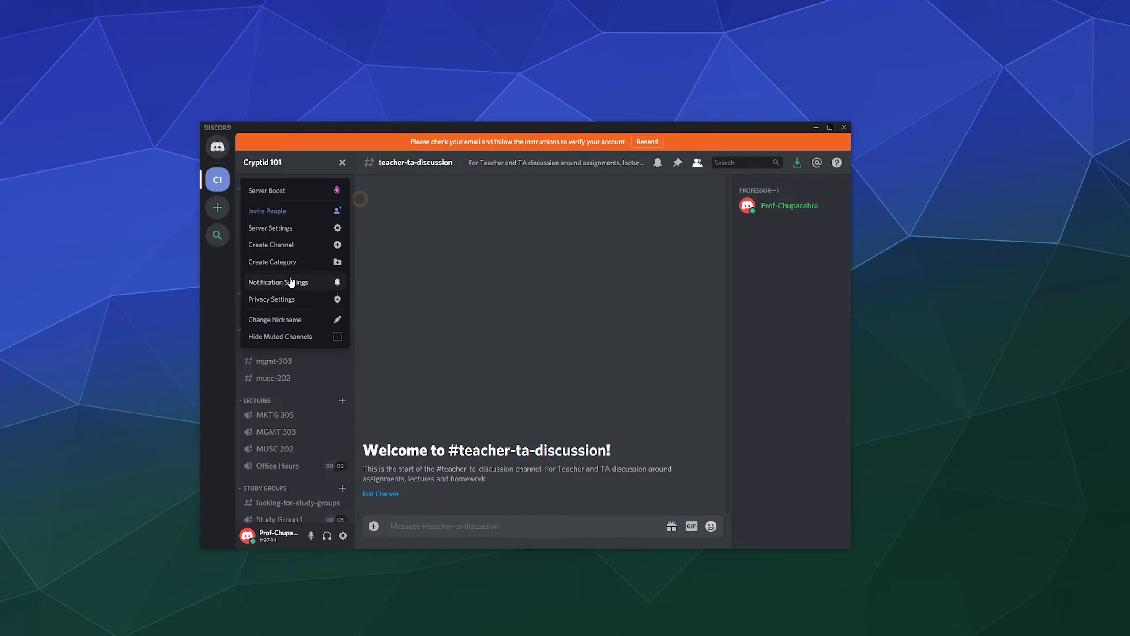
pyautogui.click(282, 231)
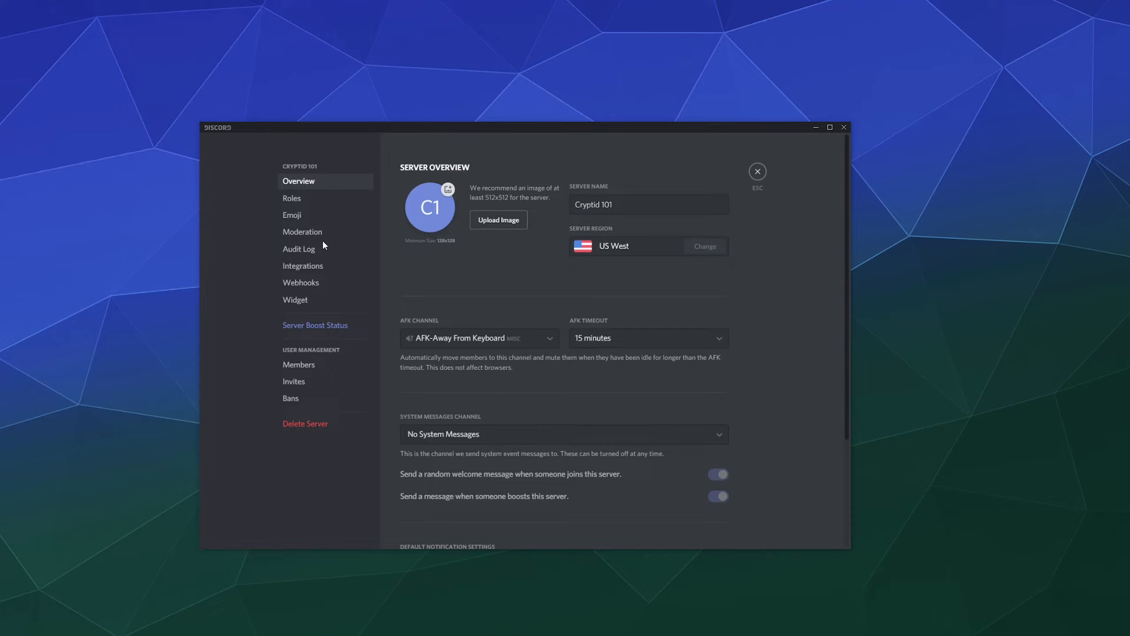
pyautogui.click(304, 381)
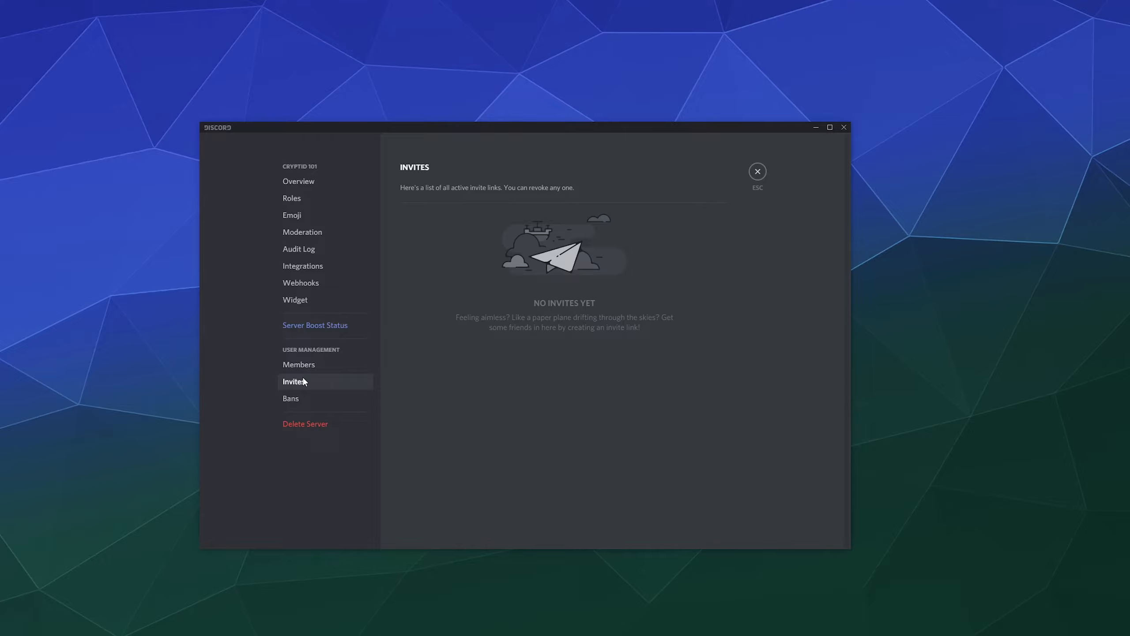
pyautogui.click(305, 405)
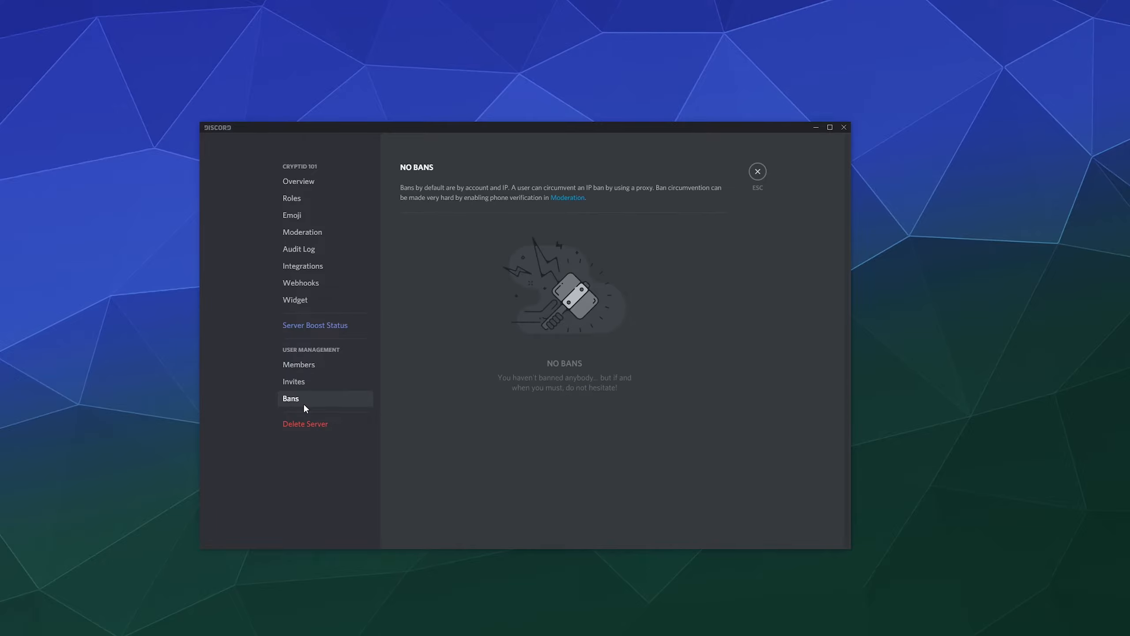
pyautogui.click(354, 431)
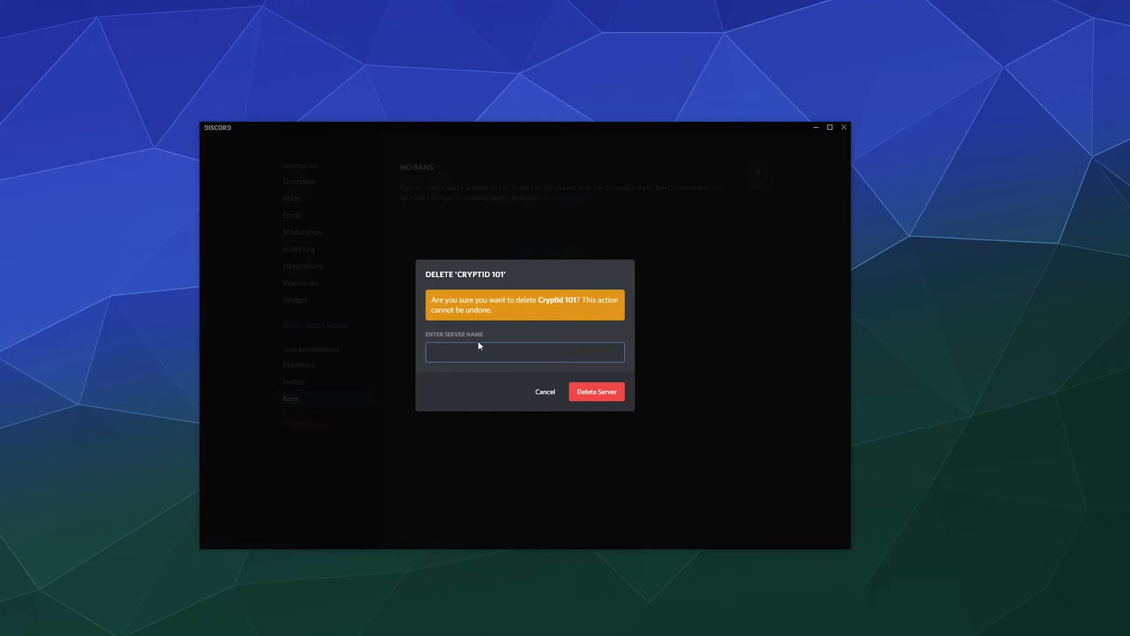
pyautogui.click(545, 392)
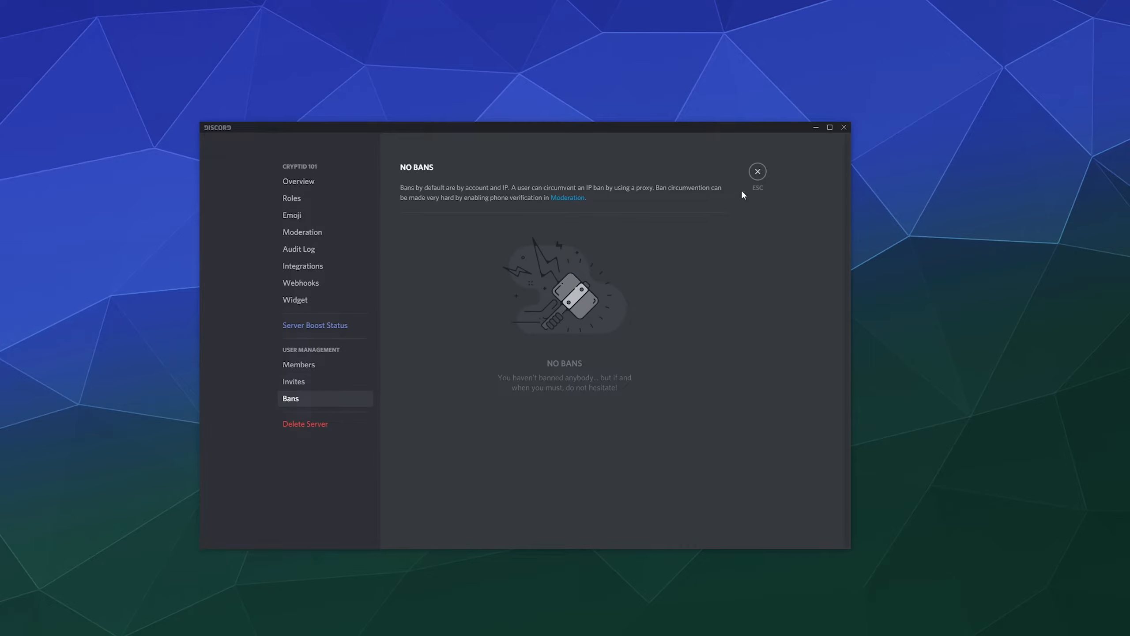
pyautogui.click(757, 172)
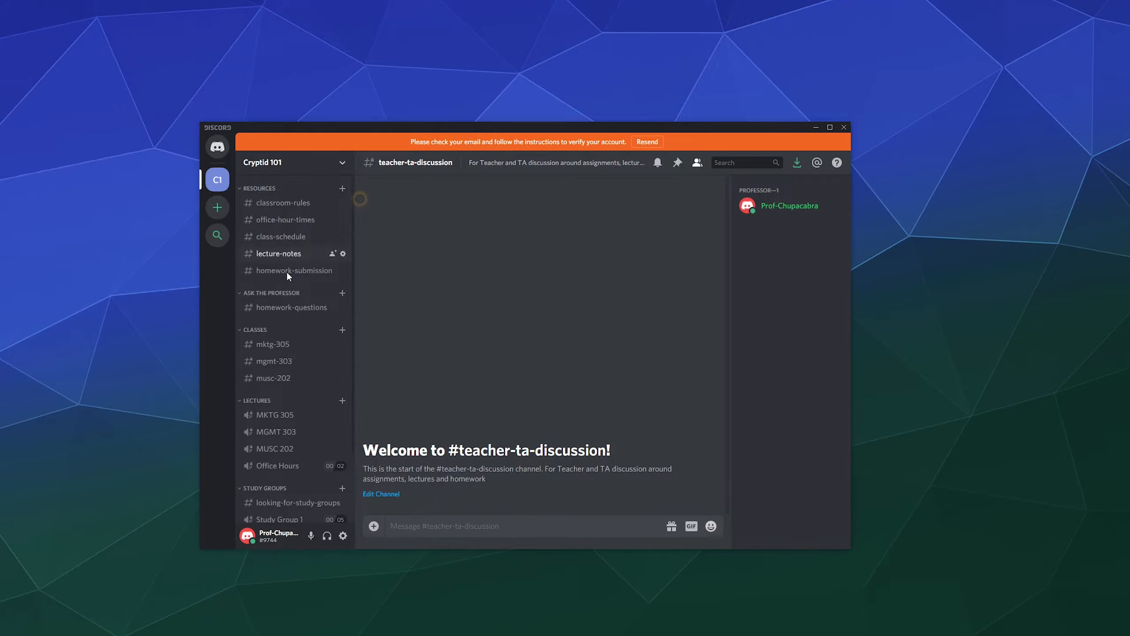
# Create a 1-day Cryptid 101 invite link via Invite People and copy it.
pyautogui.scroll(-2, 287, 285)
pyautogui.scroll(2, 294, 356)
pyautogui.click(343, 164)
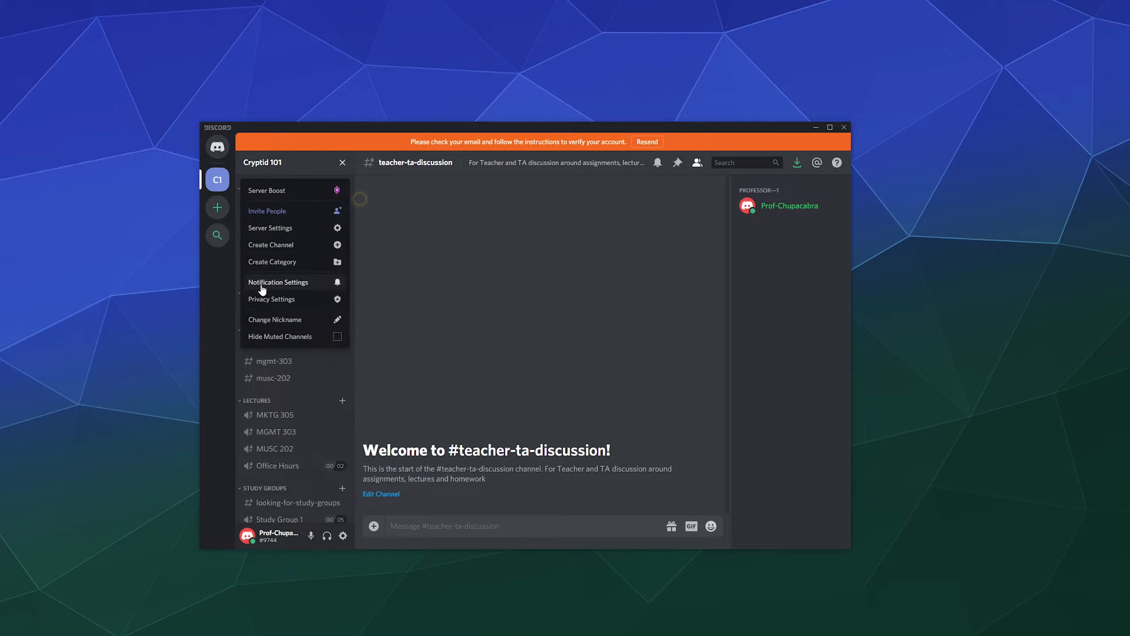
pyautogui.click(296, 210)
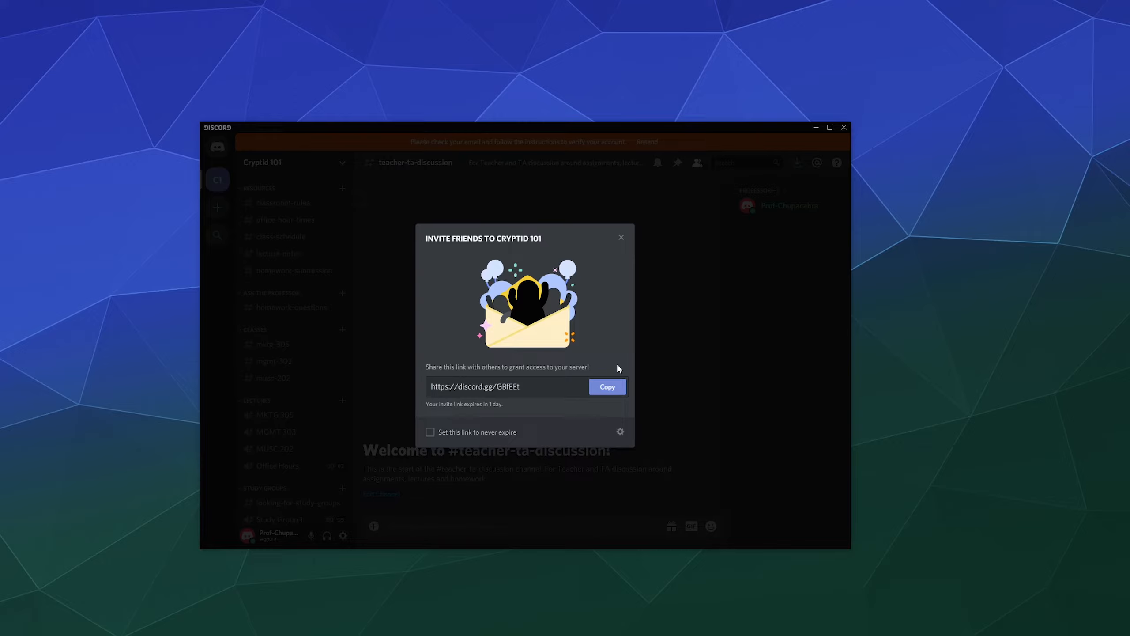
pyautogui.click(611, 393)
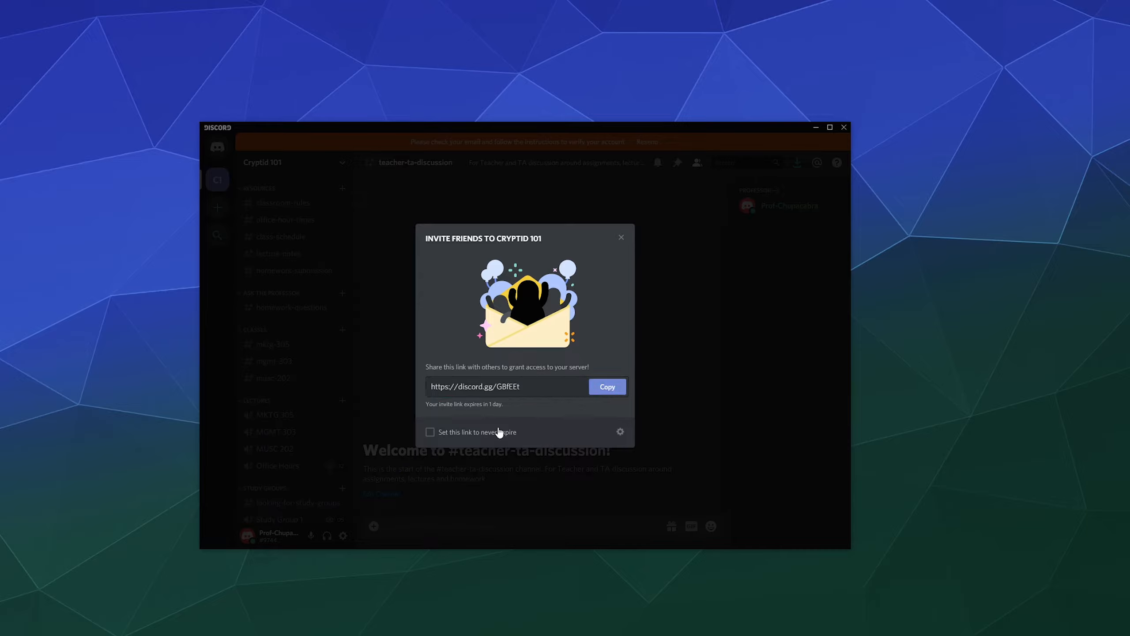
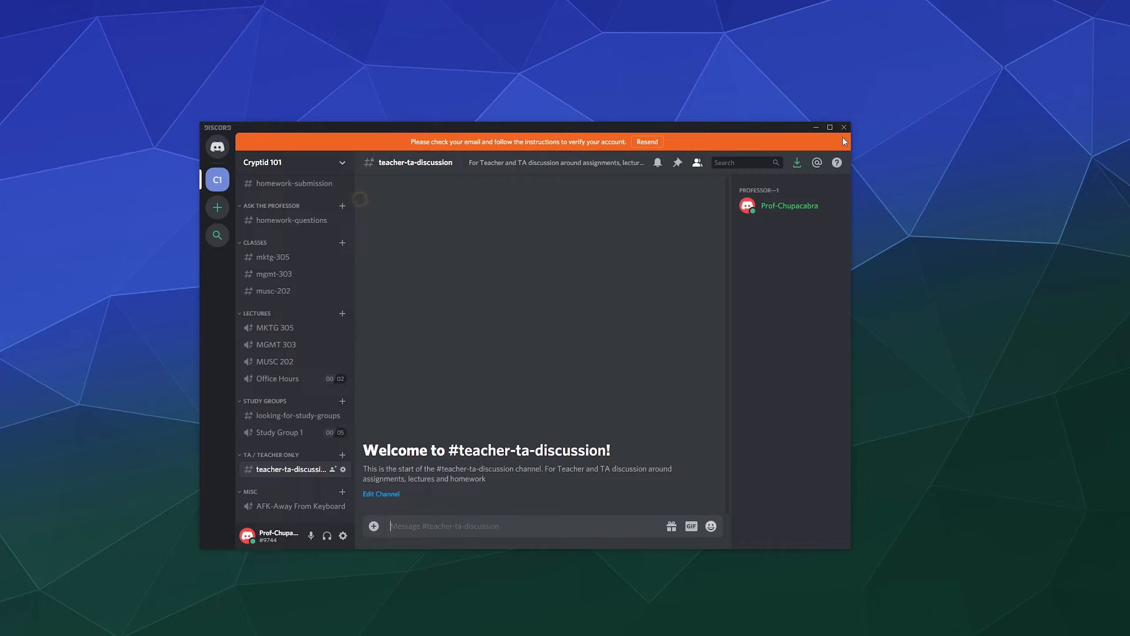
# Open #classroom-rules and check the newly joined student's profile, which lists no roles.
pyautogui.scroll(3, 307, 261)
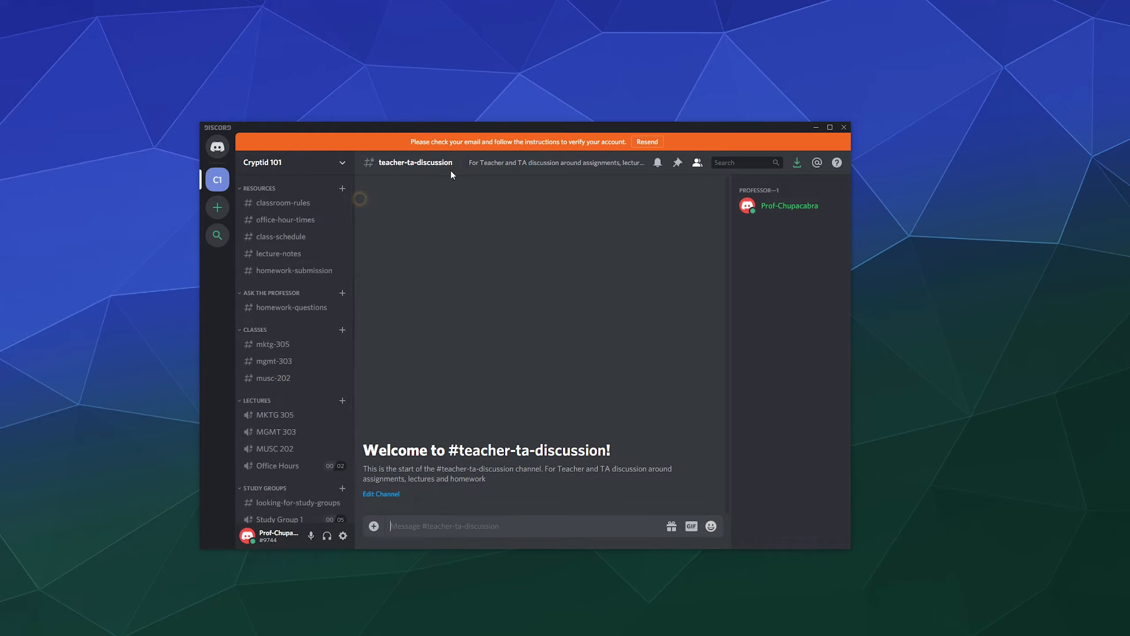
pyautogui.click(268, 206)
pyautogui.scroll(1, 547, 285)
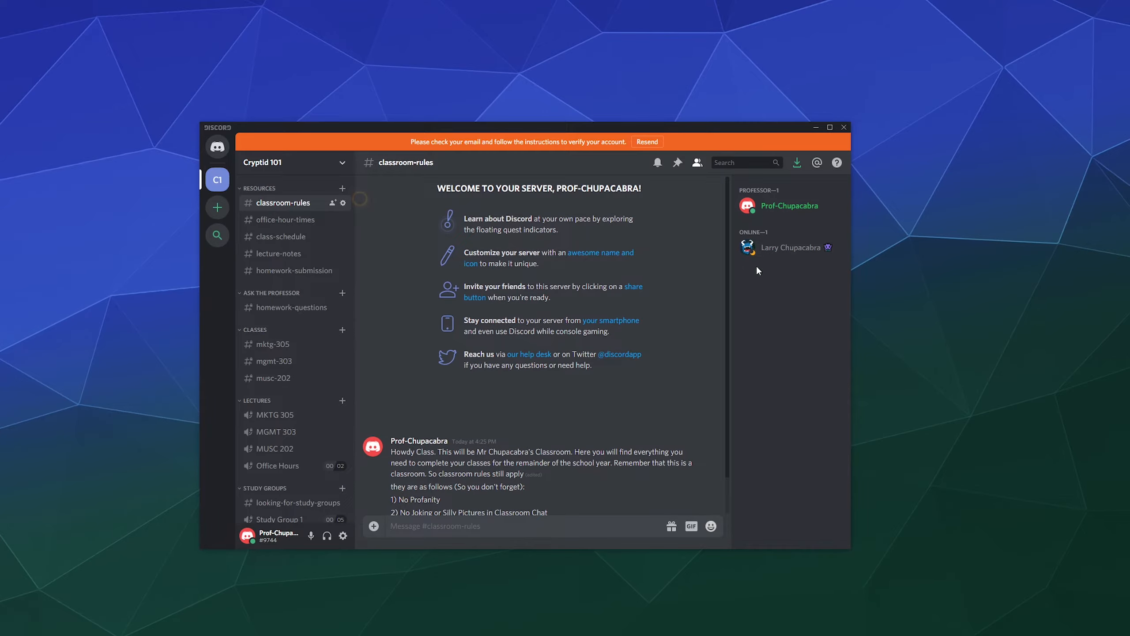
pyautogui.click(795, 253)
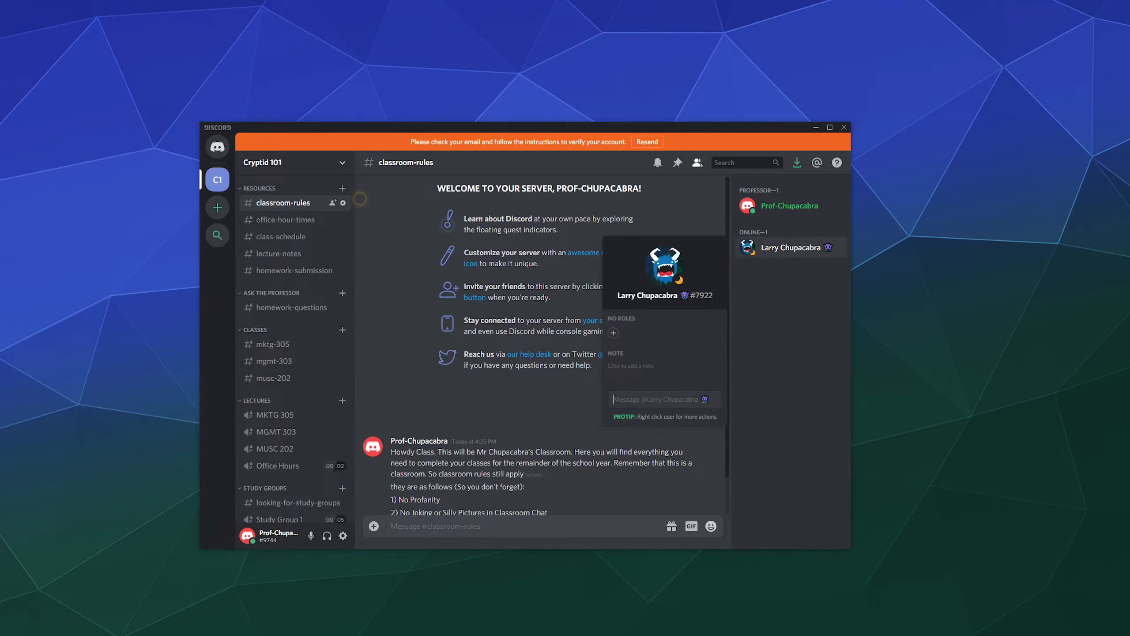
pyautogui.click(793, 233)
# Give the student member a new server nickname and save it.
pyautogui.rightClick(794, 248)
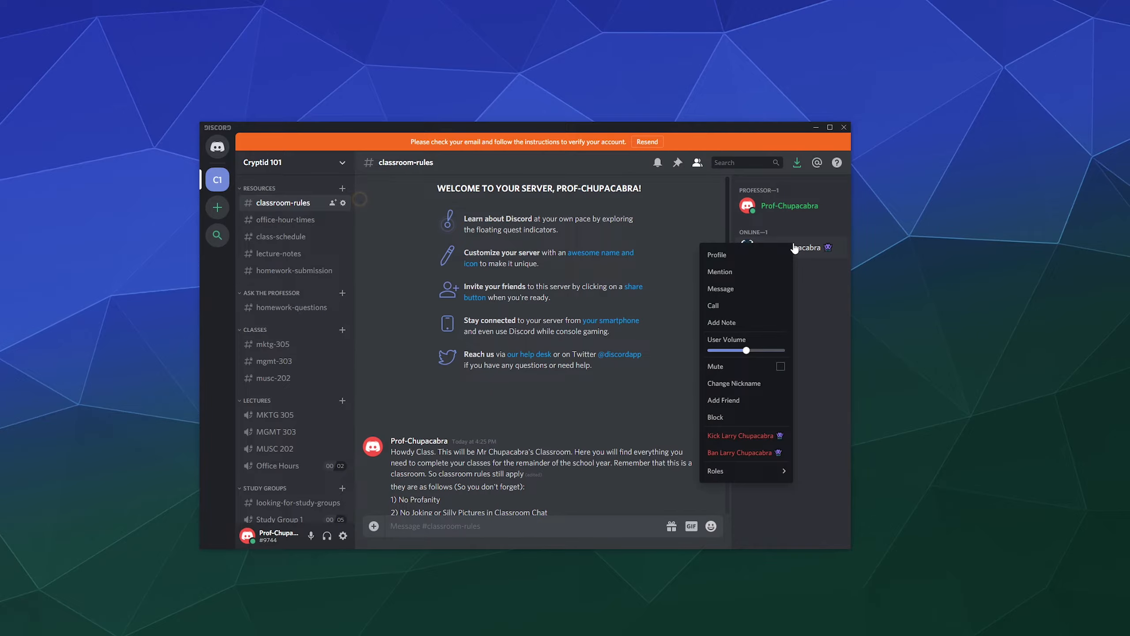
pyautogui.click(734, 383)
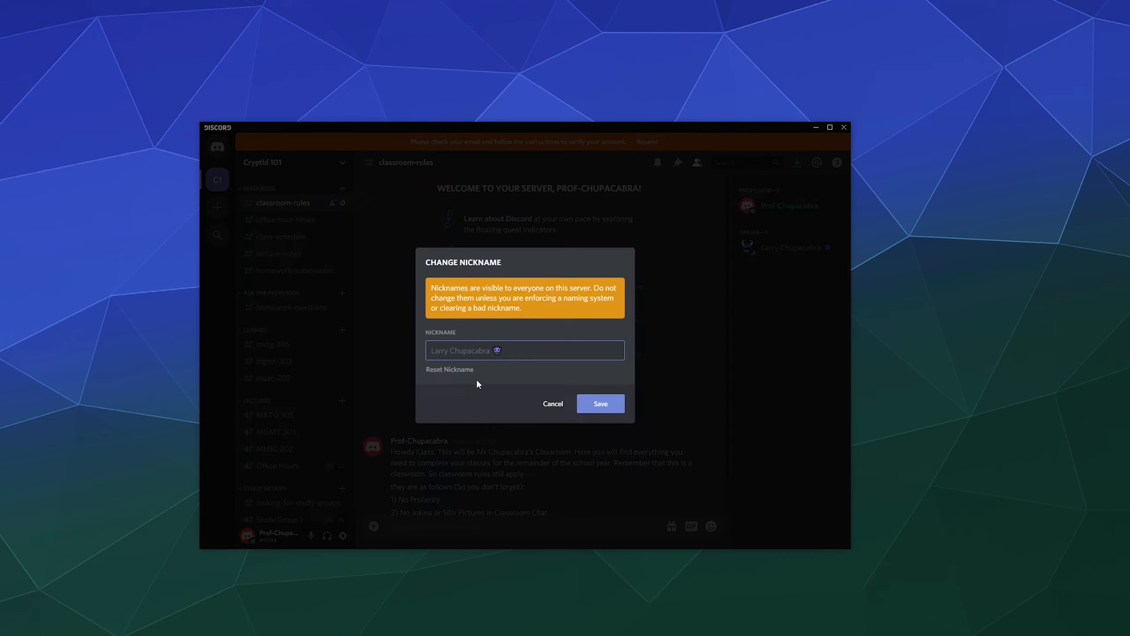
pyautogui.write('Larry SuchnSuch')
pyautogui.click(595, 401)
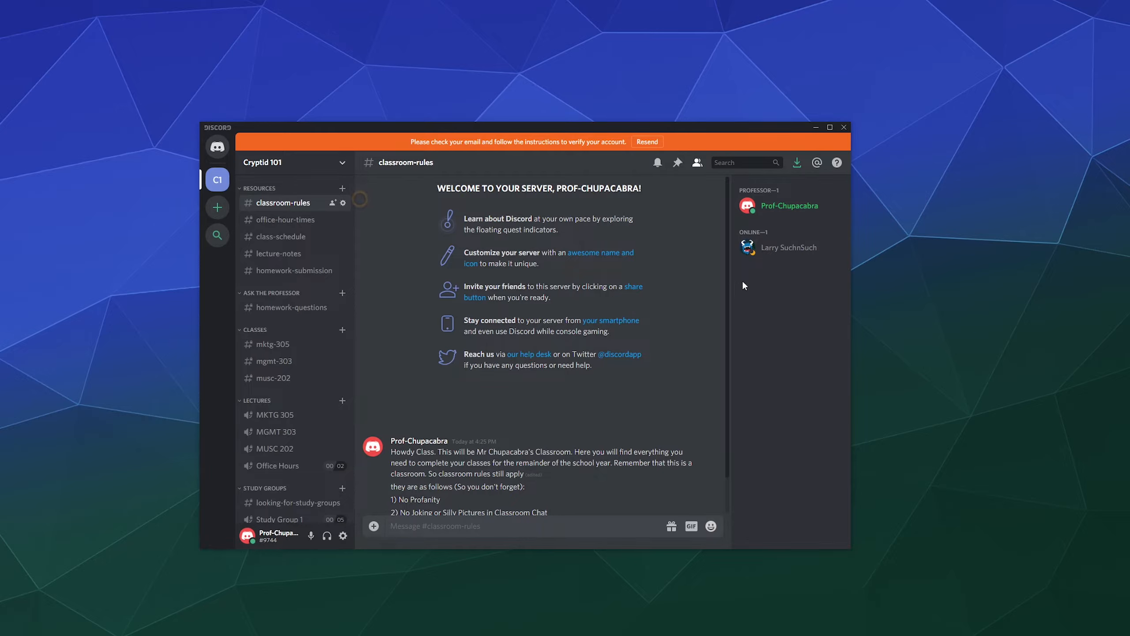
# Direct-message the student a greeting by nickname, then 'Question for you'.
pyautogui.rightClick(768, 249)
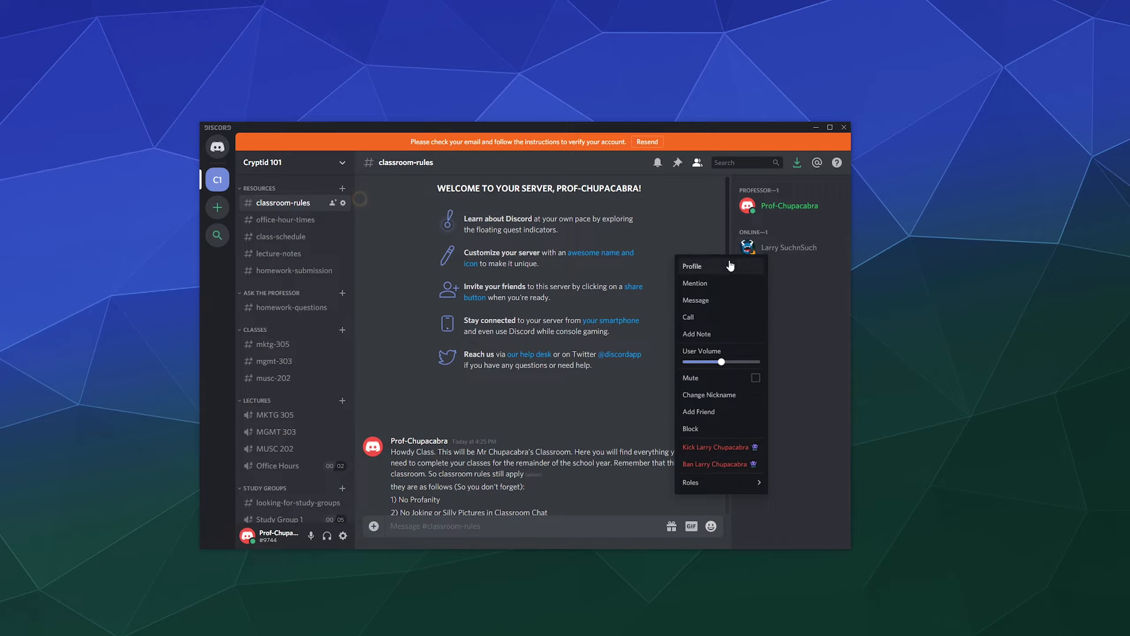
pyautogui.click(723, 301)
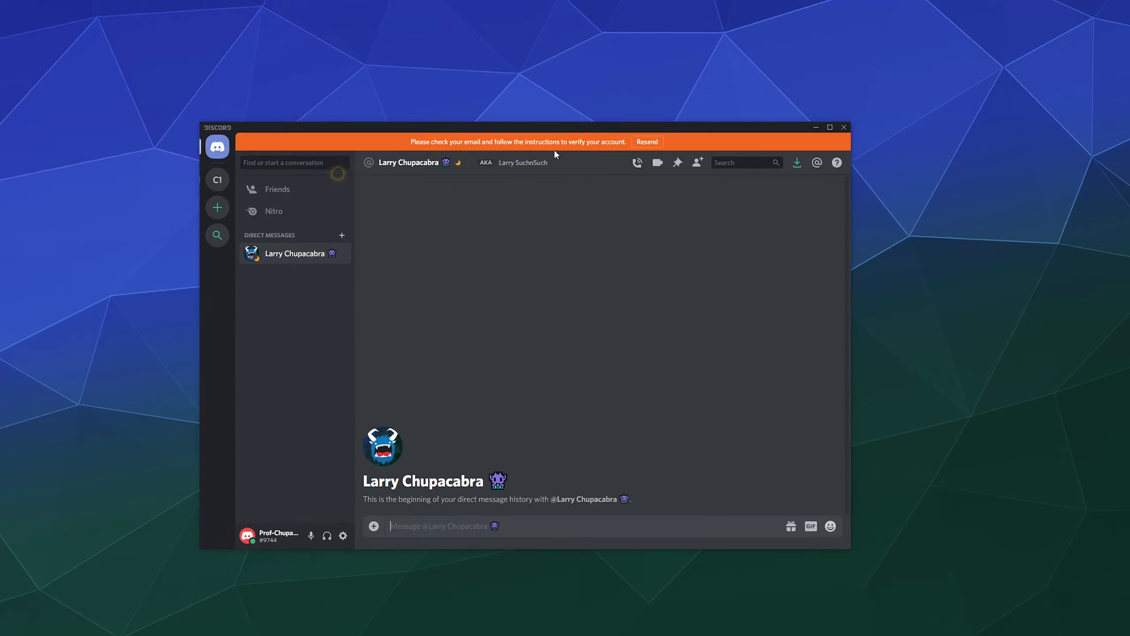
pyautogui.write('Hey Larry')
pyautogui.press('Return')
pyautogui.write('Question for you')
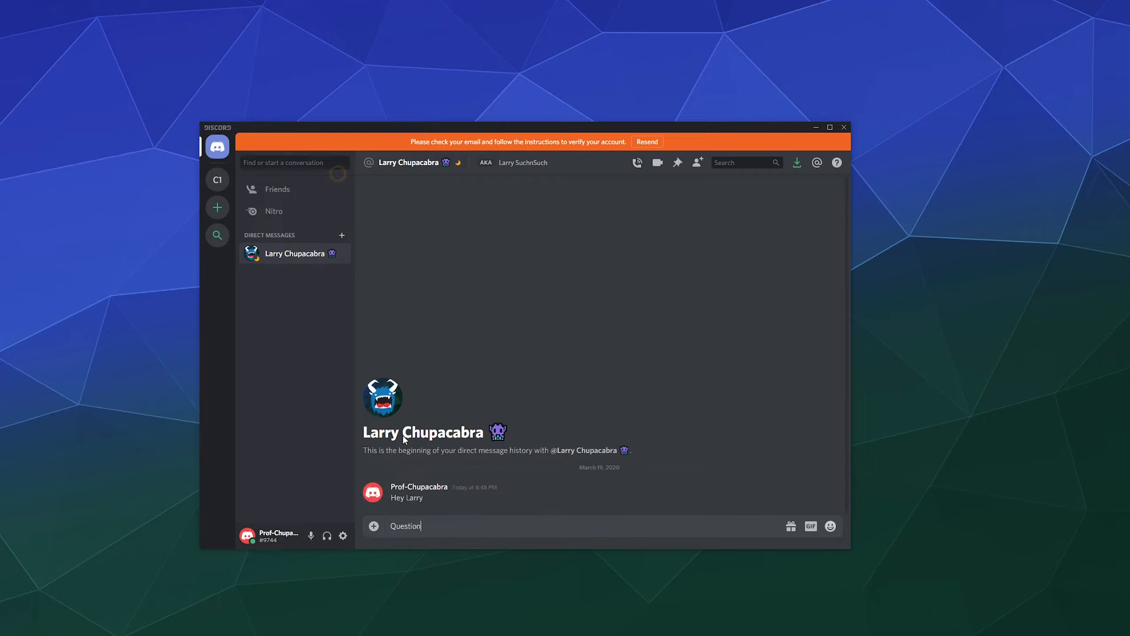
pyautogui.press('Return')
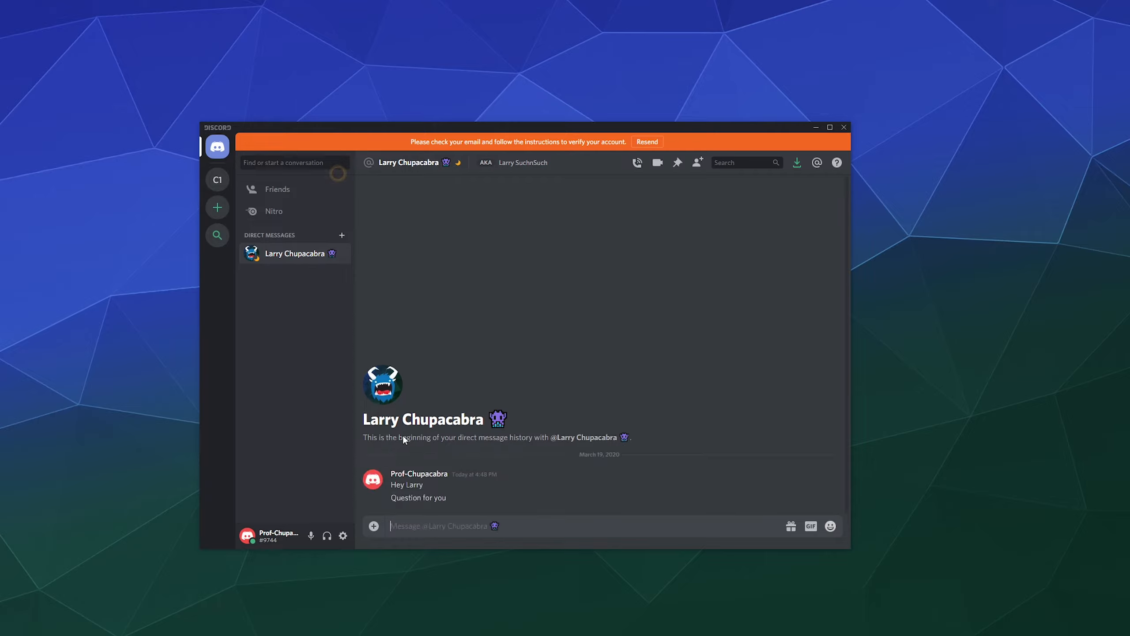
# Check the student's Mutual Servers in his profile twice, then return to Cryptid 101.
pyautogui.rightClick(308, 258)
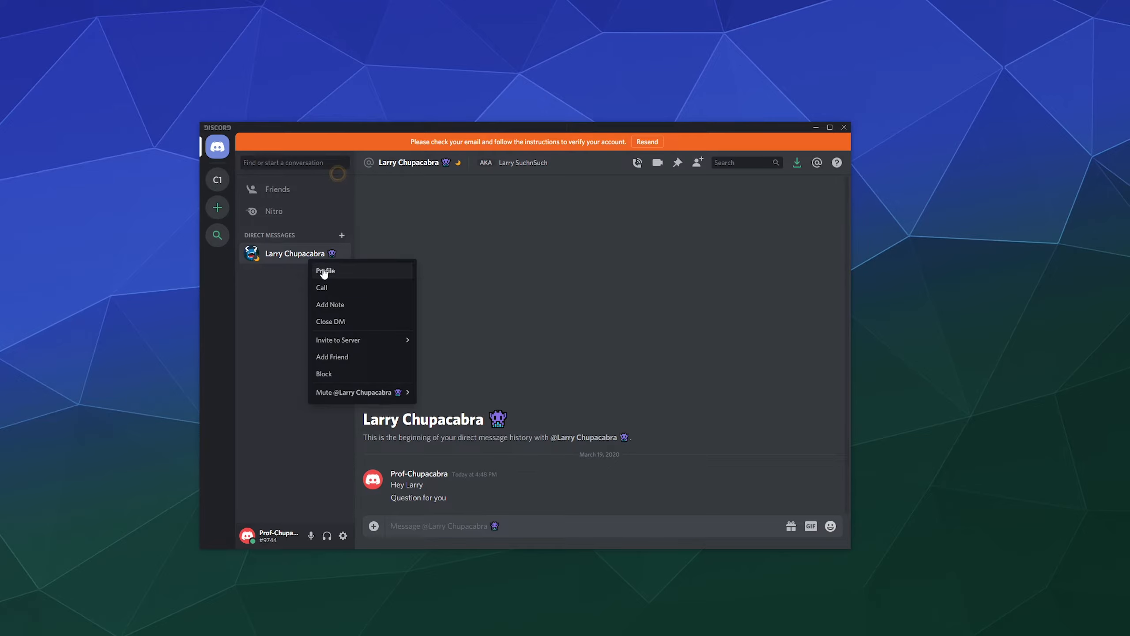
pyautogui.click(326, 270)
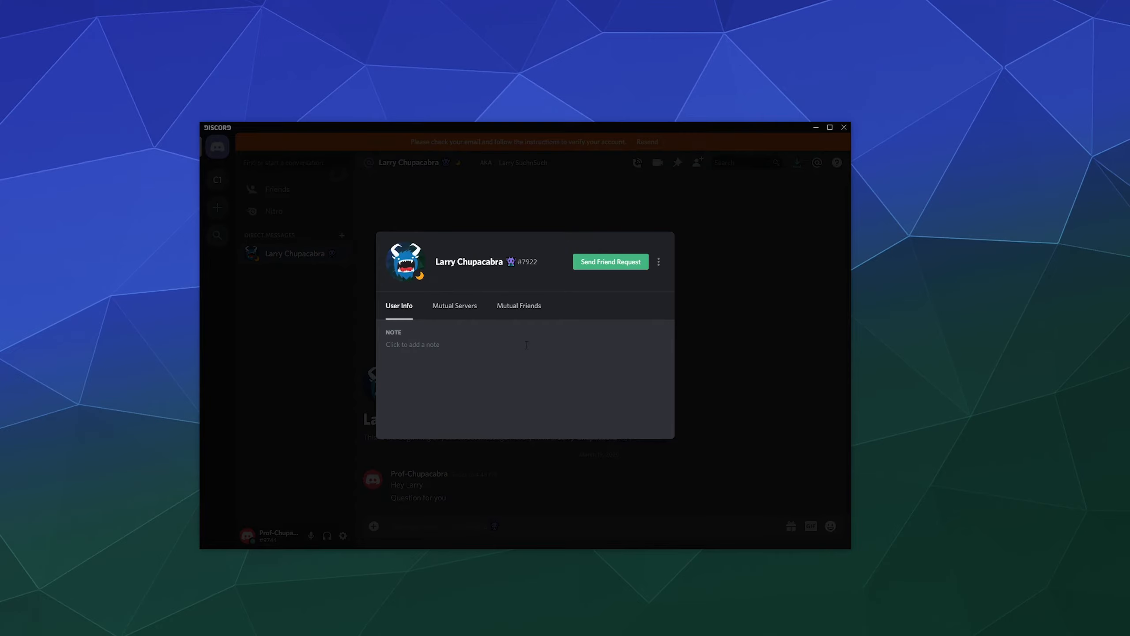
pyautogui.click(475, 316)
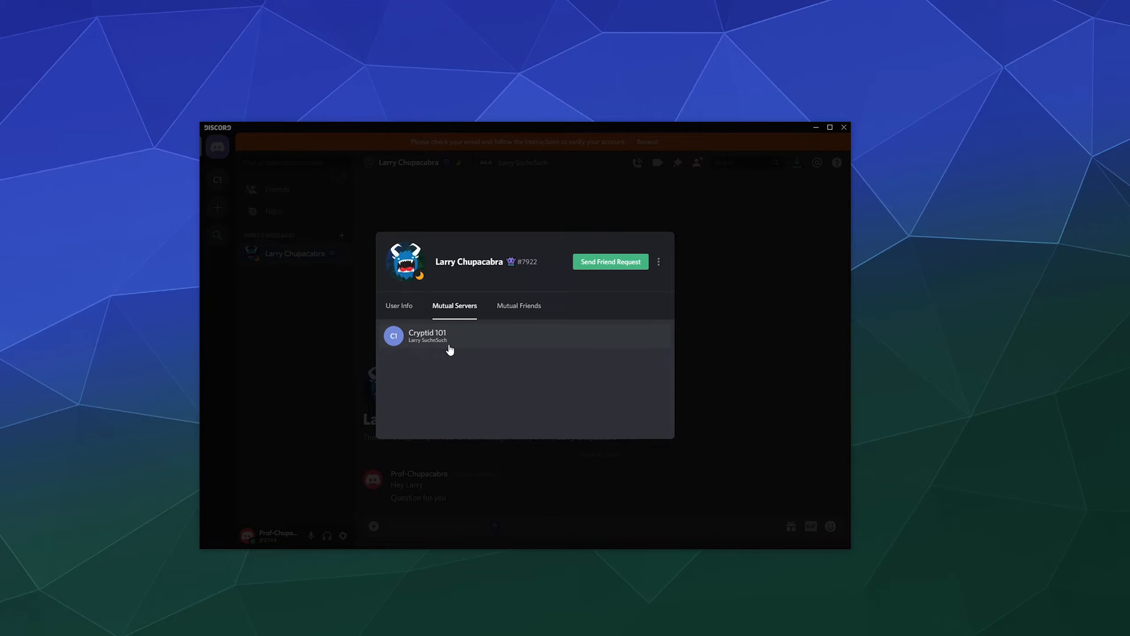
pyautogui.click(283, 385)
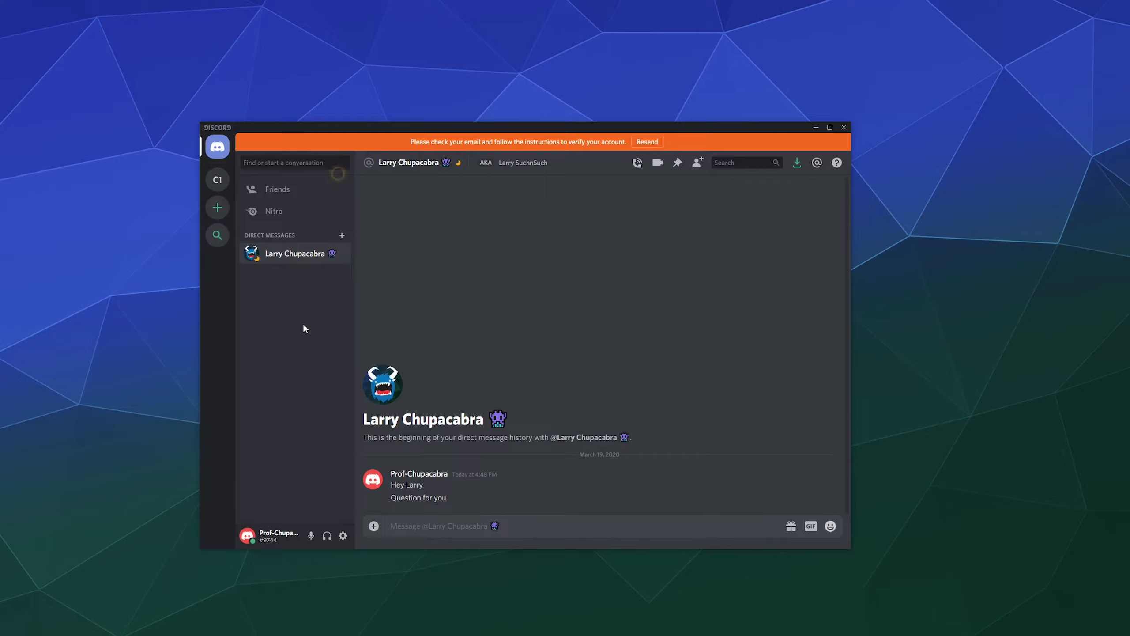
pyautogui.rightClick(320, 253)
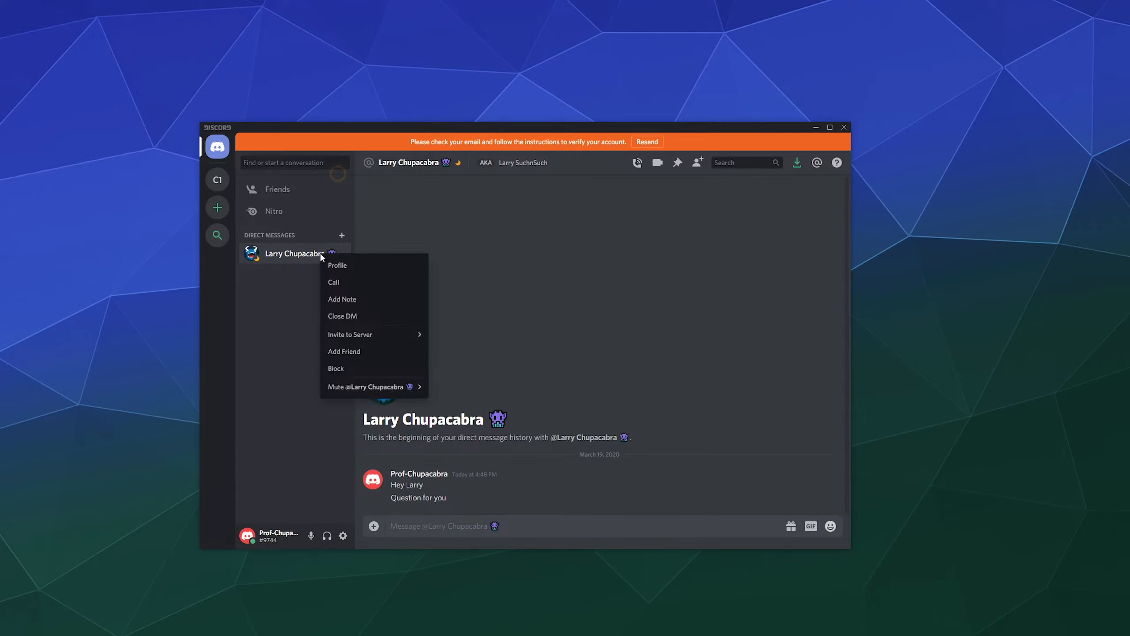
pyautogui.click(358, 263)
pyautogui.click(454, 306)
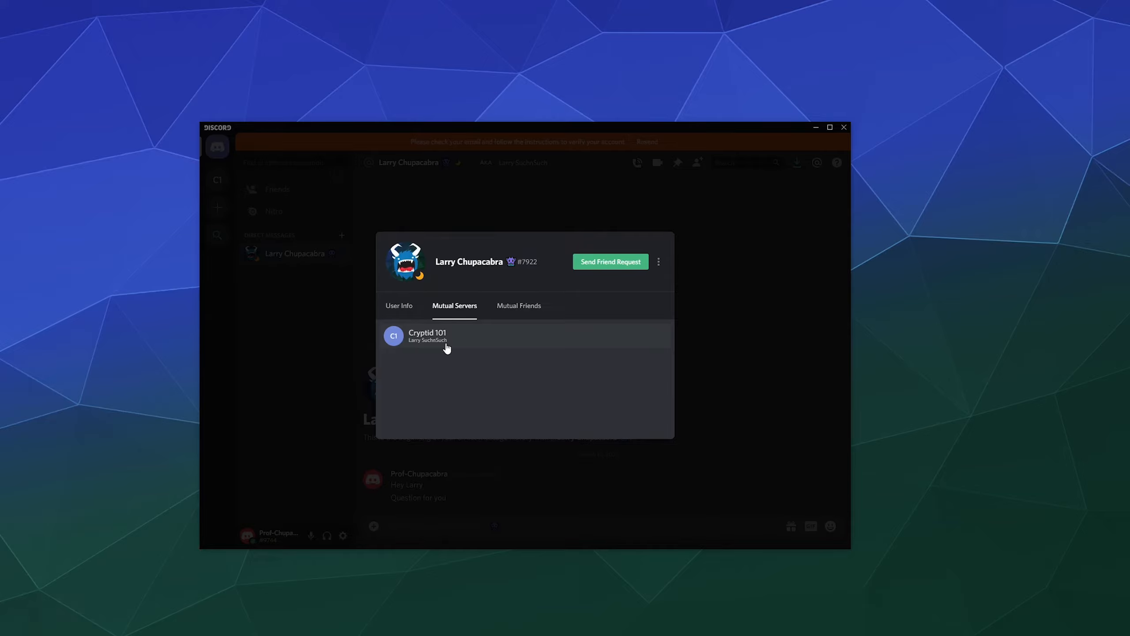
pyautogui.click(689, 243)
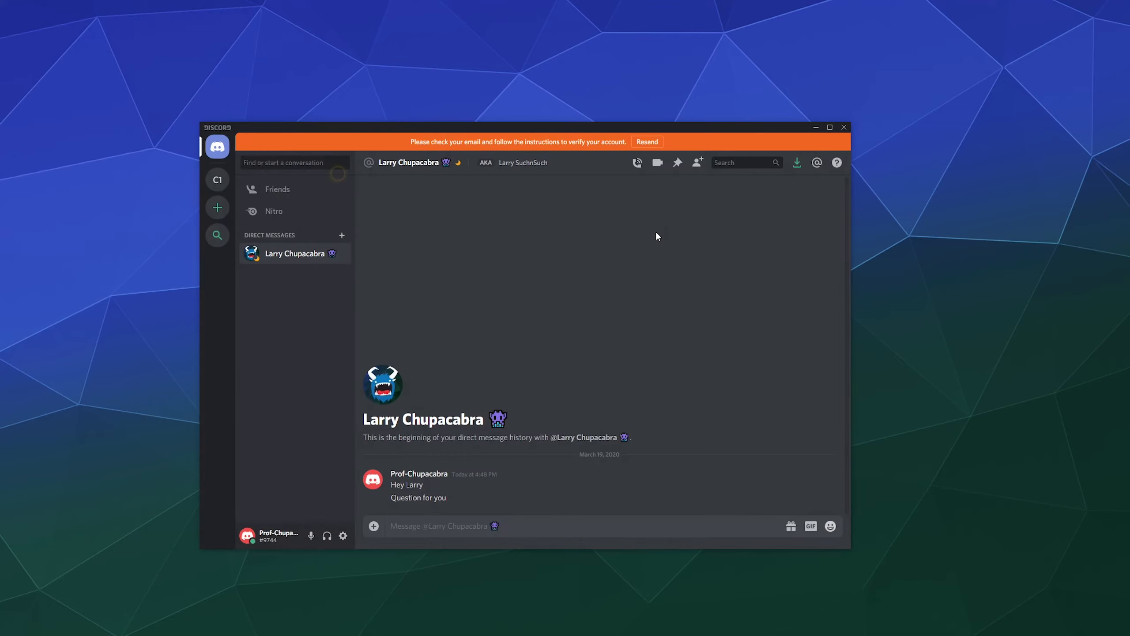
pyautogui.click(217, 179)
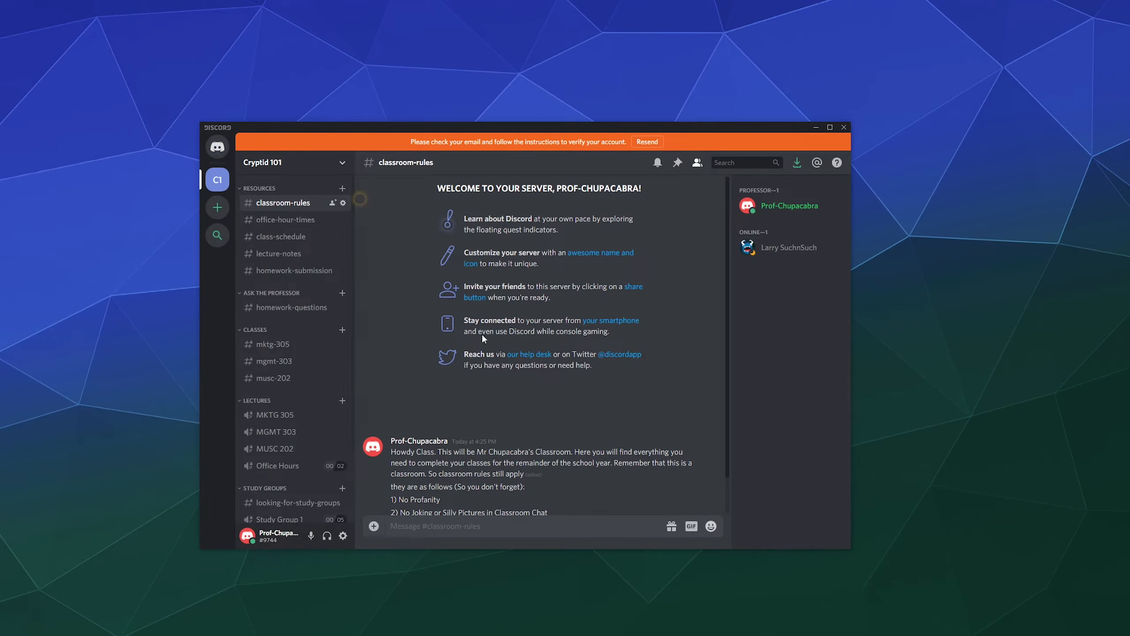
# Create a red server role named 'Tech 101 Mr Albert' in Roles and save it.
pyautogui.scroll(-1, 548, 366)
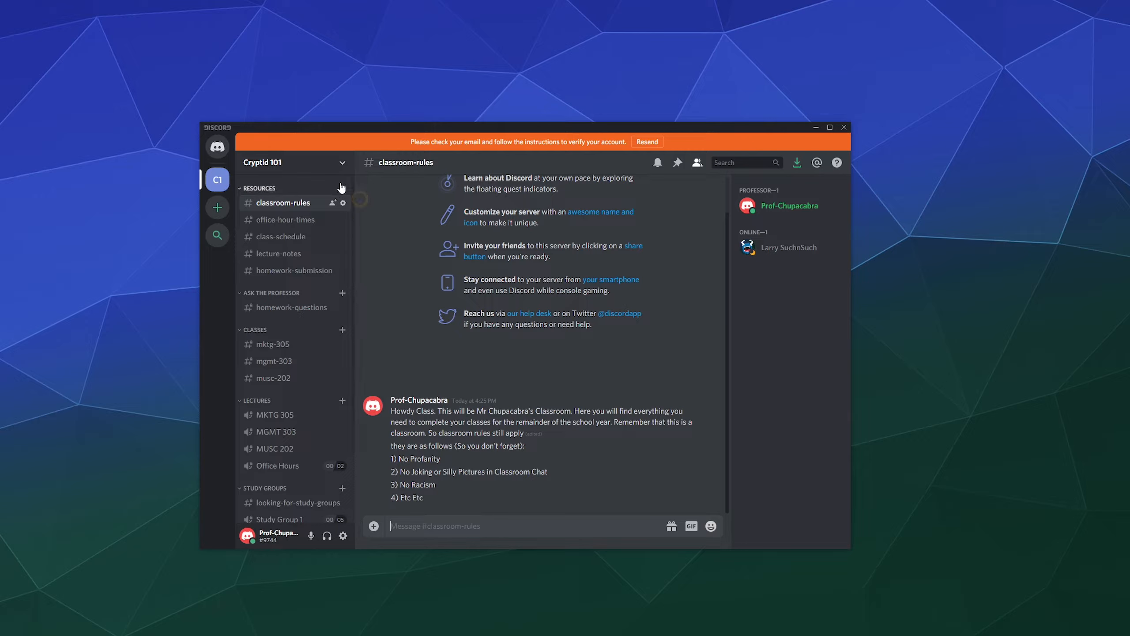
pyautogui.click(343, 163)
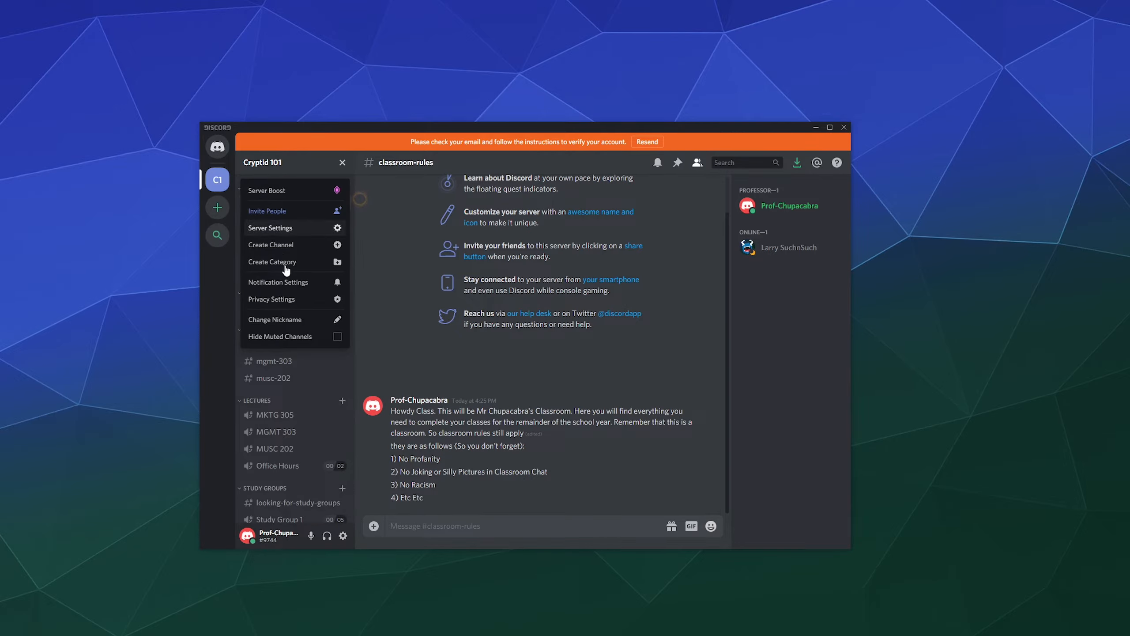
pyautogui.click(288, 226)
pyautogui.click(291, 199)
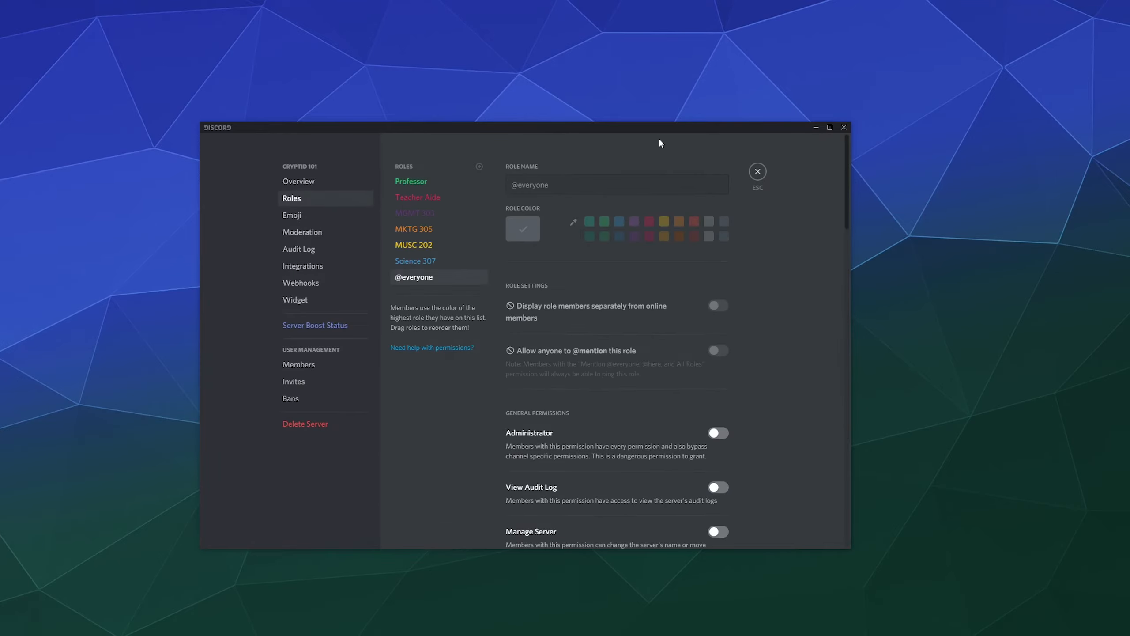
pyautogui.click(480, 167)
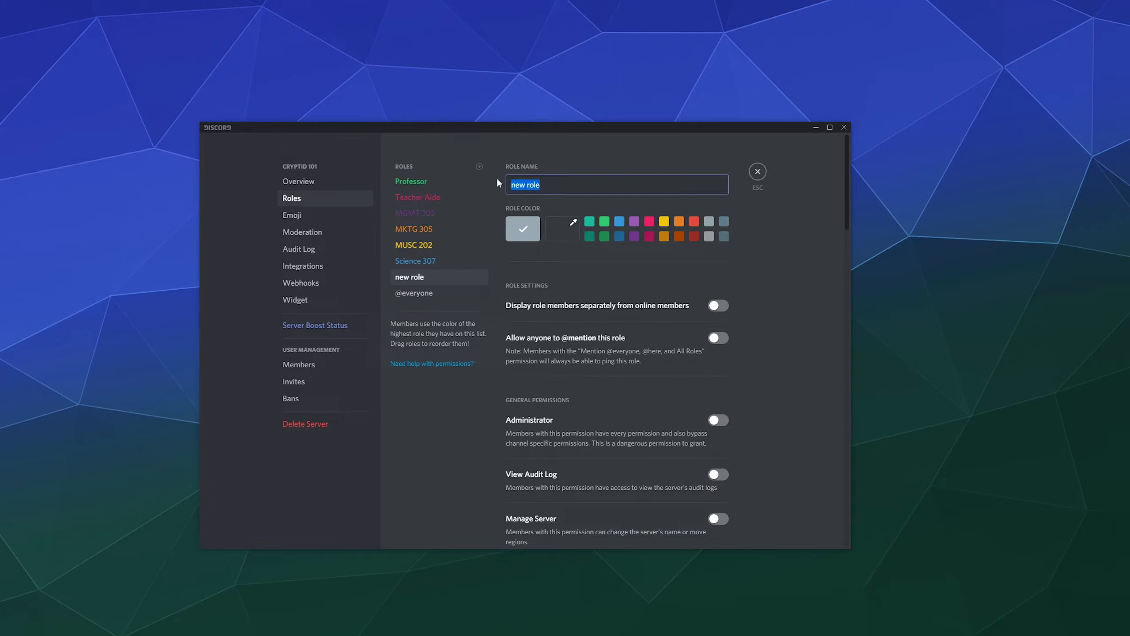
pyautogui.write('Tech 101')
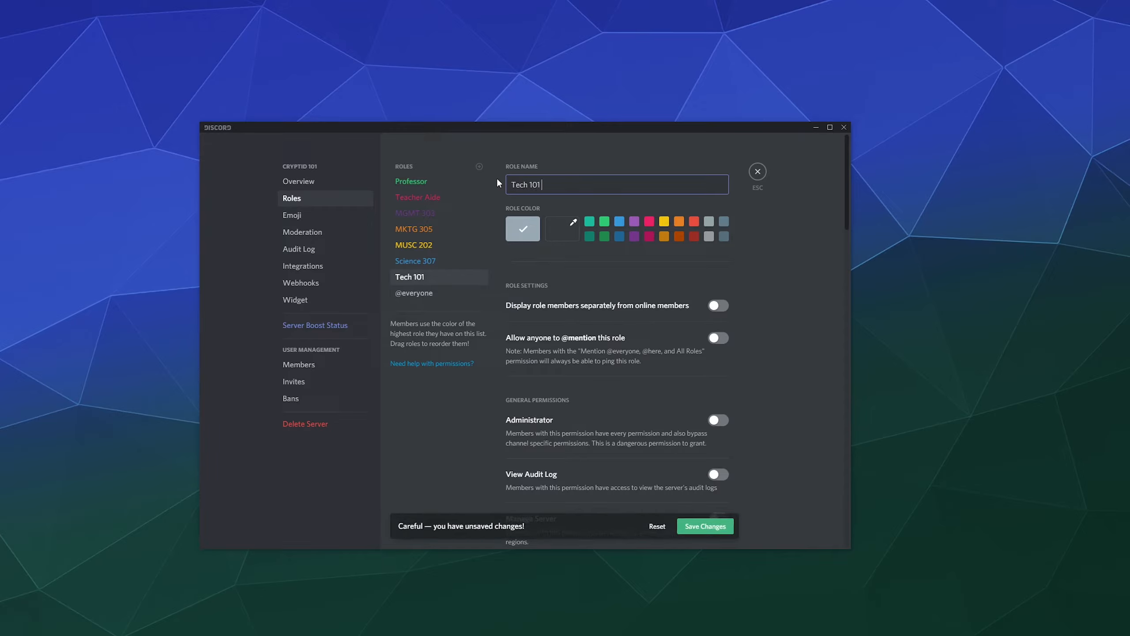
pyautogui.write(' Mr Albert')
pyautogui.click(694, 221)
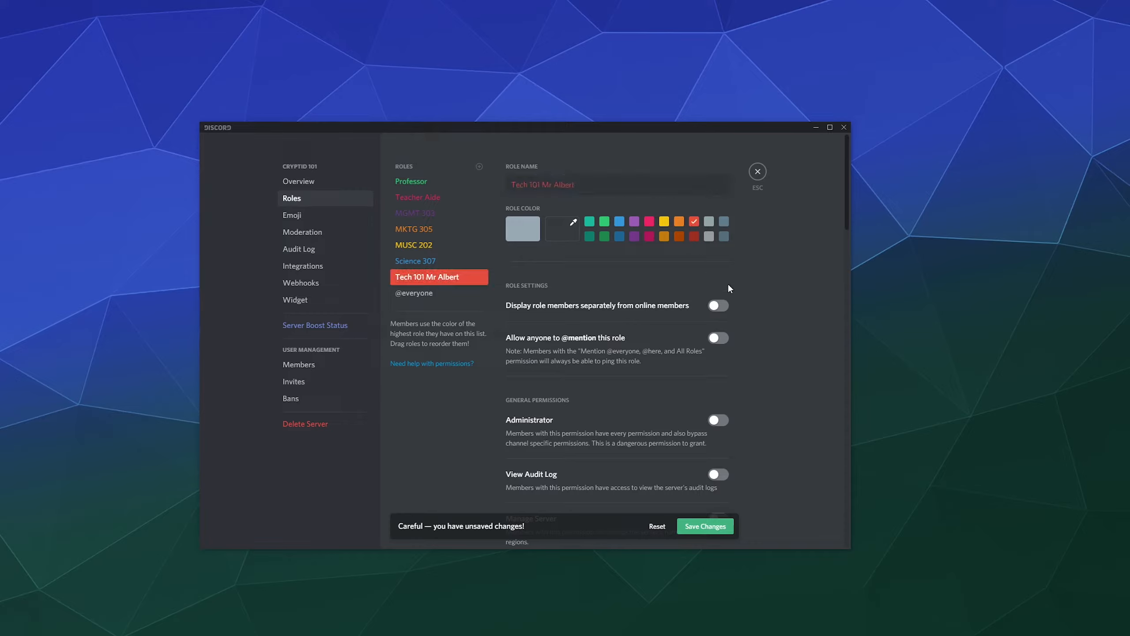
pyautogui.click(720, 529)
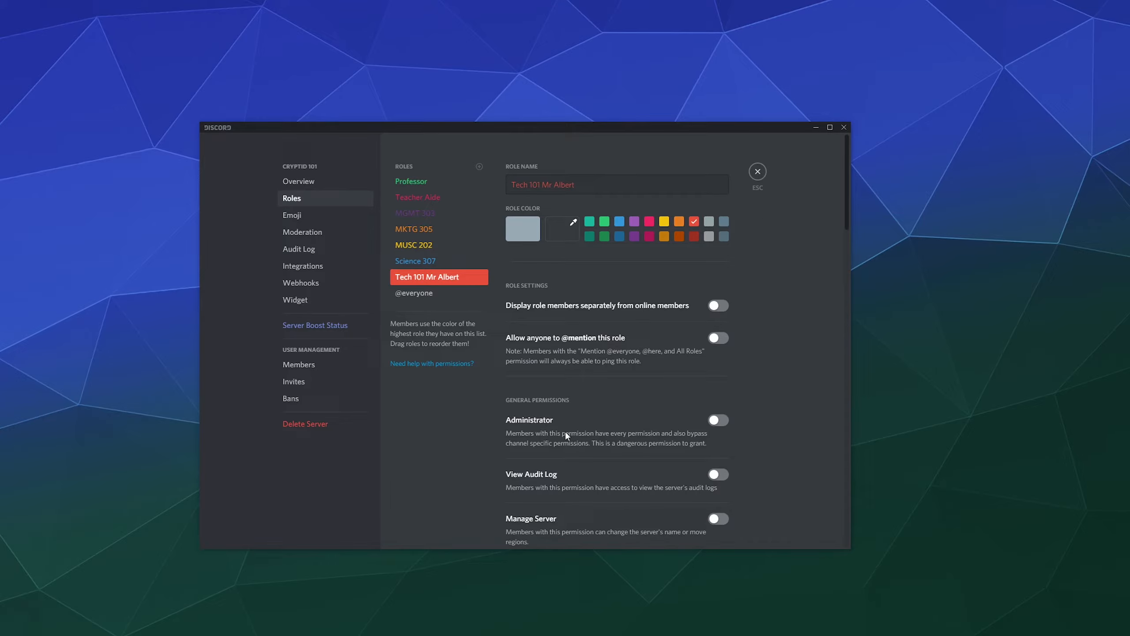
pyautogui.scroll(-2, 560, 361)
pyautogui.scroll(-5, 562, 401)
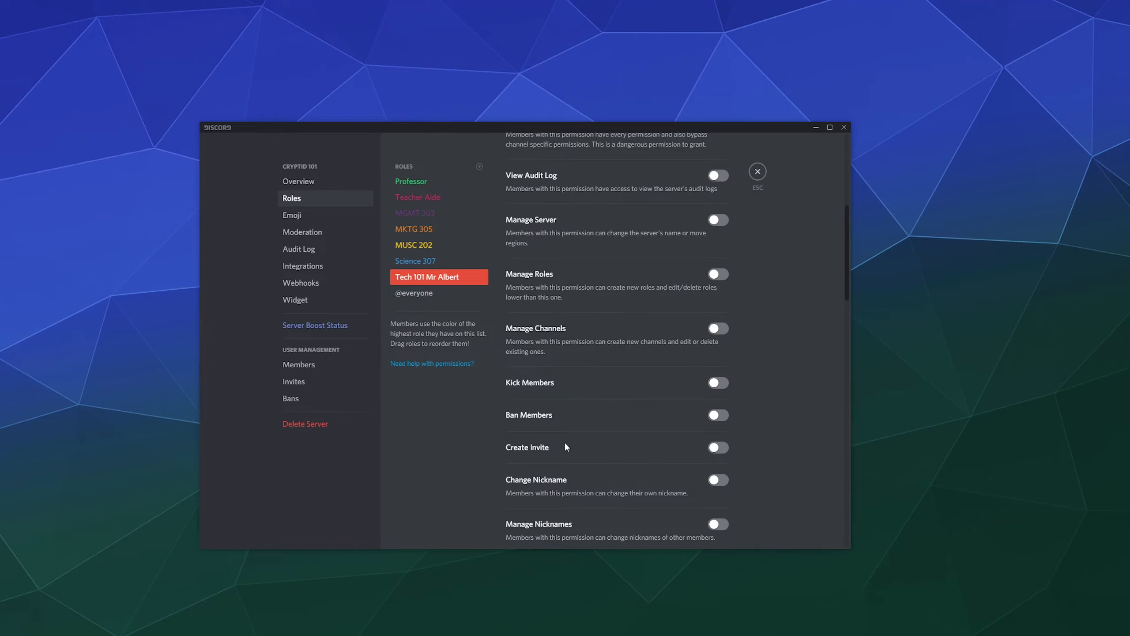
pyautogui.click(758, 177)
pyautogui.scroll(1, 550, 284)
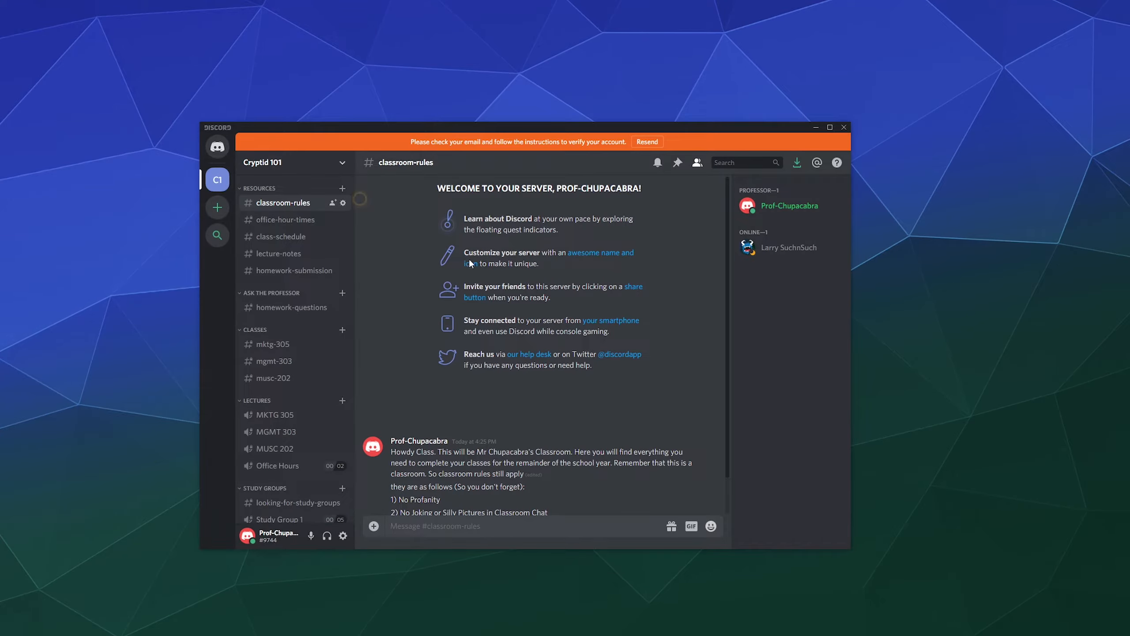
# Assign the student the Tech 101 Mr Albert and MUSC 202 roles, then recheck his profile.
pyautogui.click(789, 248)
pyautogui.click(614, 341)
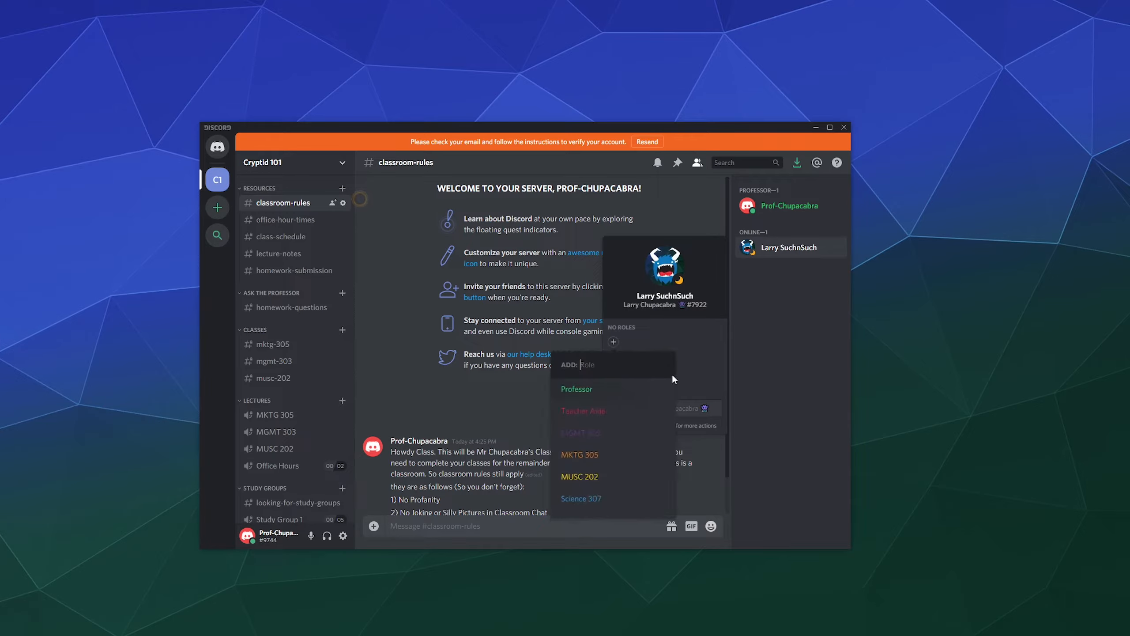
pyautogui.scroll(-1, 599, 427)
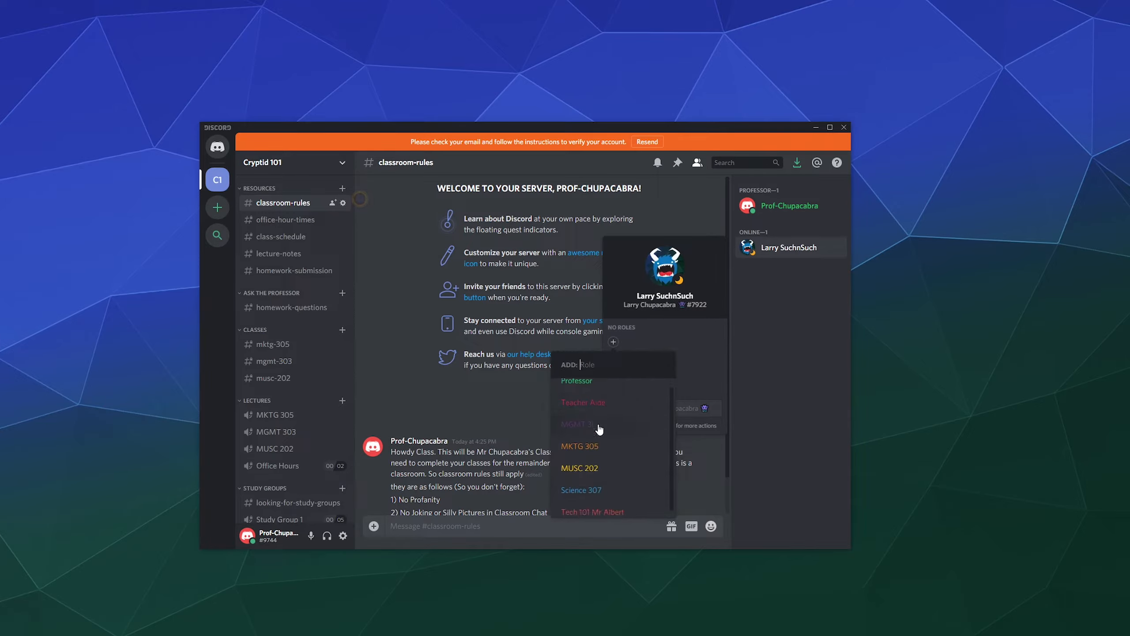
pyautogui.click(592, 512)
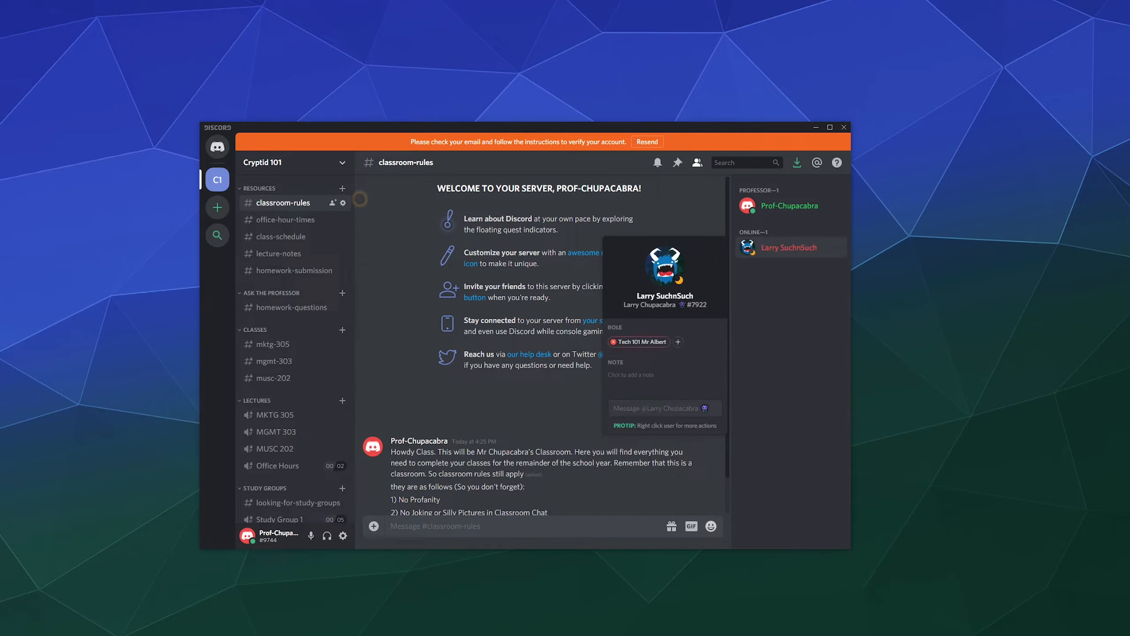
pyautogui.click(679, 341)
pyautogui.click(648, 475)
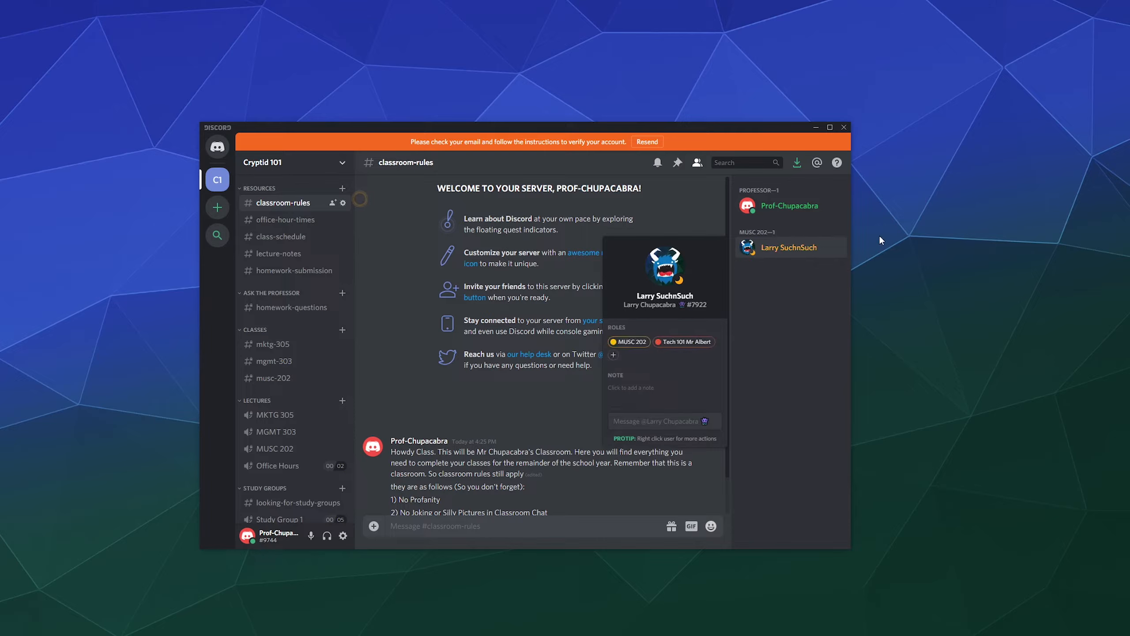
pyautogui.click(753, 350)
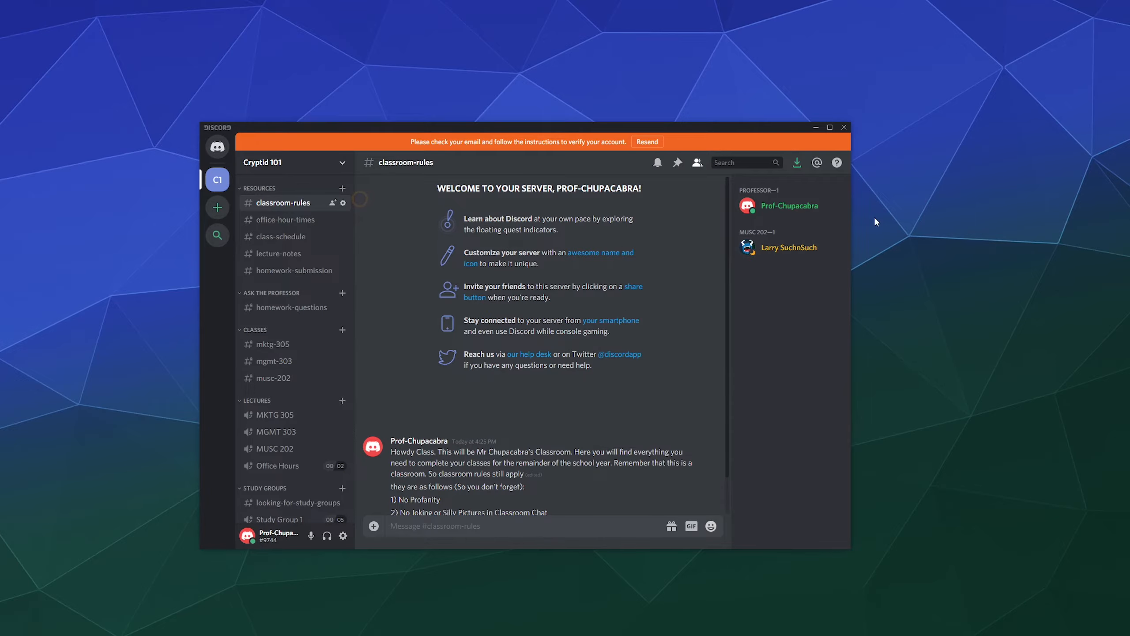
pyautogui.click(773, 250)
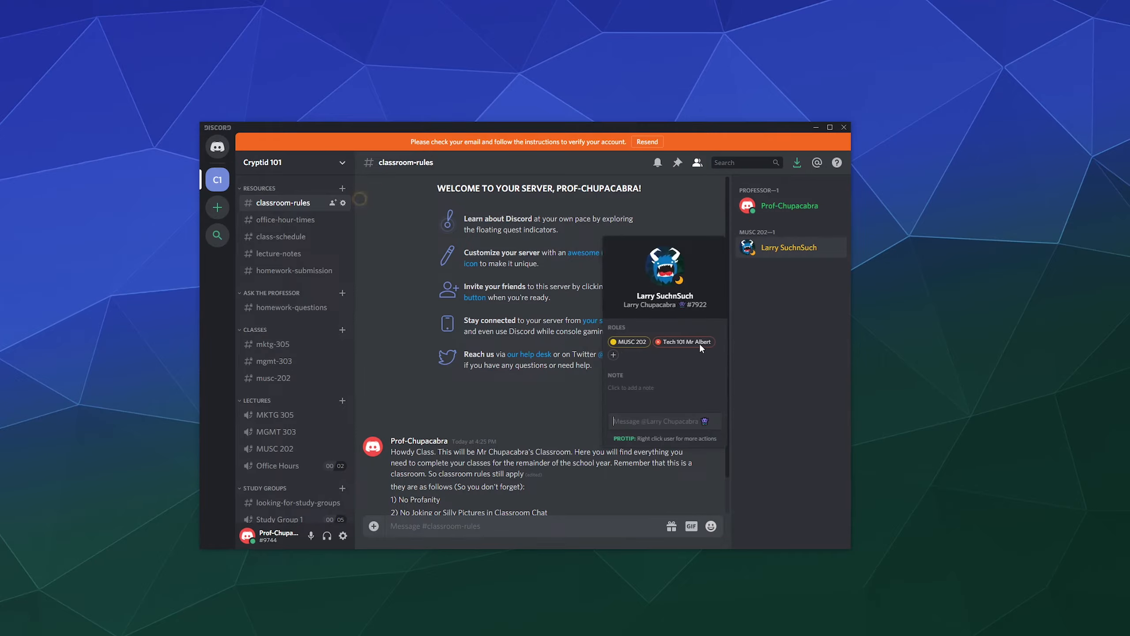
pyautogui.click(381, 218)
# Move Tech 101 Mr Albert just below Teacher Aide, save, and confirm the student's roles.
pyautogui.click(339, 164)
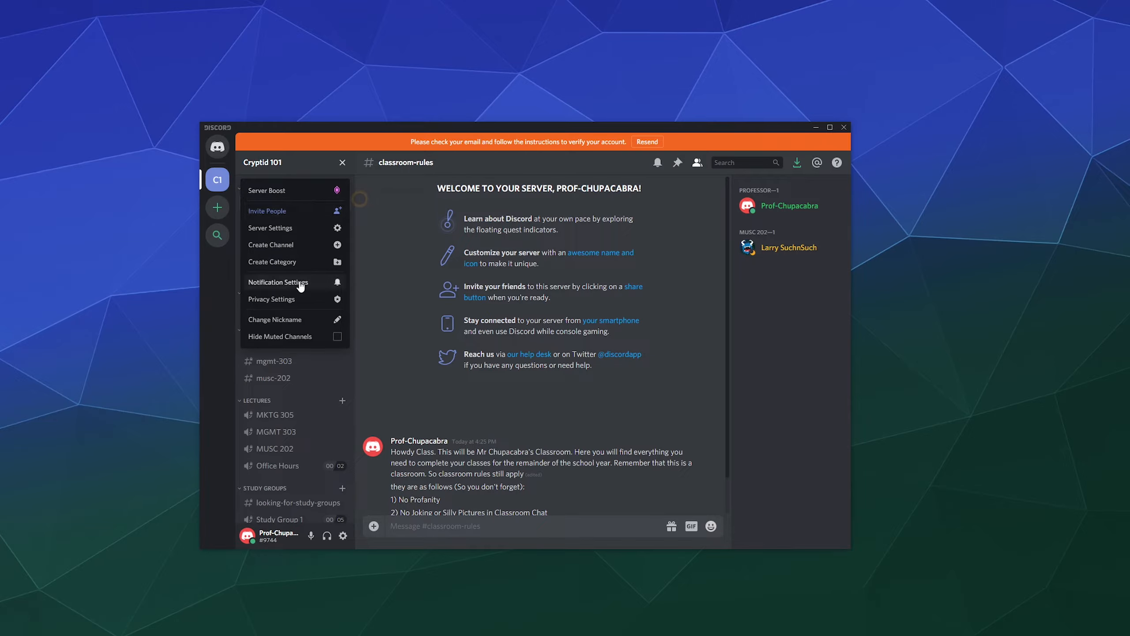
pyautogui.click(285, 228)
pyautogui.click(319, 199)
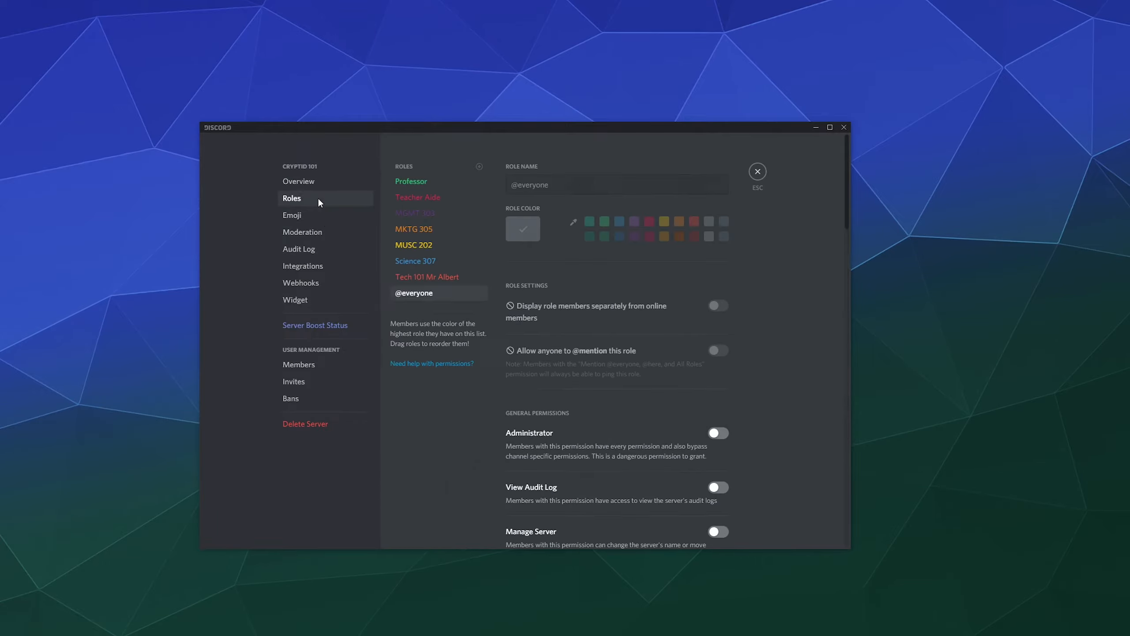
pyautogui.moveTo(430, 279); pyautogui.dragTo(435, 214)
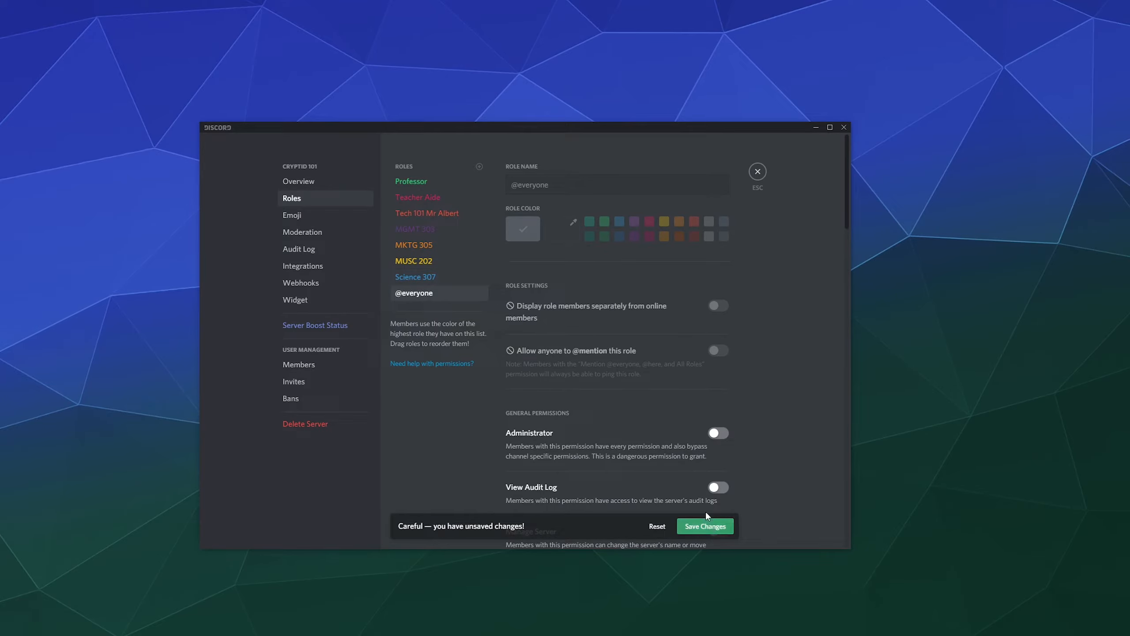
pyautogui.click(757, 173)
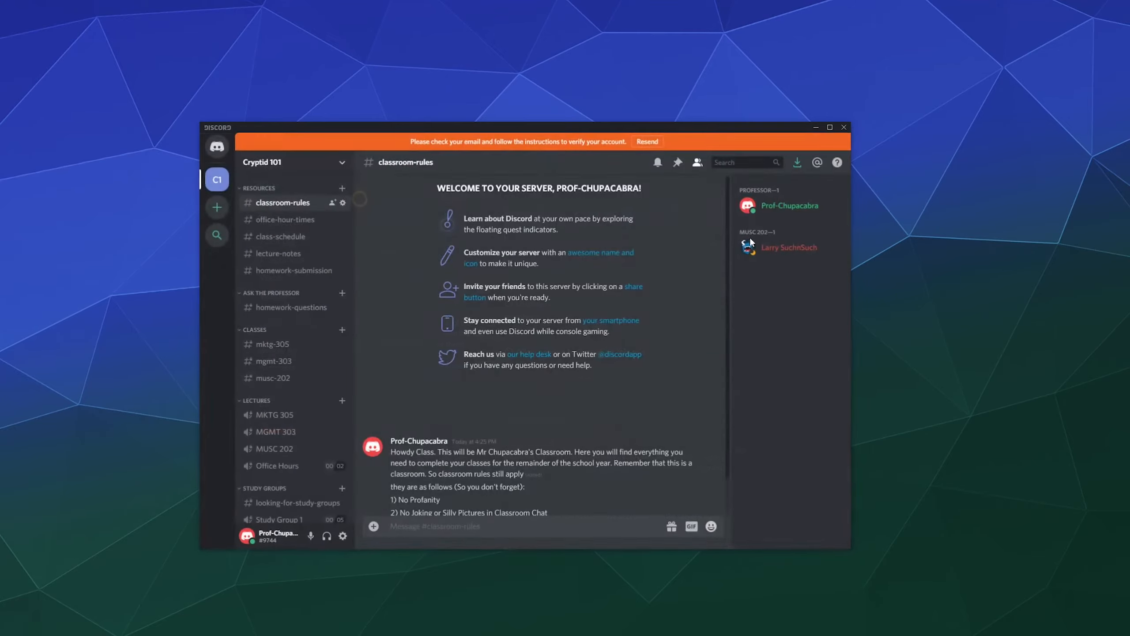
pyautogui.click(796, 248)
pyautogui.moveTo(660, 346)
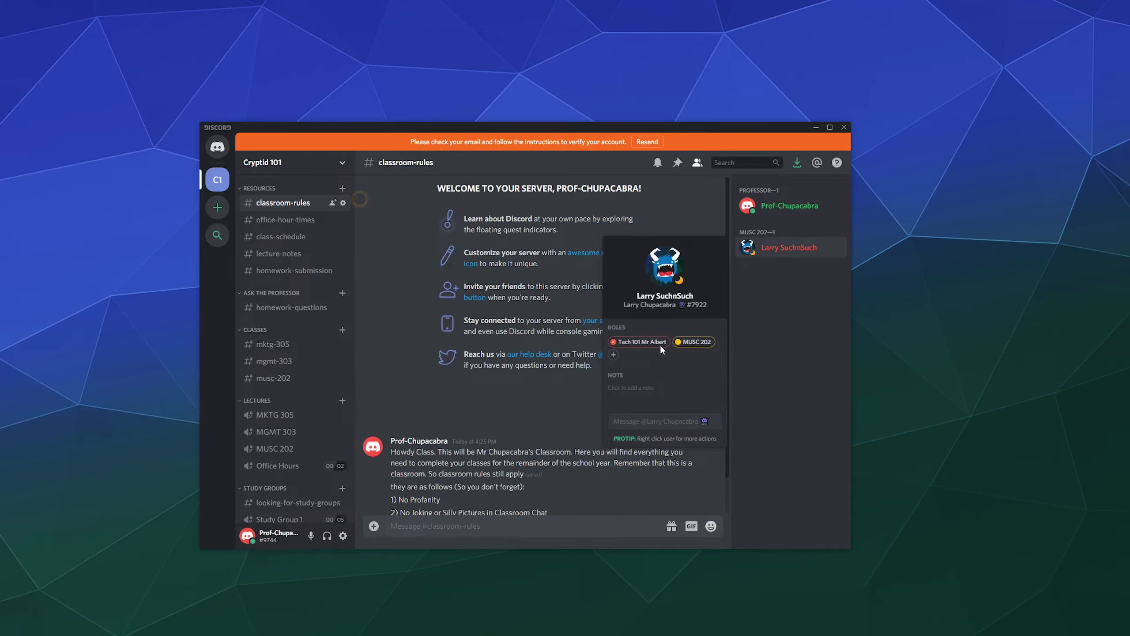
pyautogui.click(834, 320)
# Add a text channel named tech-101-mr-albert under the CLASSES category.
pyautogui.scroll(-2, 424, 329)
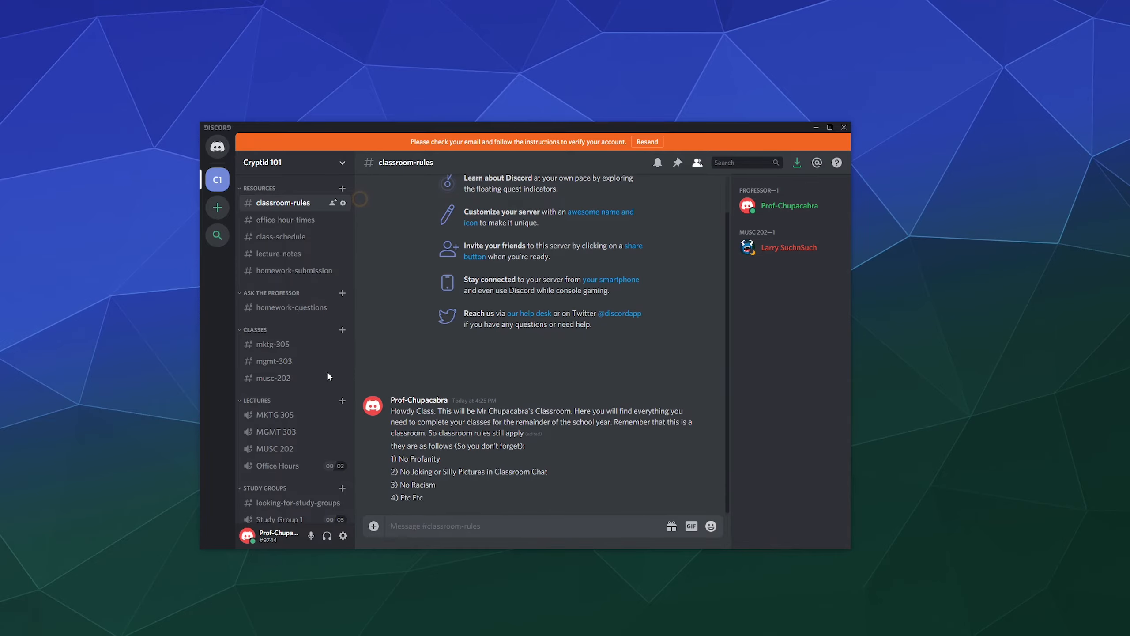
pyautogui.scroll(-1, 278, 400)
pyautogui.scroll(-2, 279, 403)
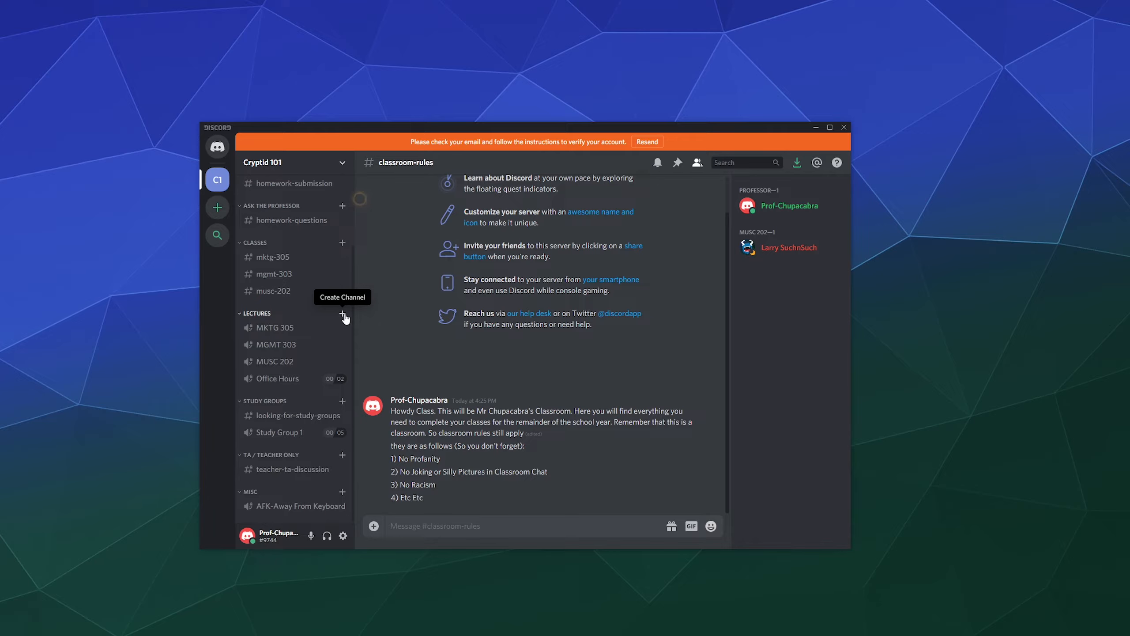
pyautogui.scroll(3, 345, 314)
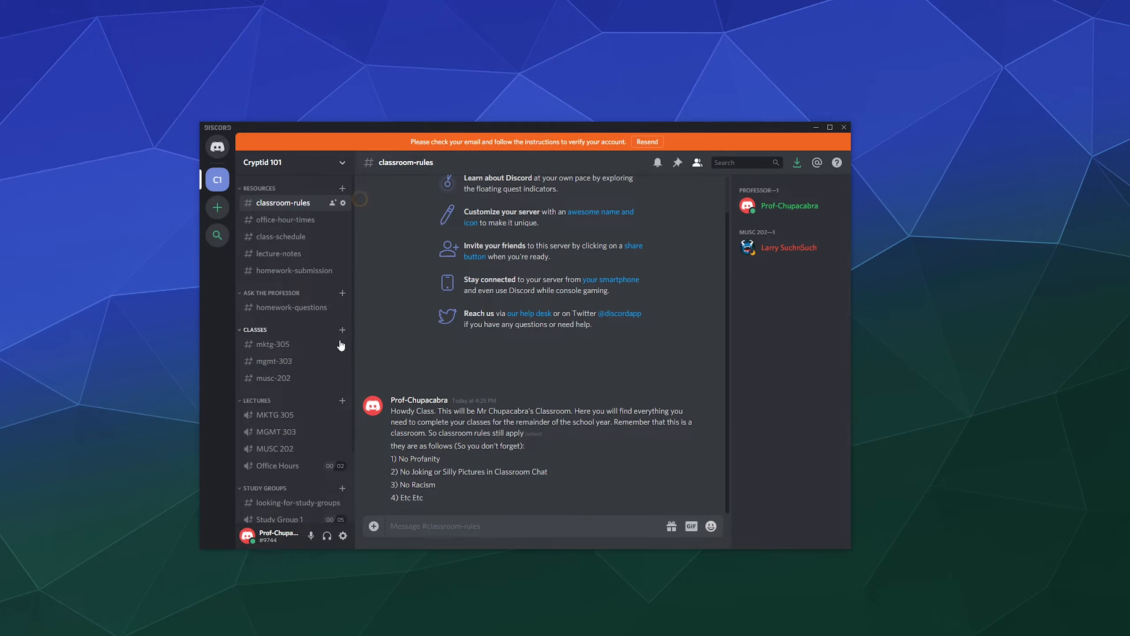
pyautogui.click(342, 329)
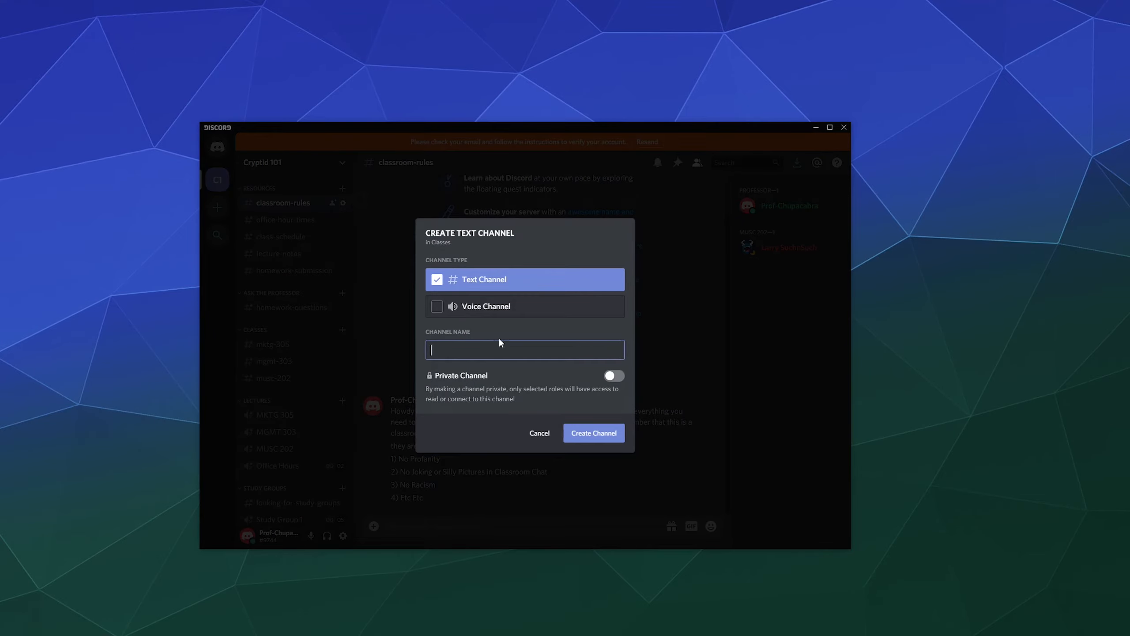
pyautogui.write('te')
pyautogui.press('BackSpace')
pyautogui.write('ech-1010-')
pyautogui.click(590, 437)
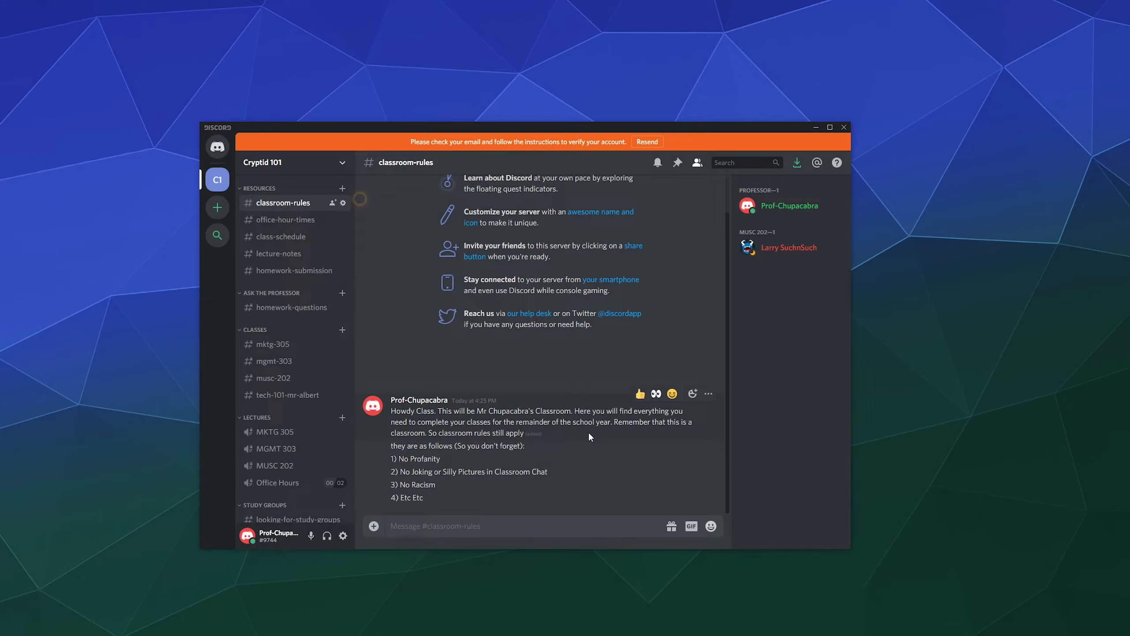
pyautogui.click(343, 394)
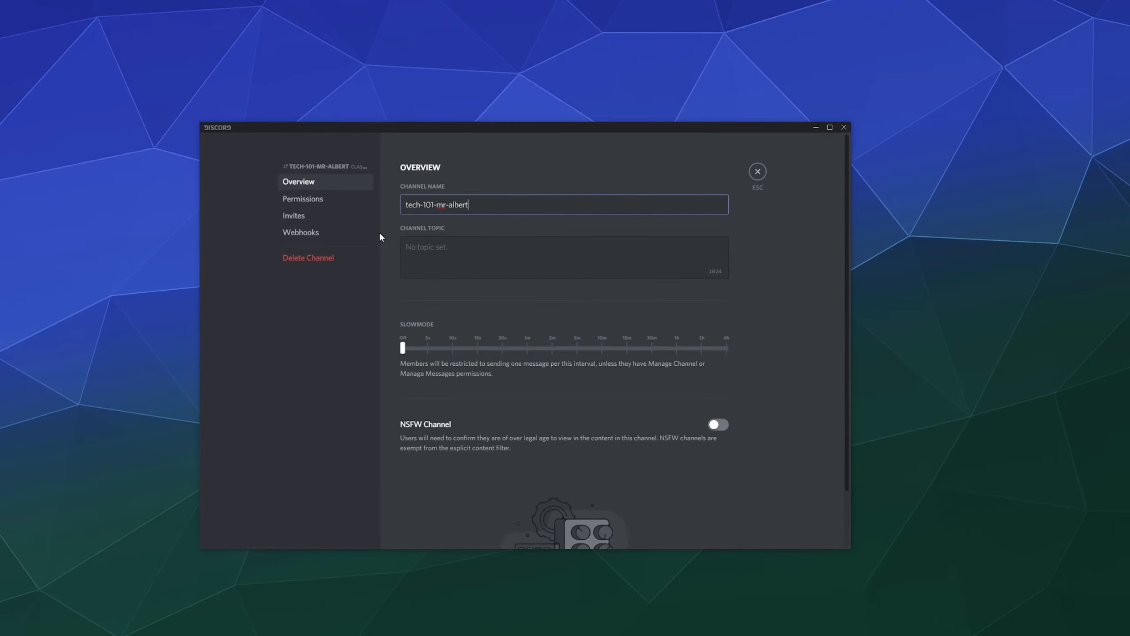
pyautogui.click(323, 201)
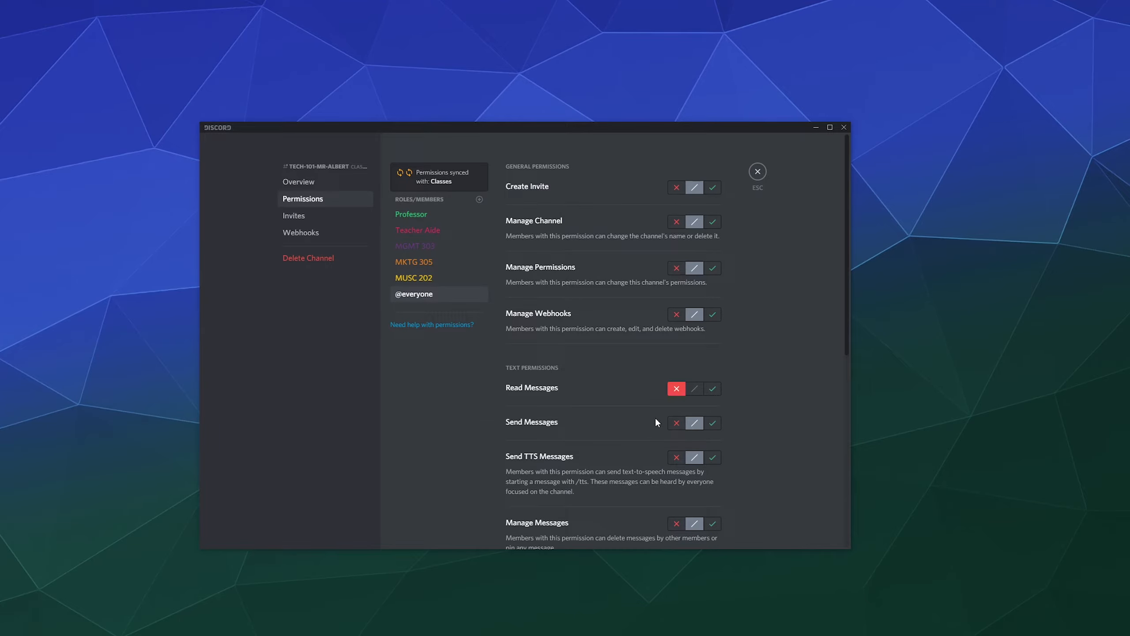
pyautogui.click(757, 175)
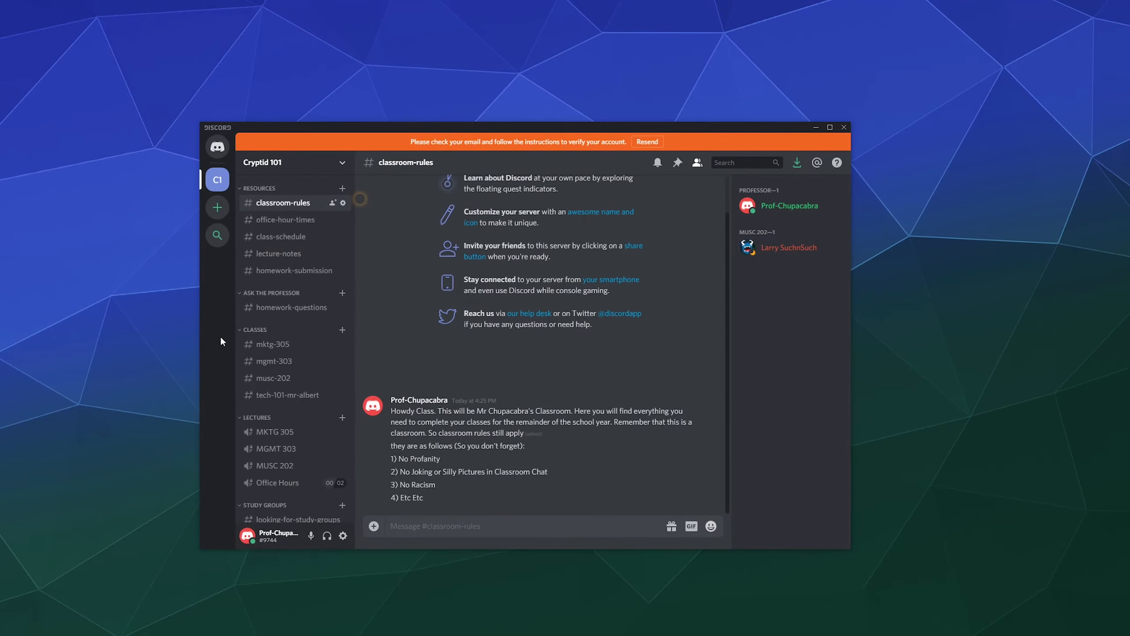
pyautogui.rightClick(304, 329)
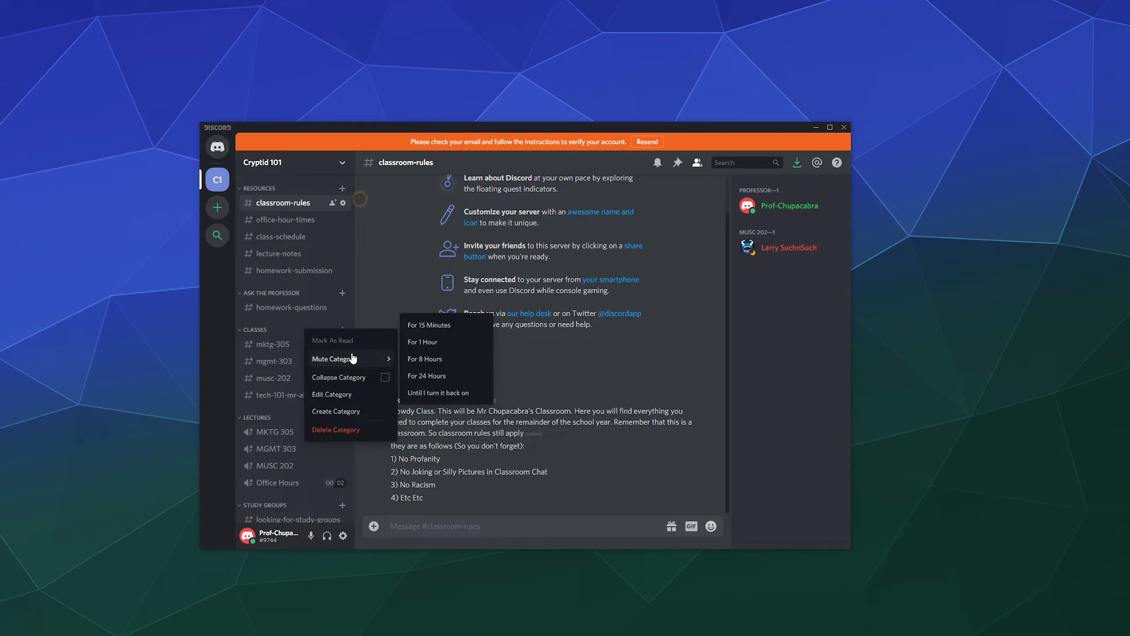
pyautogui.click(337, 402)
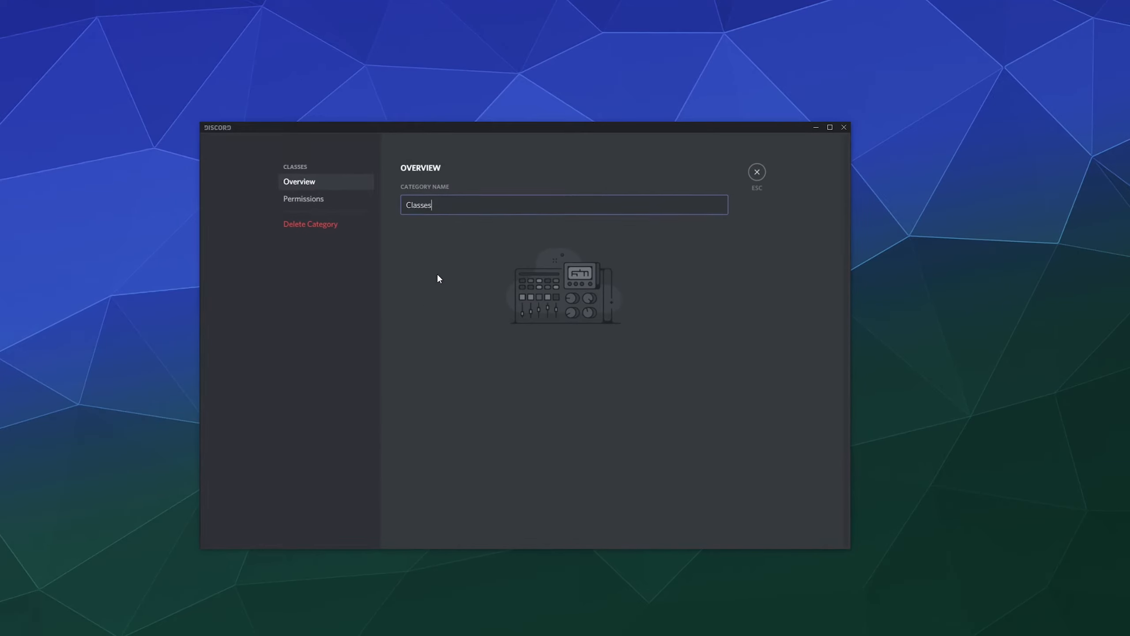
pyautogui.click(306, 199)
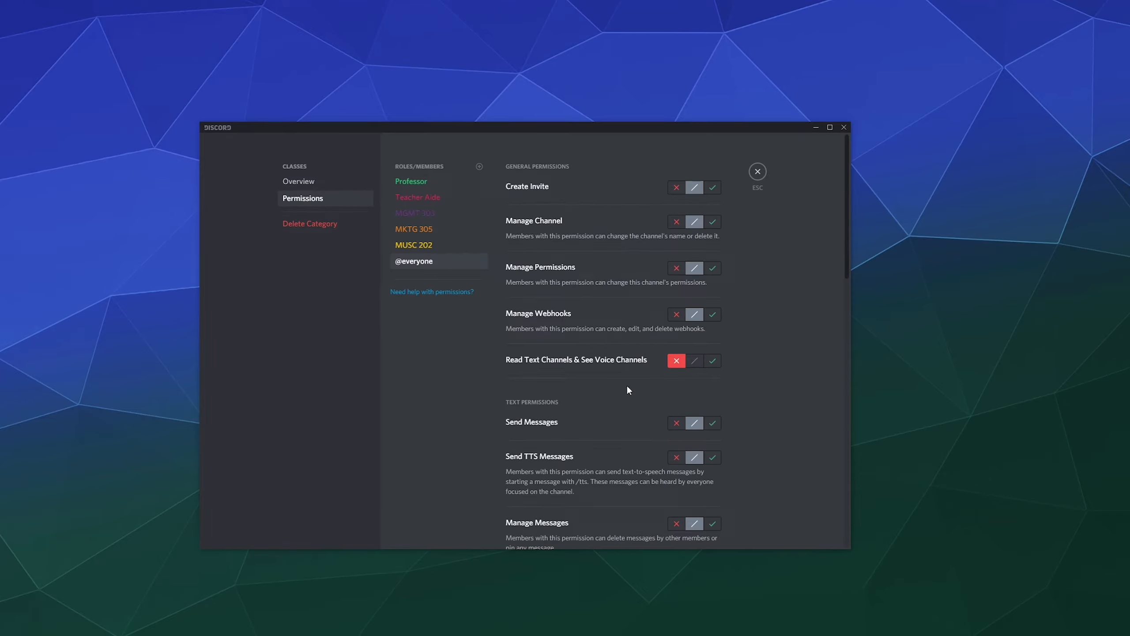
pyautogui.scroll(-15, 628, 390)
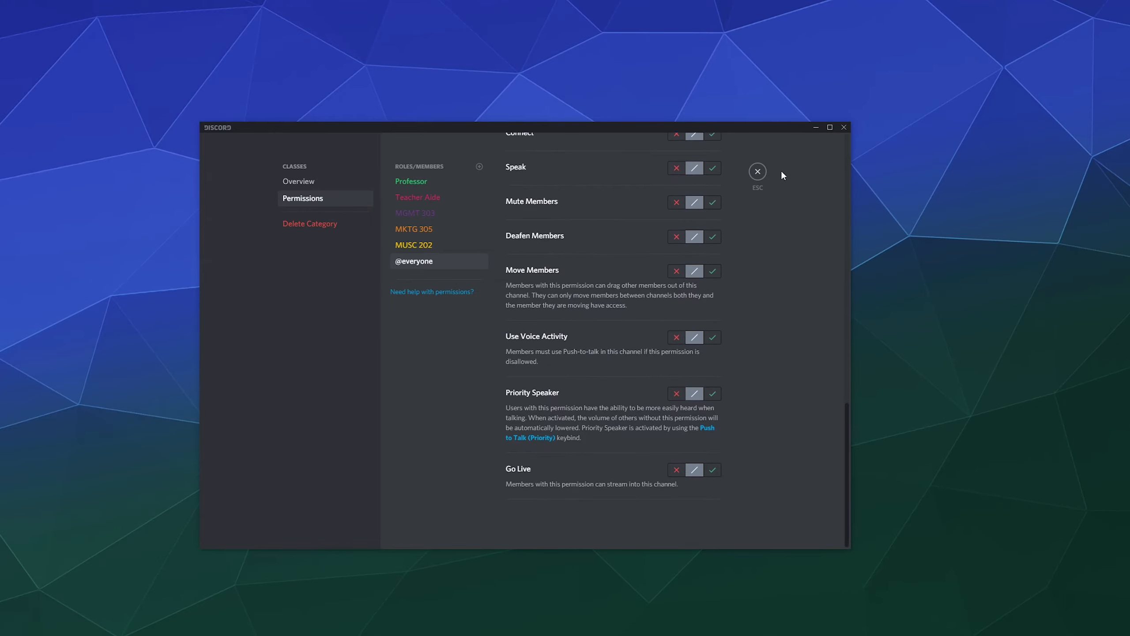
pyautogui.click(757, 172)
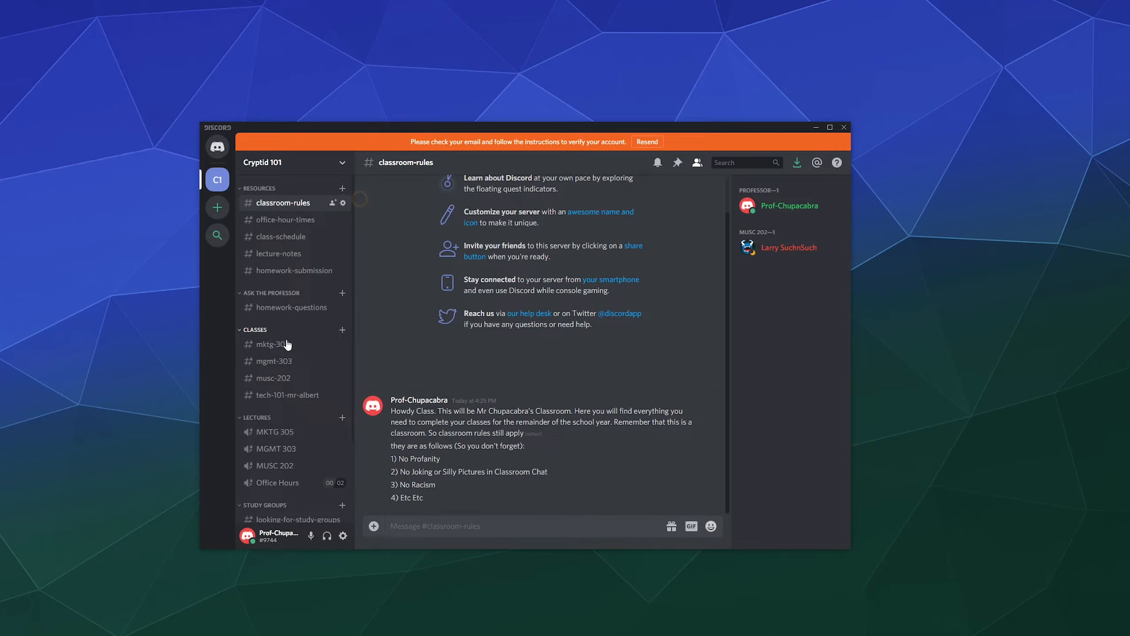
# Grant Tech 101 Mr Albert Read and Send Messages in tech-101-mr-albert's permissions and save.
pyautogui.click(343, 395)
pyautogui.click(312, 201)
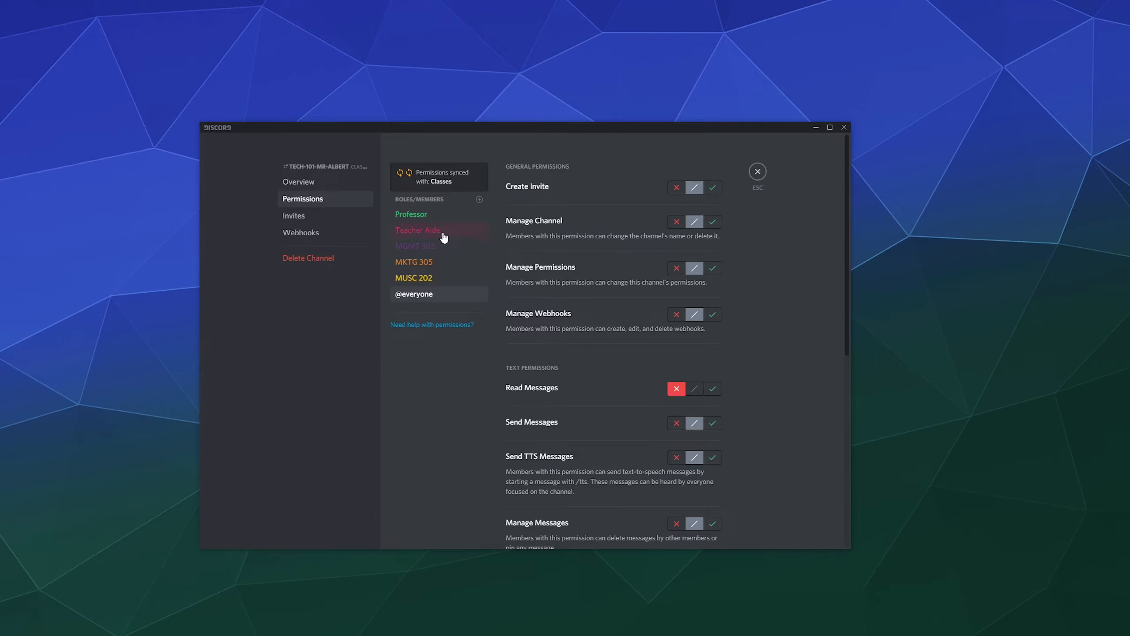
pyautogui.click(428, 234)
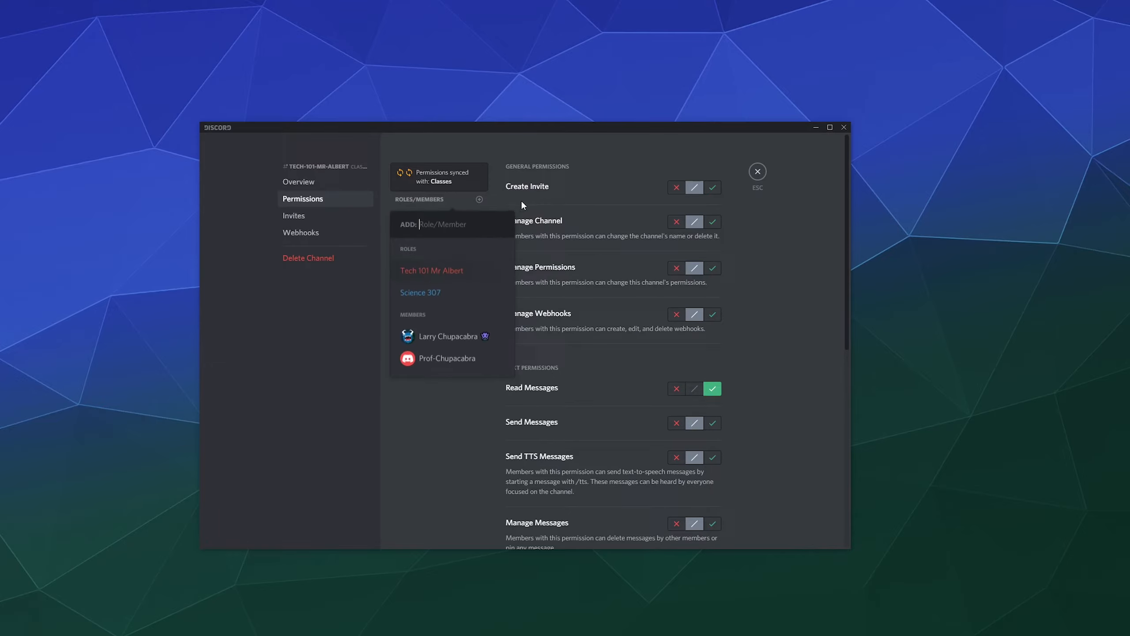
pyautogui.click(446, 272)
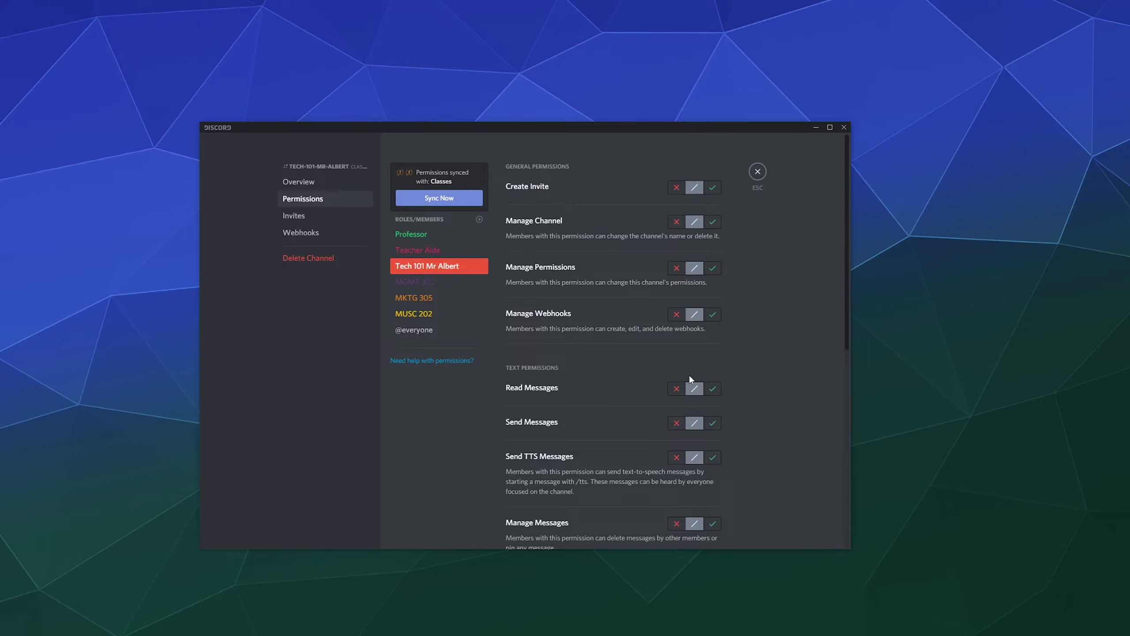
pyautogui.click(712, 388)
pyautogui.click(712, 422)
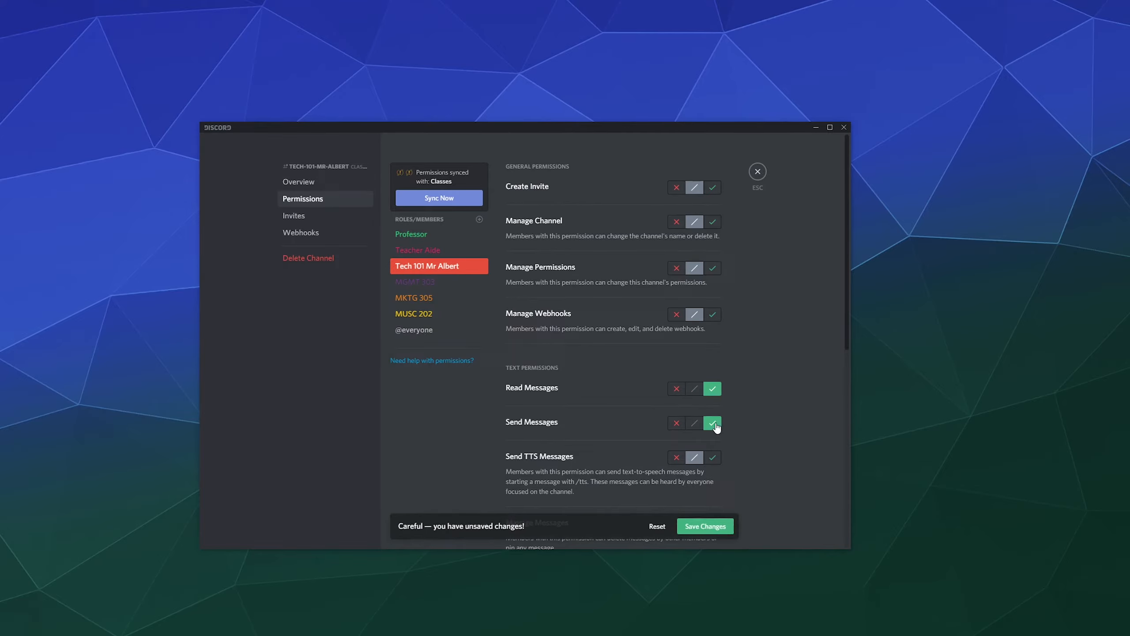
pyautogui.click(707, 527)
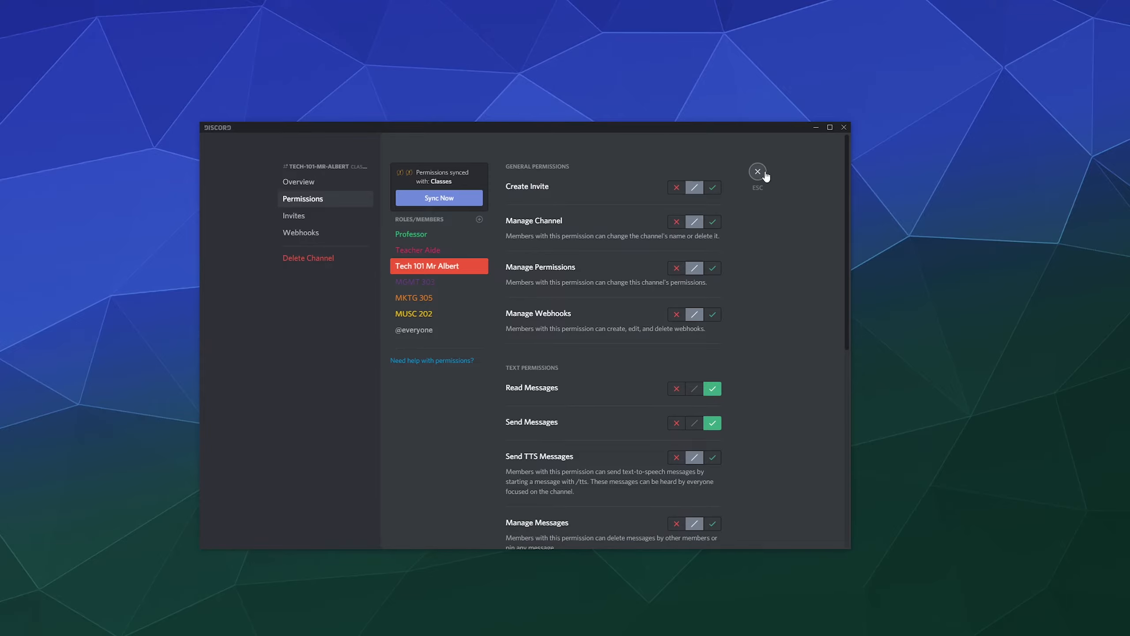
pyautogui.click(757, 171)
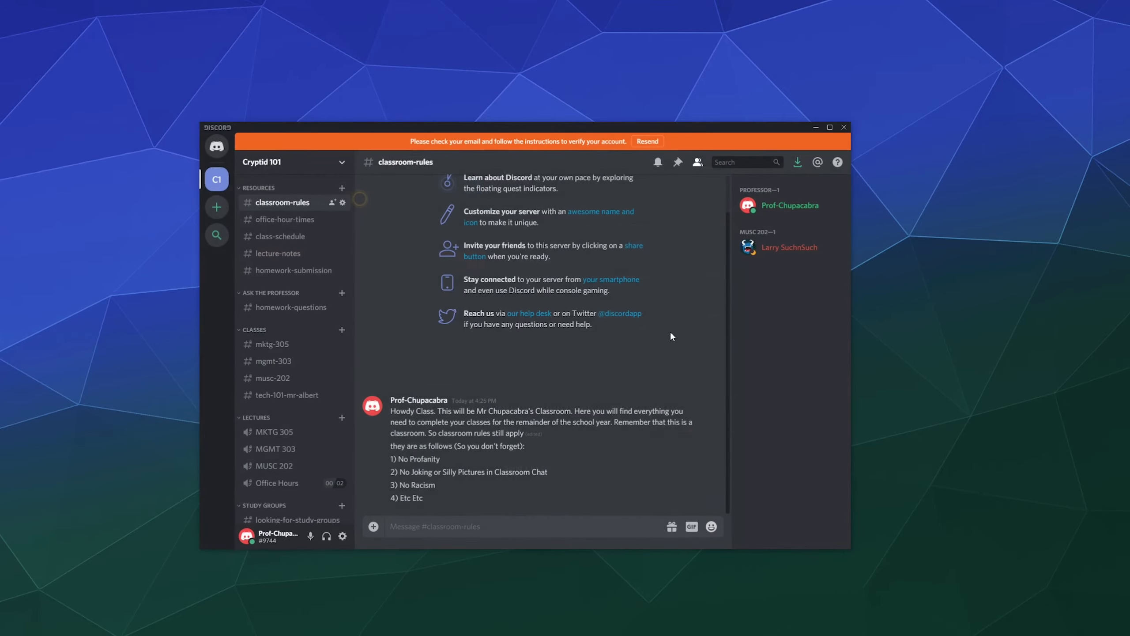
# Open tech-101-mr-albert, view the student's greeting options, and check its empty Pinned Messages.
pyautogui.click(286, 398)
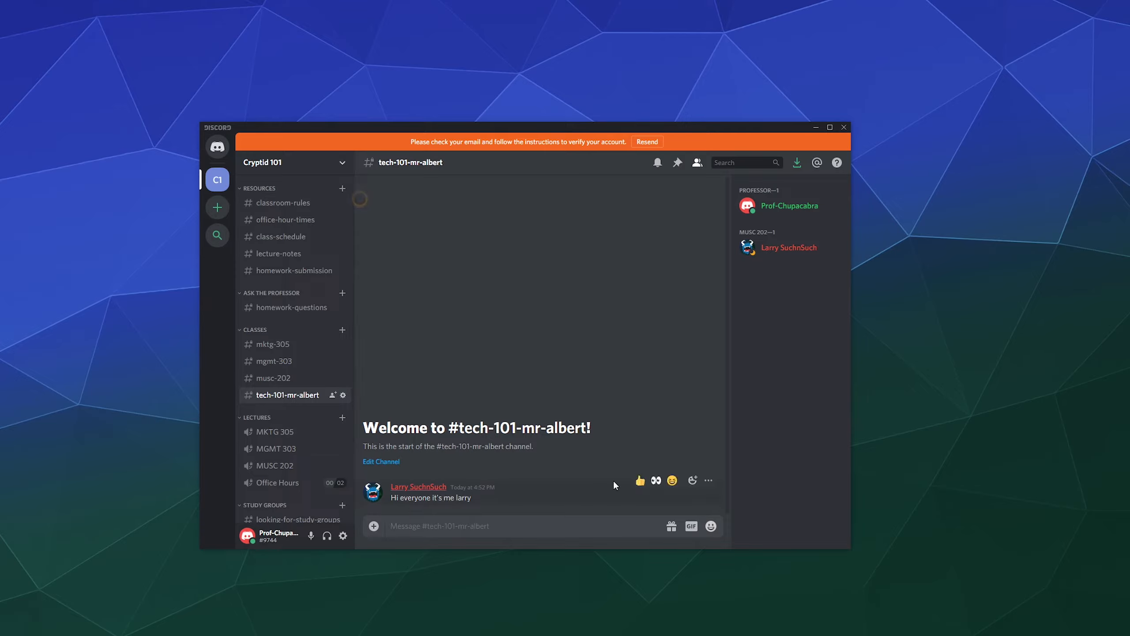
pyautogui.click(709, 480)
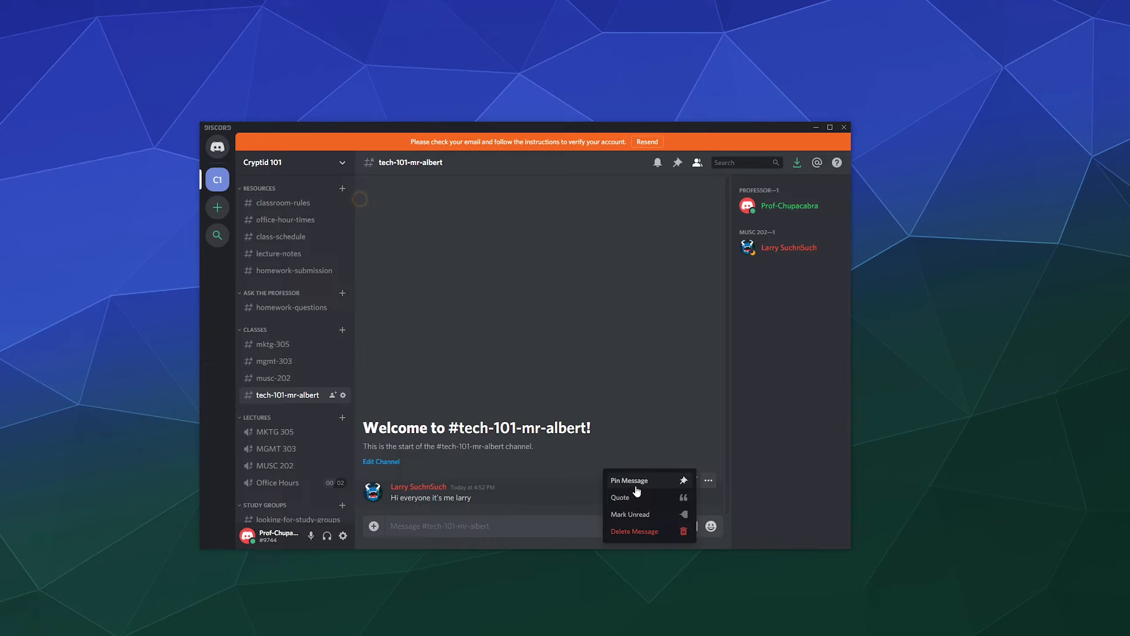
pyautogui.click(743, 423)
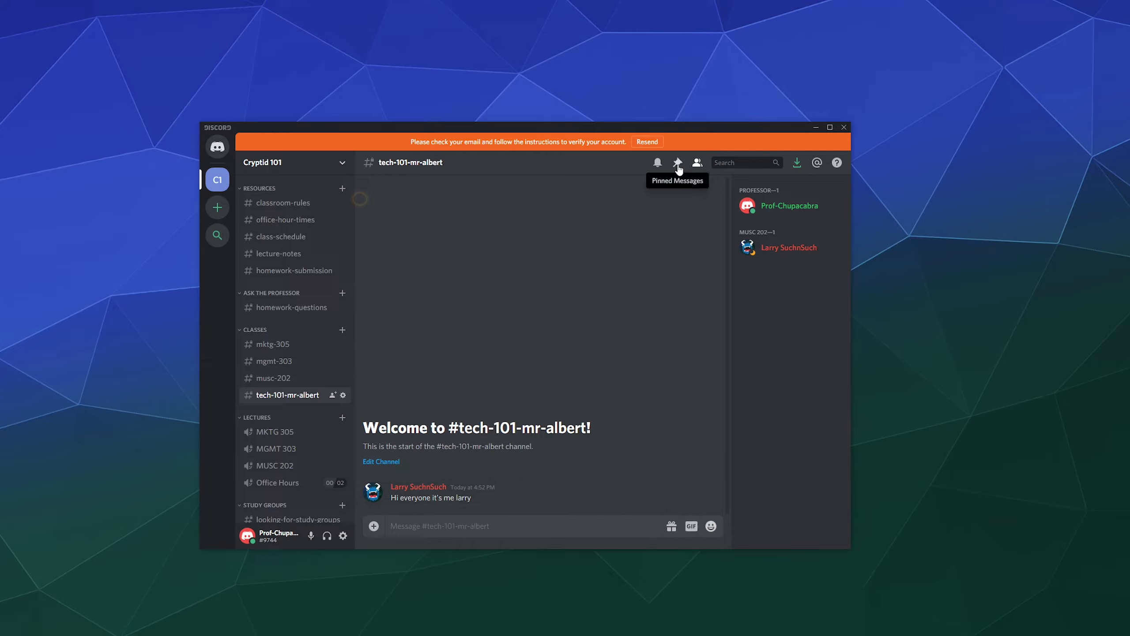
pyautogui.click(677, 167)
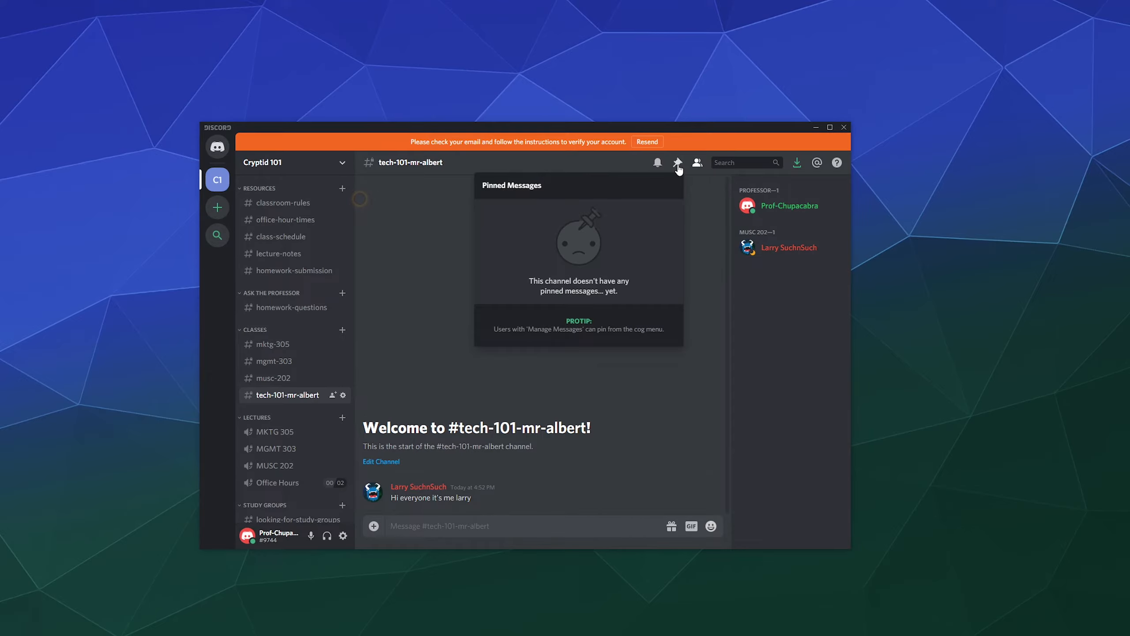
pyautogui.click(813, 384)
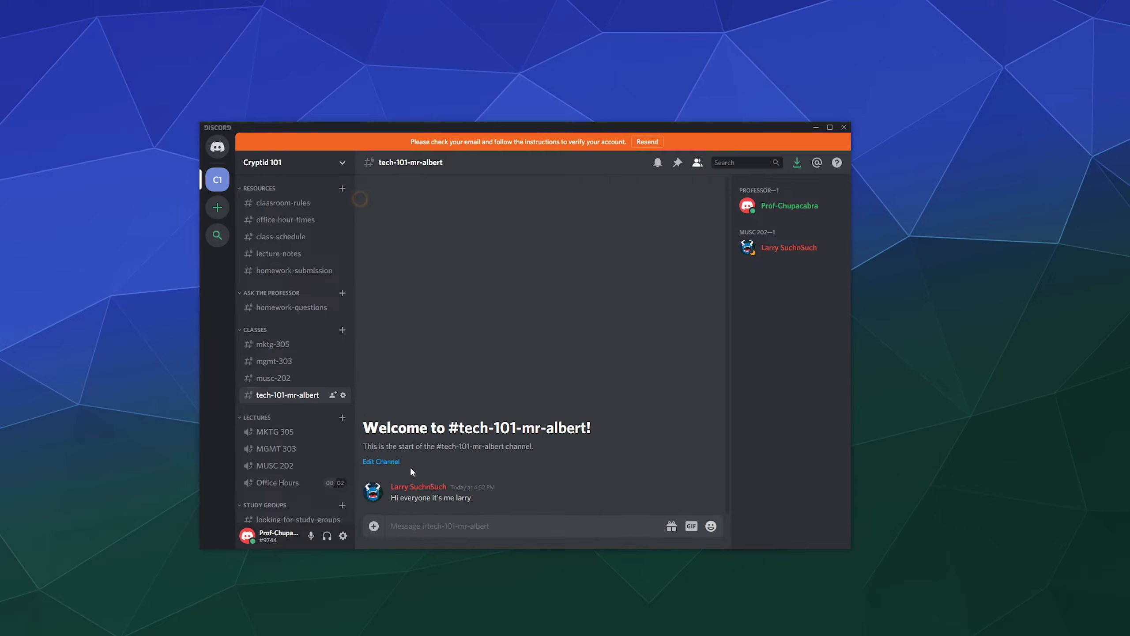
# Add a profile note on the student: 'Good student. Sometimes forgets to do Xy or'.
pyautogui.rightClick(422, 485)
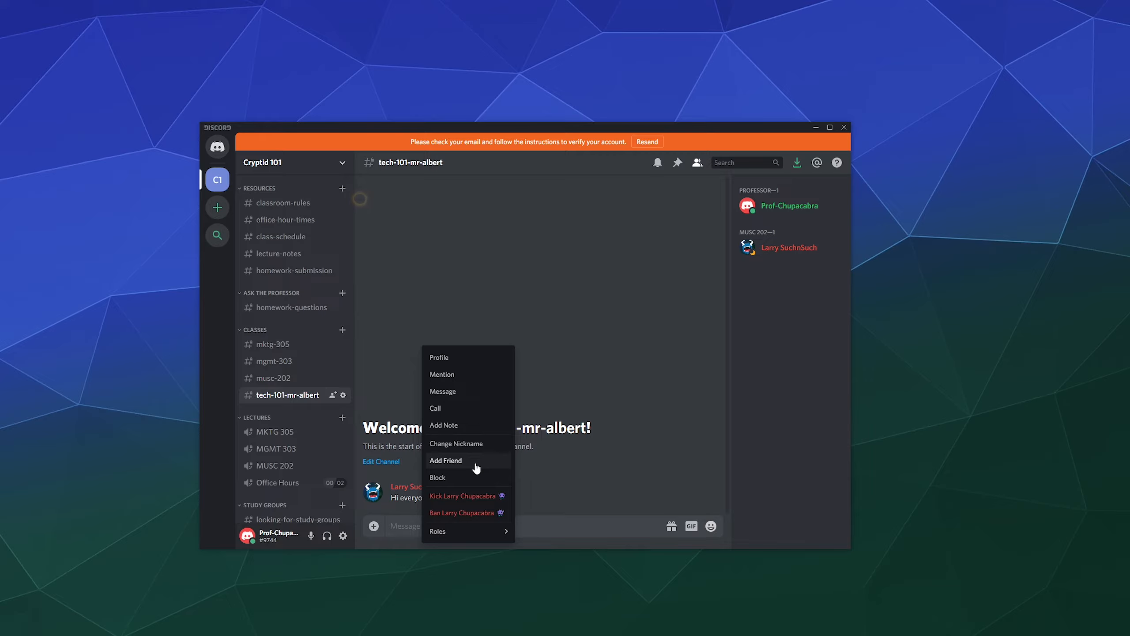
pyautogui.click(451, 432)
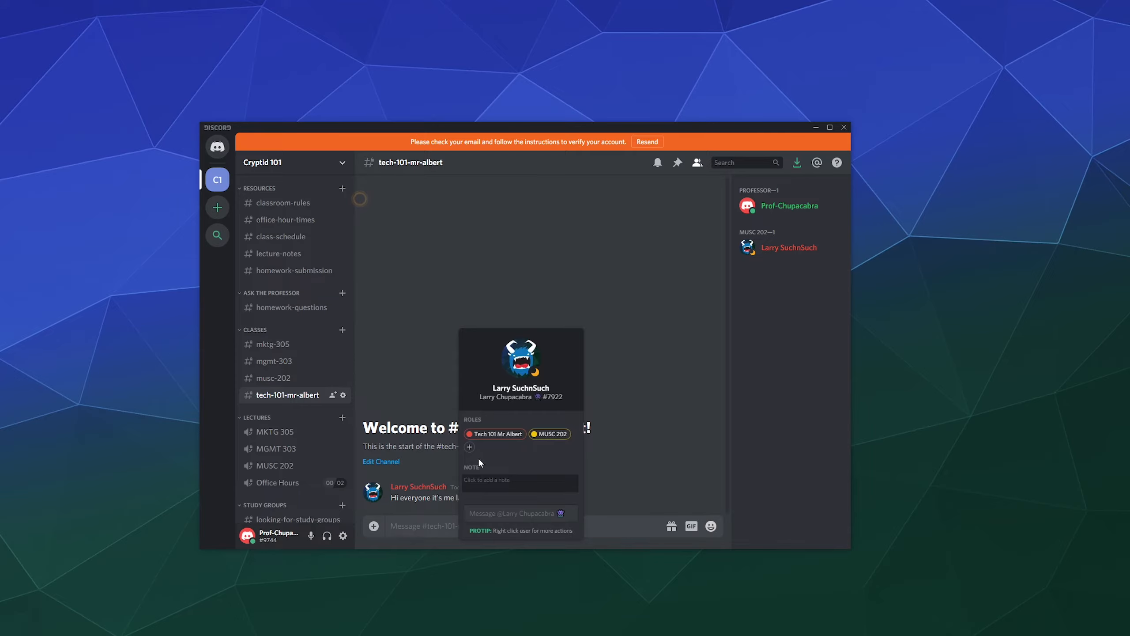
pyautogui.write('Good student. Sometimes forgets to do X')
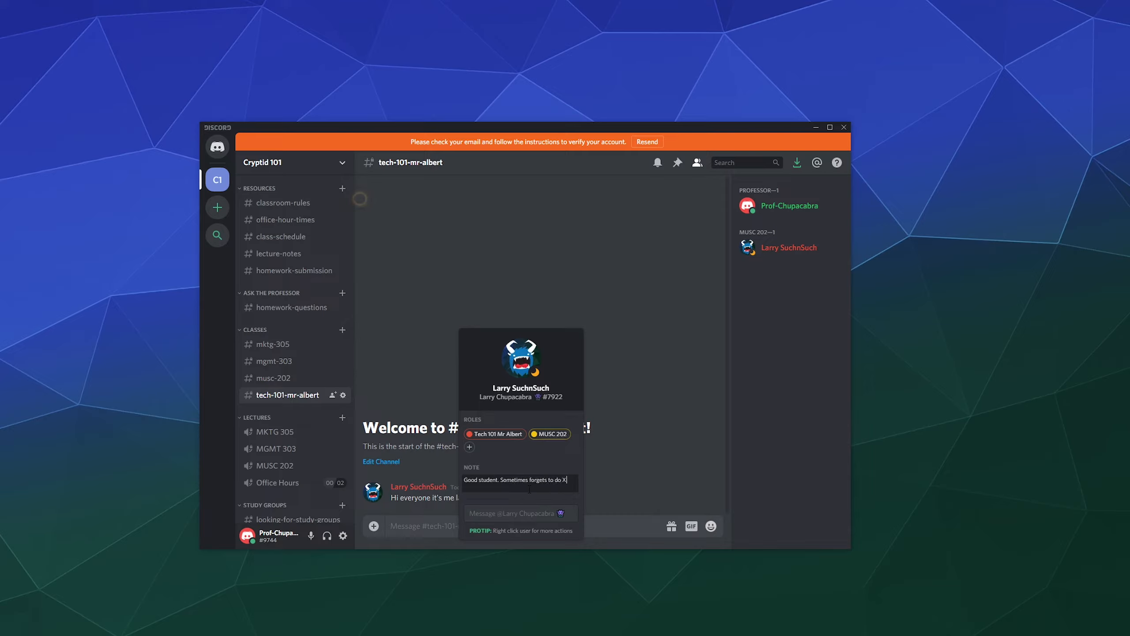
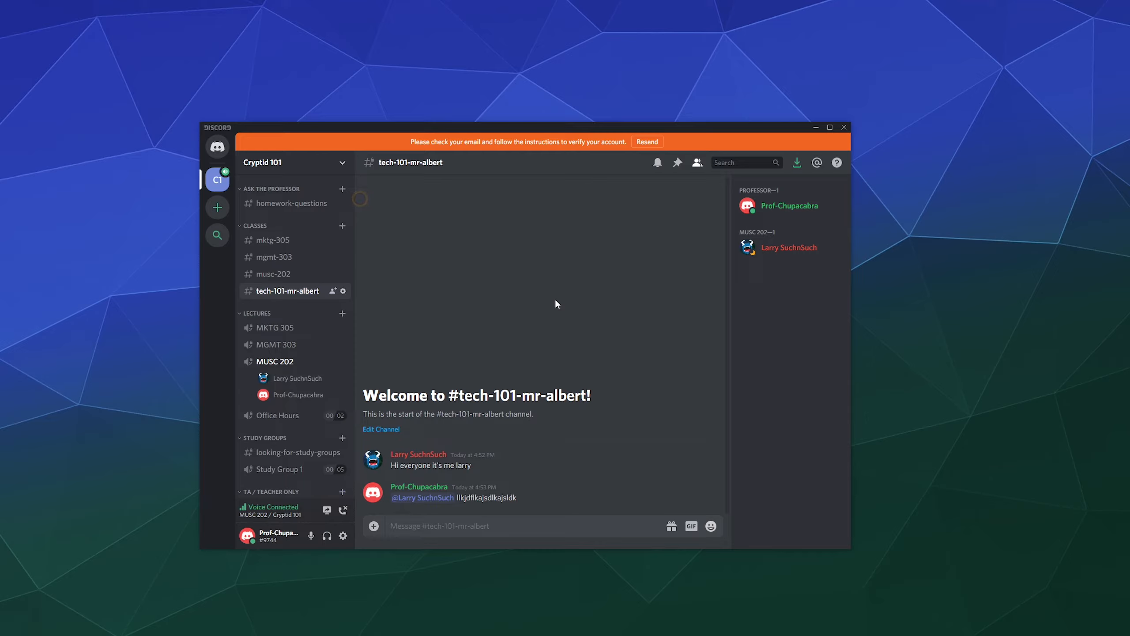
# Open the MUSC 202 student's member options, then close them without changing anything.
pyautogui.rightClick(314, 379)
pyautogui.click(518, 356)
# Server-mute and server-deafen the student in MUSC 202 voice.
pyautogui.rightClick(293, 383)
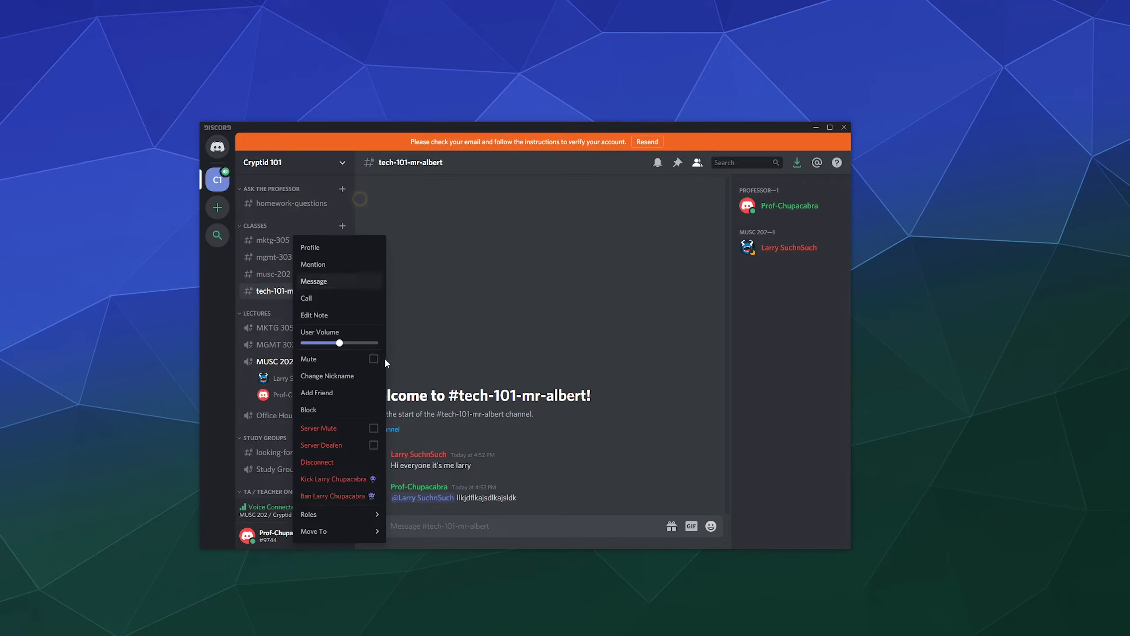
pyautogui.click(337, 430)
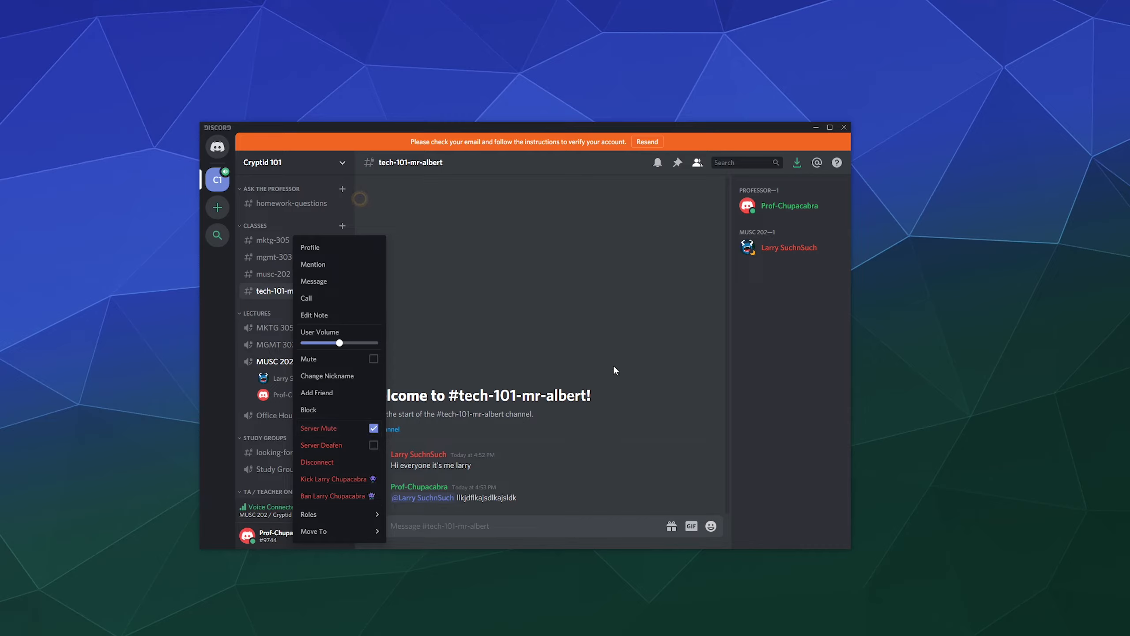
pyautogui.click(377, 452)
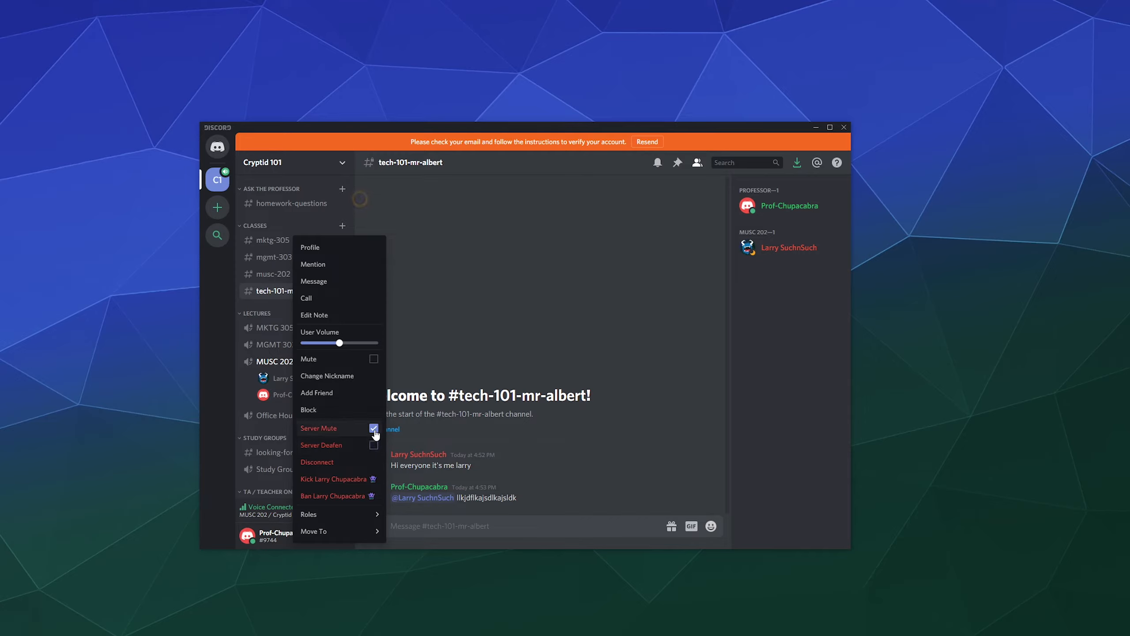
pyautogui.click(551, 336)
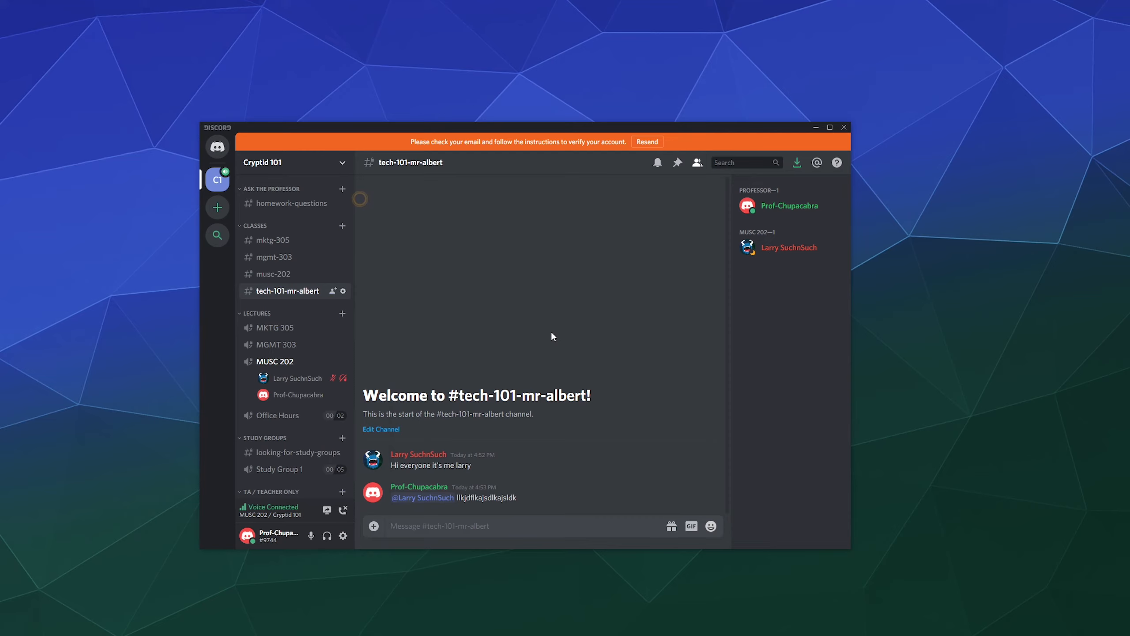
# Remove the student's server mute and deafen, adjust his User Volume, and view his profile.
pyautogui.rightClick(346, 382)
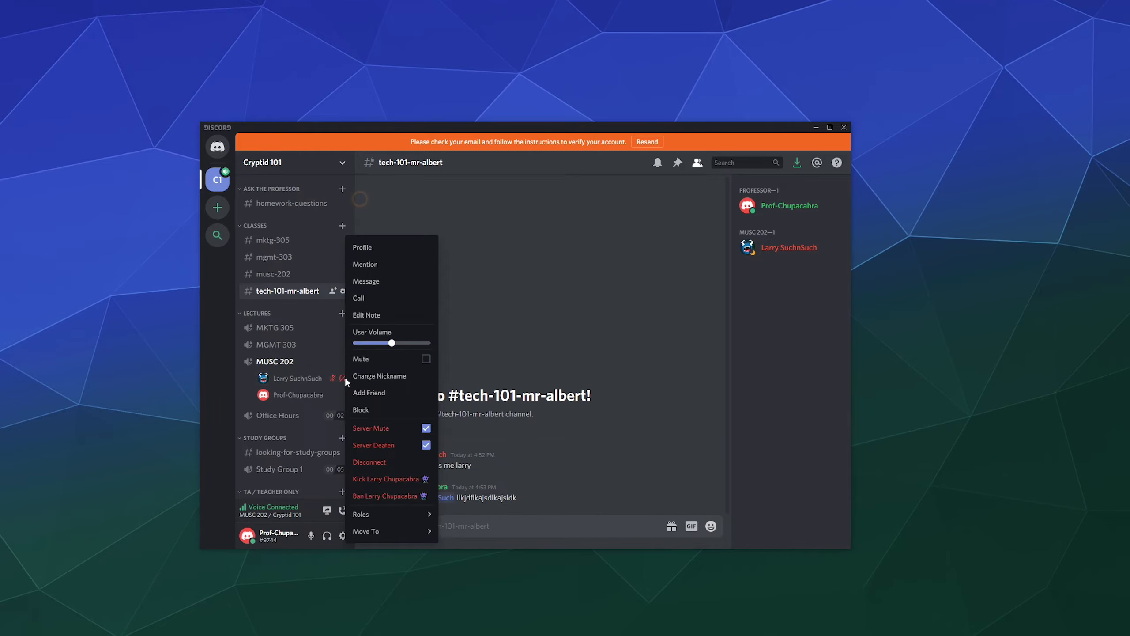
pyautogui.click(426, 428)
pyautogui.click(404, 444)
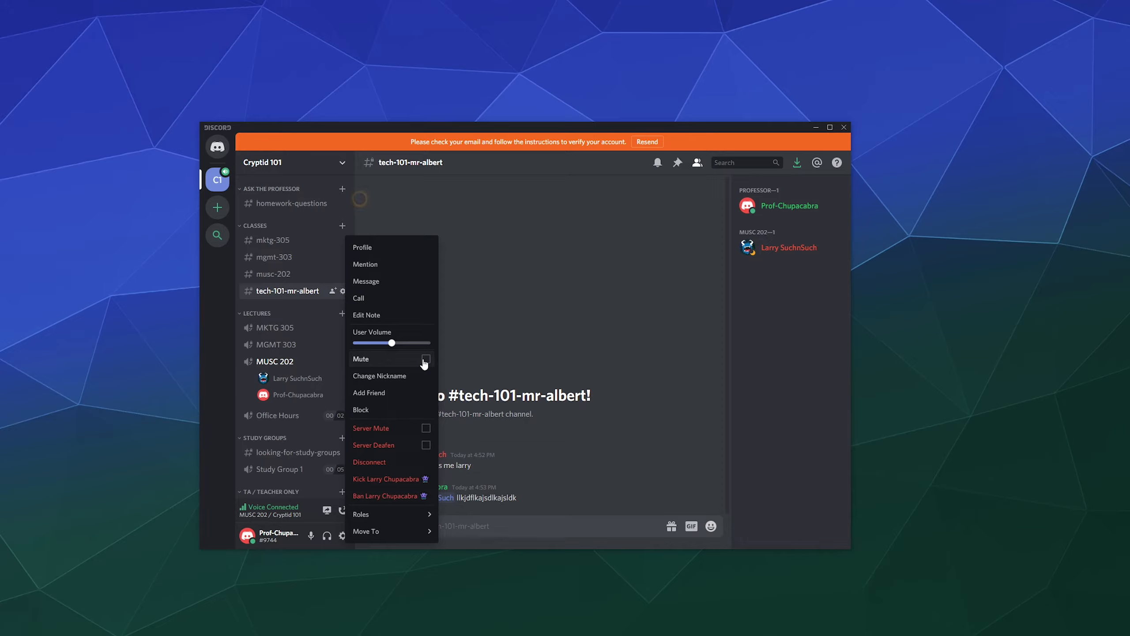
pyautogui.moveTo(392, 343); pyautogui.dragTo(413, 351)
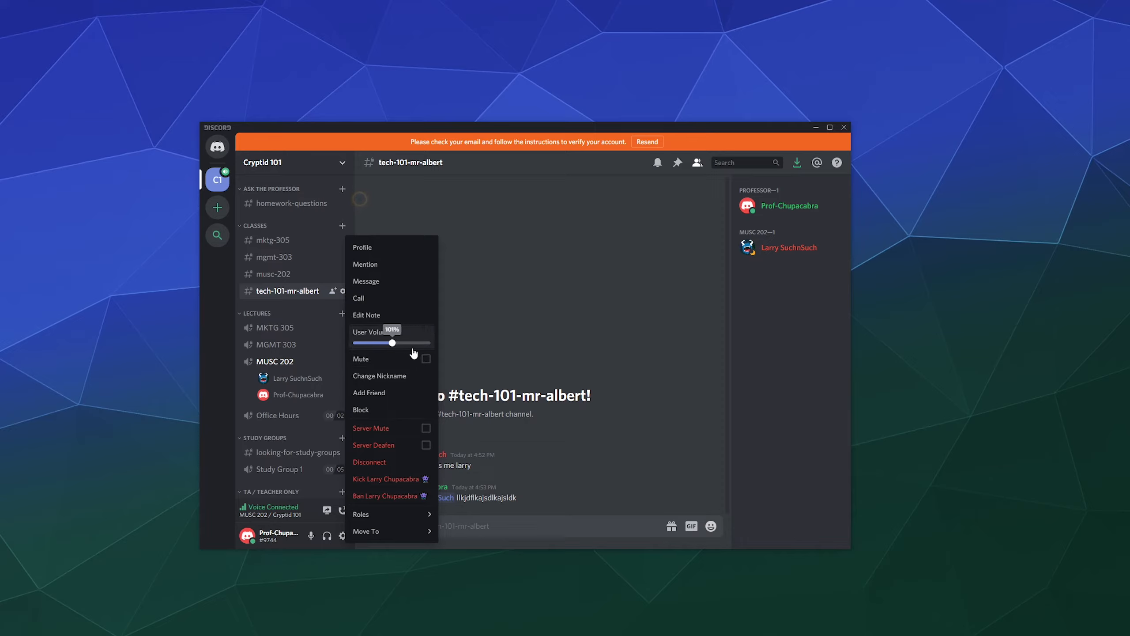
pyautogui.click(444, 347)
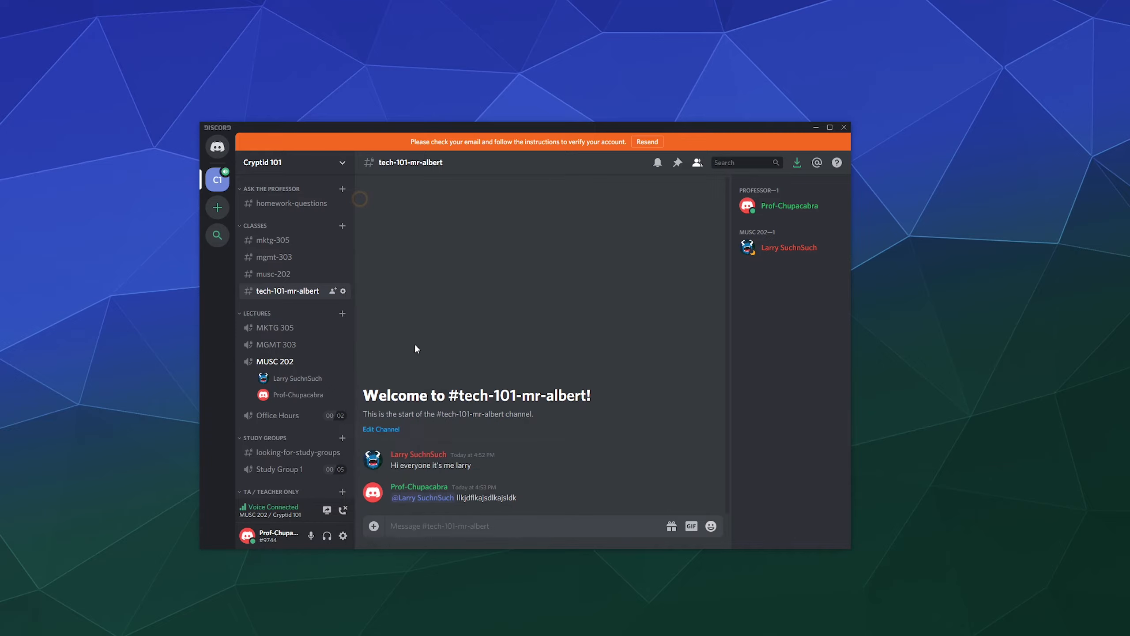
pyautogui.click(321, 378)
pyautogui.rightClick(320, 376)
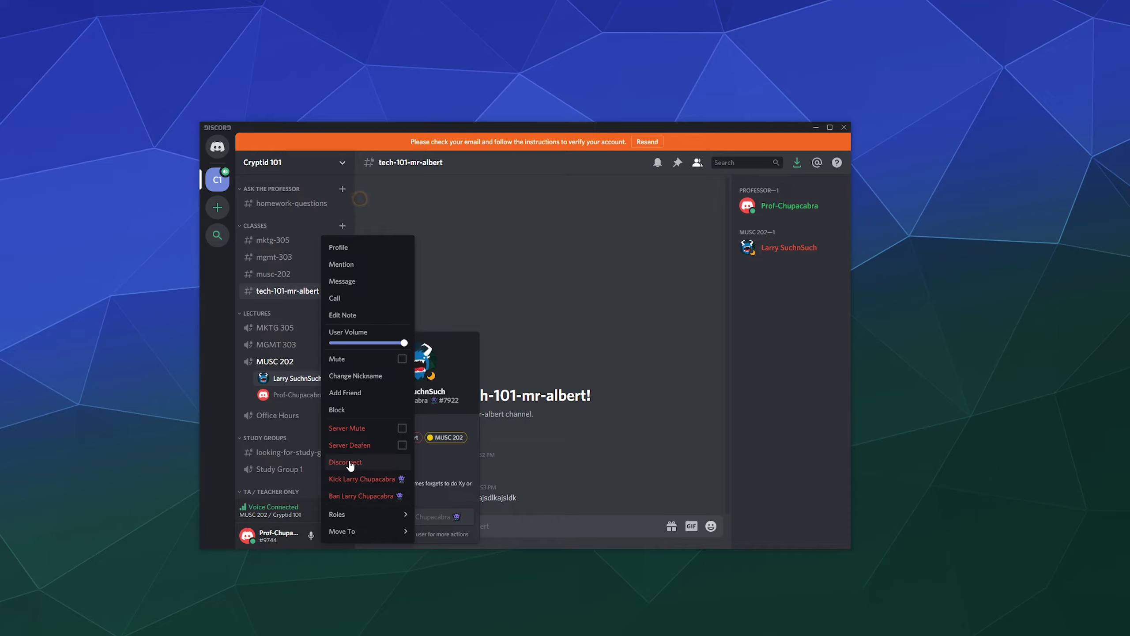
# Try Move To MKTG 305 on the student, then drag yourself into Office Hours.
pyautogui.moveTo(353, 516)
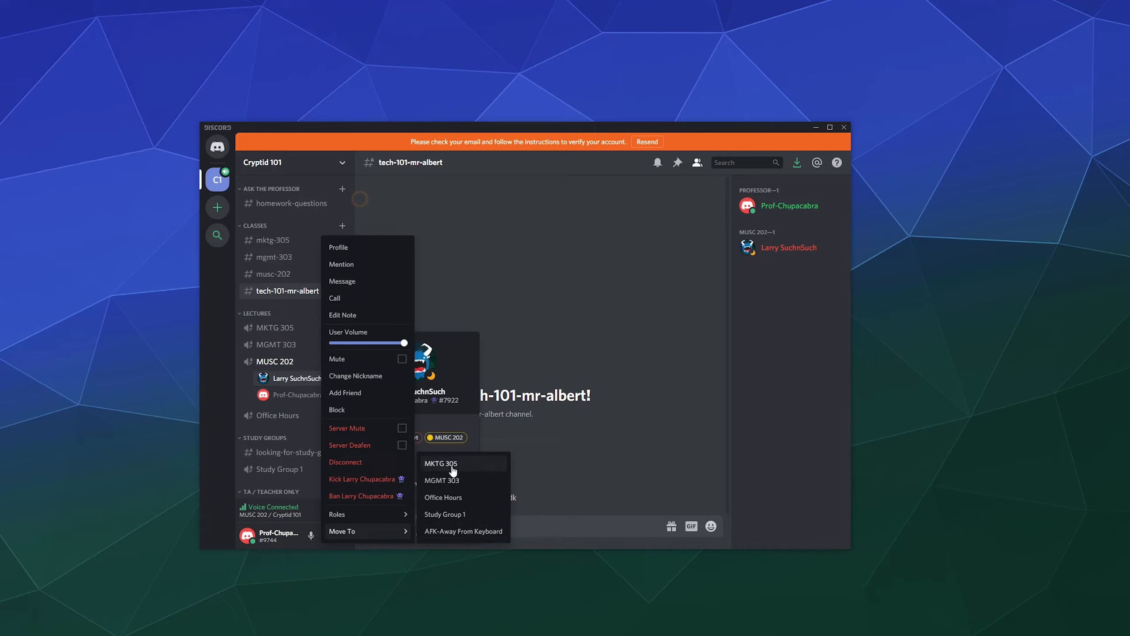
pyautogui.click(582, 461)
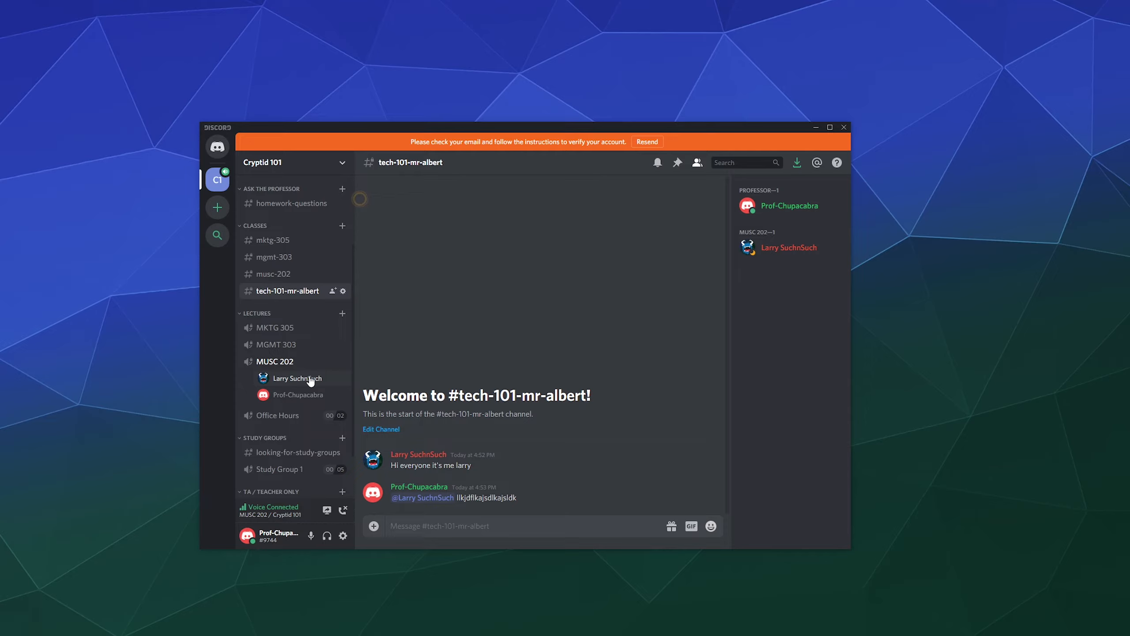
pyautogui.moveTo(310, 381); pyautogui.dragTo(285, 419)
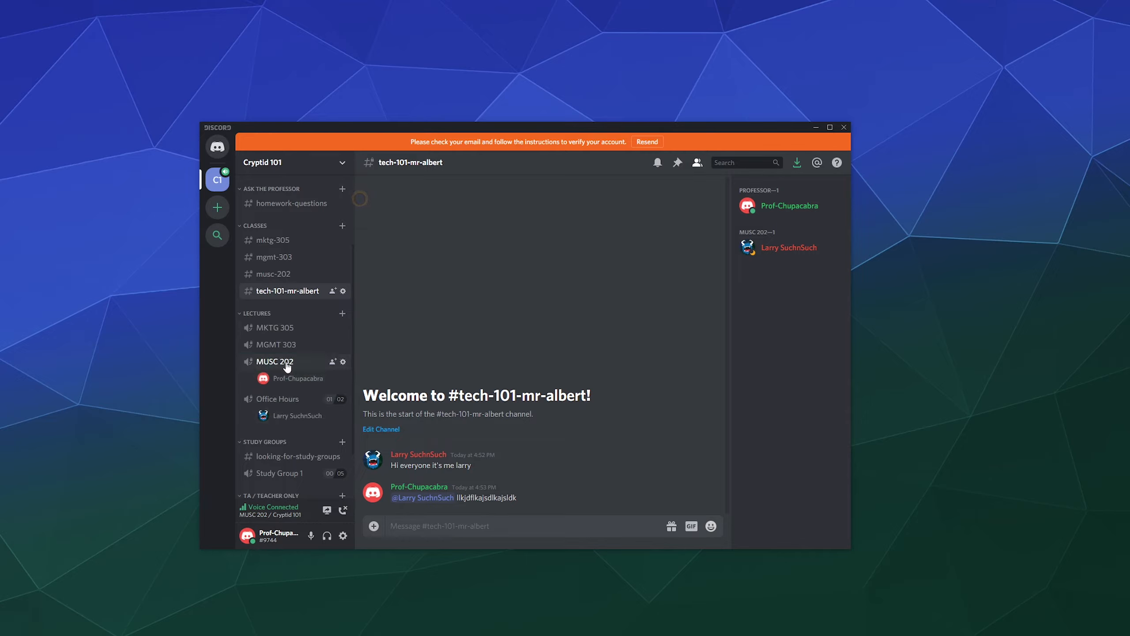
pyautogui.moveTo(286, 396); pyautogui.dragTo(285, 418)
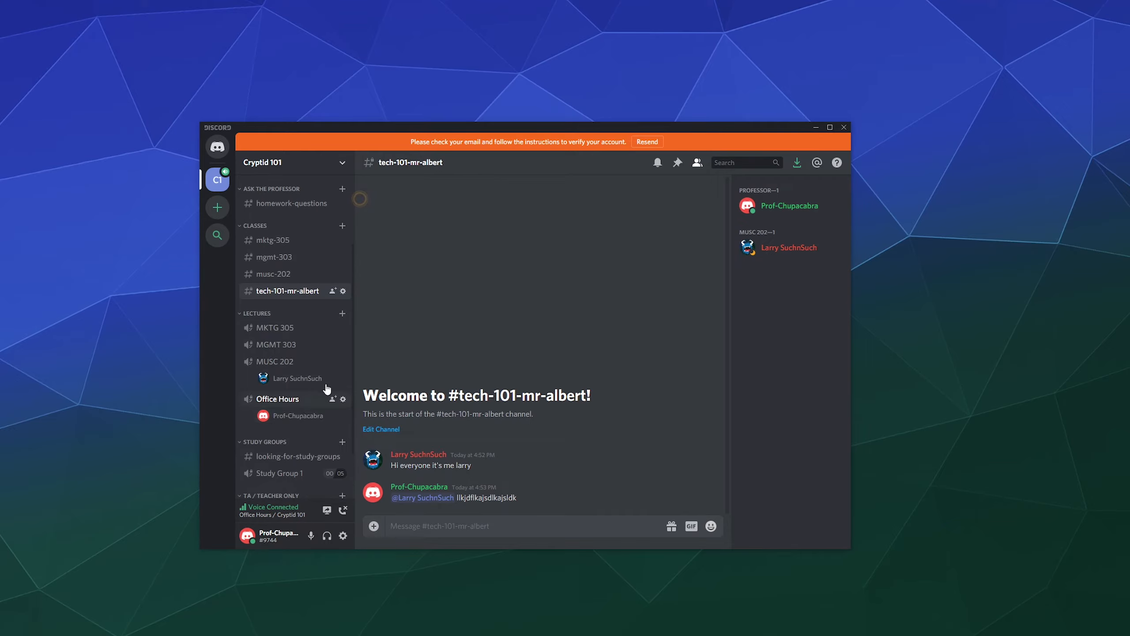
pyautogui.click(343, 398)
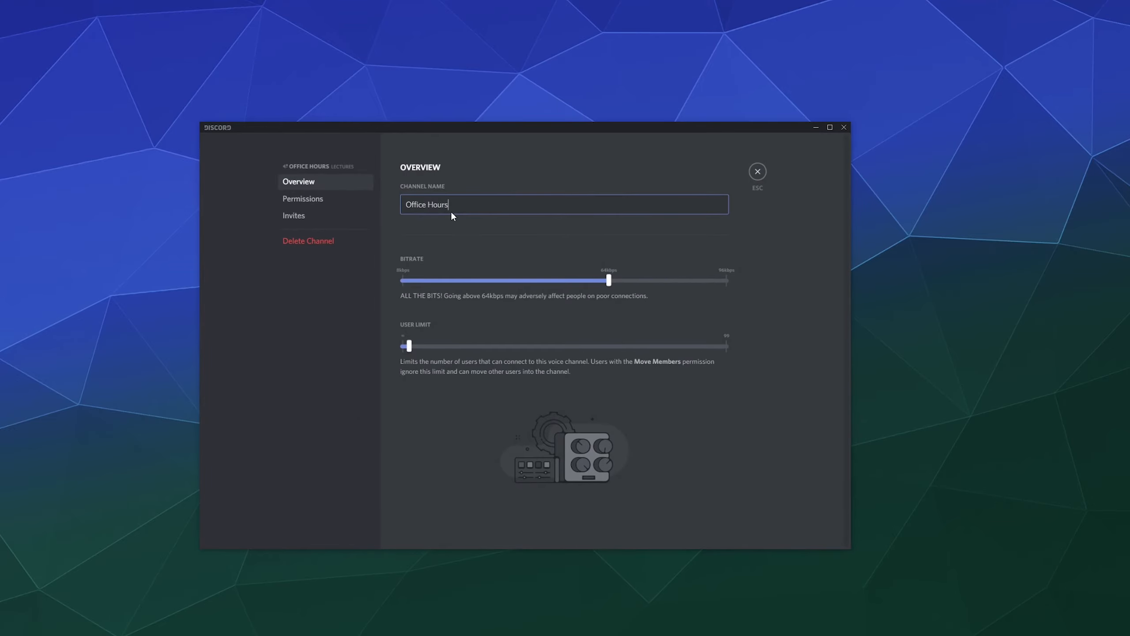
pyautogui.click(342, 200)
pyautogui.click(444, 299)
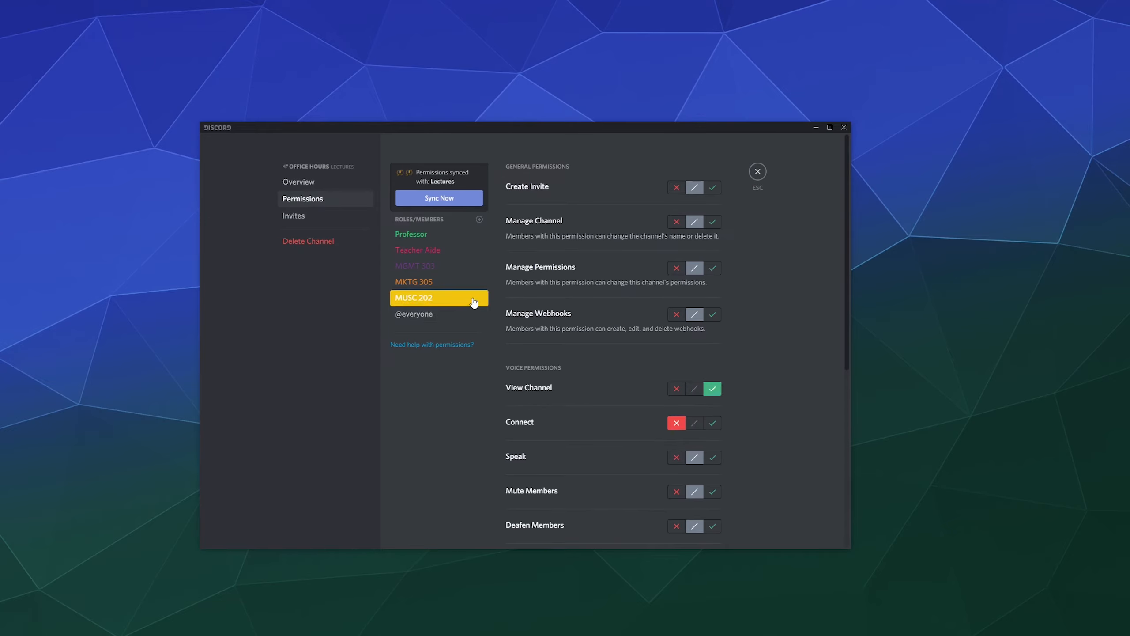
pyautogui.click(757, 172)
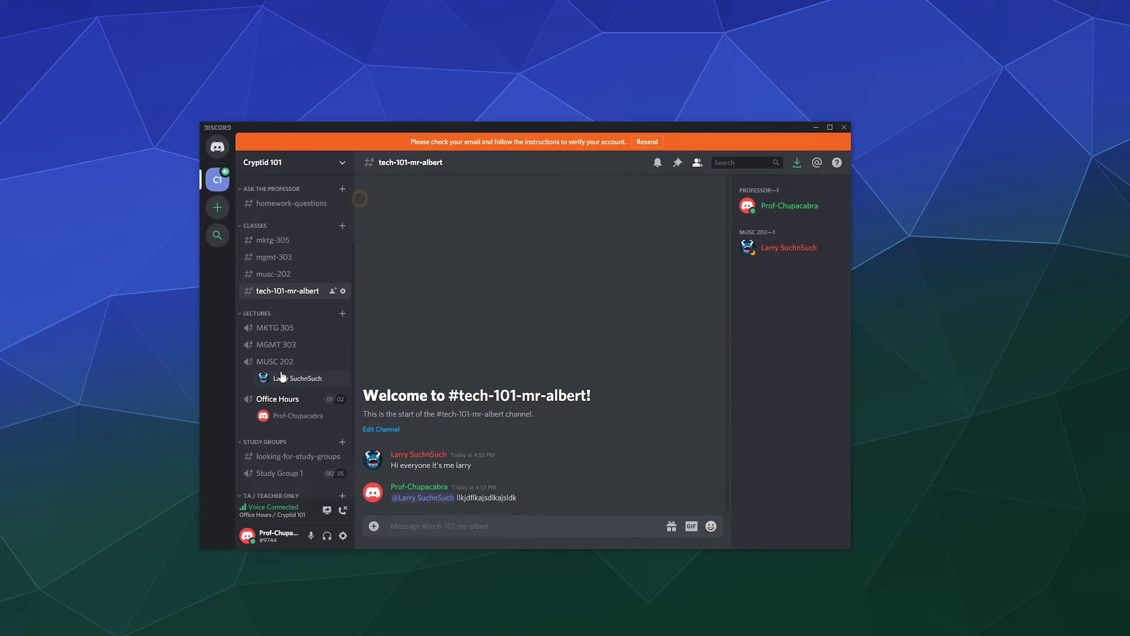
# Drag the student onto Office Hours, then disconnect from voice.
pyautogui.moveTo(281, 376); pyautogui.dragTo(297, 398)
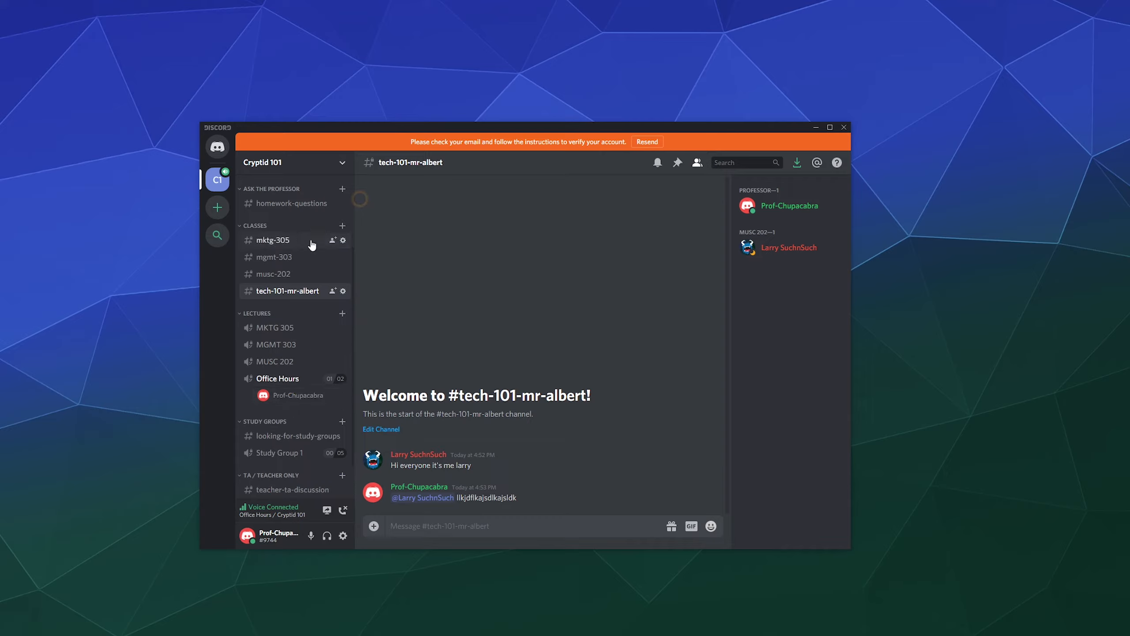
pyautogui.scroll(-2, 297, 392)
pyautogui.click(343, 511)
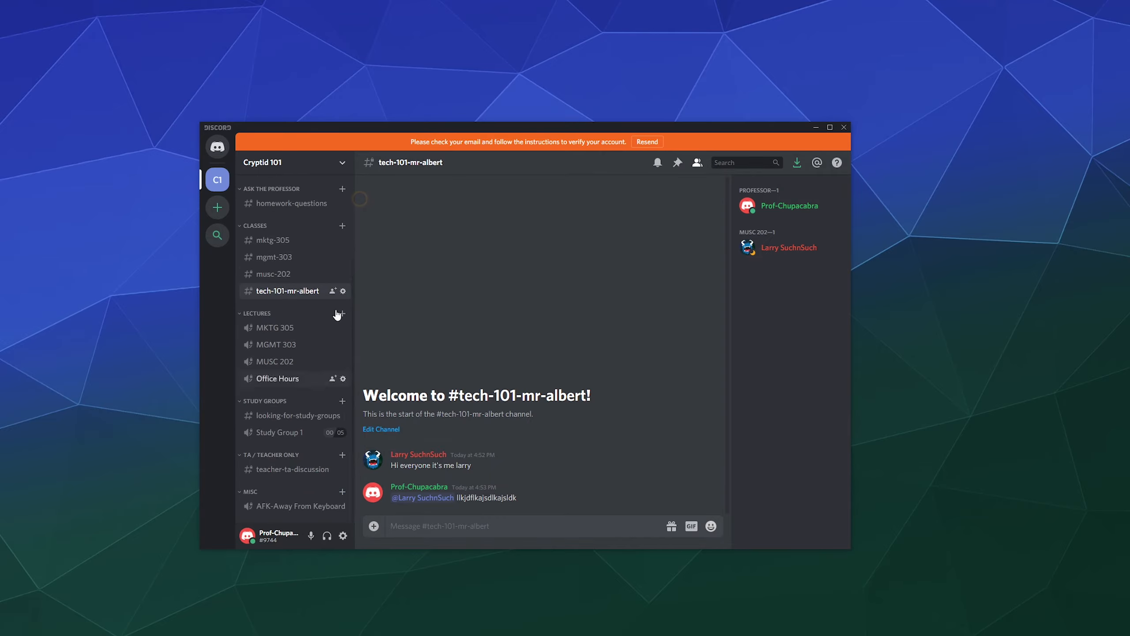
# Collapse and re-expand the LECTURES category, ending at the top of the channel list.
pyautogui.scroll(2, 336, 316)
pyautogui.click(348, 314)
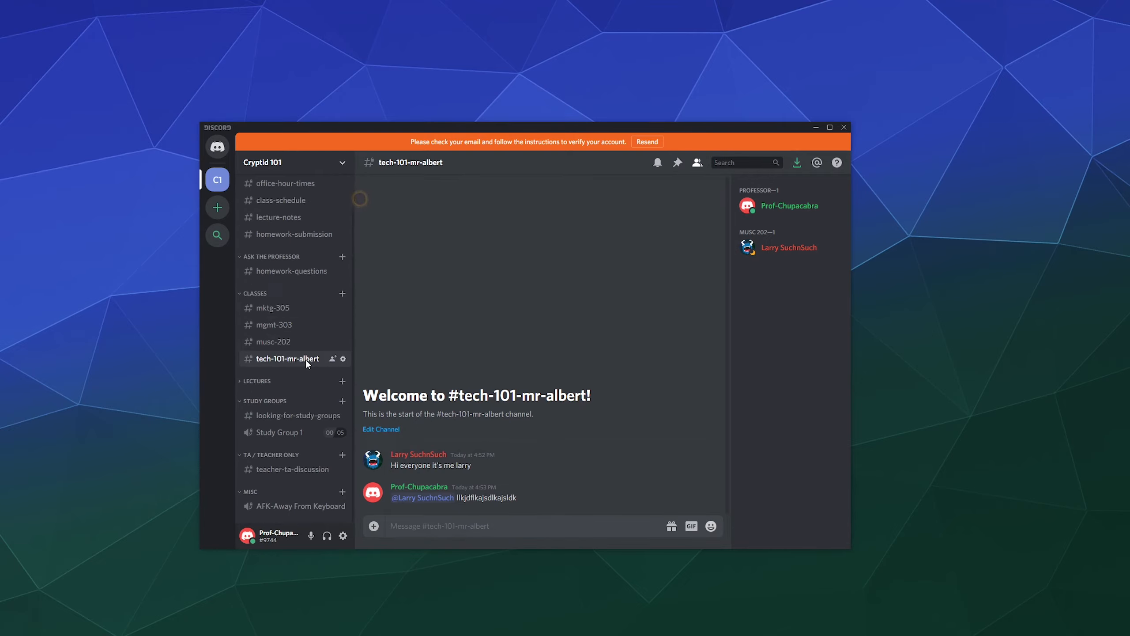
pyautogui.moveTo(305, 360)
pyautogui.mouseDown()
pyautogui.moveTo(304, 333)
pyautogui.moveTo(302, 359)
pyautogui.mouseUp()
pyautogui.scroll(1, 279, 352)
pyautogui.scroll(-1, 280, 354)
pyautogui.click(267, 381)
pyautogui.scroll(-1, 237, 383)
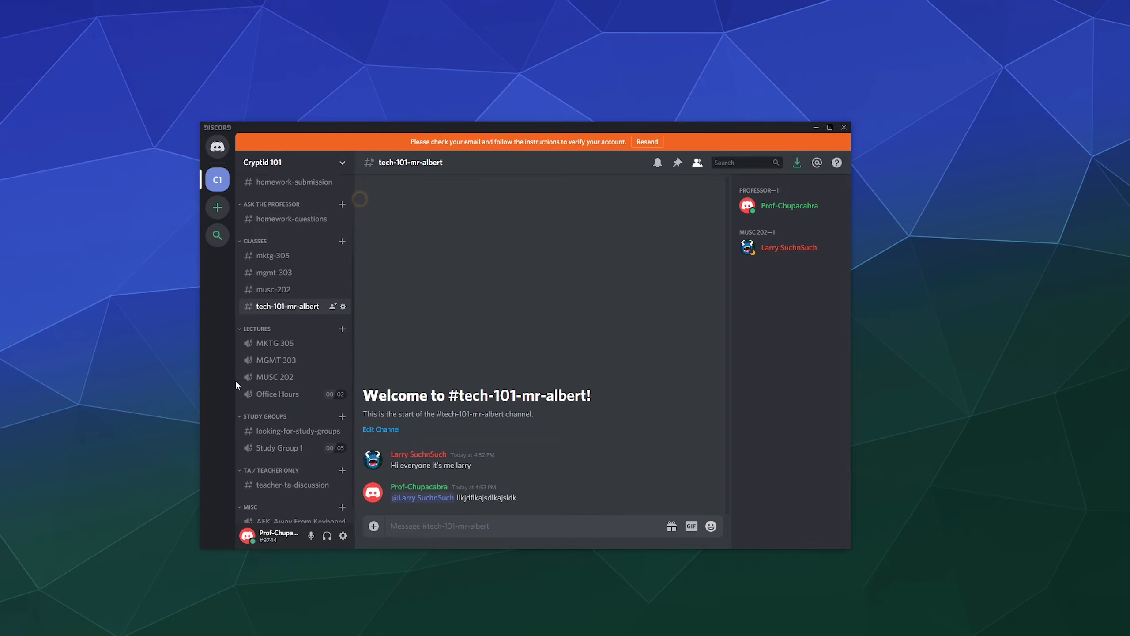
pyautogui.scroll(2, 303, 292)
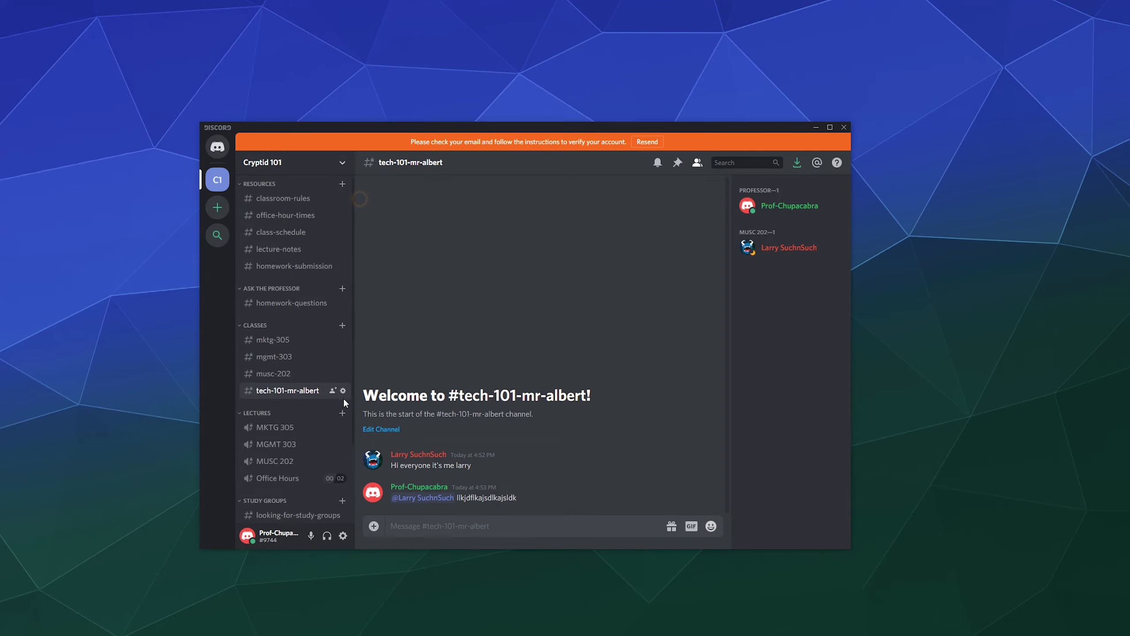
# Create a text channel named tech-101-mr-albert in the LECTURES category.
pyautogui.click(342, 414)
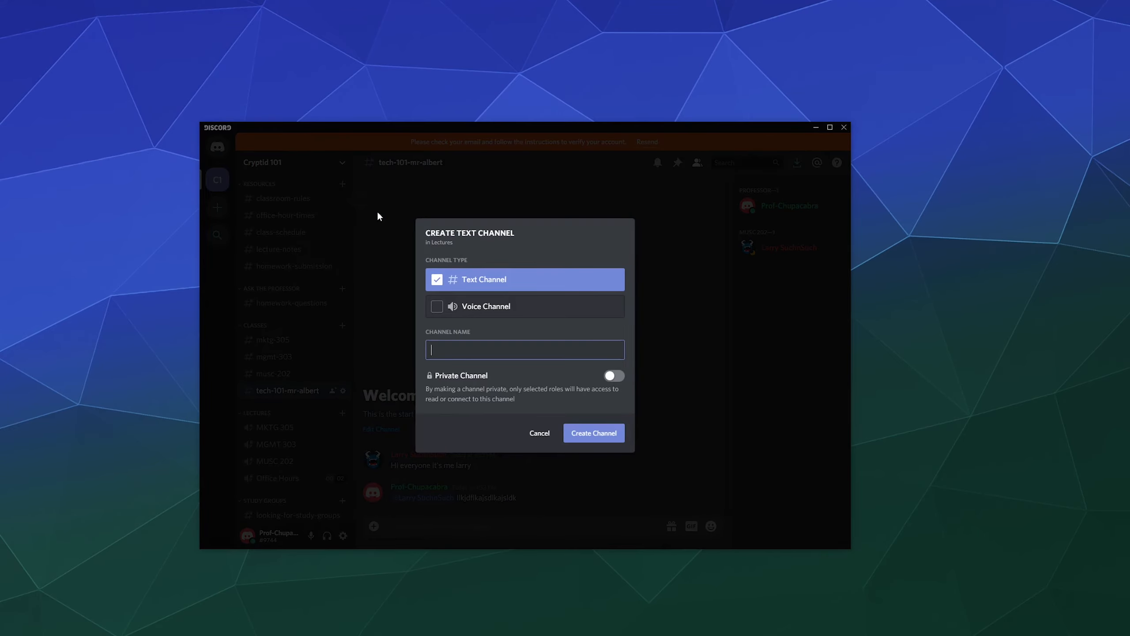
pyautogui.write('tech-1010')
pyautogui.press('BackSpace')
pyautogui.write('-mr-albert')
pyautogui.click(565, 434)
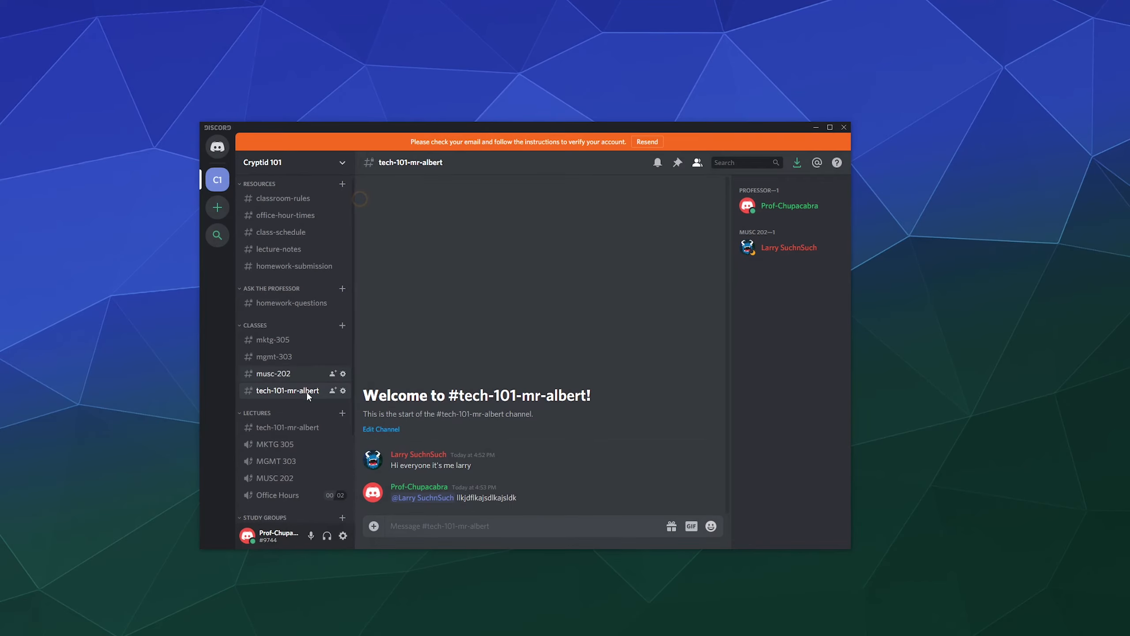
# Open the new tech-101-mr-albert channel's settings and close them again.
pyautogui.scroll(-5, 312, 356)
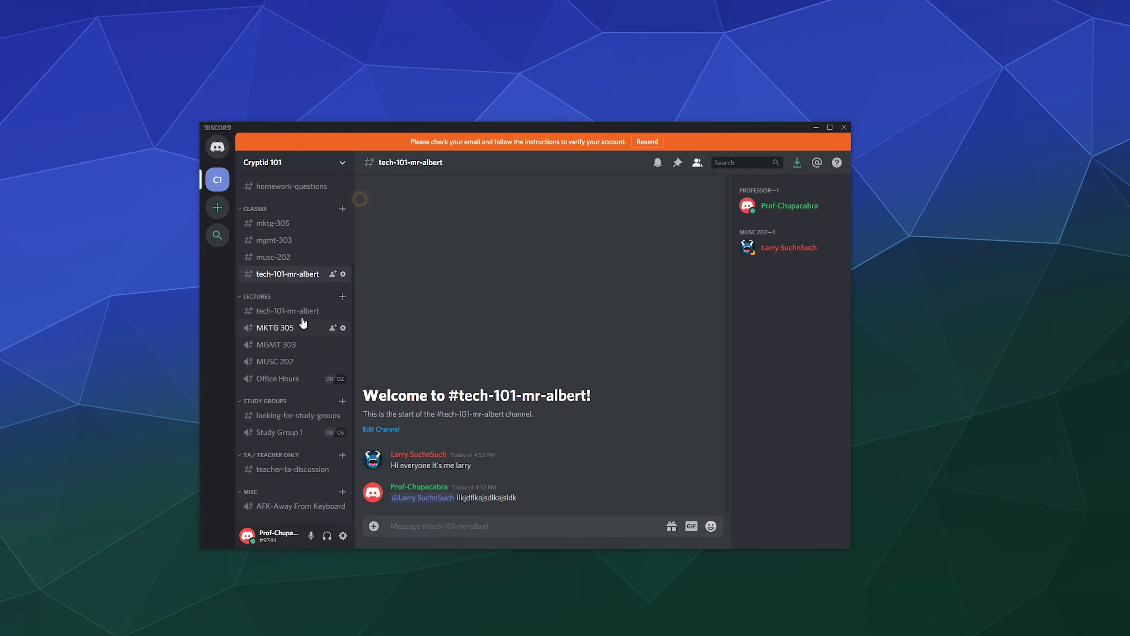
pyautogui.click(343, 311)
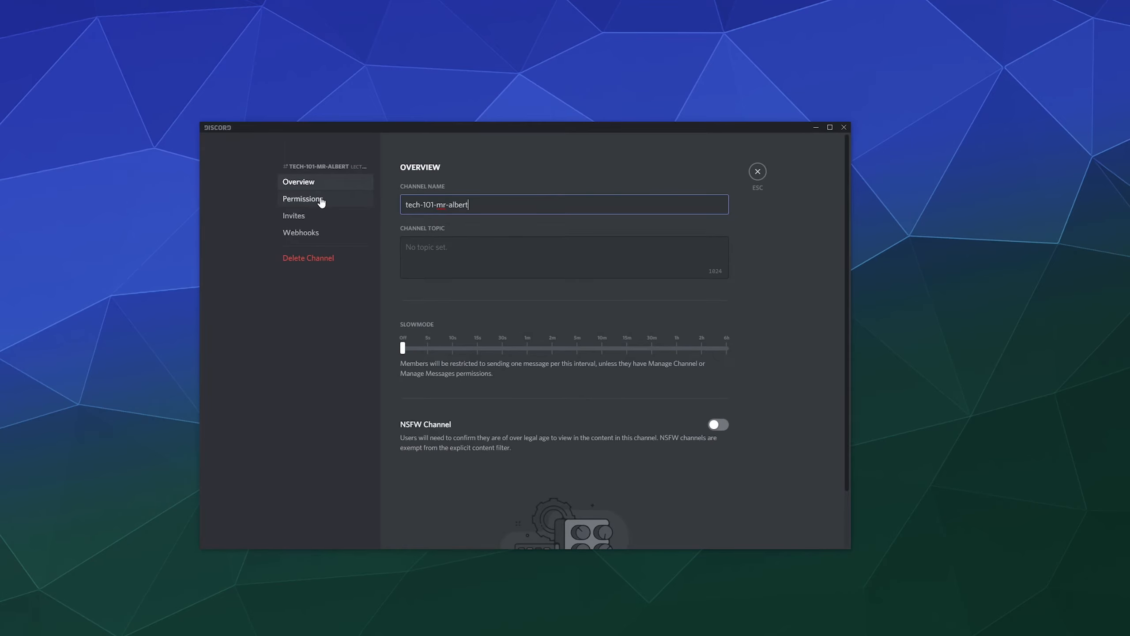
pyautogui.click(757, 171)
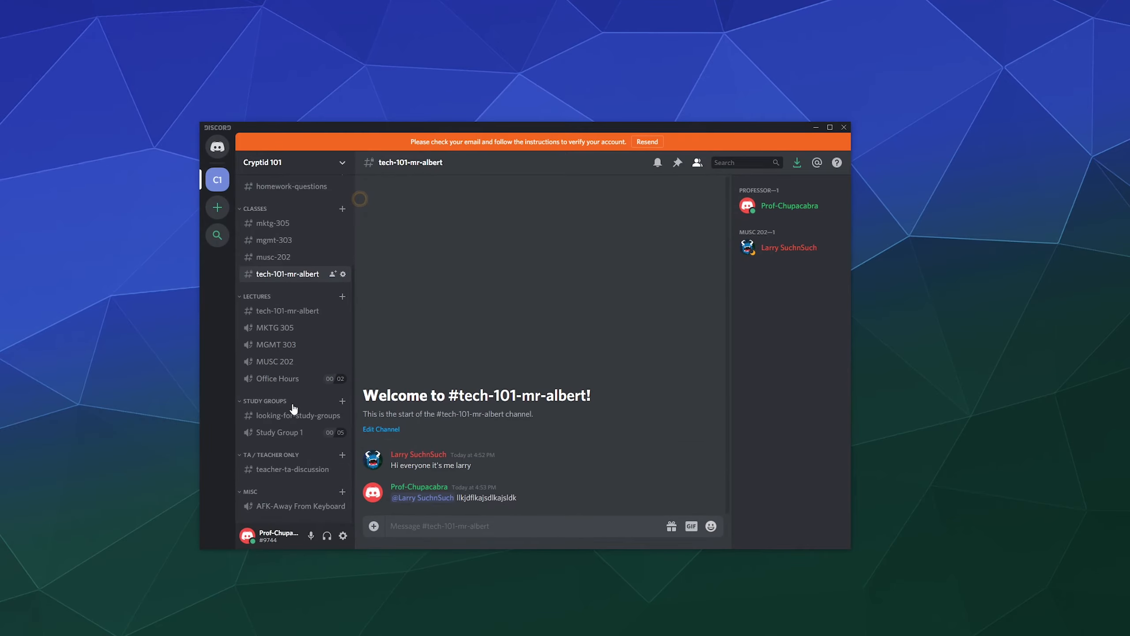
# Delete the tech-101-mr-albert text channel from the Lectures category.
pyautogui.rightClick(290, 315)
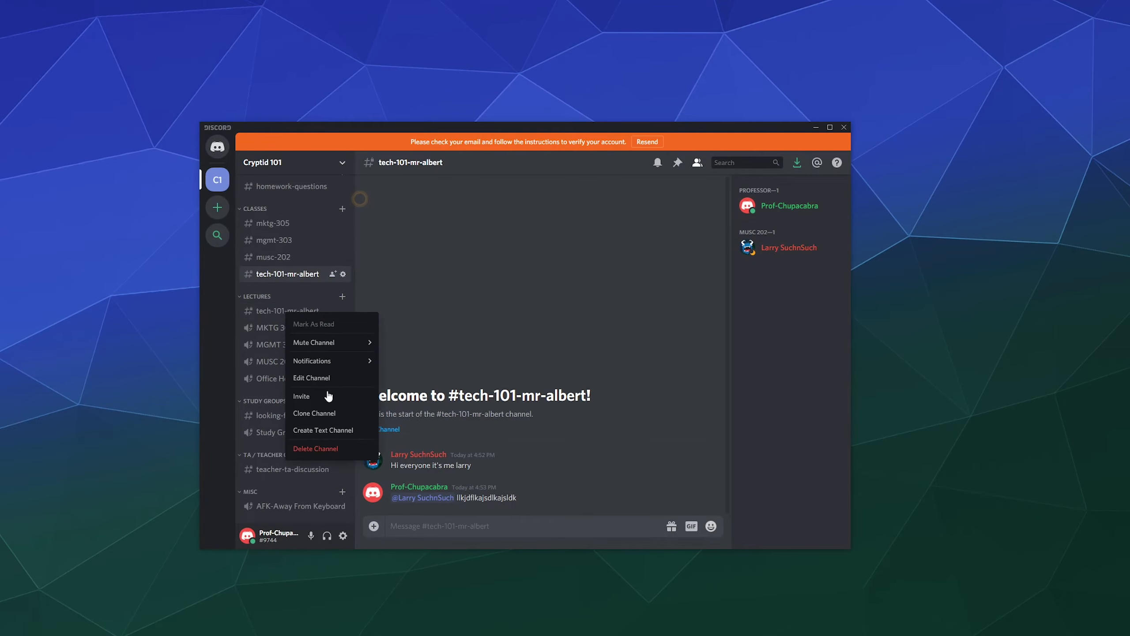
pyautogui.click(320, 453)
pyautogui.click(609, 367)
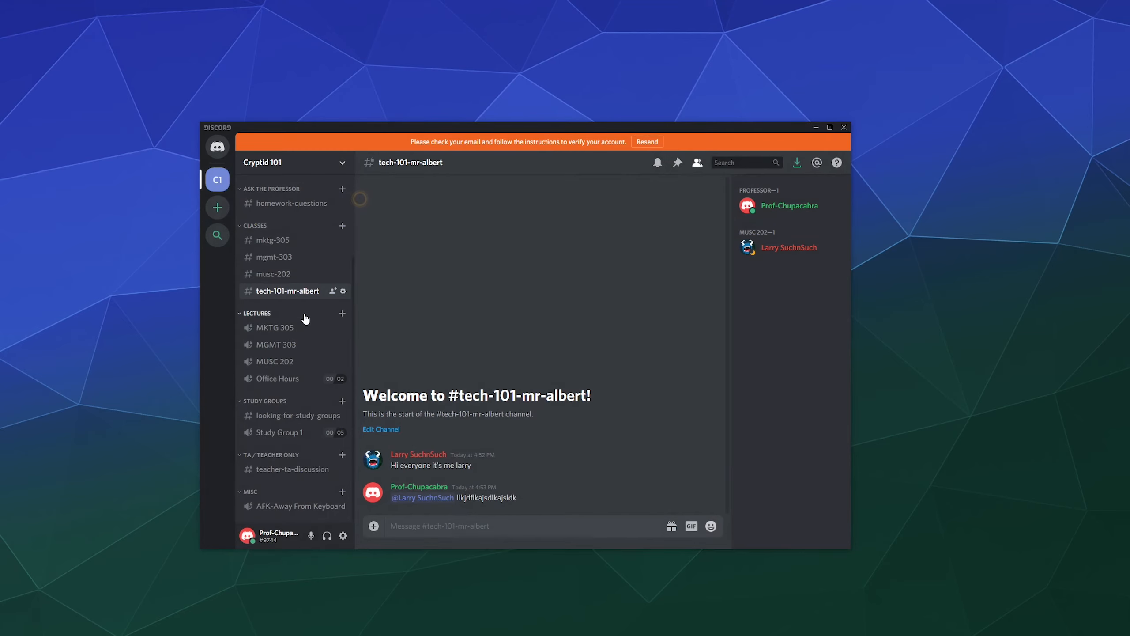
pyautogui.rightClick(305, 315)
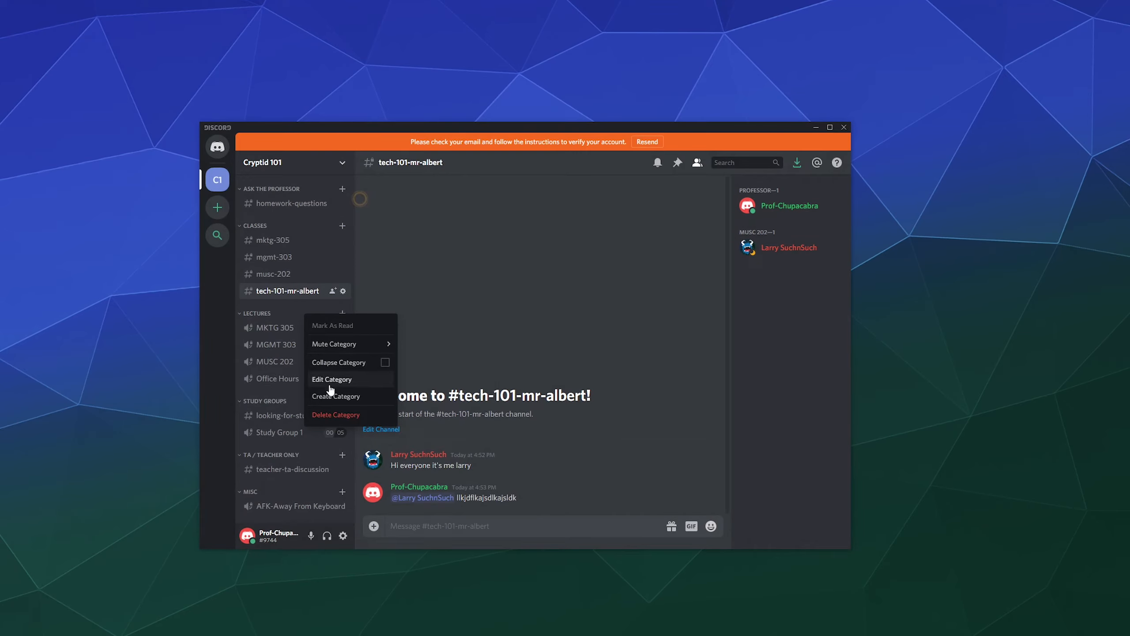
pyautogui.click(527, 325)
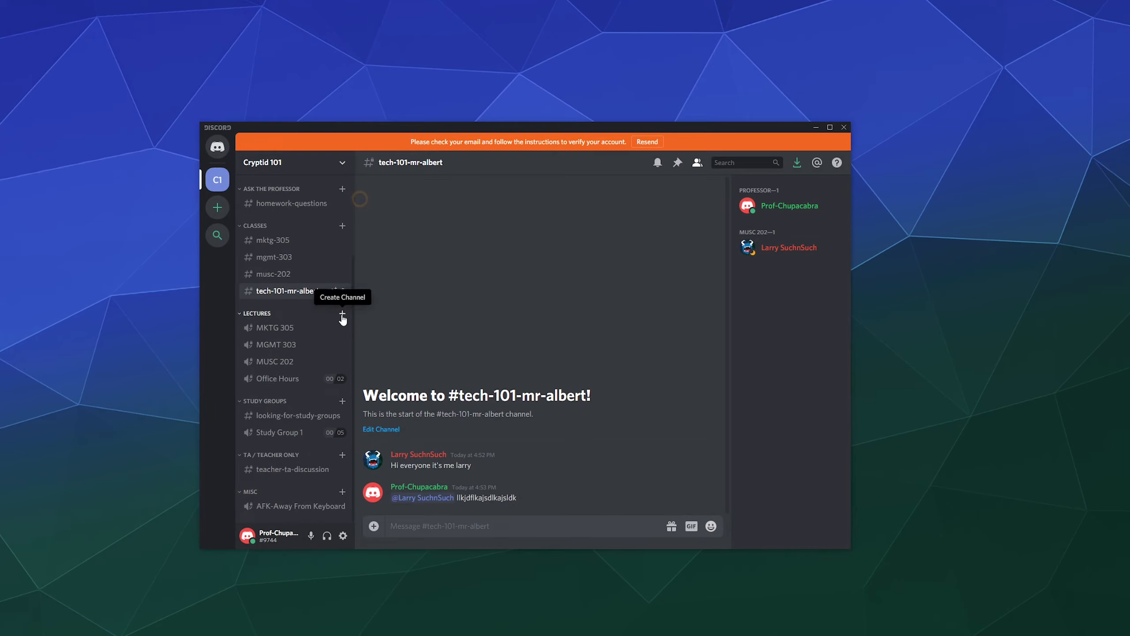
# Create a private 'Tech 101 Mr Albert' voice channel for Tech 101 Mr Albert, Teacher Aide and Professor.
pyautogui.click(342, 313)
pyautogui.click(468, 313)
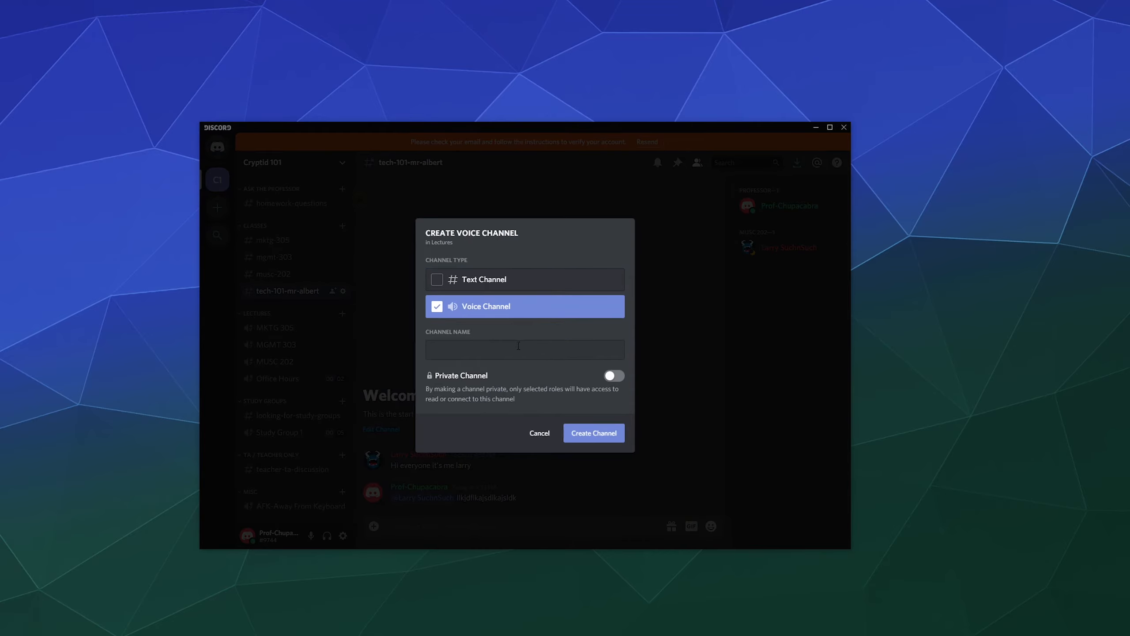
pyautogui.click(615, 376)
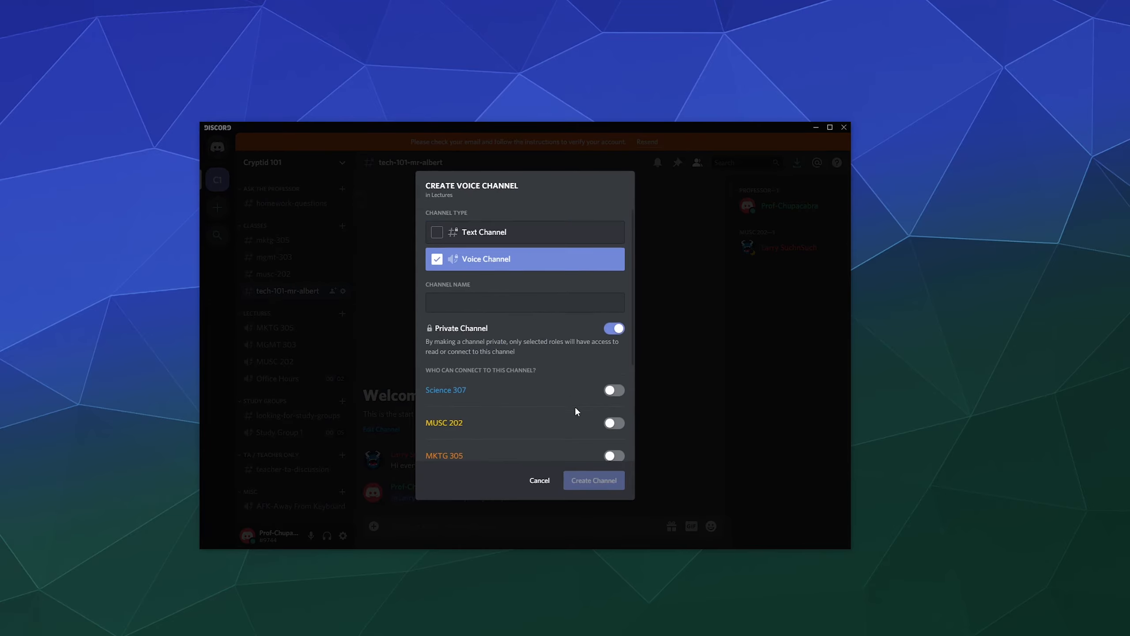
pyautogui.scroll(-4, 576, 407)
pyautogui.click(613, 369)
pyautogui.scroll(4, 534, 303)
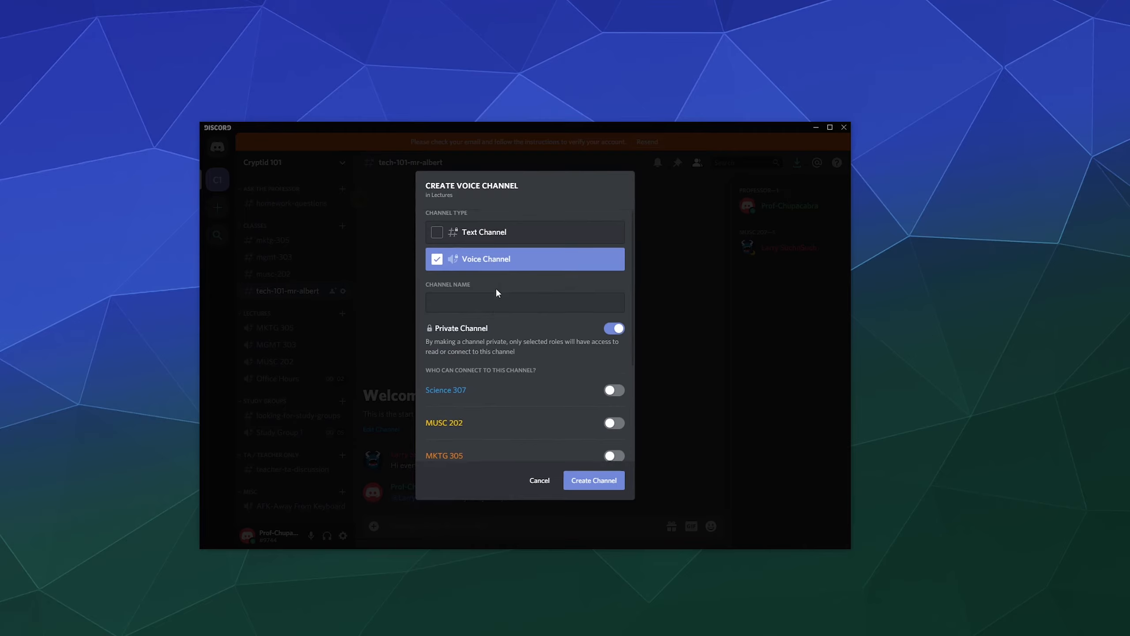
pyautogui.click(491, 311)
pyautogui.write('tech 1')
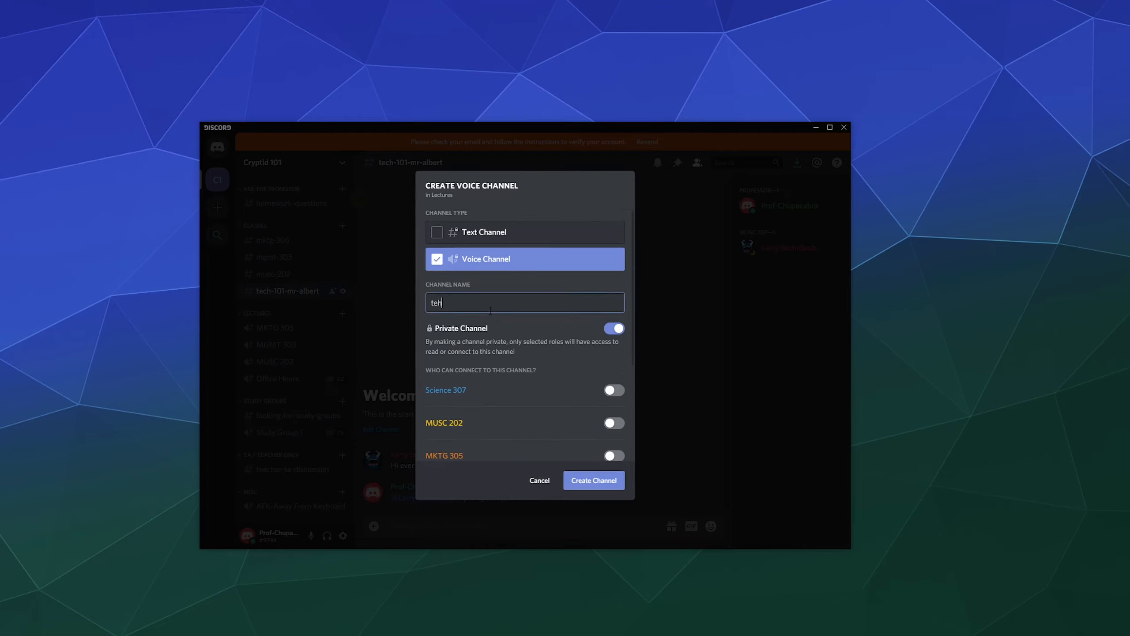
pyautogui.write('01')
pyautogui.write(' Mr Al')
pyautogui.write('bert')
pyautogui.write('Tech')
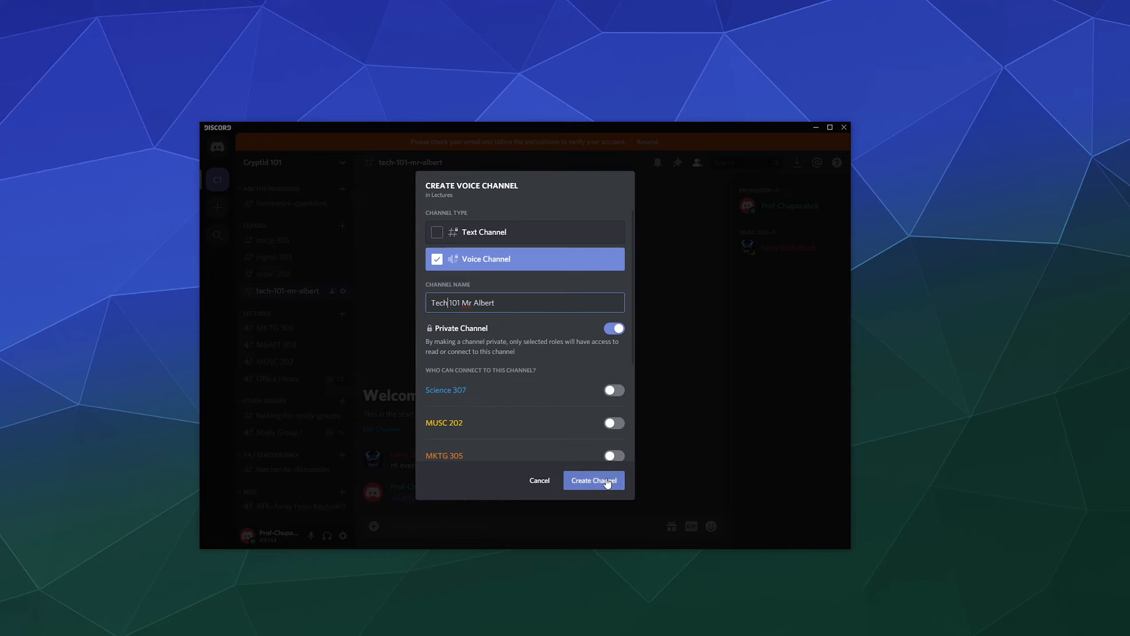
pyautogui.scroll(-5, 579, 409)
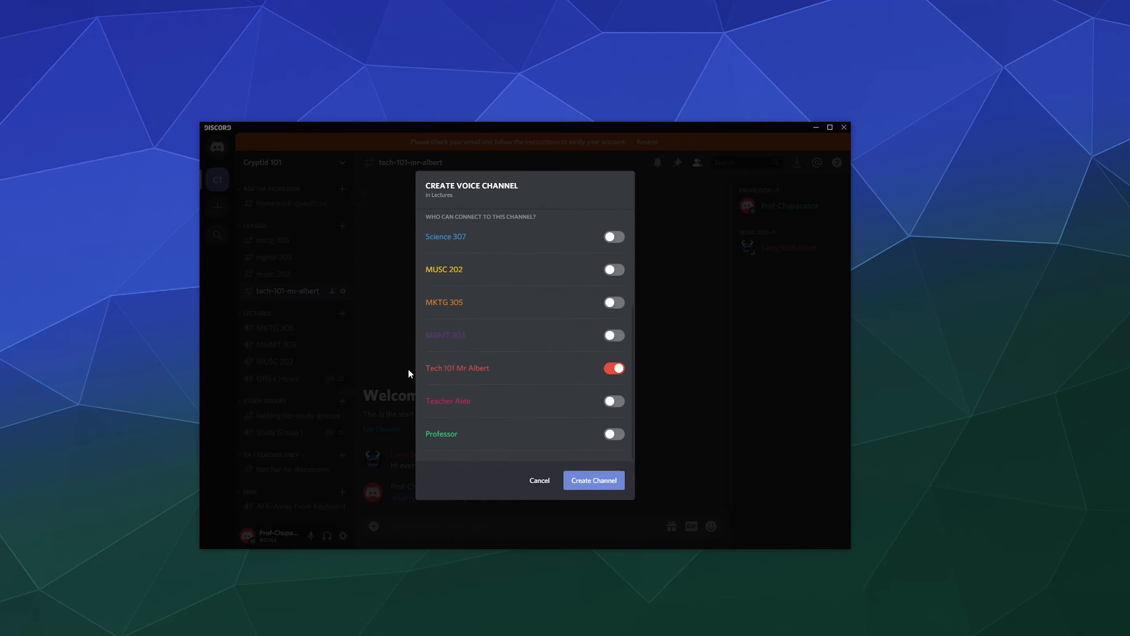
pyautogui.click(614, 401)
pyautogui.click(615, 434)
pyautogui.click(615, 481)
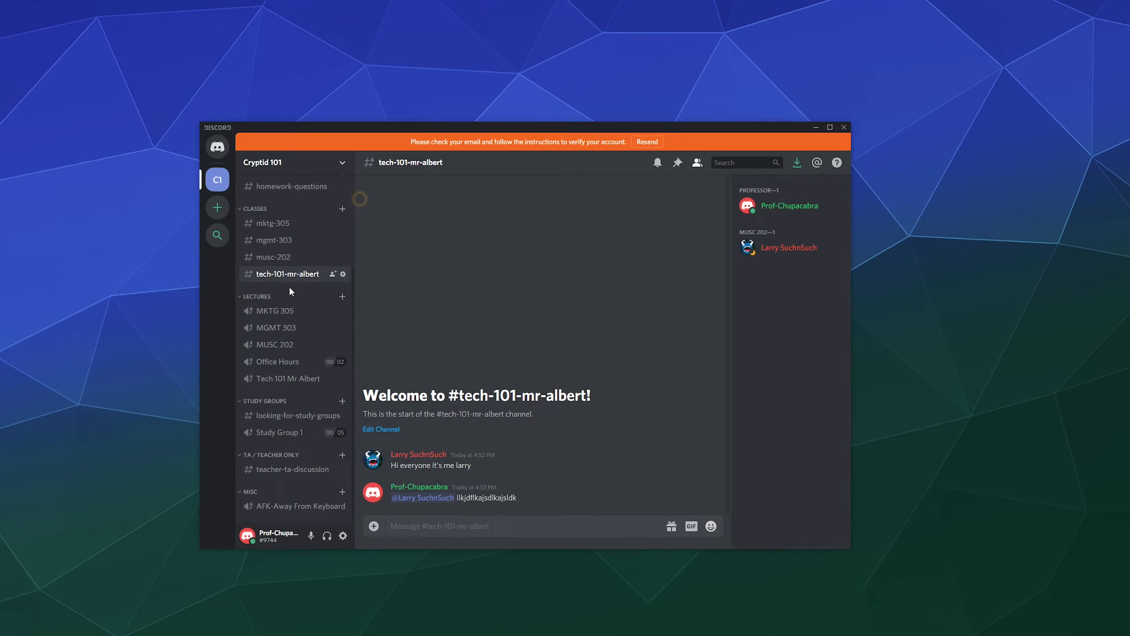
pyautogui.scroll(3, 290, 287)
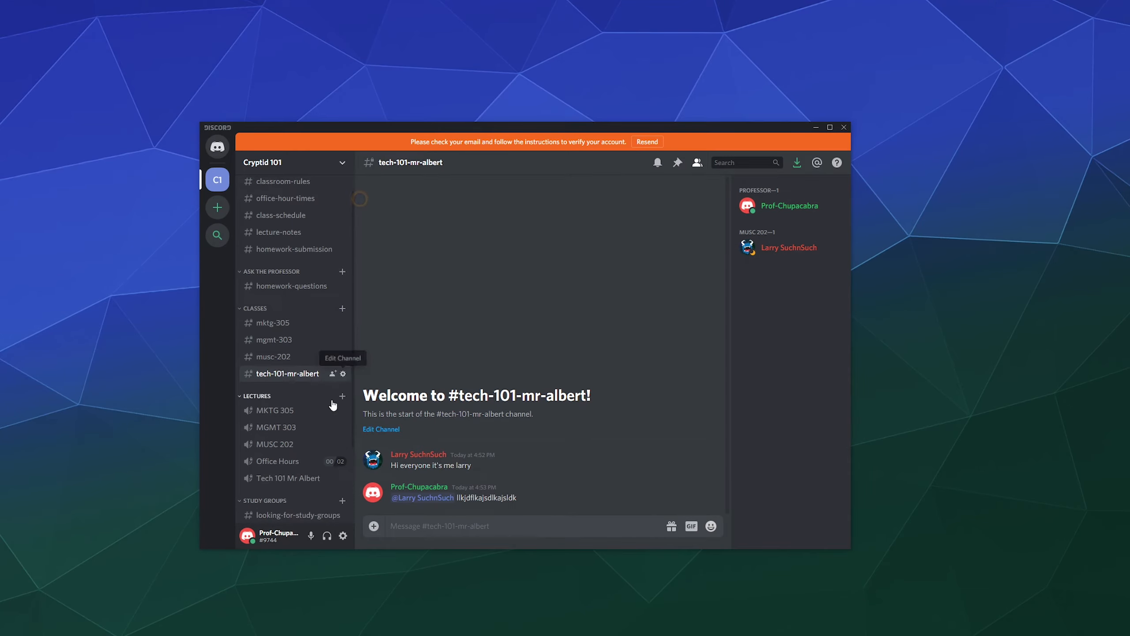
pyautogui.click(343, 478)
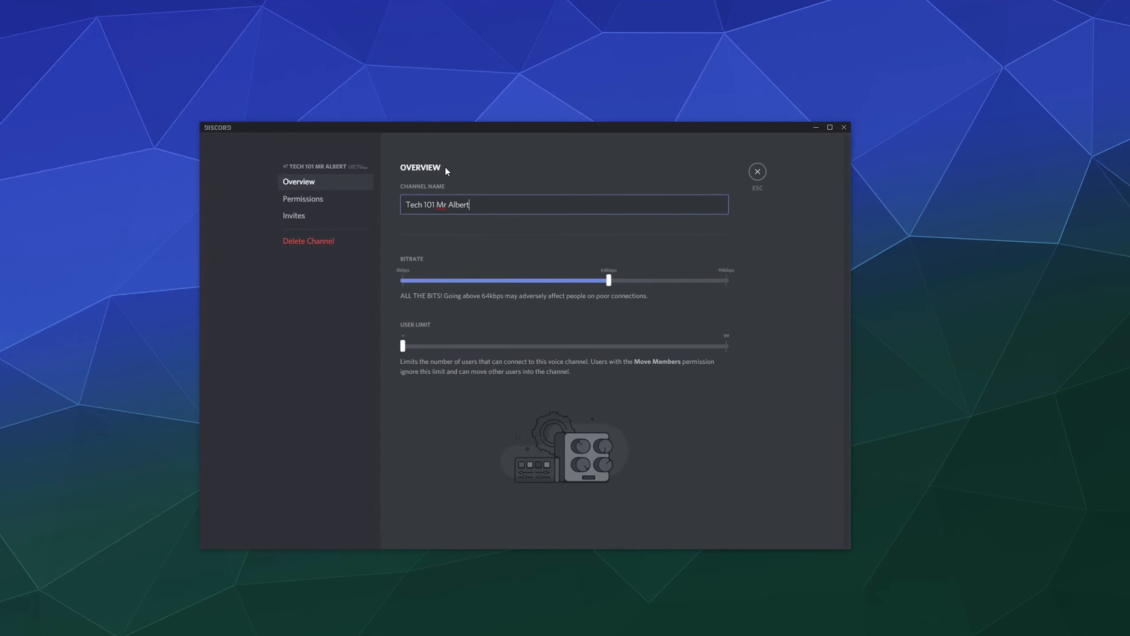
pyautogui.click(346, 201)
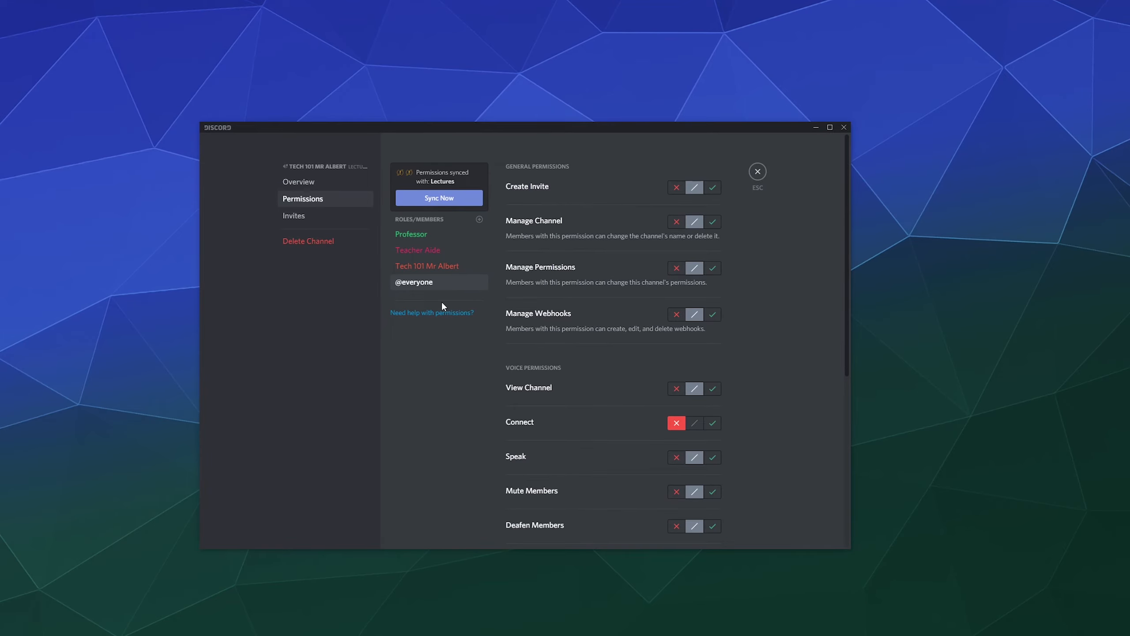
pyautogui.click(757, 174)
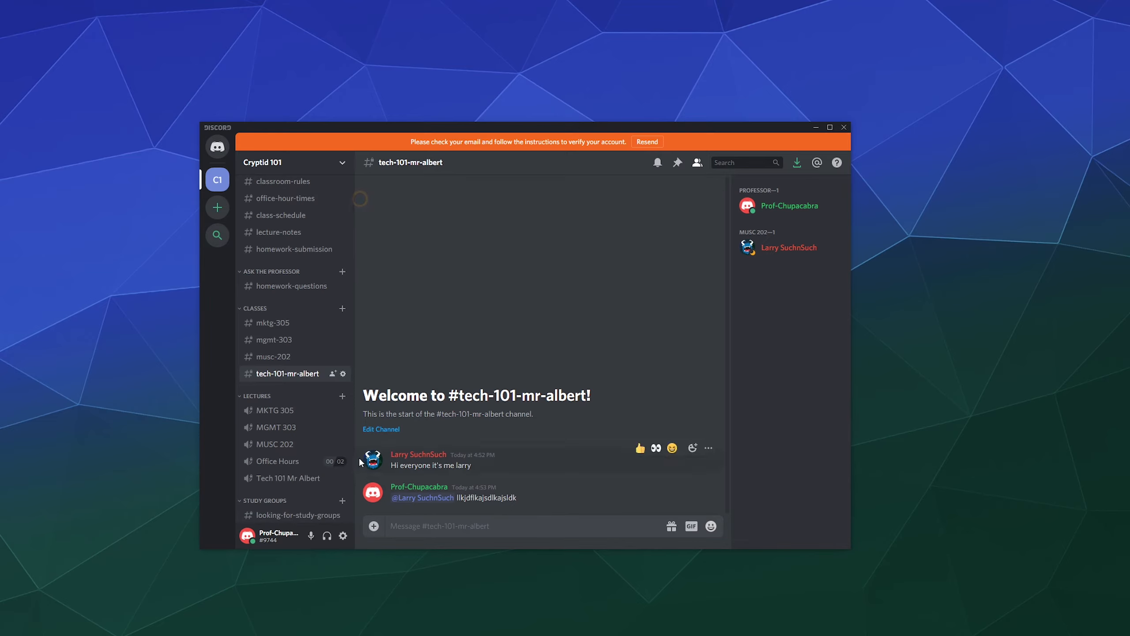
# Join Office Hours voice and adjust its User Limit slider in the channel settings.
pyautogui.click(256, 468)
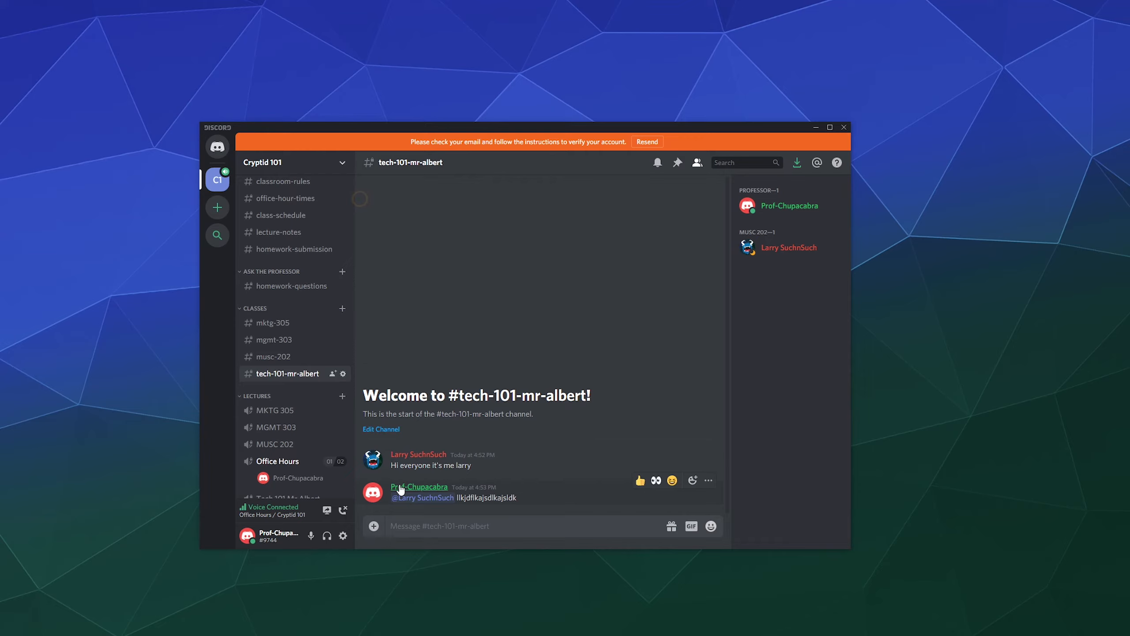
pyautogui.scroll(-3, 316, 420)
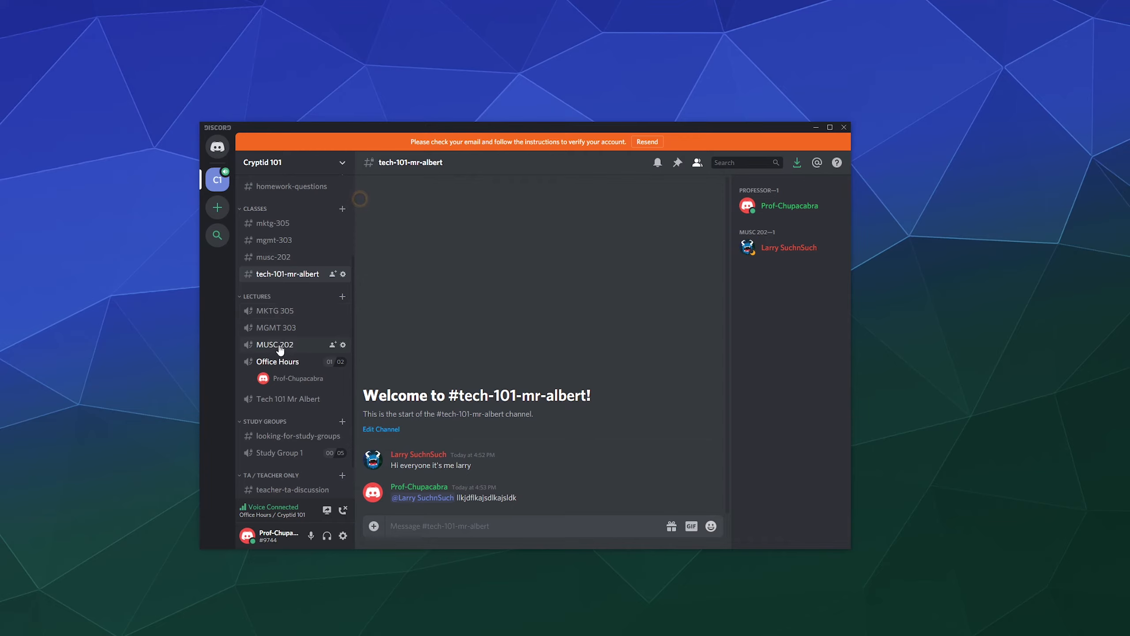
pyautogui.click(342, 361)
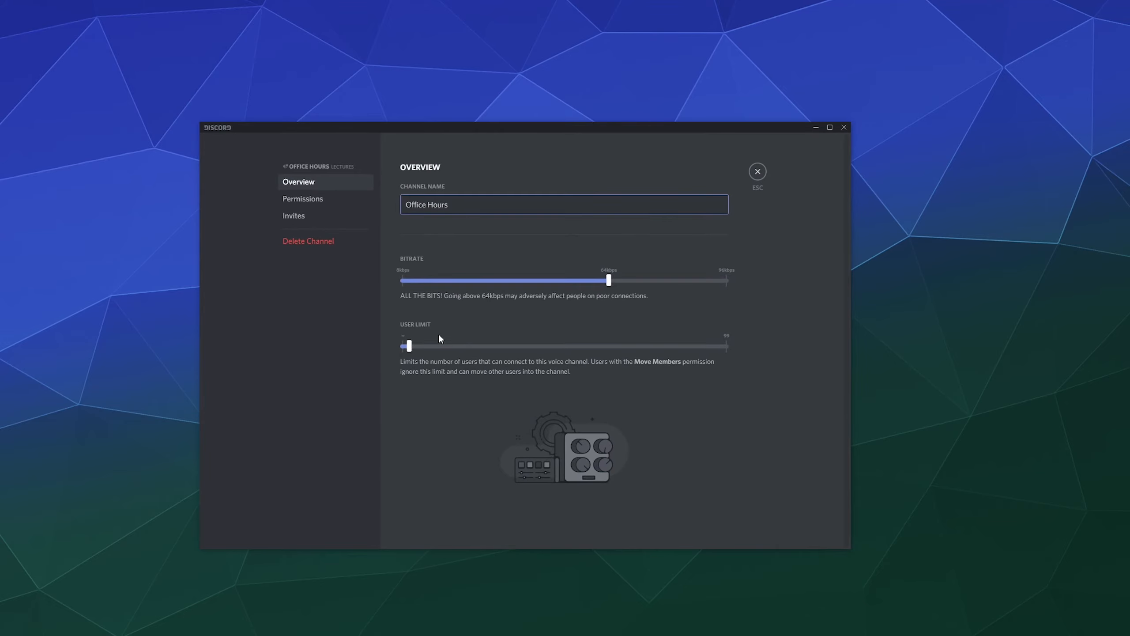
pyautogui.moveTo(414, 346)
pyautogui.mouseDown()
pyautogui.moveTo(394, 346)
pyautogui.moveTo(525, 348)
pyautogui.moveTo(414, 354)
pyautogui.mouseUp()
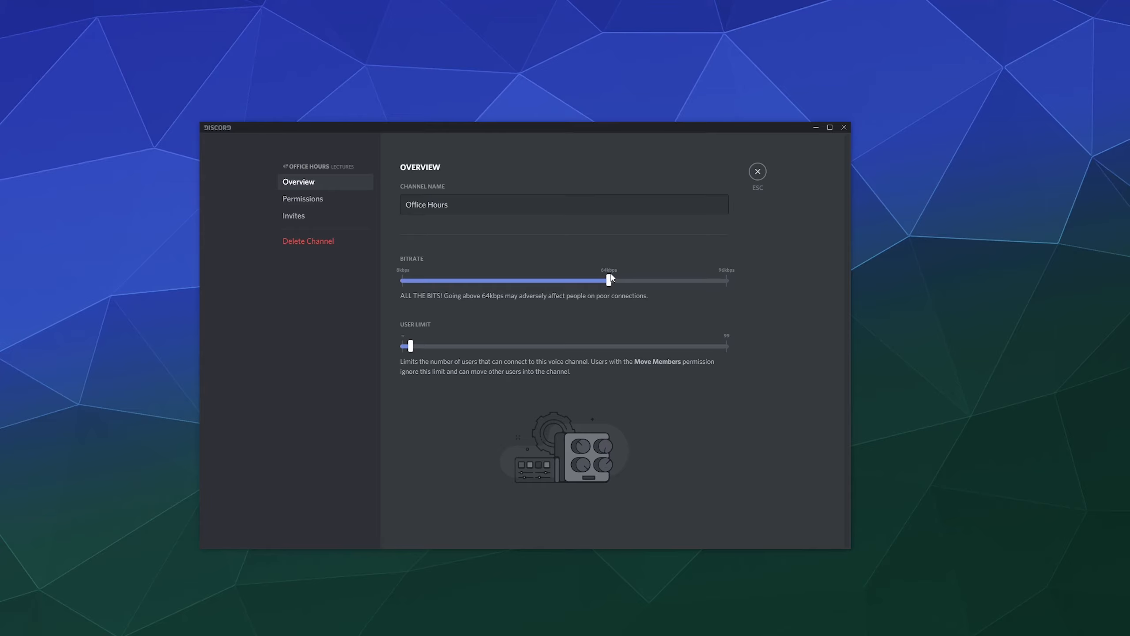
pyautogui.click(753, 175)
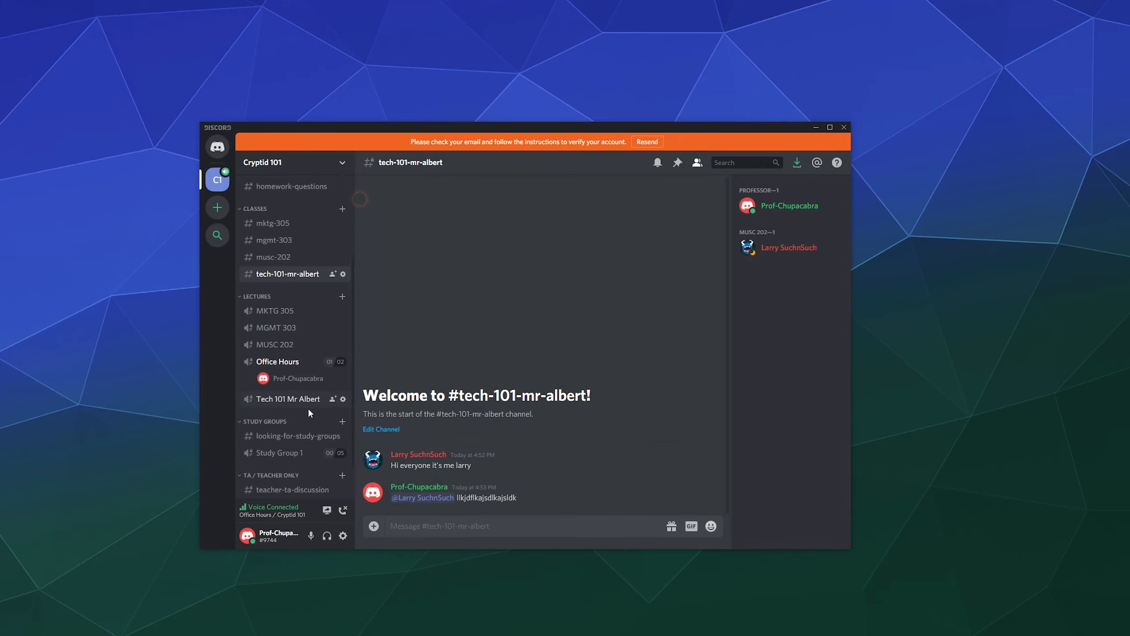
pyautogui.scroll(-2, 302, 412)
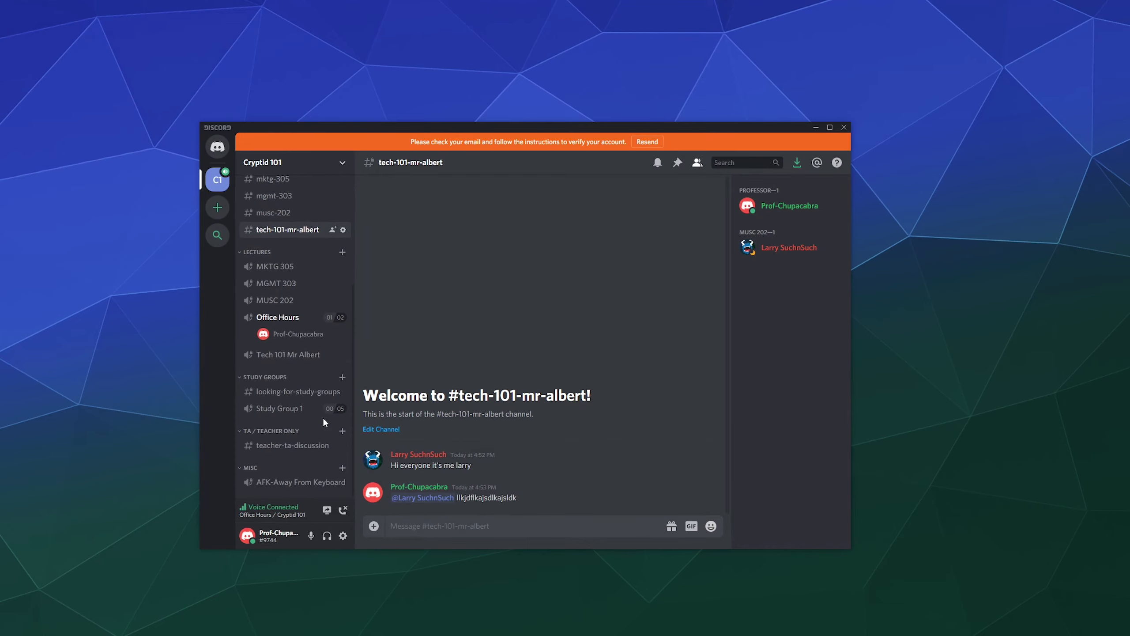
pyautogui.scroll(3, 320, 414)
pyautogui.scroll(-3, 285, 441)
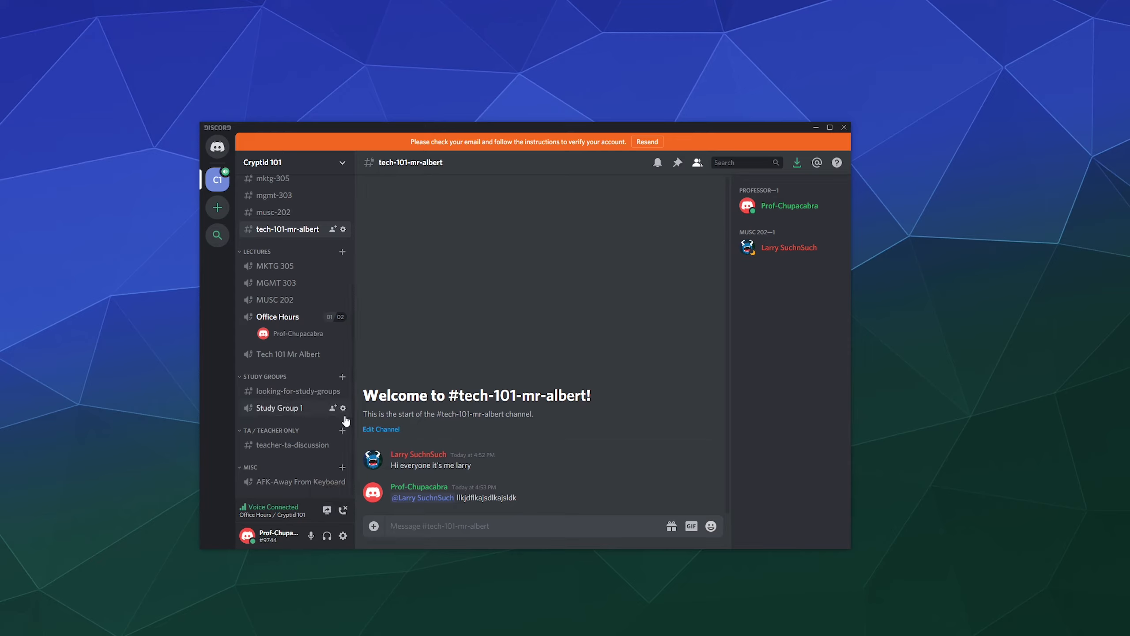
pyautogui.click(328, 515)
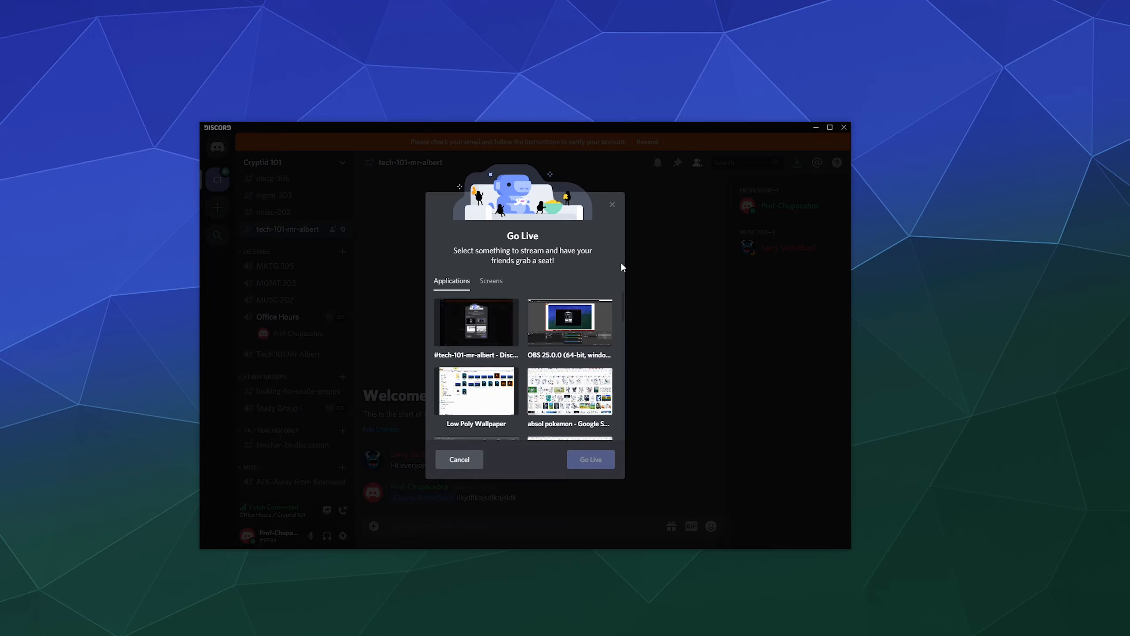
# Browse the Go Live Applications list, then cancel without streaming.
pyautogui.scroll(-5, 601, 312)
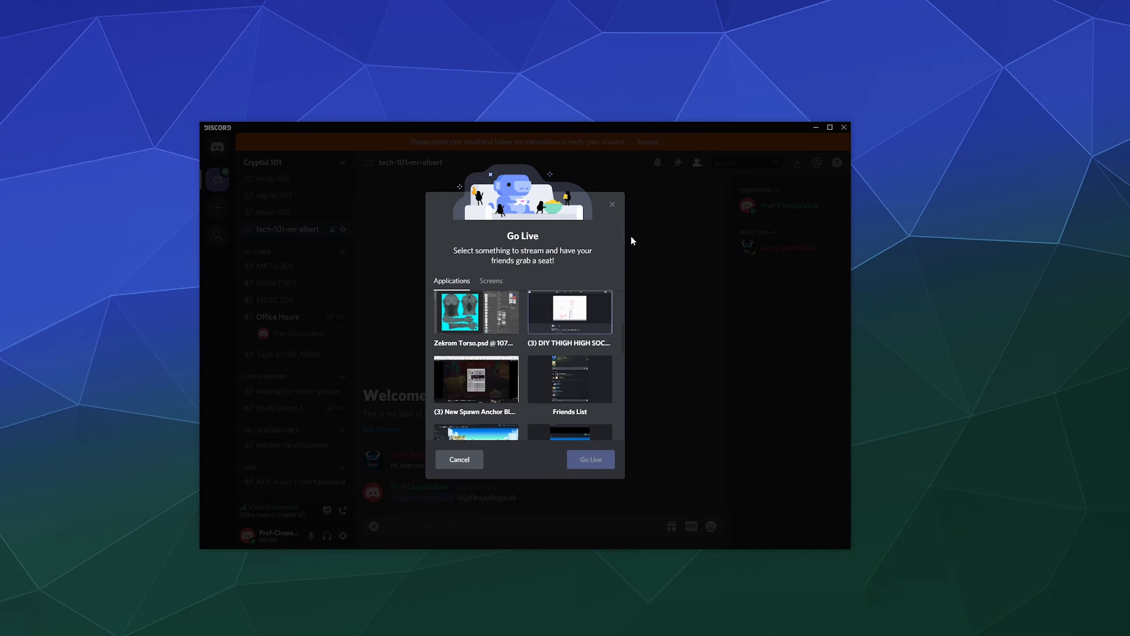
pyautogui.scroll(-5, 603, 318)
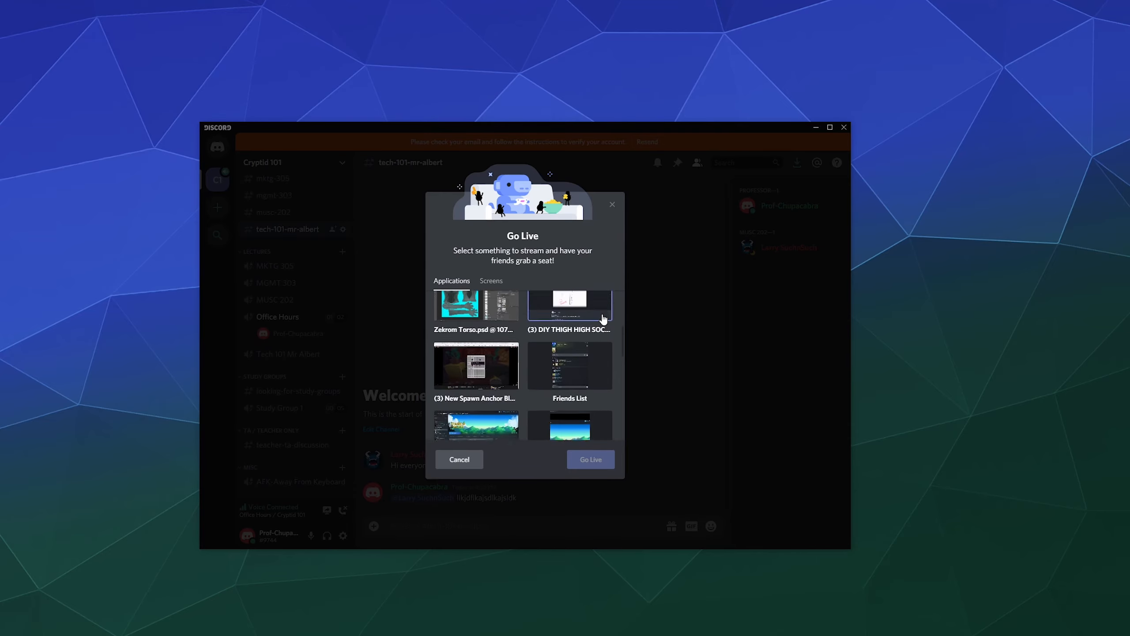
pyautogui.scroll(-2, 621, 281)
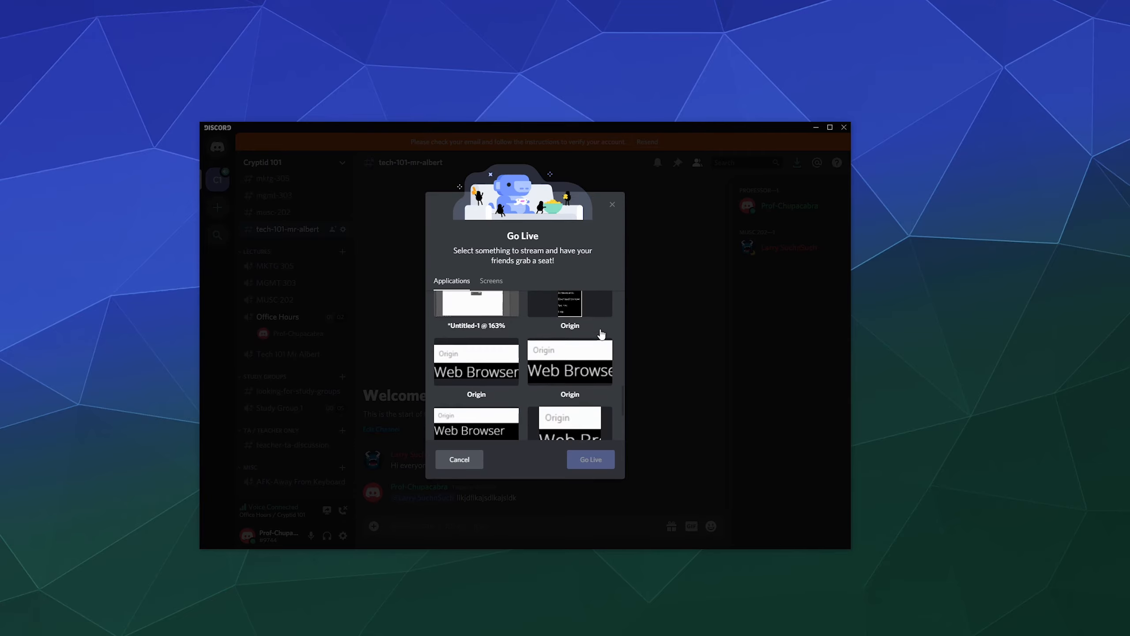
pyautogui.scroll(6, 604, 296)
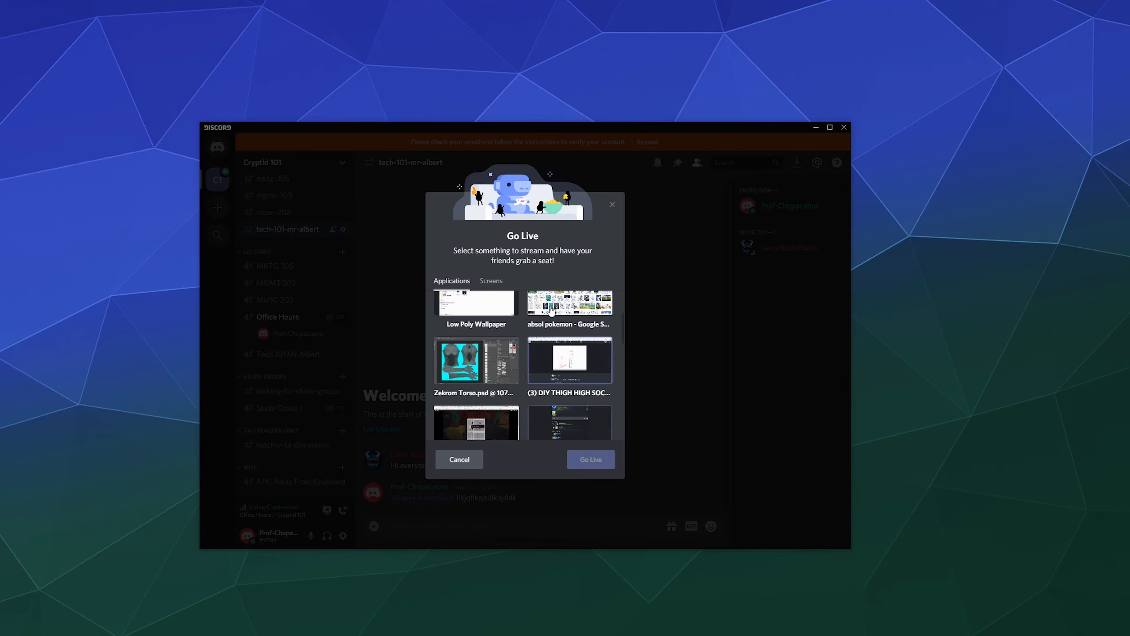
pyautogui.scroll(3, 583, 346)
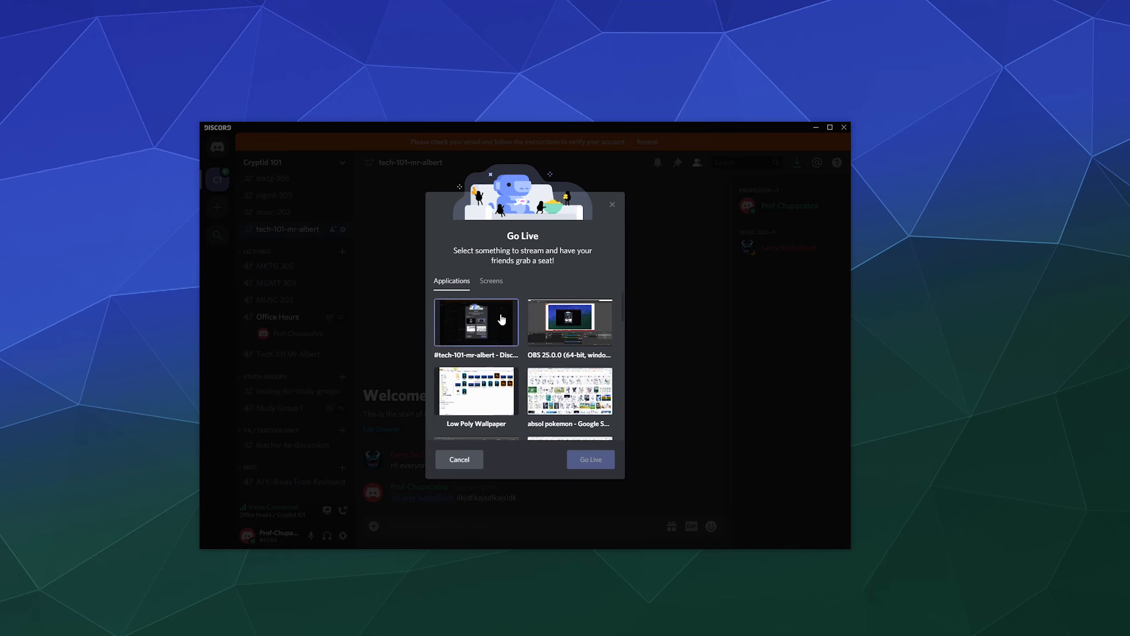
pyautogui.scroll(-5, 532, 319)
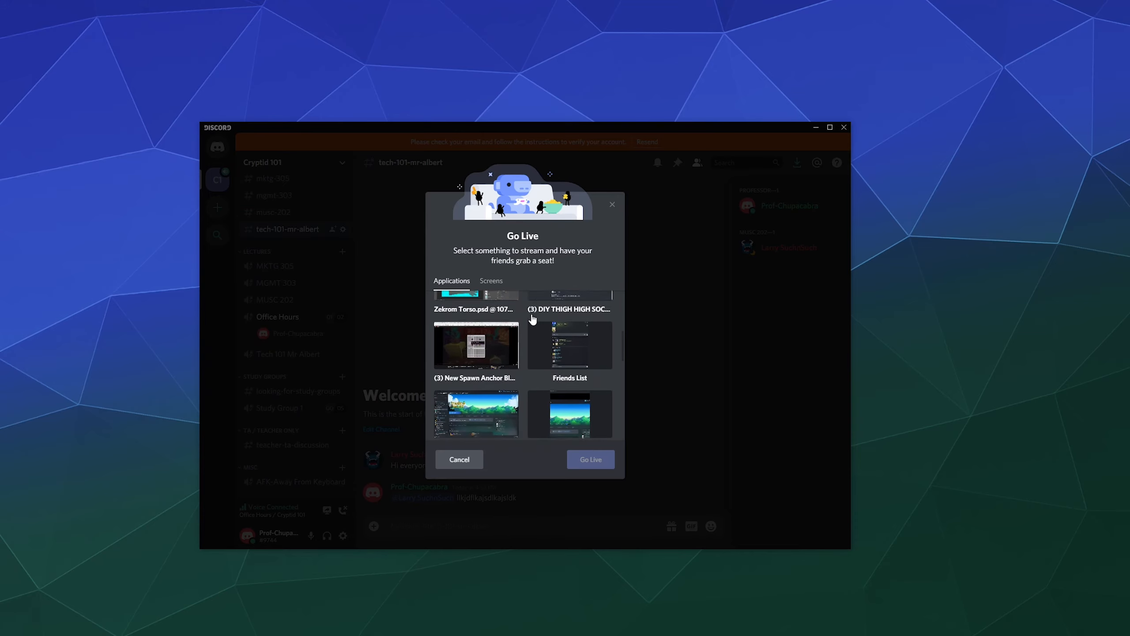
pyautogui.scroll(5, 533, 319)
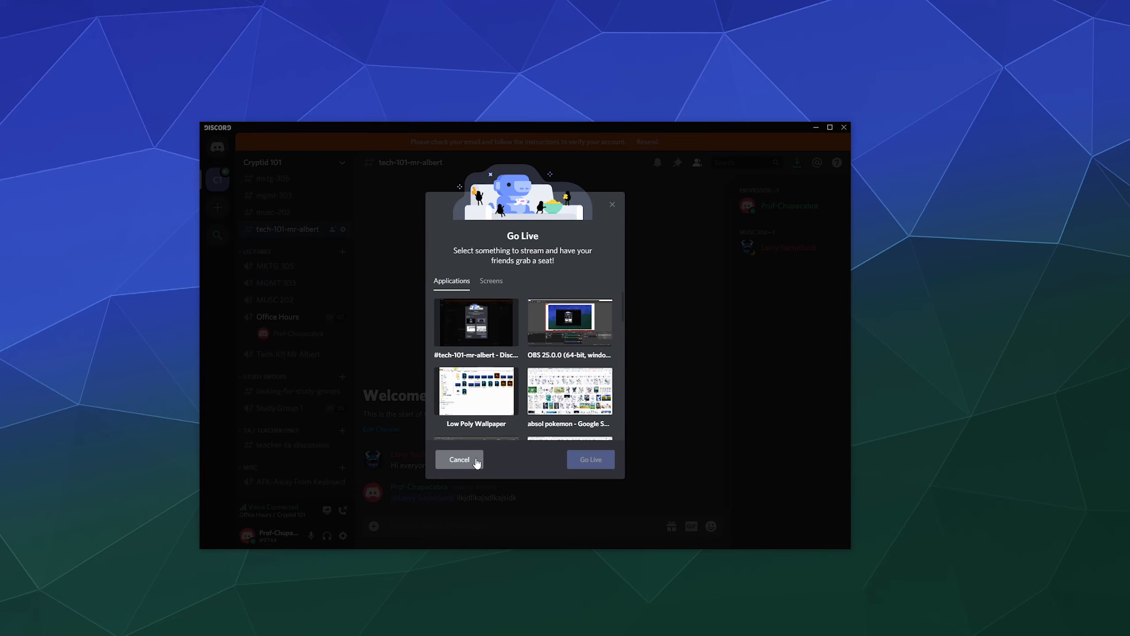
pyautogui.click(475, 463)
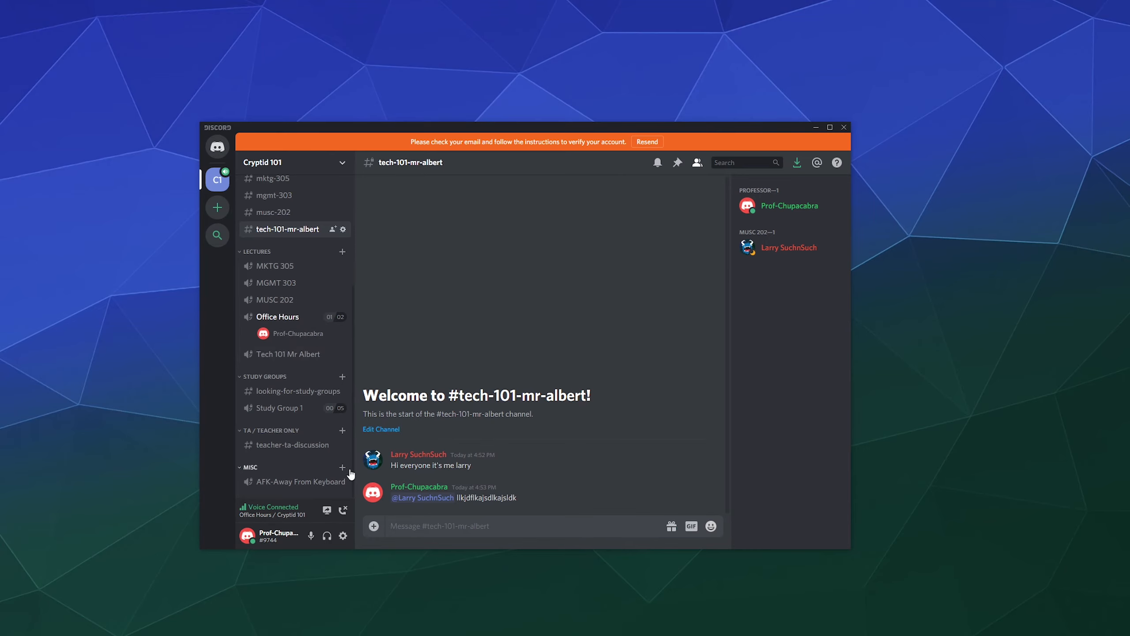
# Pick the Wildlife Nature of Thailand window in Go Live, back out, and join MGMT 303.
pyautogui.click(328, 510)
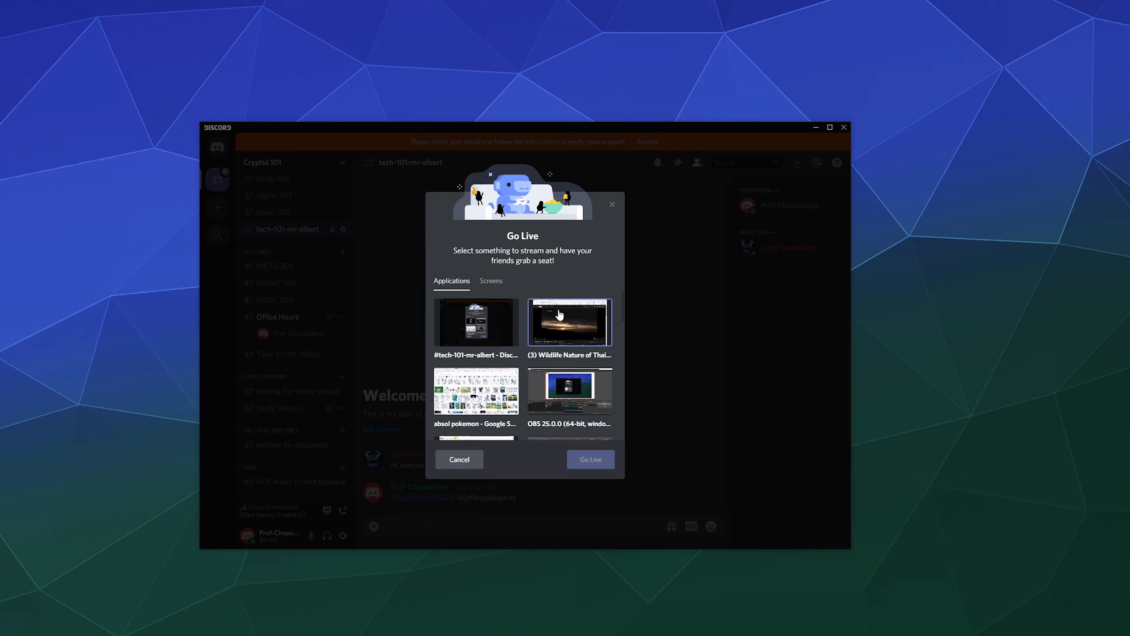
pyautogui.click(560, 321)
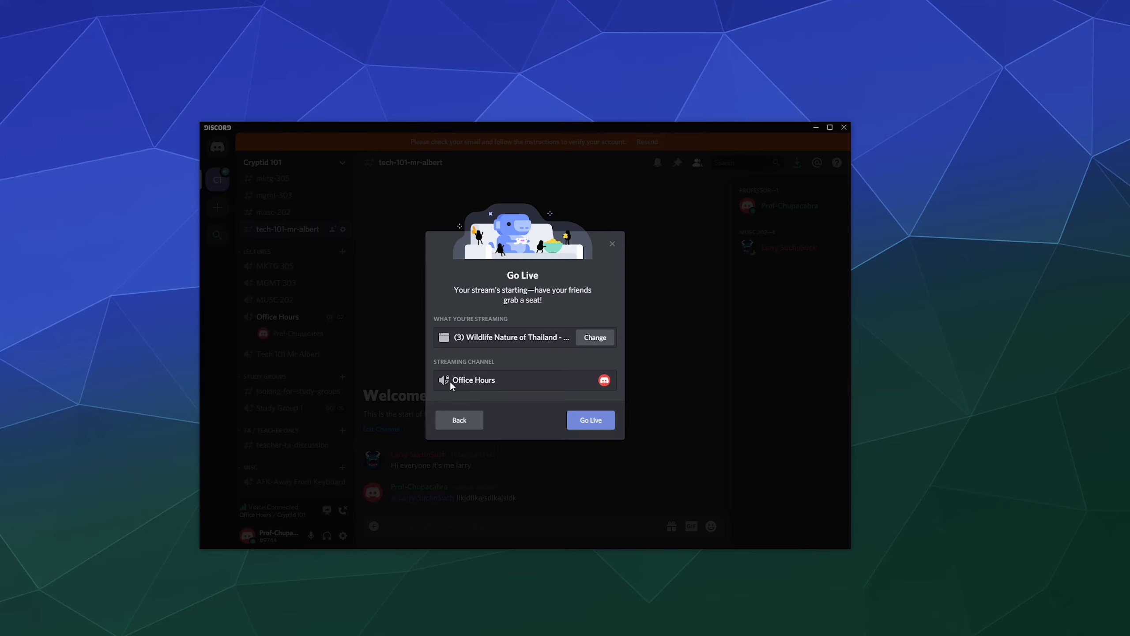
pyautogui.click(471, 421)
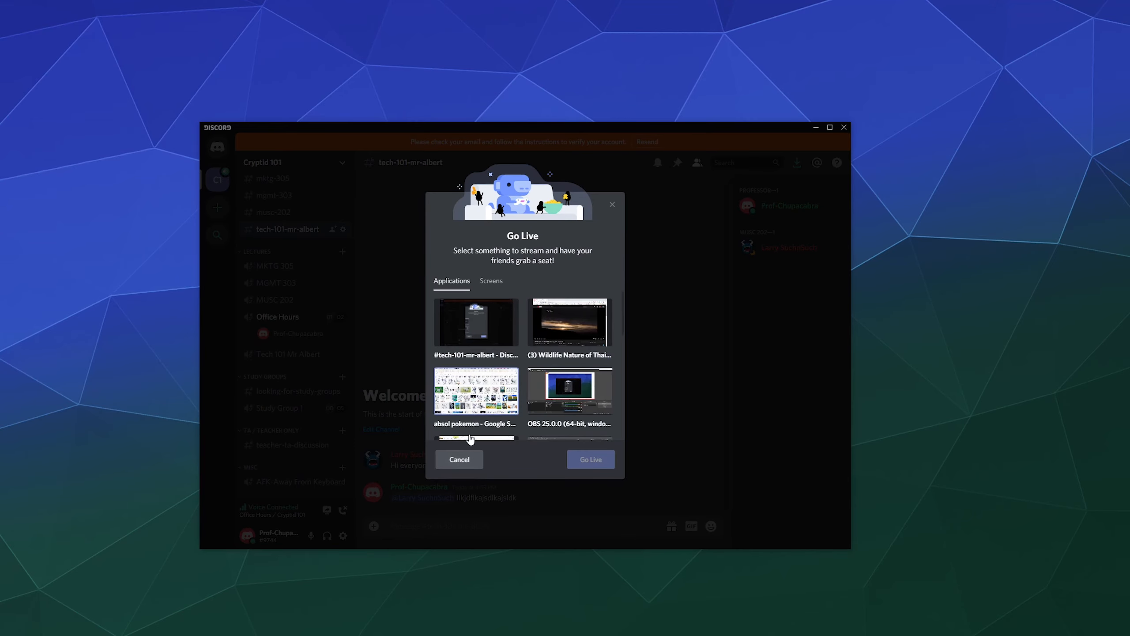
pyautogui.click(460, 461)
pyautogui.click(276, 282)
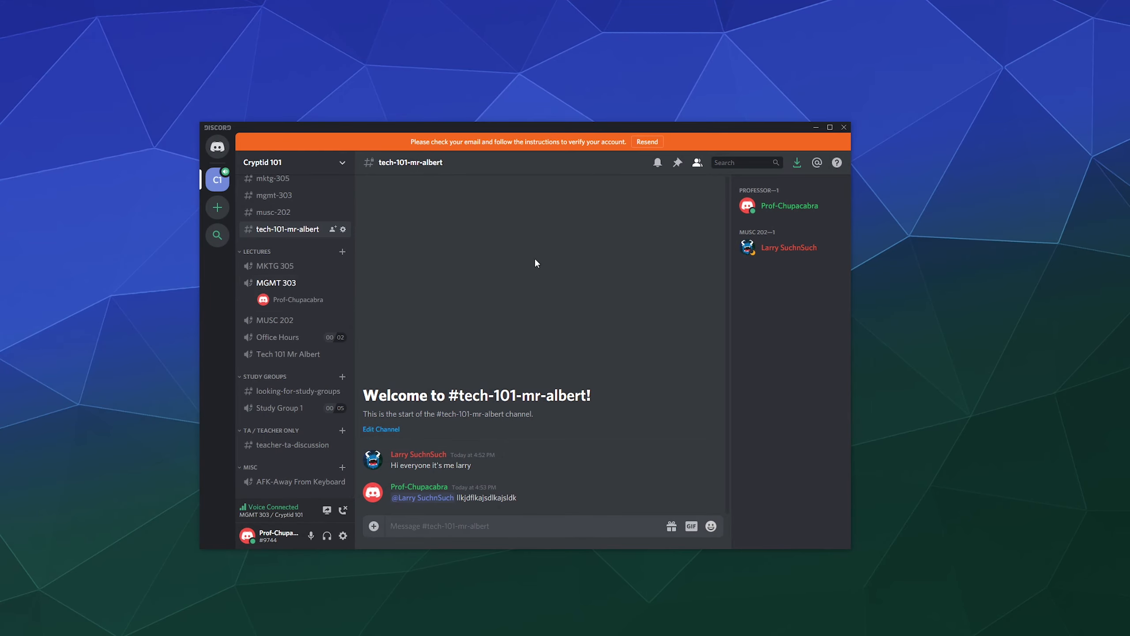
# Go Live with the Wildlife Nature of Thailand window in the MGMT 303 channel.
pyautogui.click(327, 511)
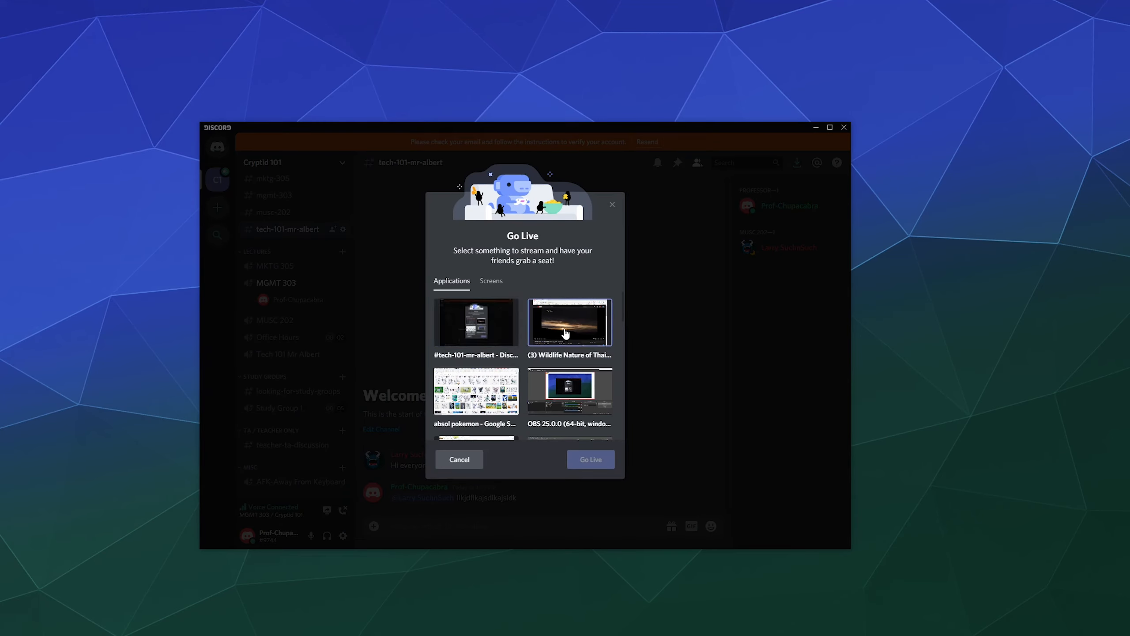
pyautogui.click(570, 321)
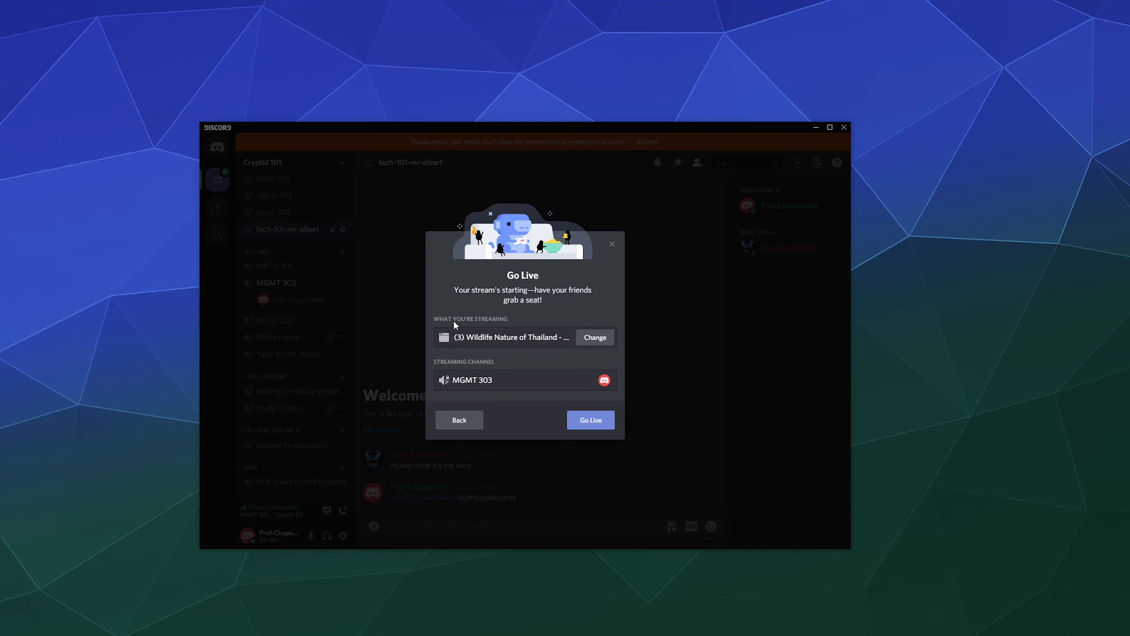
pyautogui.click(591, 339)
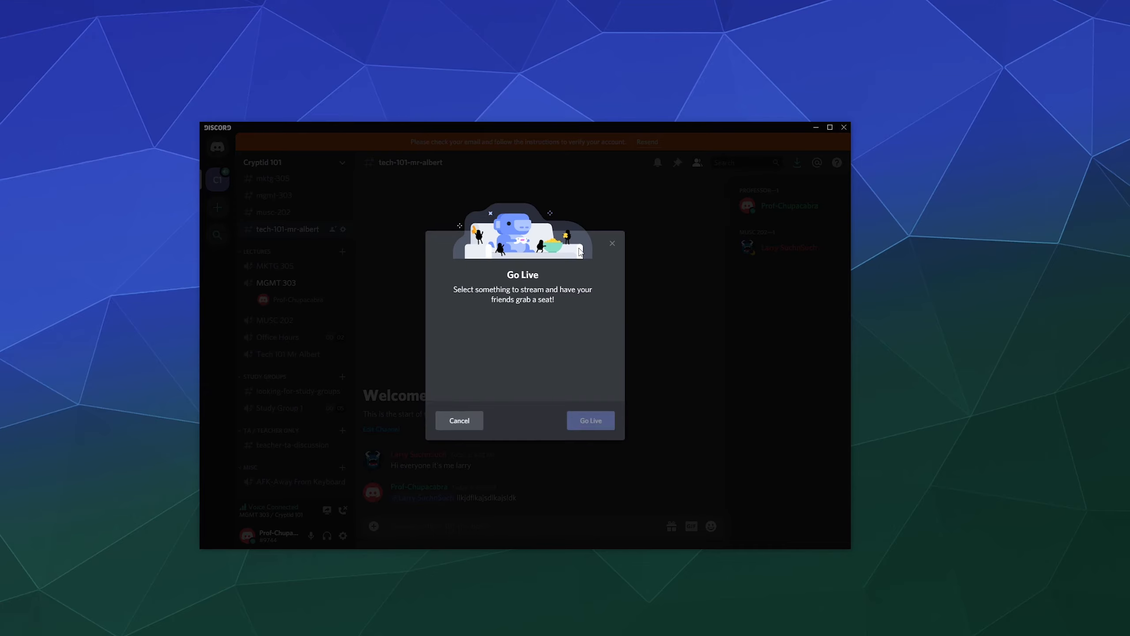
pyautogui.click(576, 351)
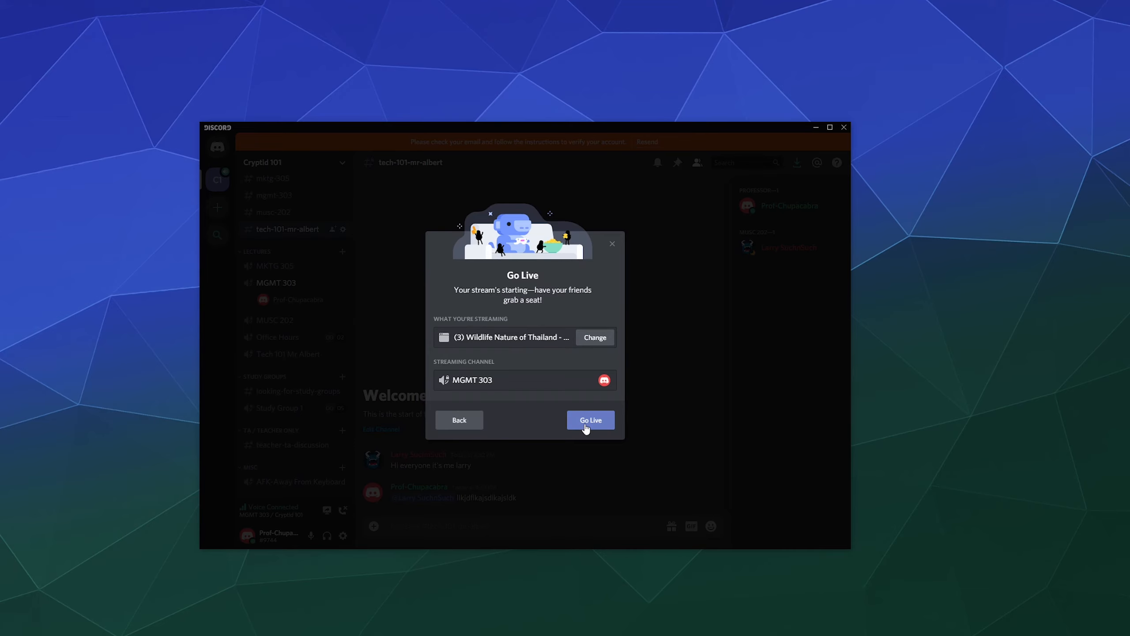
pyautogui.click(586, 427)
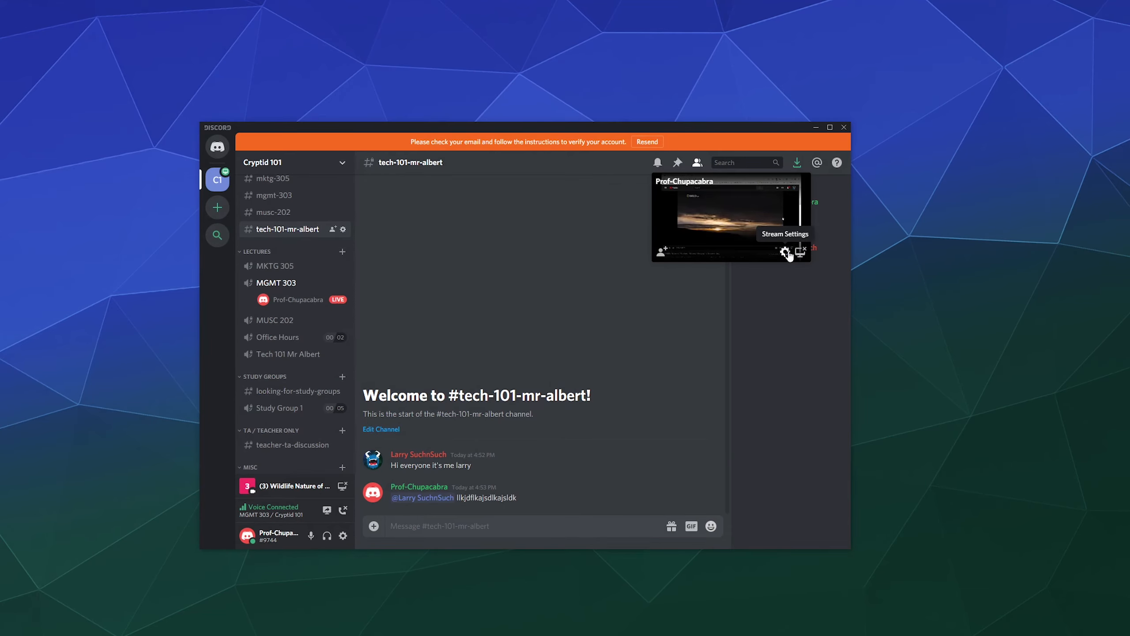
# Open your own profile card in MGMT 303 and dismiss it.
pyautogui.click(317, 307)
pyautogui.click(333, 317)
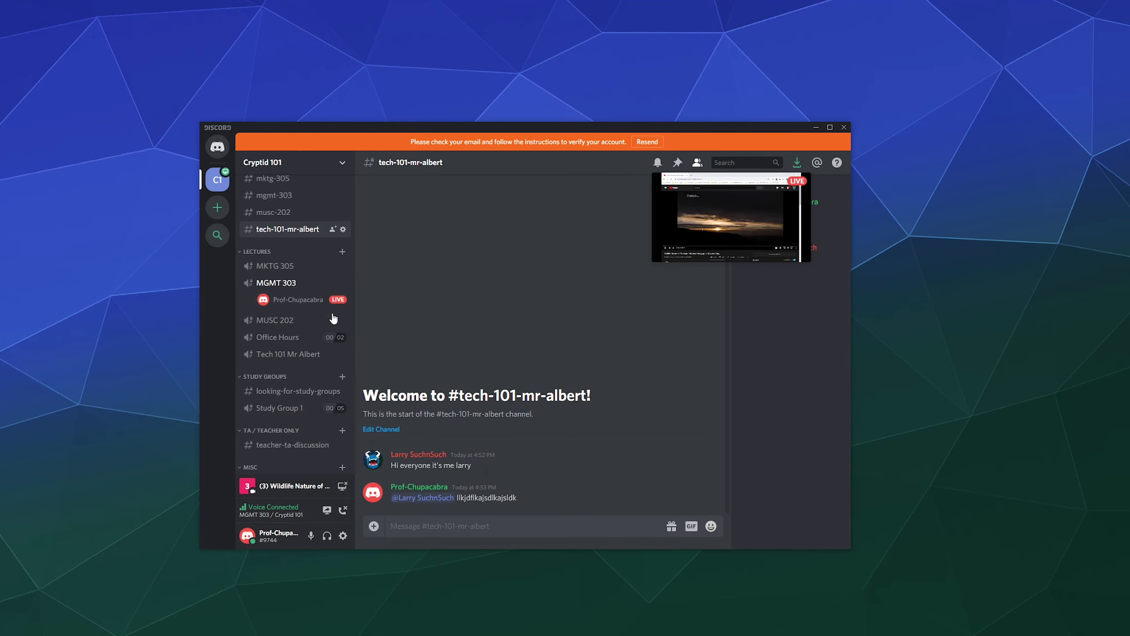
pyautogui.moveTo(328, 300)
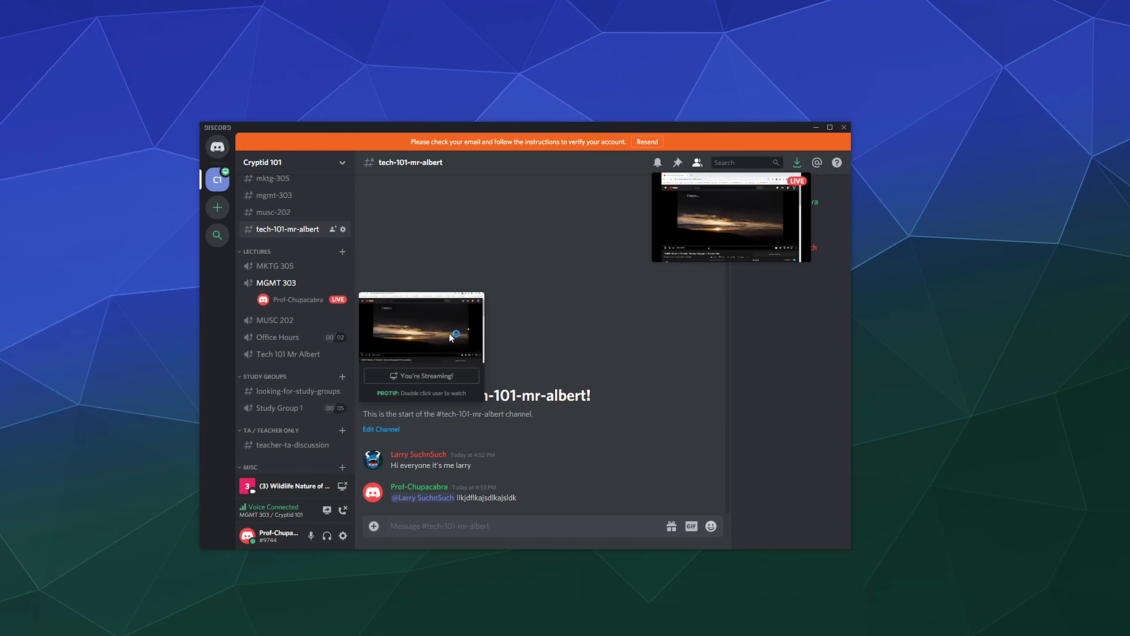
# Open your own live stream in the main view and keep its settings at 480p, 15 fps after trying 720/30.
pyautogui.doubleClick(311, 300)
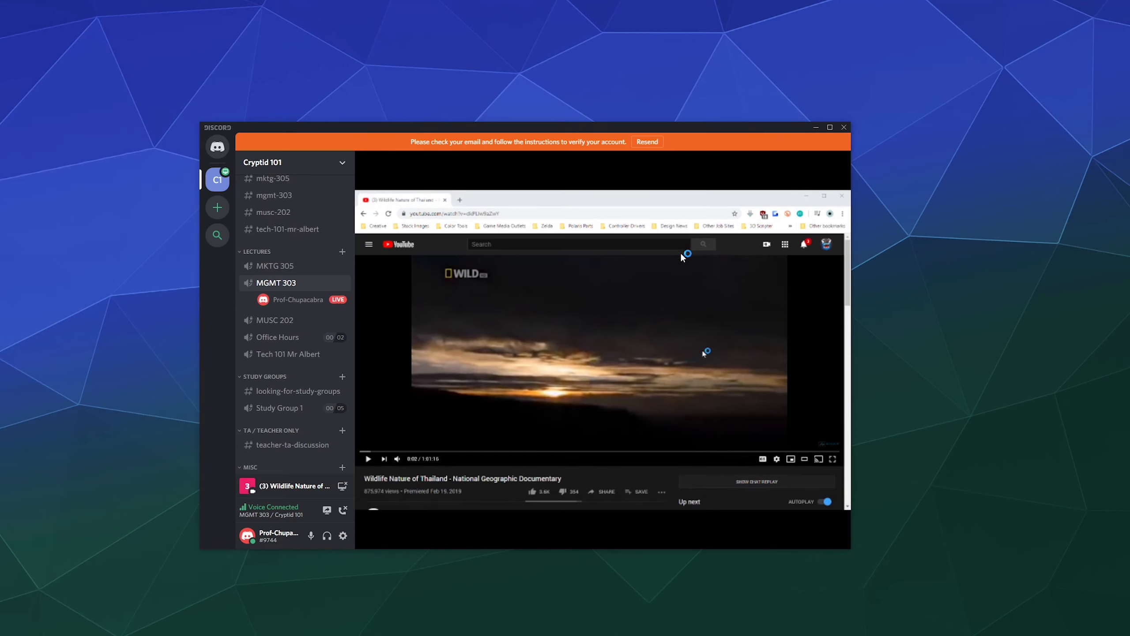
pyautogui.moveTo(592, 427)
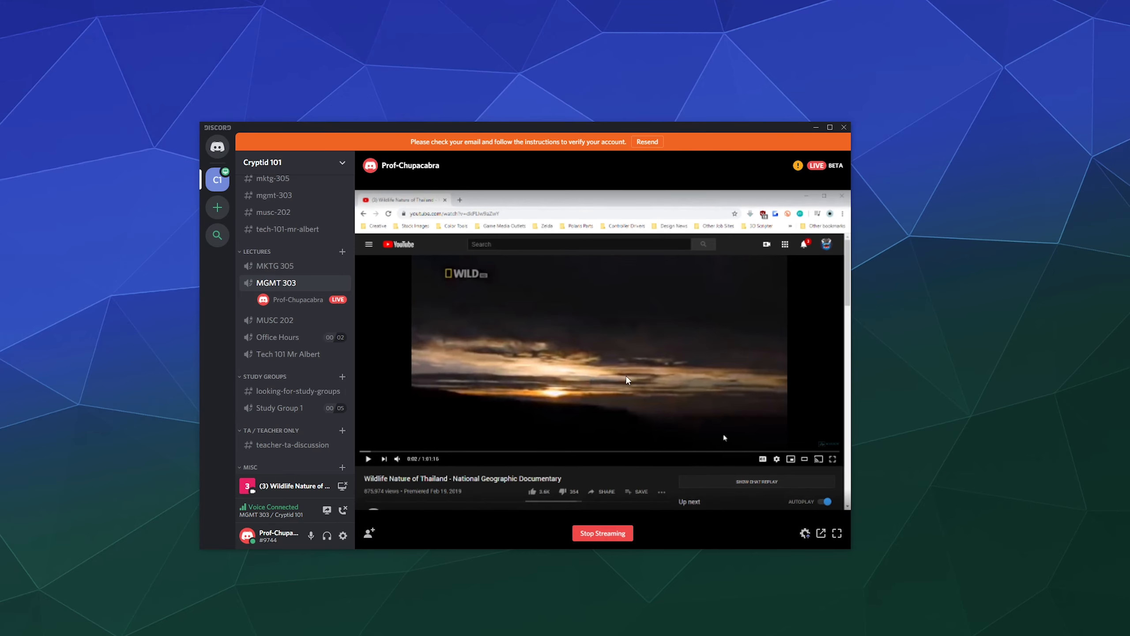
pyautogui.click(804, 534)
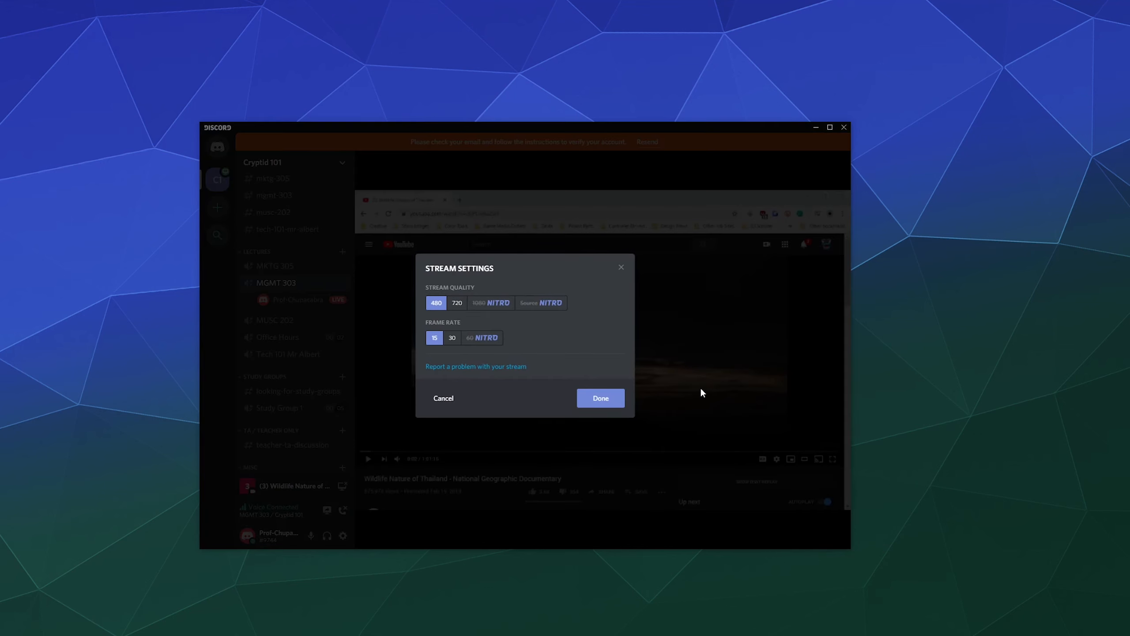
pyautogui.click(453, 339)
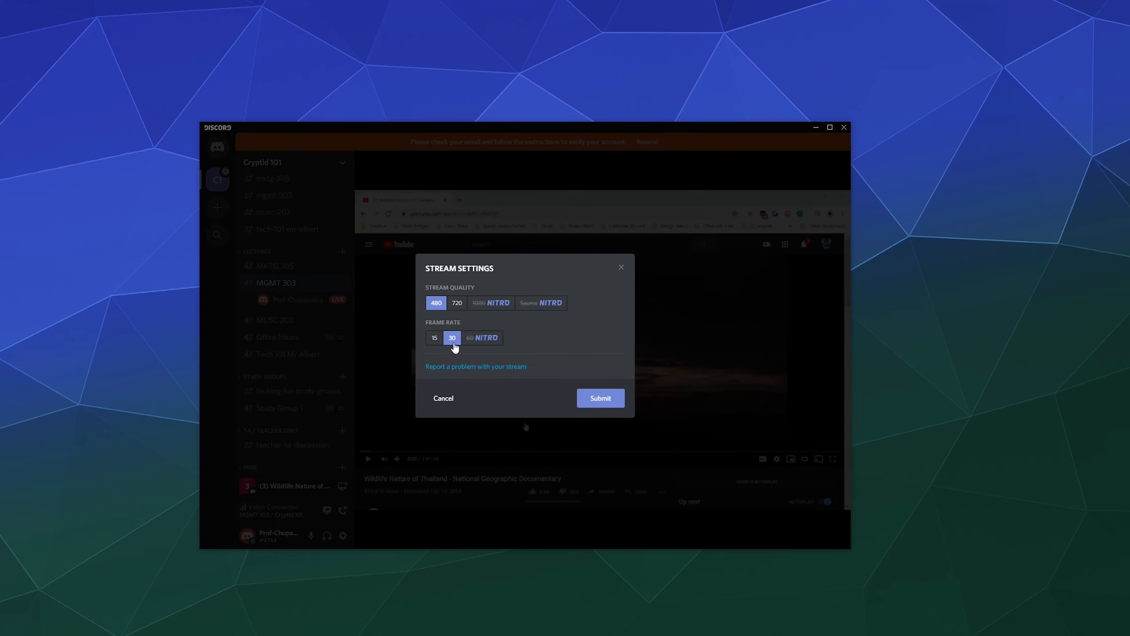
pyautogui.click(458, 305)
pyautogui.click(434, 306)
pyautogui.click(434, 339)
pyautogui.click(600, 400)
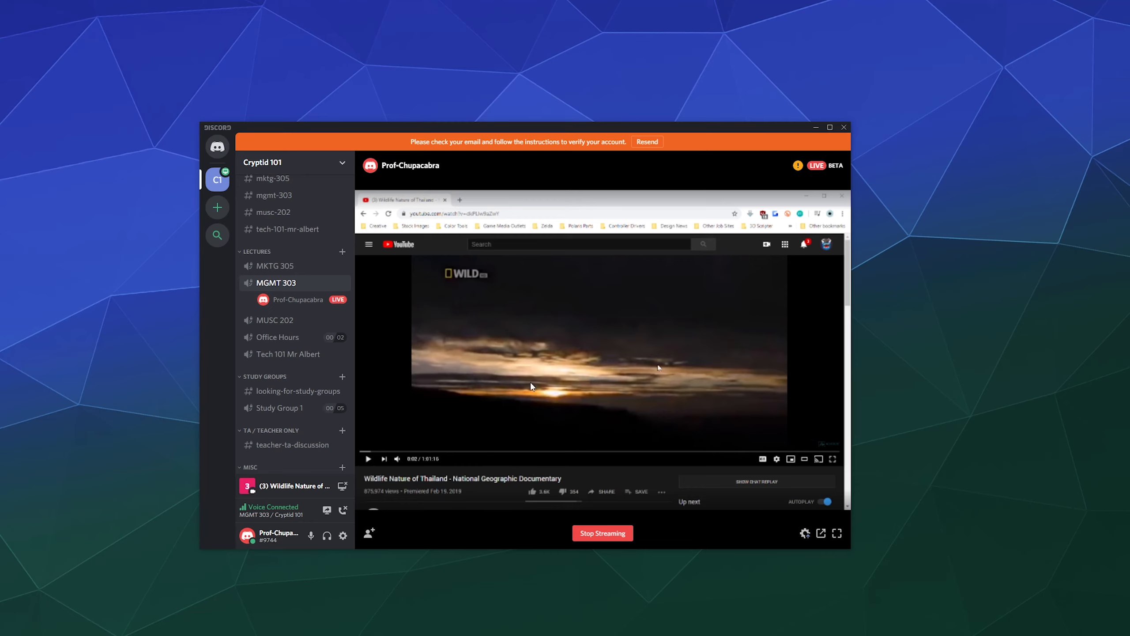
# Watch the Wildlife Nature of Thailand stream playing in the MGMT 303 voice channel.
pyautogui.moveTo(299, 301)
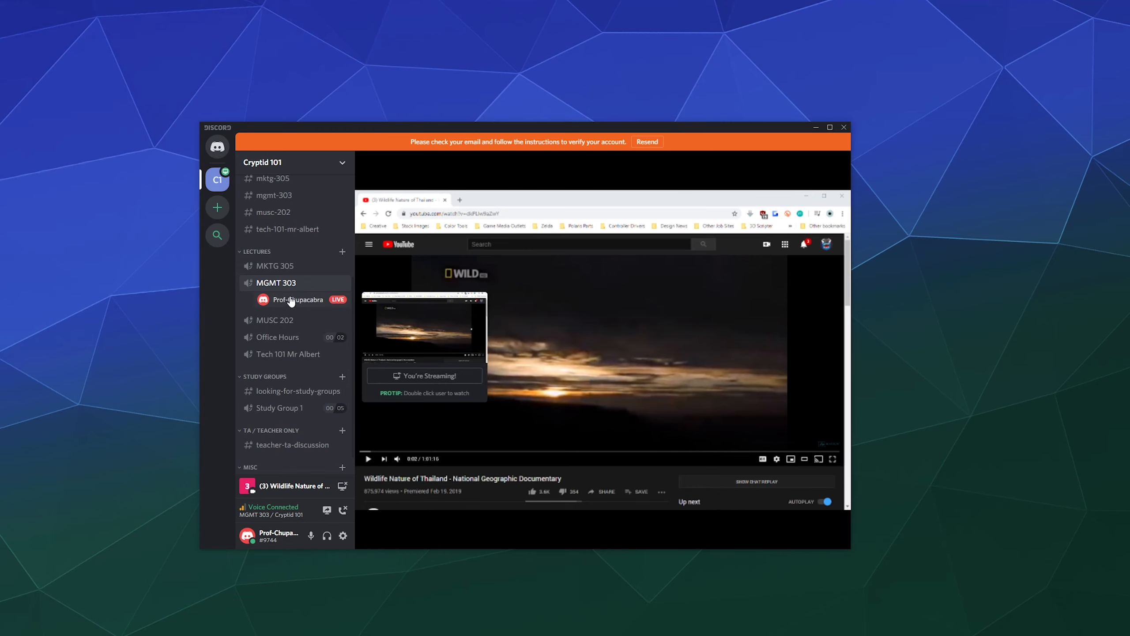
# Switch to the #classroom-rules channel and move the stream pop-out aside.
pyautogui.click(289, 196)
pyautogui.scroll(4, 287, 192)
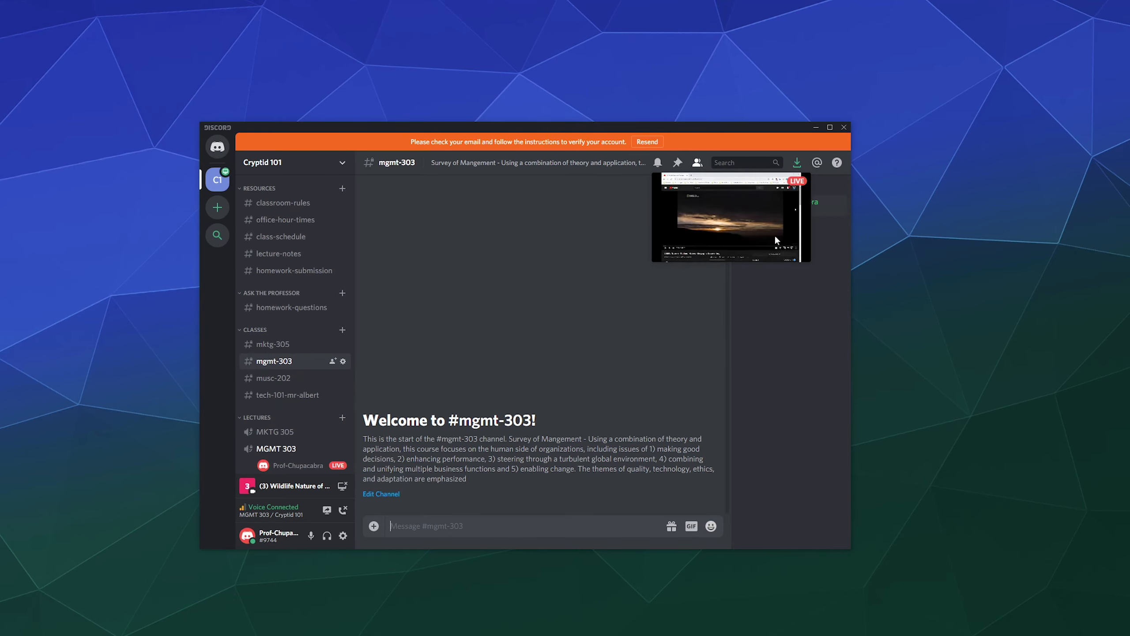
pyautogui.click(282, 207)
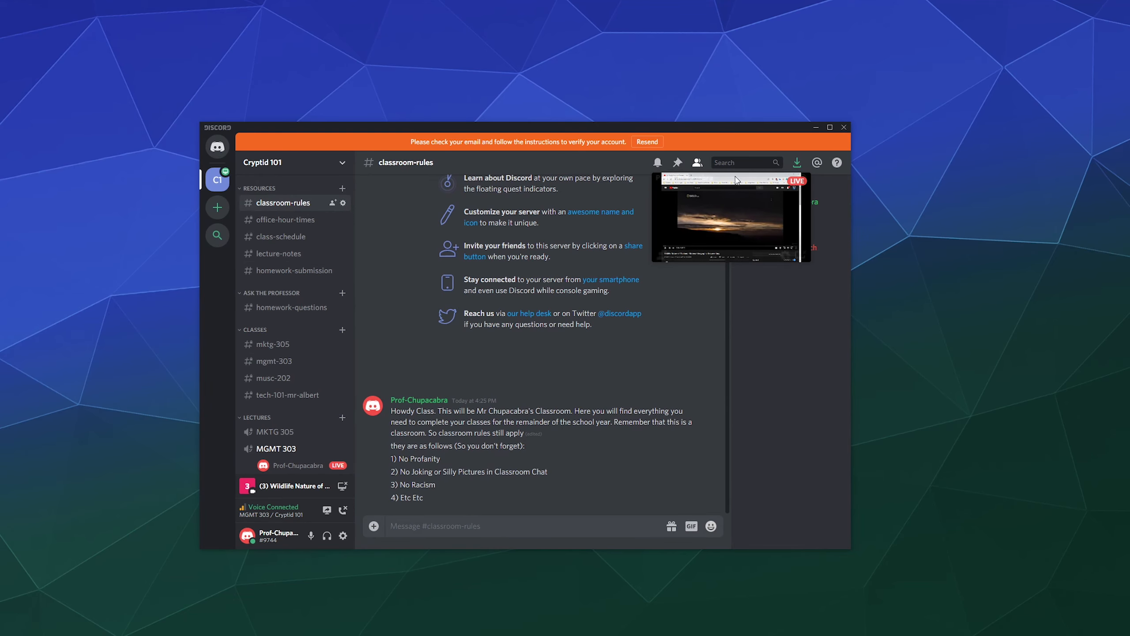
pyautogui.moveTo(775, 205); pyautogui.dragTo(525, 260)
# Give the student the MGMT 303 role from their member profile card.
pyautogui.click(798, 251)
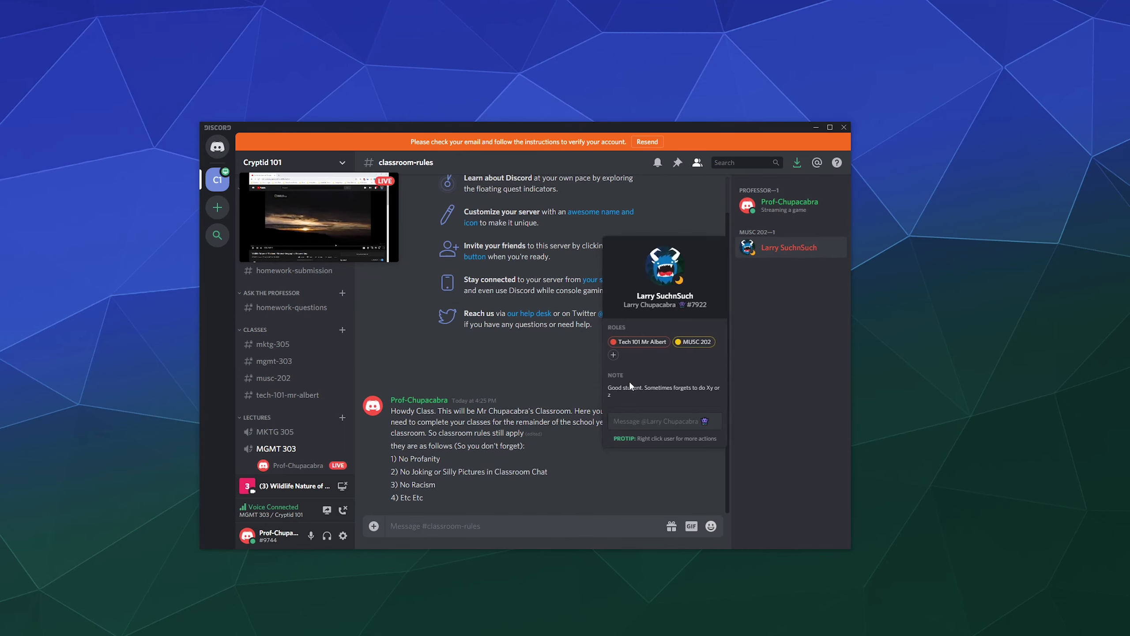
pyautogui.click(614, 356)
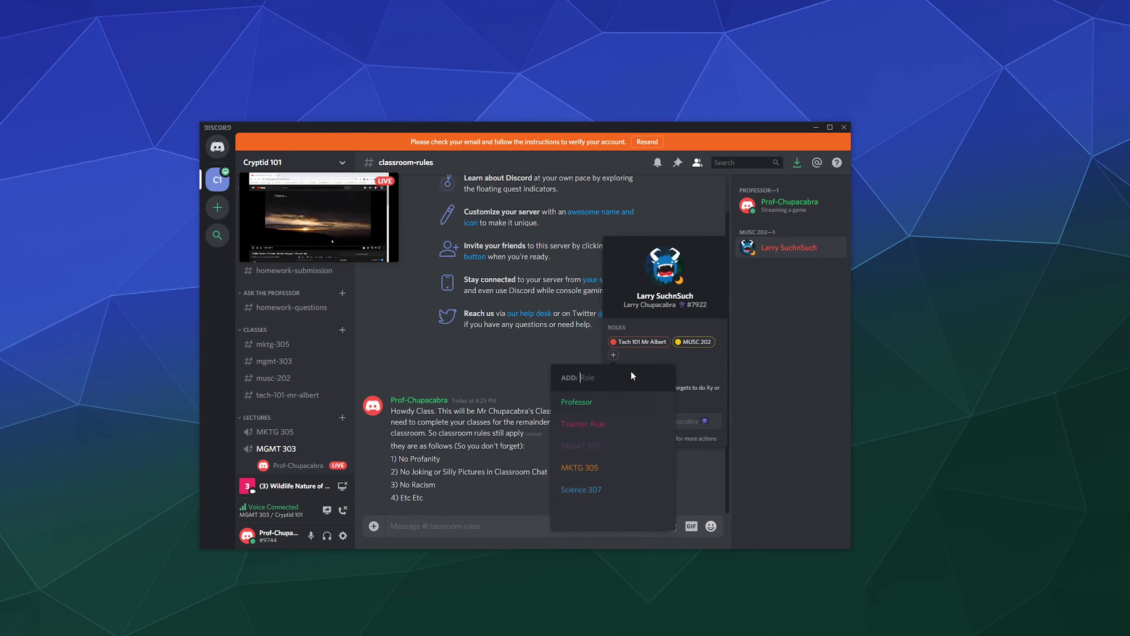
pyautogui.click(588, 452)
pyautogui.click(812, 347)
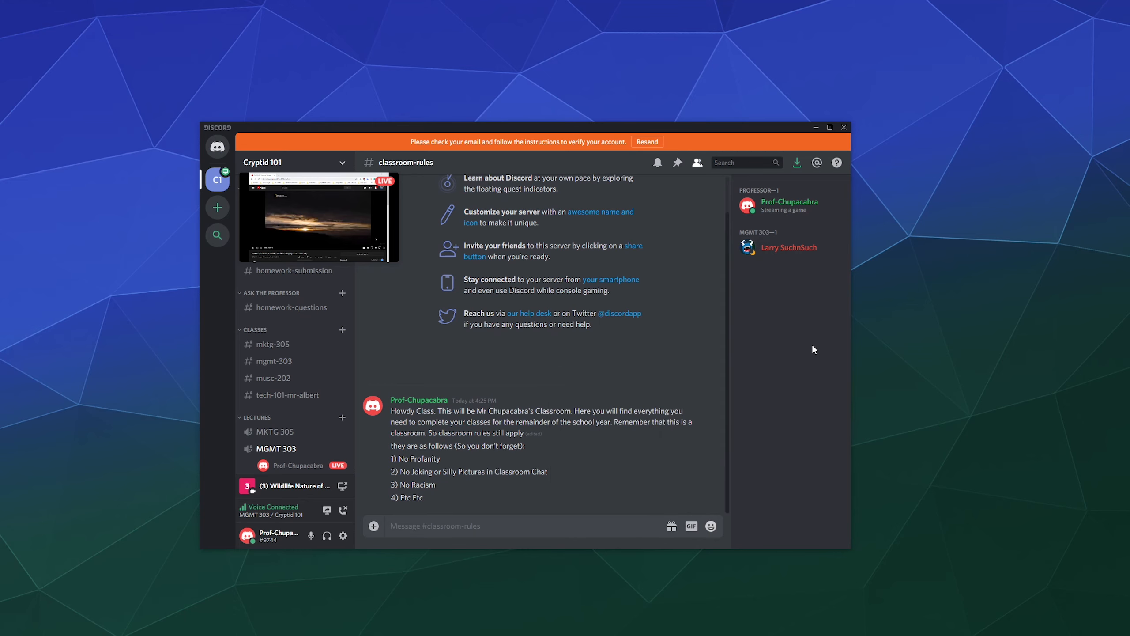
pyautogui.scroll(-2, 301, 369)
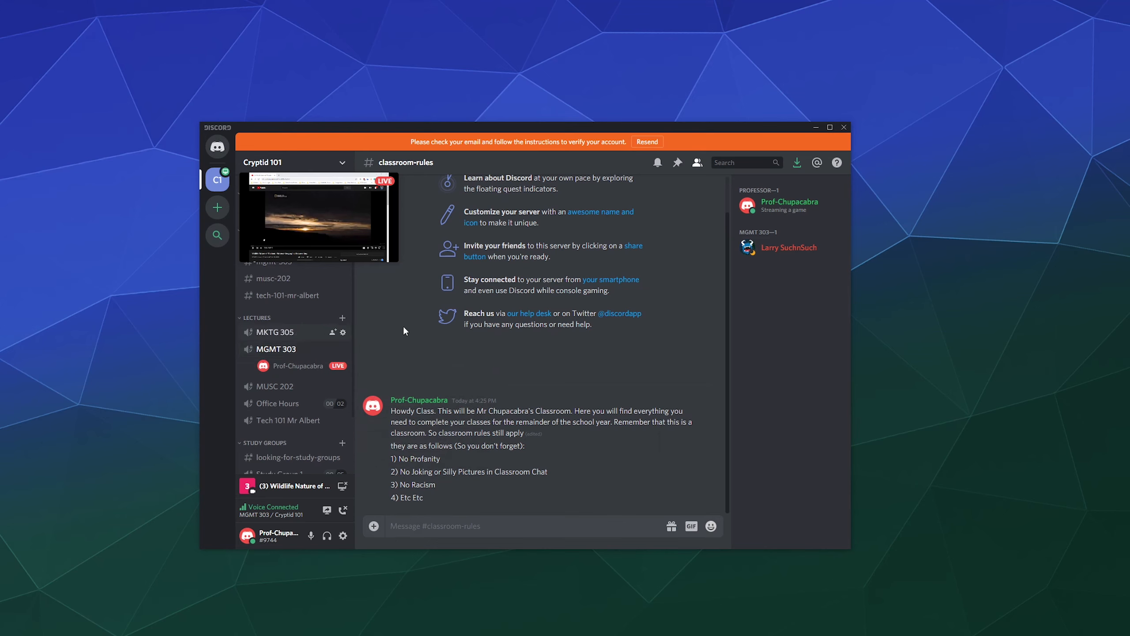
# Open the Wildlife Nature of Thailand stream preview in full view in MGMT 303.
pyautogui.moveTo(319, 240)
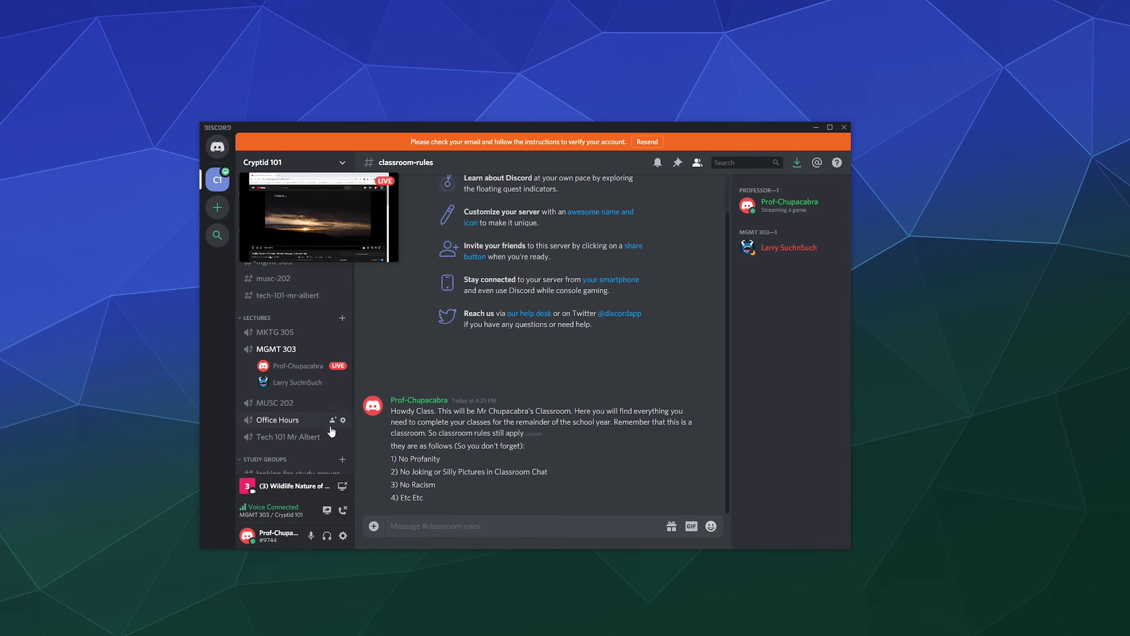
pyautogui.click(336, 230)
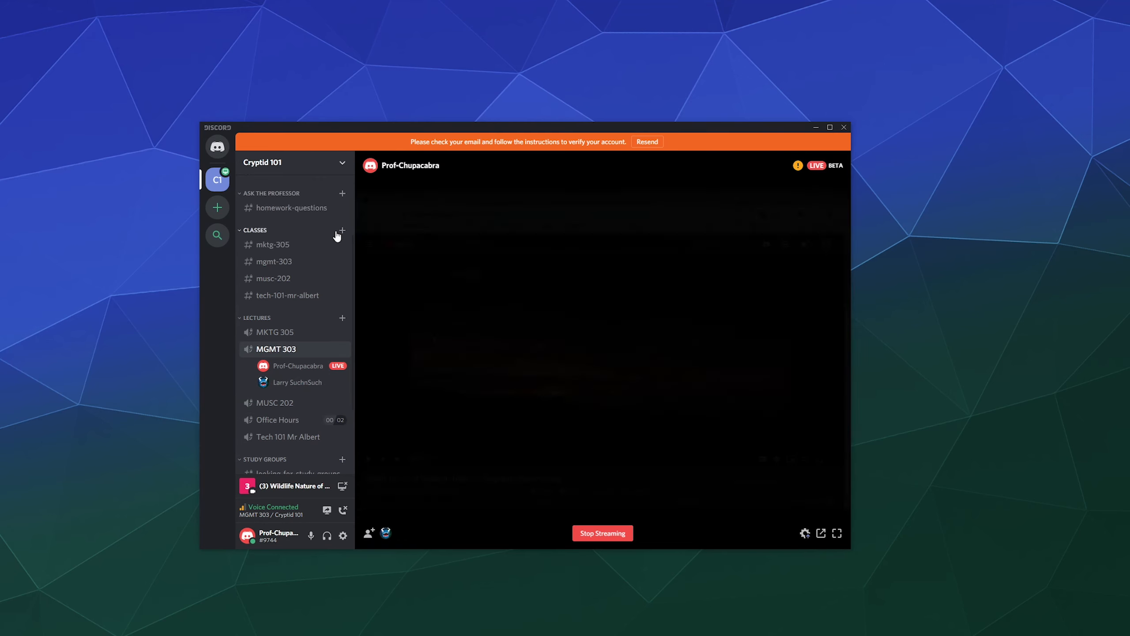
pyautogui.moveTo(385, 534)
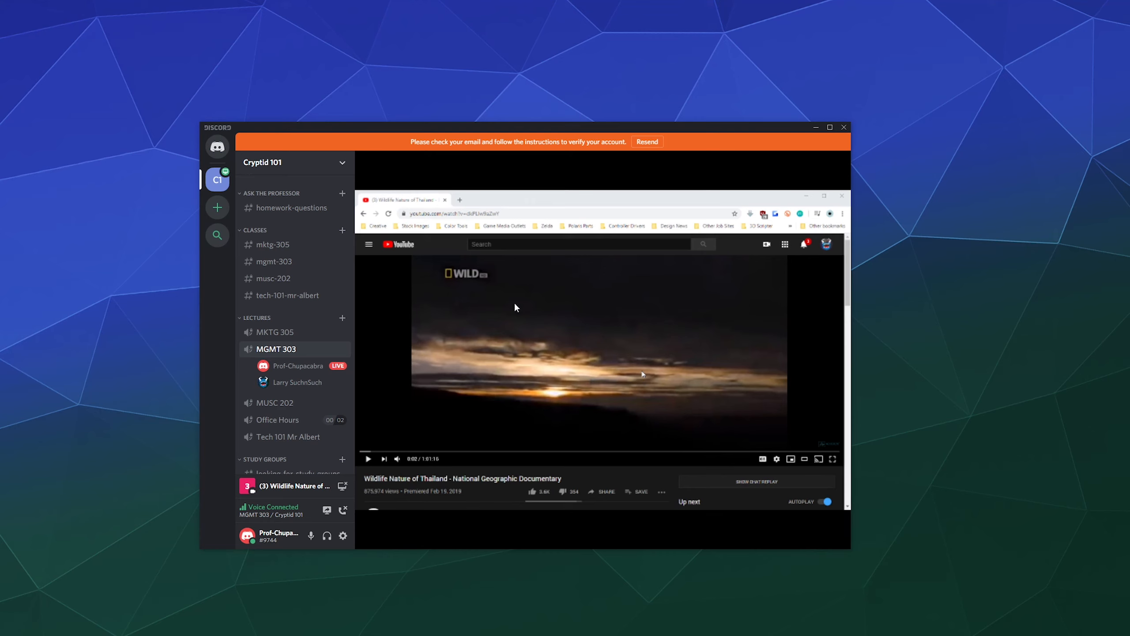
pyautogui.moveTo(401, 429)
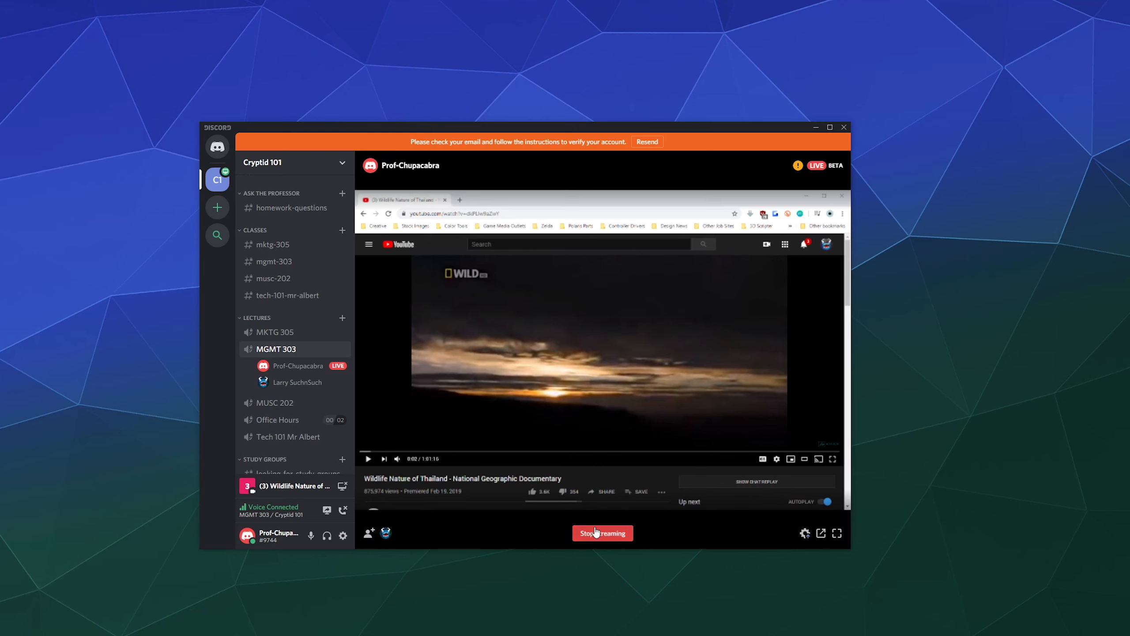
pyautogui.moveTo(329, 371)
# Stop streaming, dismiss the 'How'd the stream go?' prompt, and review #classroom-rules.
pyautogui.click(605, 533)
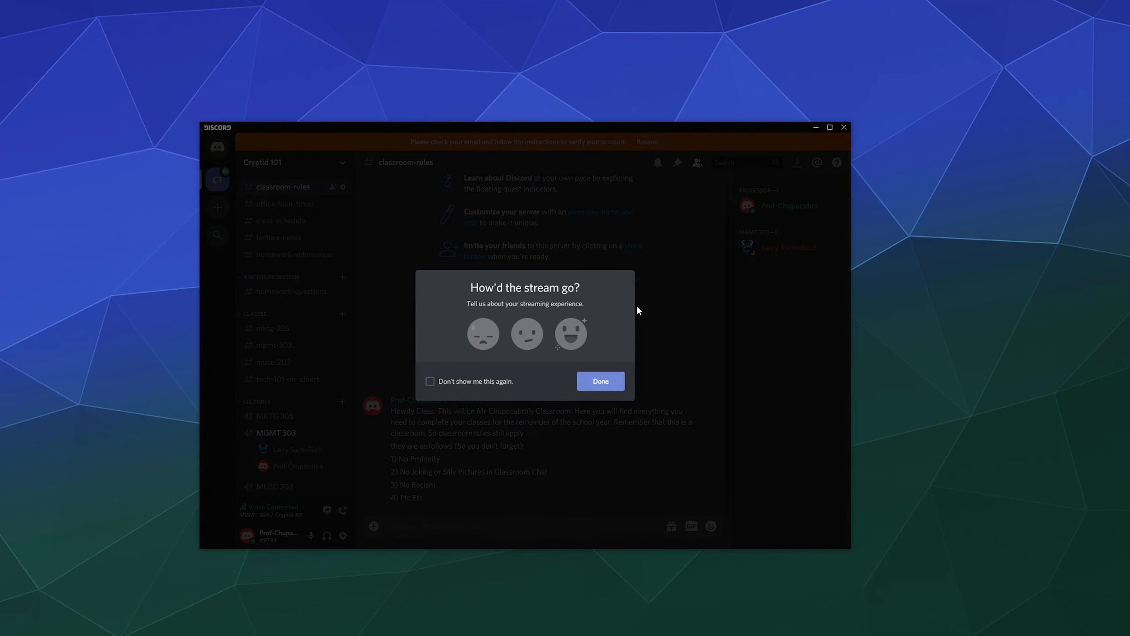
pyautogui.click(587, 379)
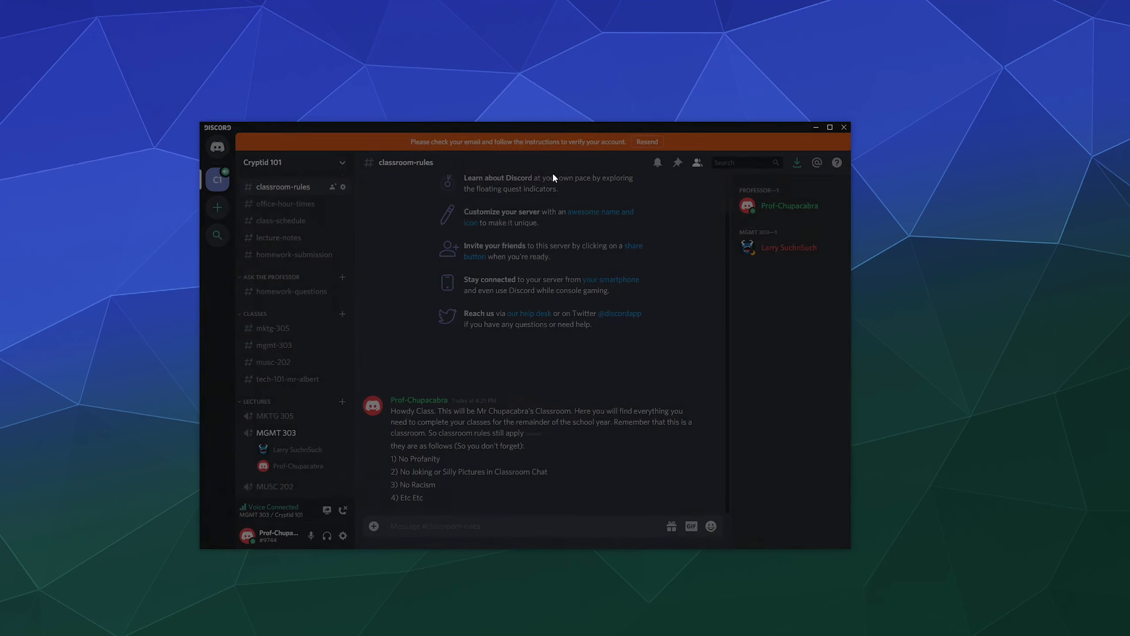
pyautogui.scroll(-4, 319, 335)
pyautogui.scroll(5, 320, 334)
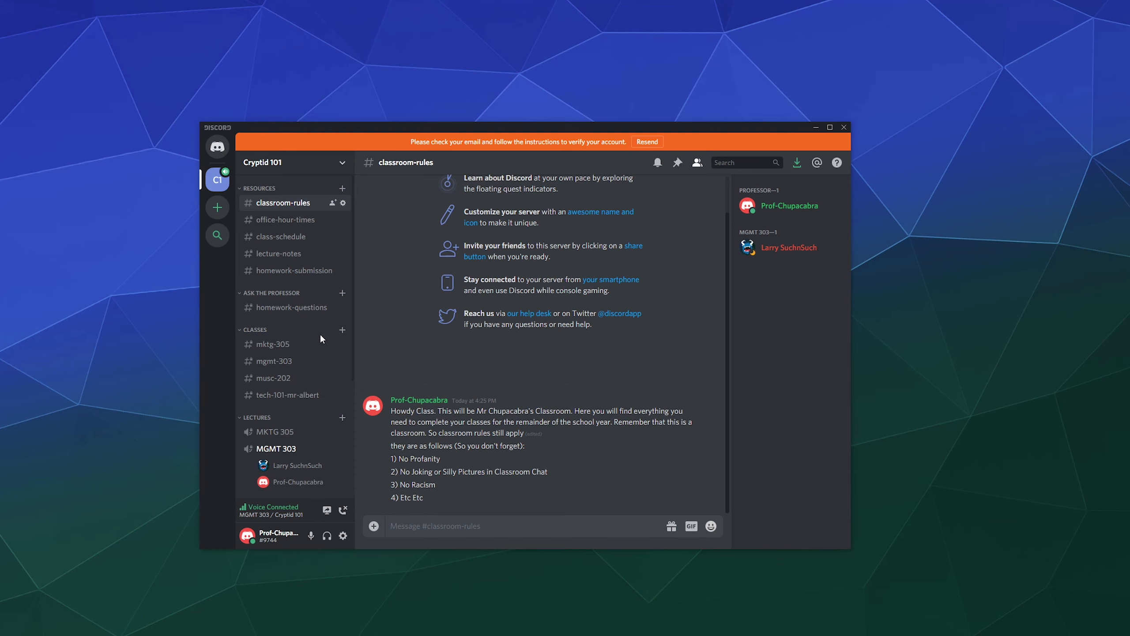
pyautogui.scroll(-4, 312, 348)
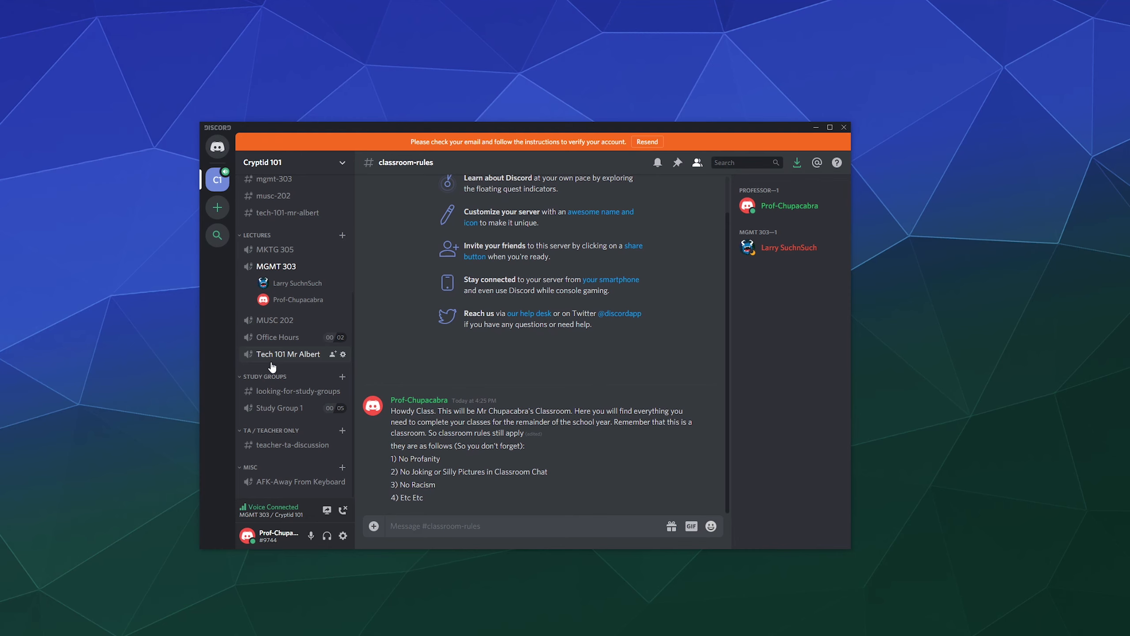
pyautogui.scroll(4, 289, 267)
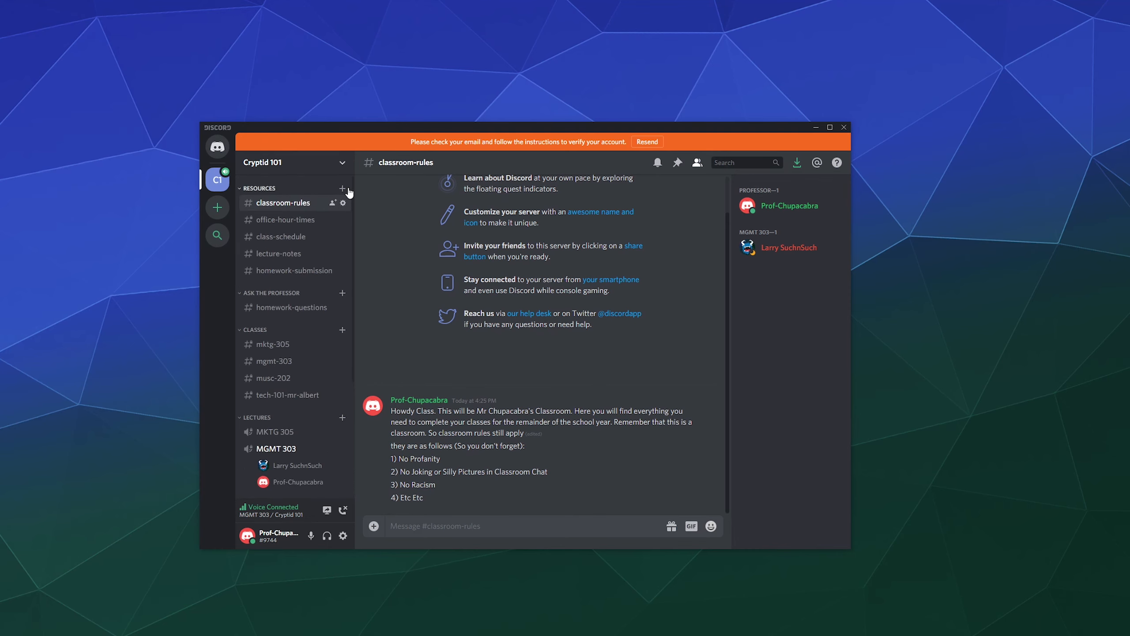
pyautogui.click(343, 162)
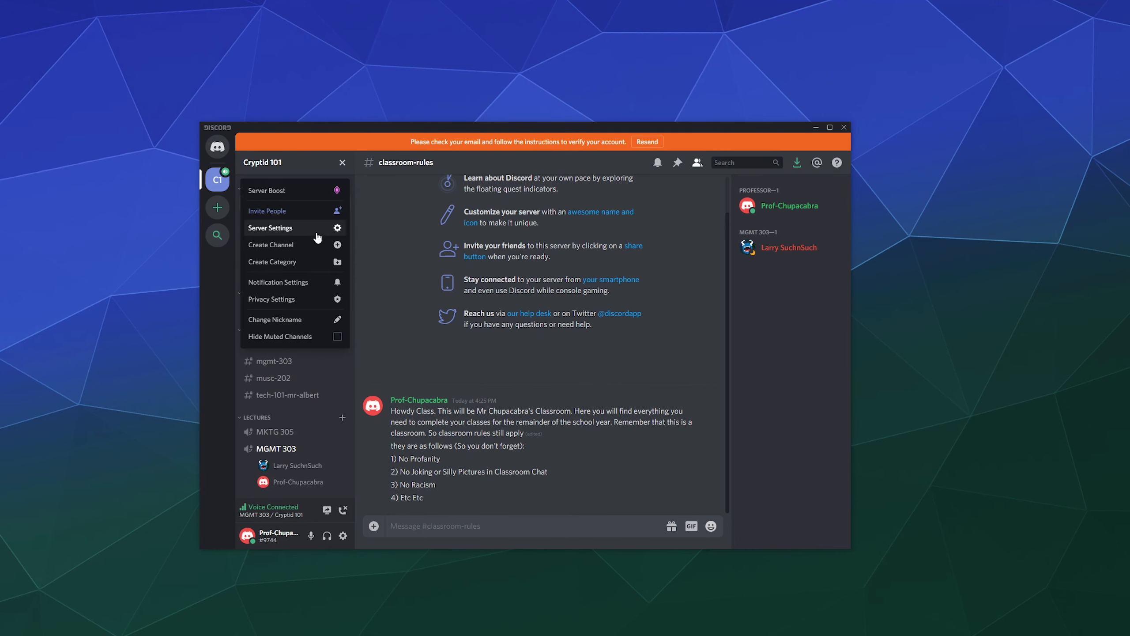
pyautogui.click(295, 227)
pyautogui.click(299, 198)
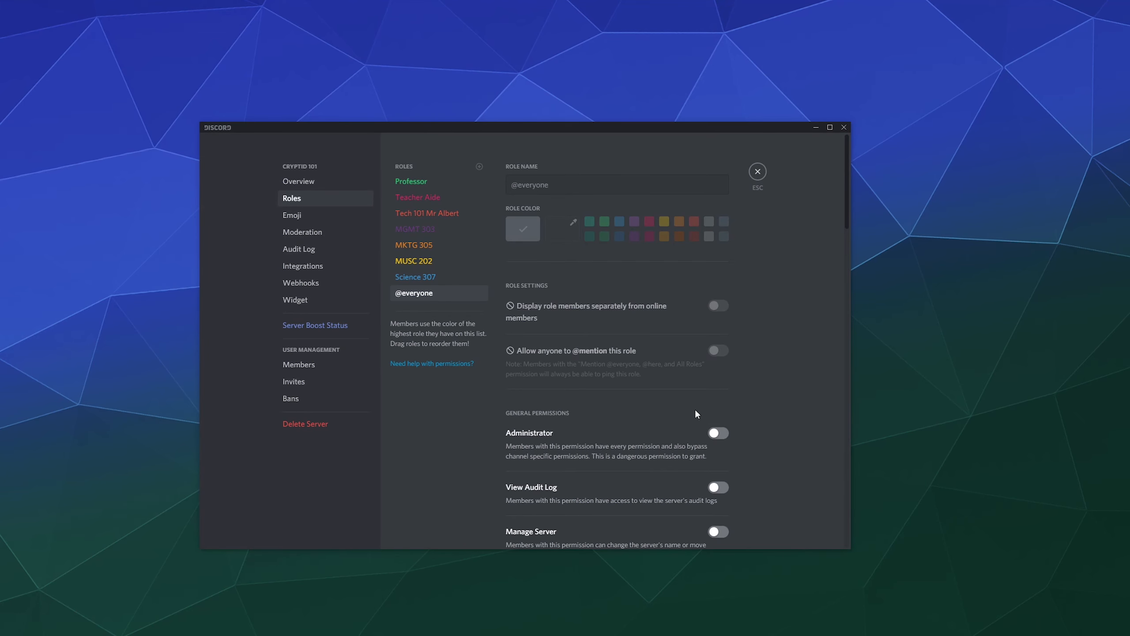
pyautogui.scroll(-2, 695, 416)
pyautogui.scroll(-7, 591, 308)
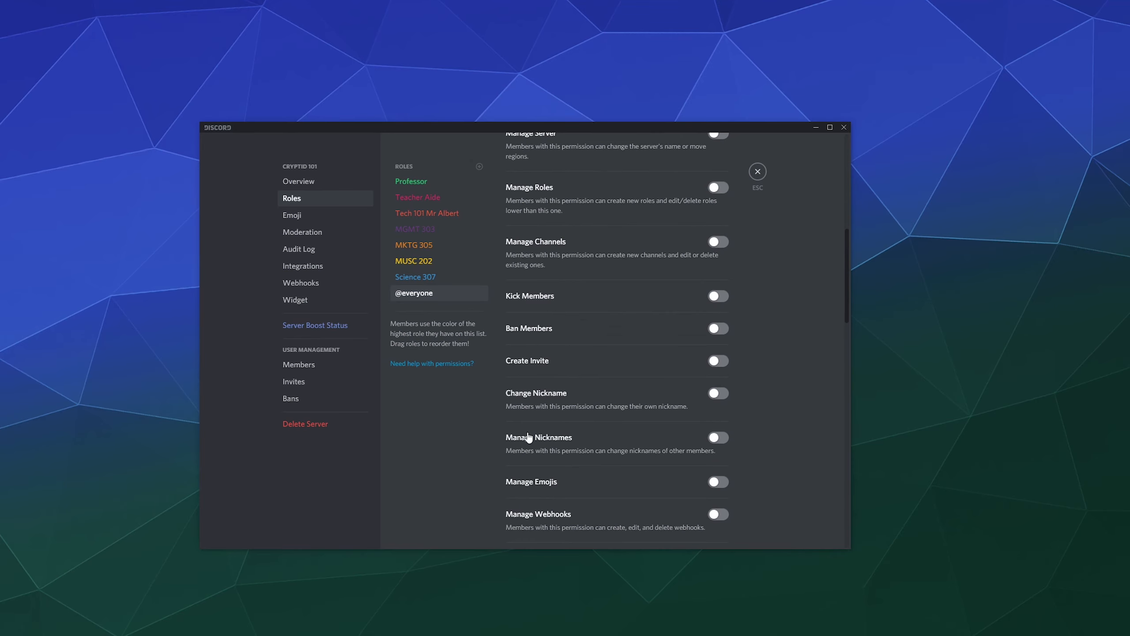
pyautogui.scroll(-5, 640, 447)
pyautogui.press('Escape')
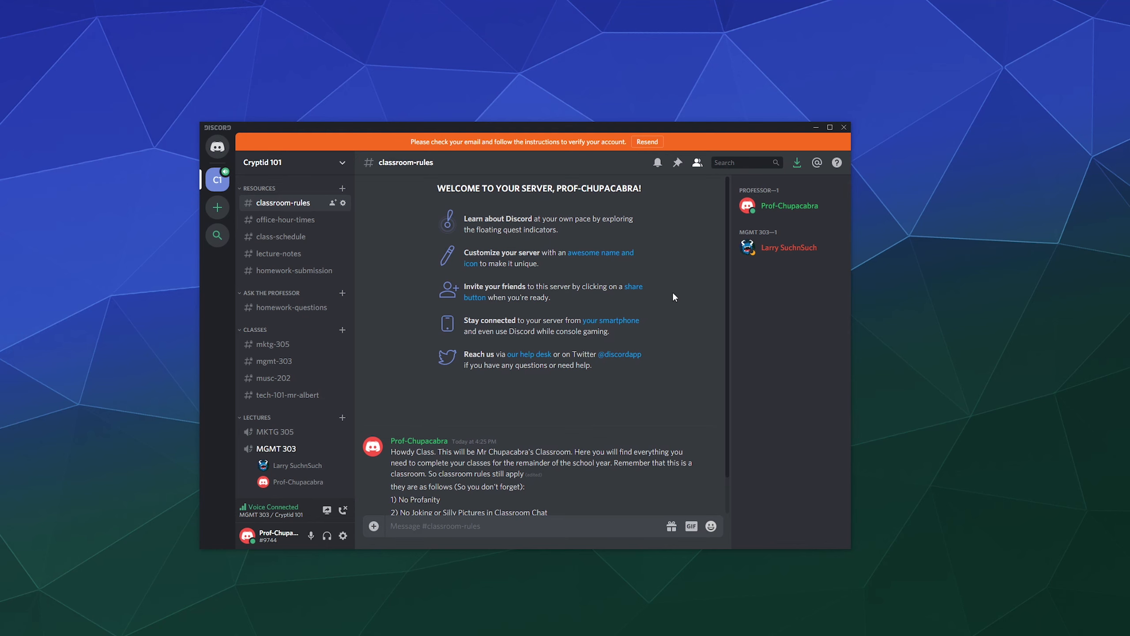
# Disconnect from MGMT 303 voice and review classroom rules 1–4.
pyautogui.scroll(-5, 269, 318)
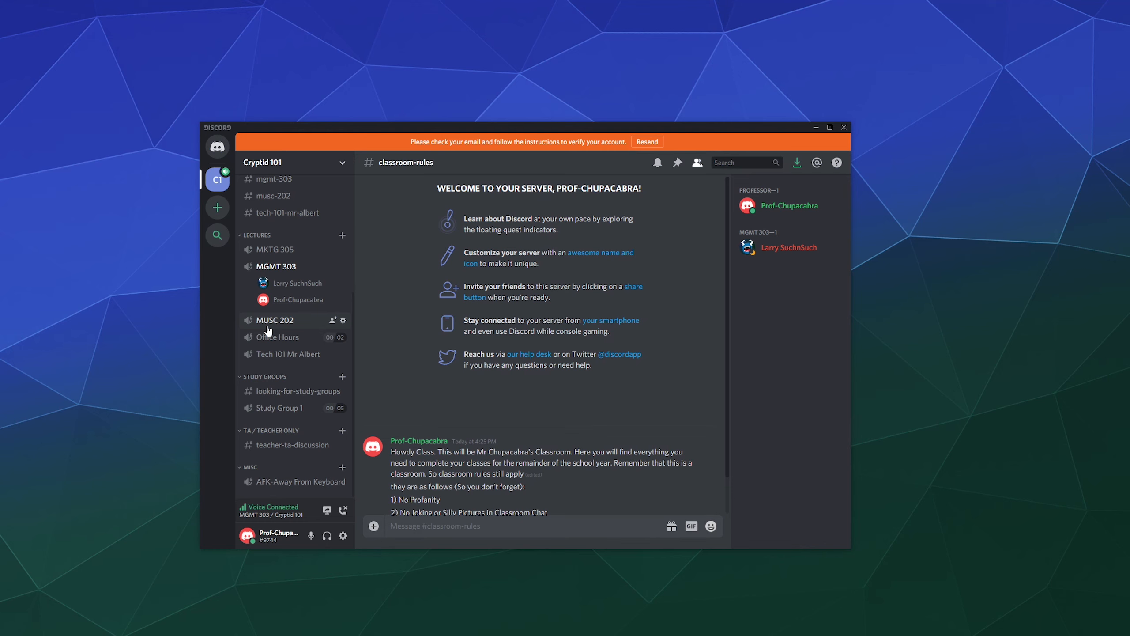
pyautogui.scroll(5, 282, 329)
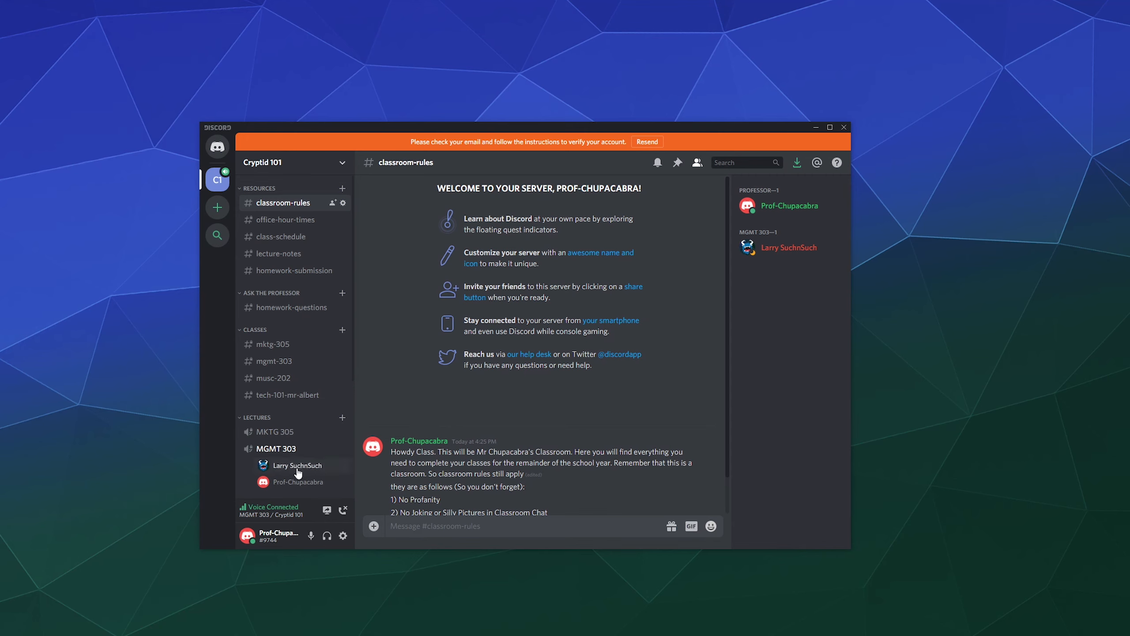
pyautogui.click(343, 510)
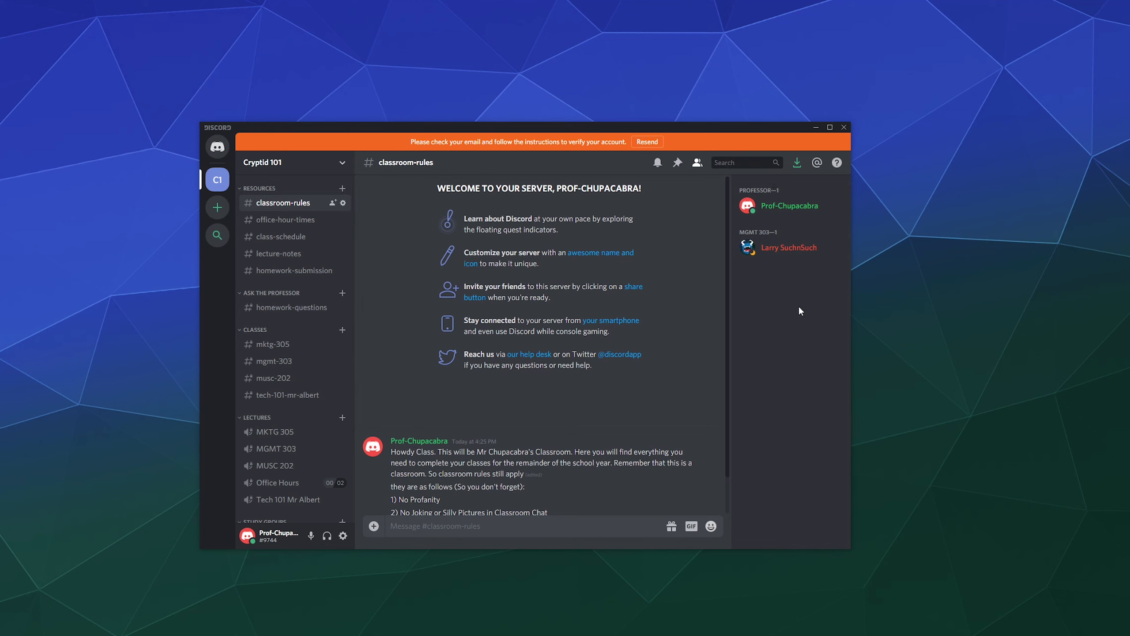
pyautogui.scroll(-1, 574, 334)
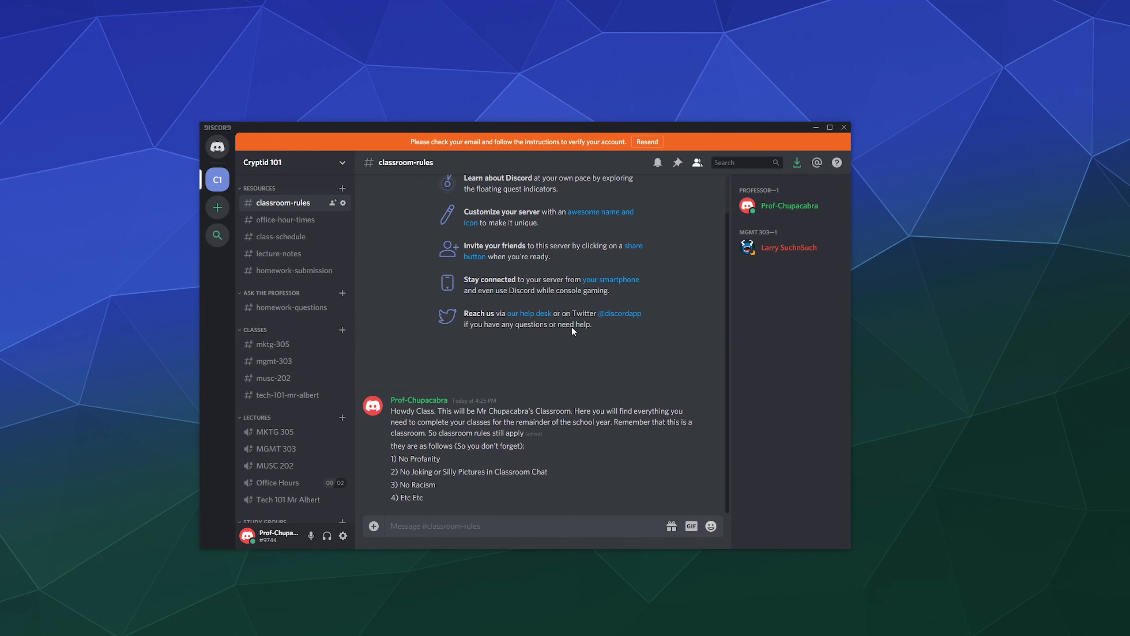